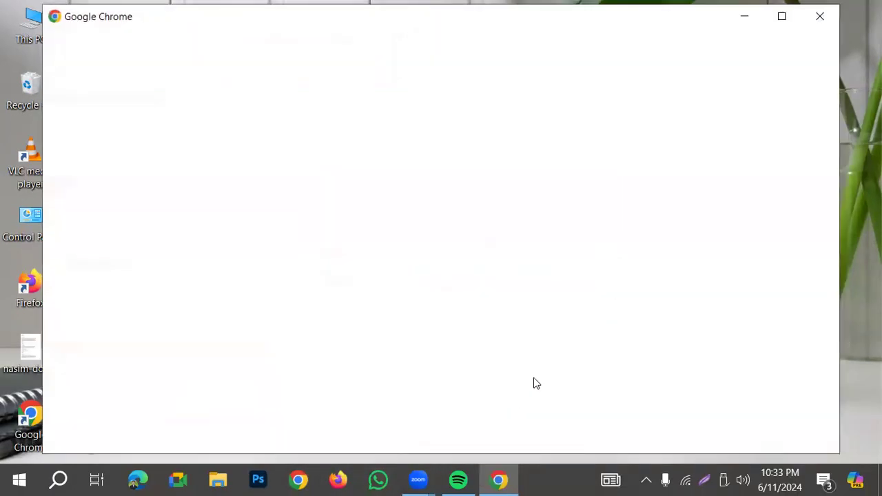
- Open the Chrome profile that has the blue bicycle avatar from the profile chooser
scroll(483, 304, down, 3)
scroll(481, 341, down, 1)
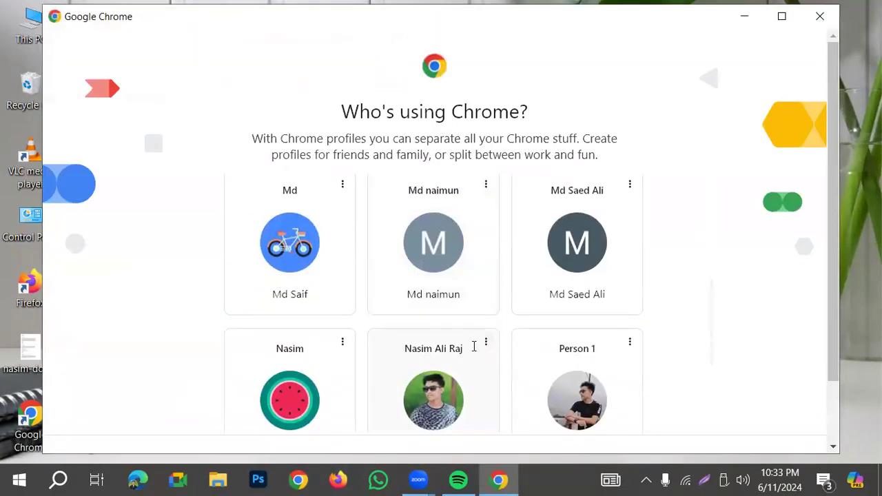
scroll(455, 361, up, 1)
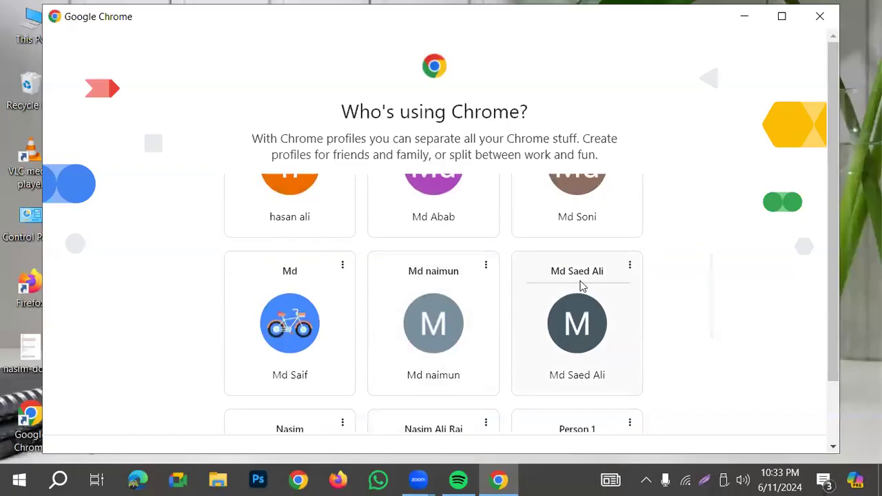
click(292, 355)
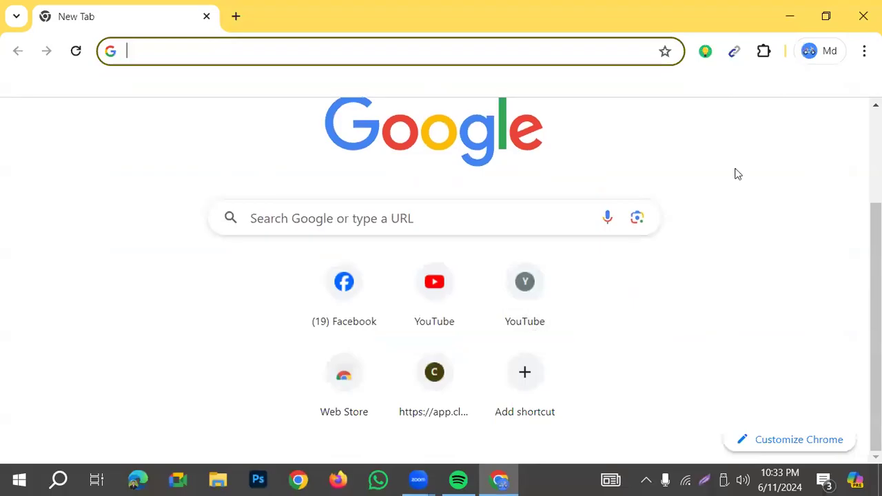
- Switch to the other Chrome profile that has the light grey M avatar
click(808, 52)
scroll(748, 292, down, 2)
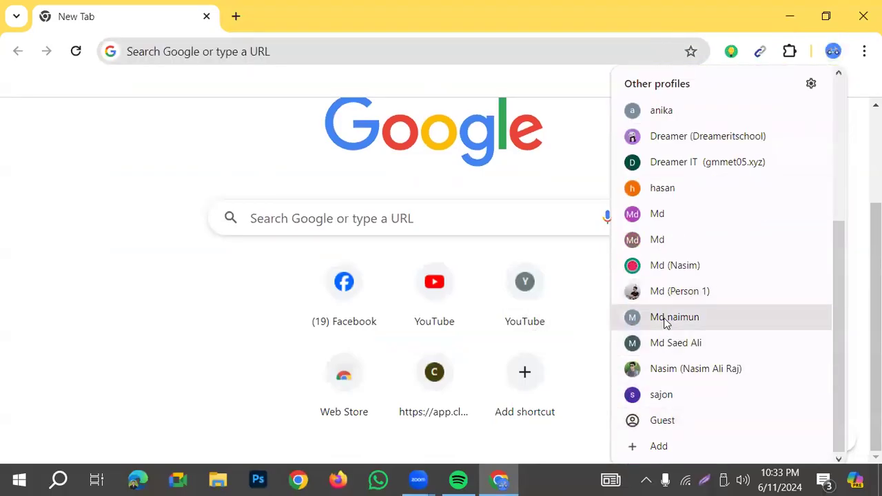
click(668, 355)
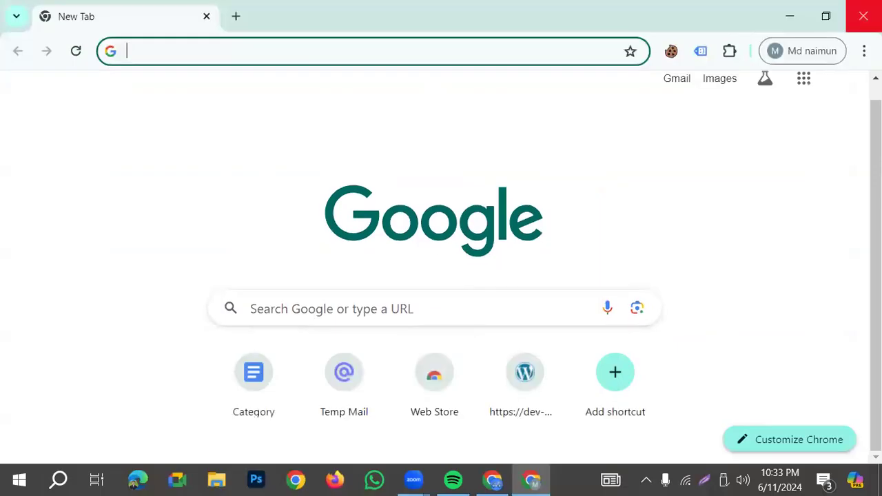
- Switch to the Chrome profile that has the orange h avatar
click(816, 52)
scroll(730, 365, down, 2)
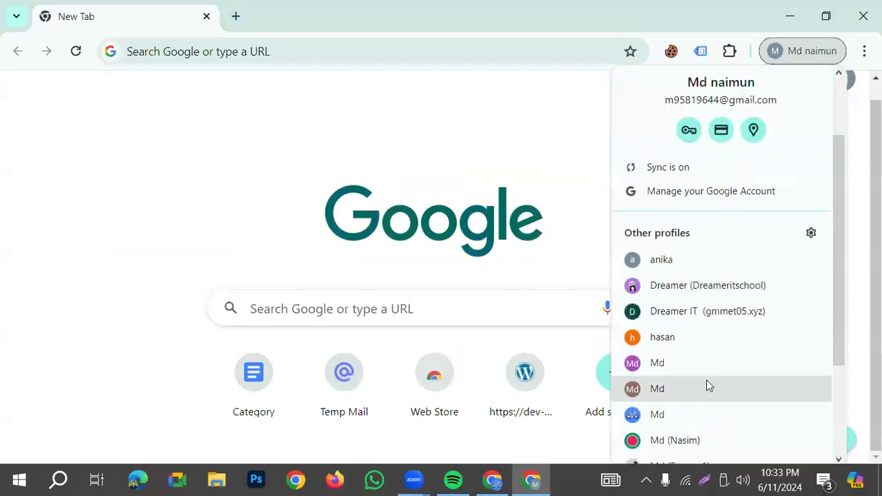
click(686, 337)
scroll(475, 313, down, 2)
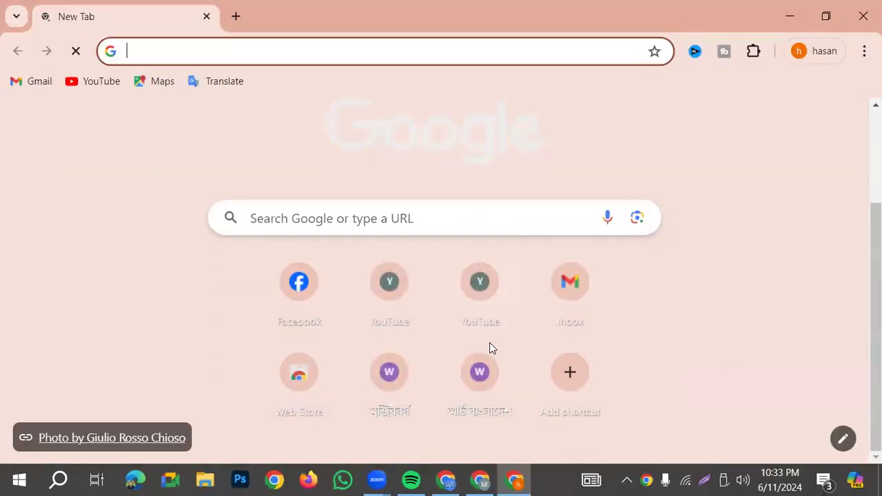
- Switch to the Chrome profile that has the watermelon avatar
click(804, 59)
scroll(723, 368, down, 2)
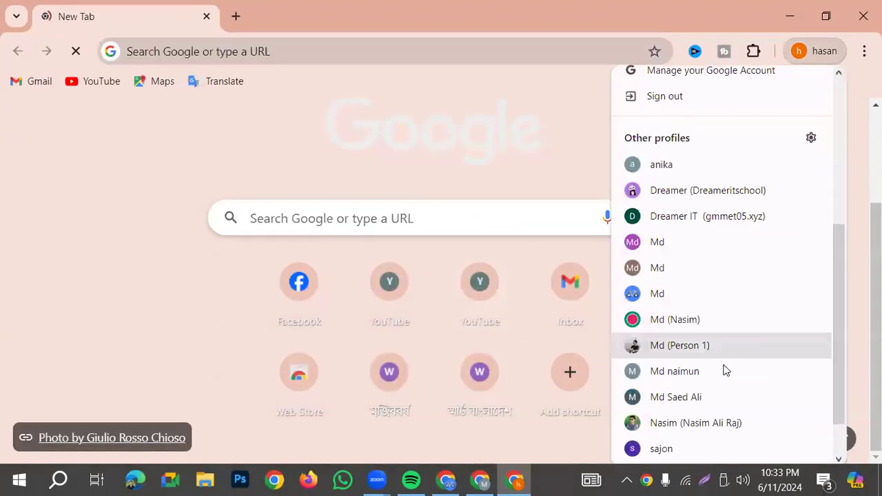
click(676, 320)
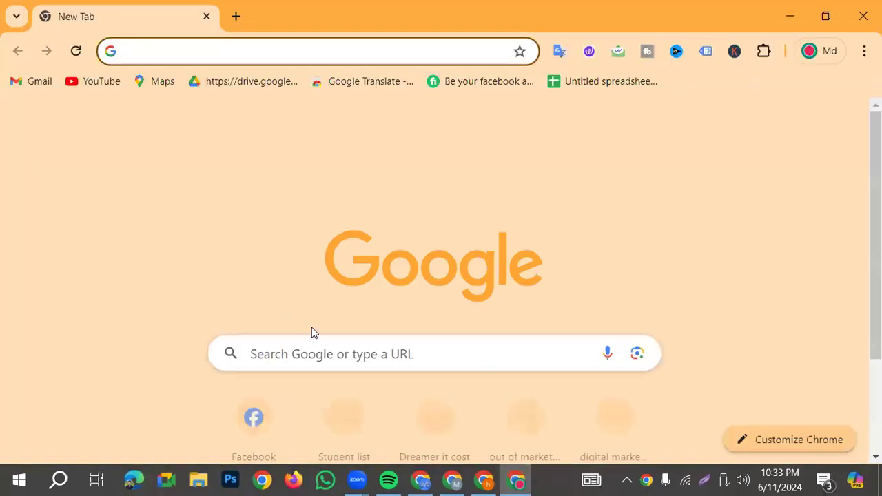
scroll(292, 321, down, 2)
- Open the Chrome profile that has the brown Md avatar
click(823, 51)
scroll(734, 386, down, 2)
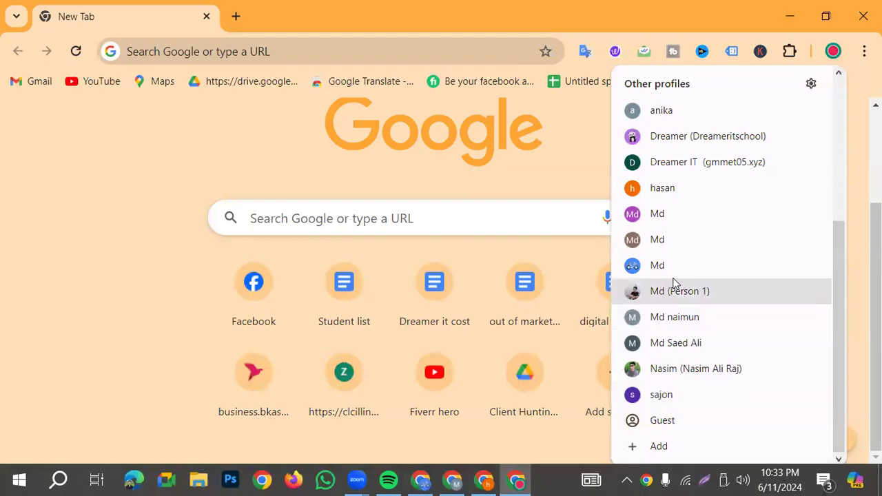
click(658, 240)
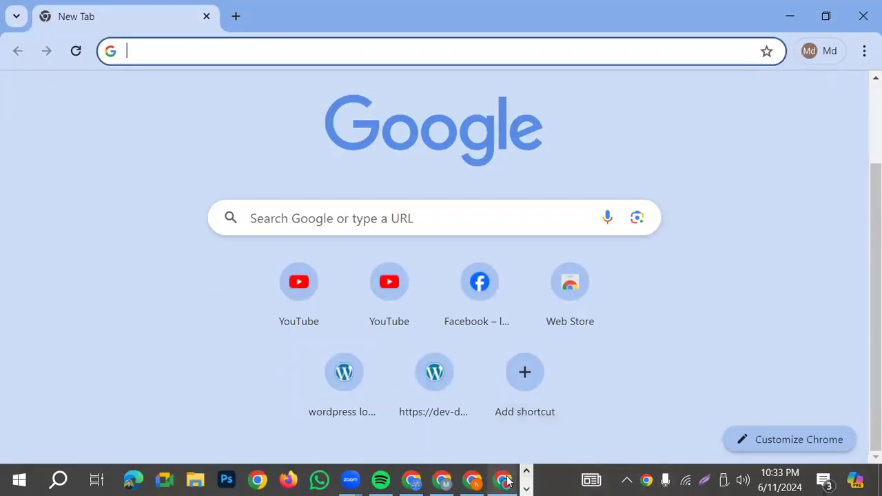
- Close the browser windows of the orange h, light grey M and blue bicycle profiles
click(473, 481)
click(857, 16)
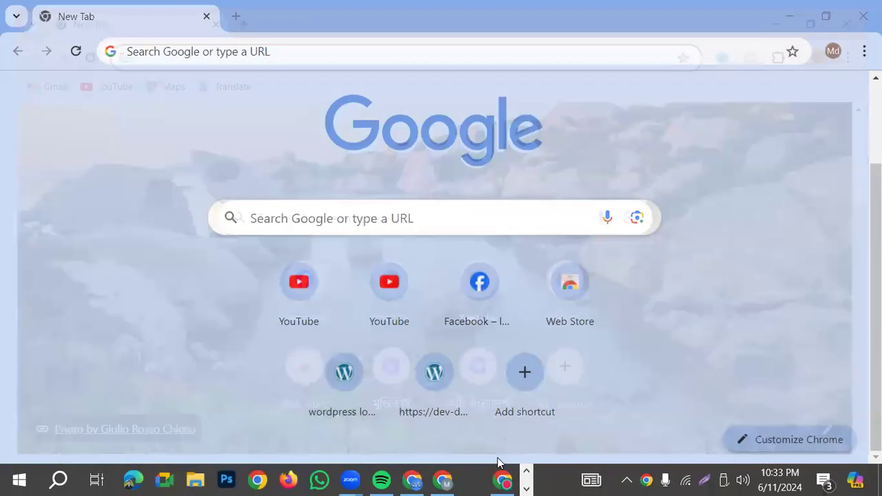
click(452, 480)
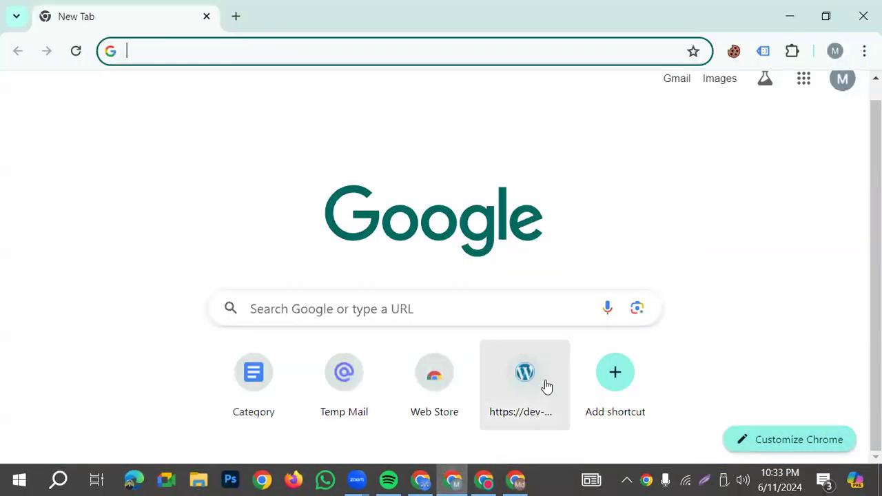
click(861, 15)
click(453, 480)
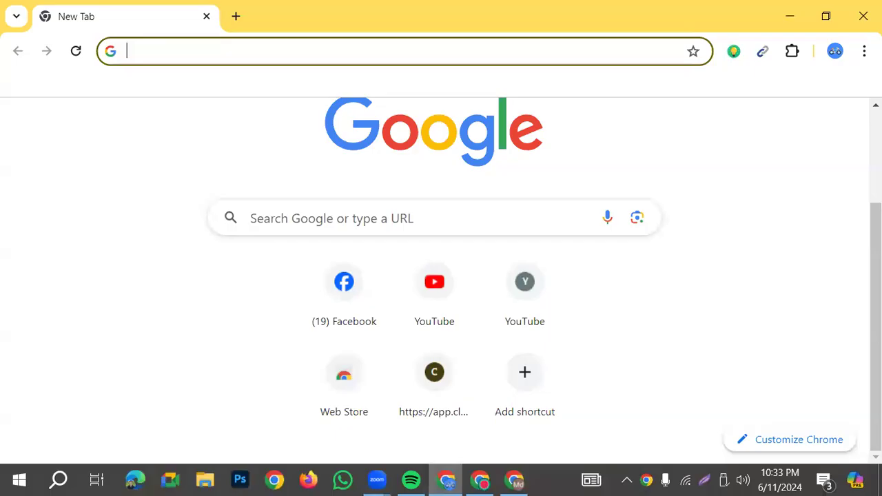
click(863, 15)
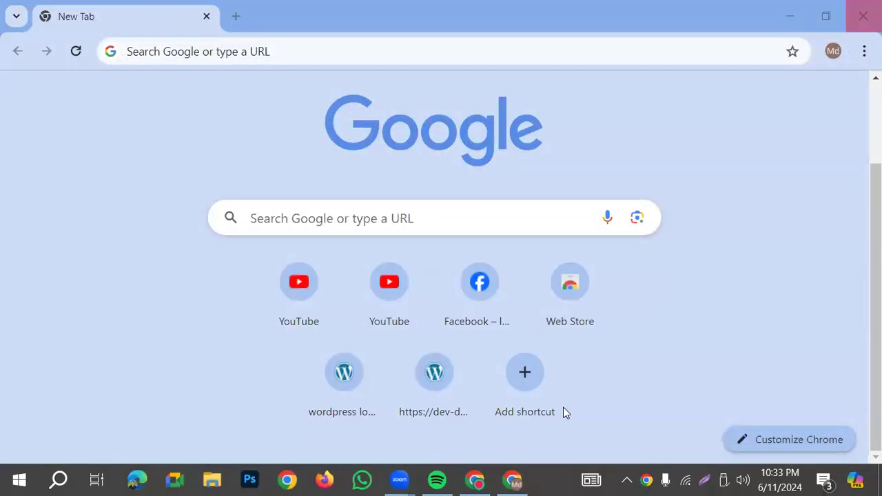
- Launch another Chrome window with the profile that has the dark grey M avatar
click(475, 481)
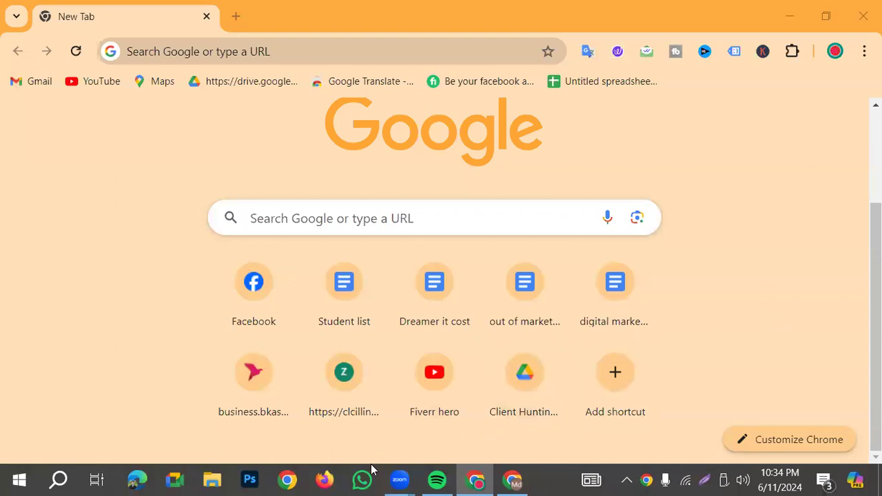
click(288, 480)
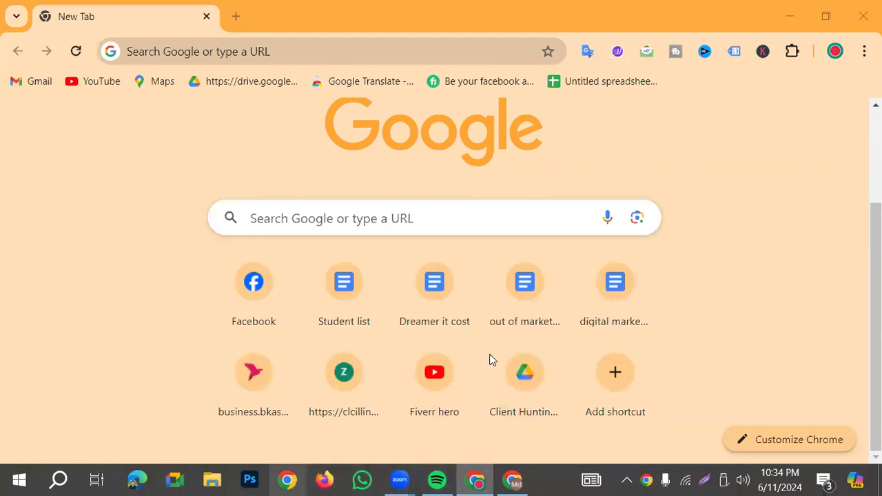
click(575, 250)
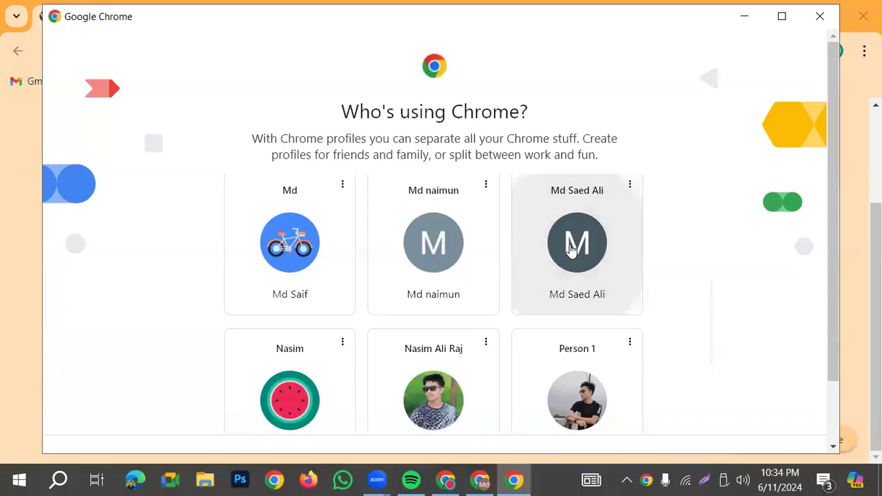
- Open Facebook in a new browser tab of this profile
text(a)
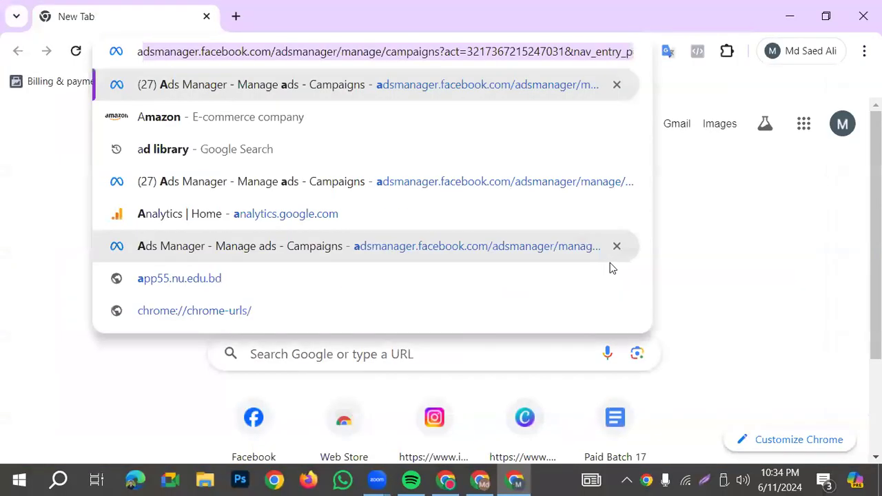
click(239, 14)
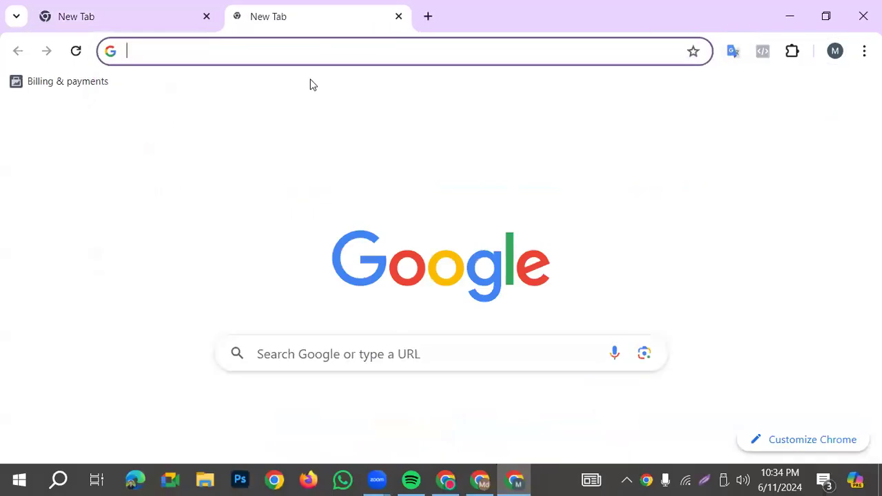
click(257, 423)
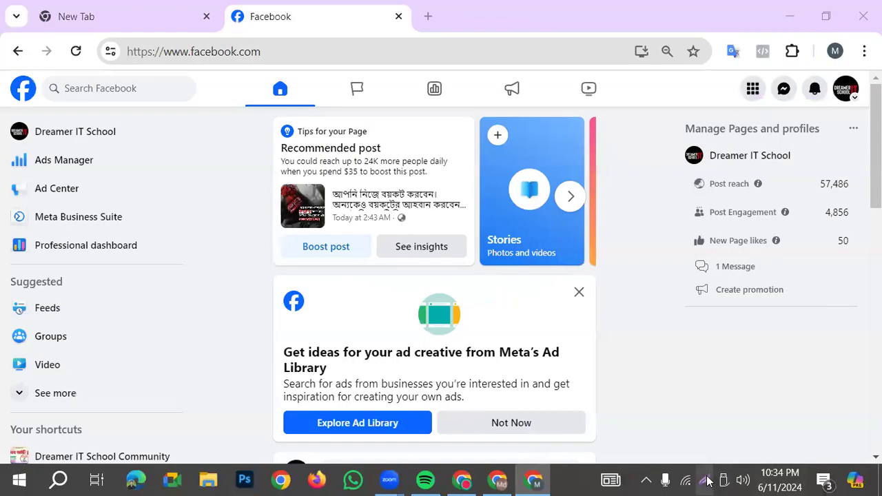
- Mark Facebook's grid menu icon on a full-screen capture with a red rectangle and arrow, and close the capture unsaved
click(706, 481)
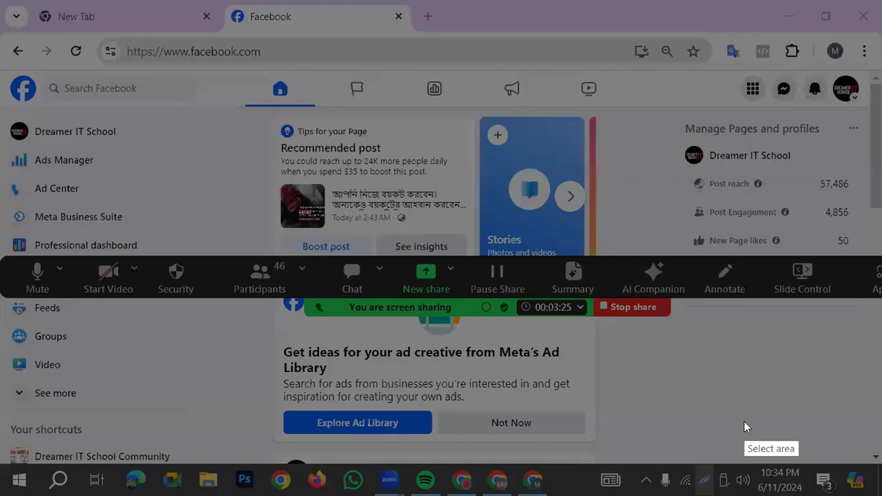
click(746, 426)
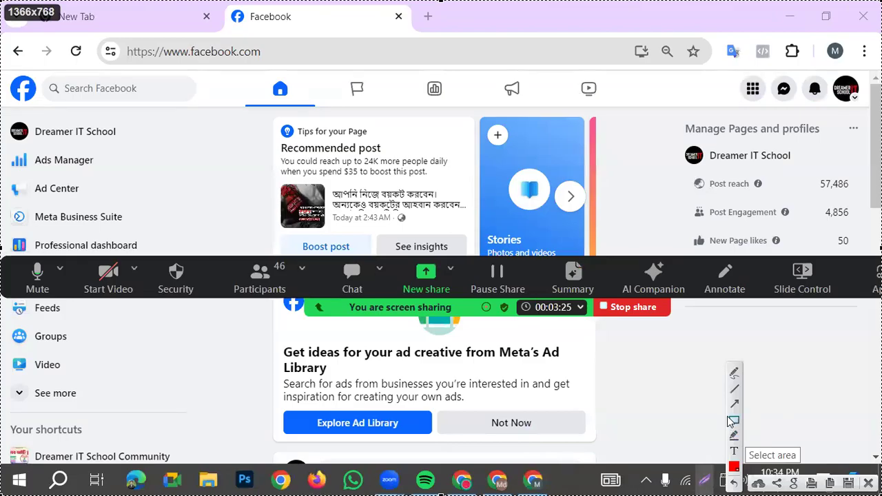
drag(734, 74, 769, 121)
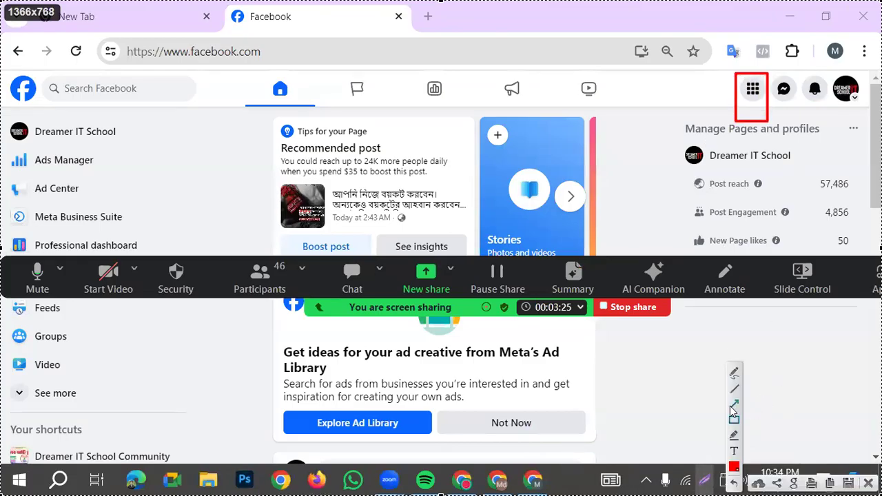
mouse_move(589, 394)
mouse_down()
mouse_move(818, 16)
mouse_move(751, 114)
mouse_move(746, 103)
mouse_up()
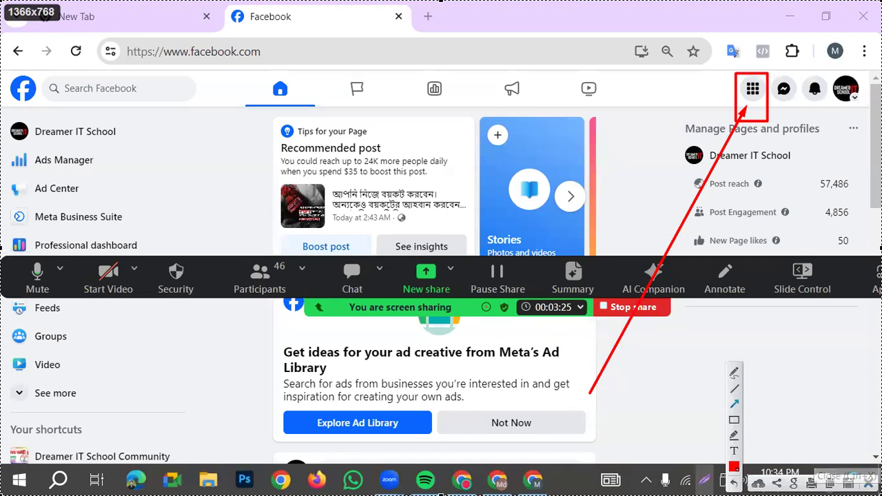
click(811, 483)
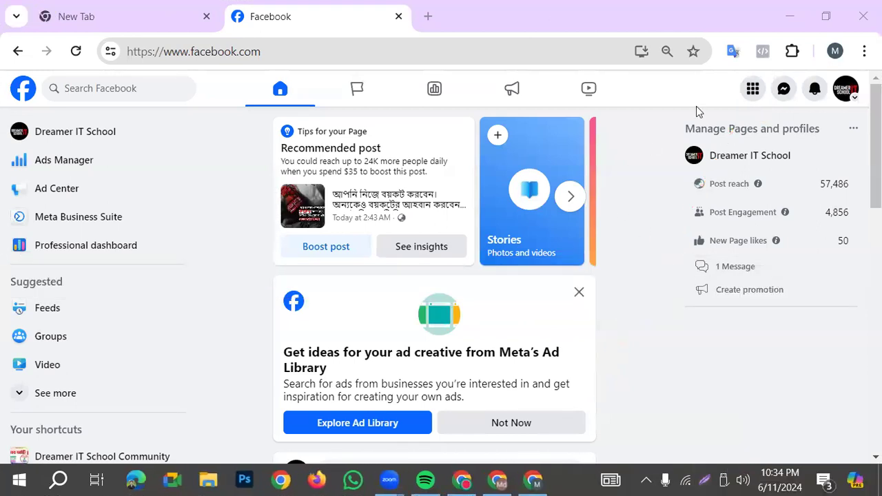
- Open Ads Manager from the Professional section of Facebook's menu
click(752, 88)
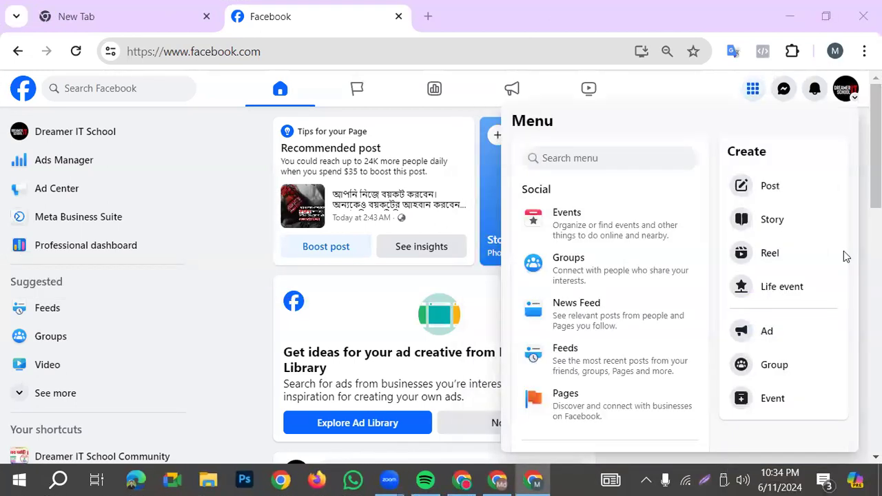
scroll(670, 329, down, 5)
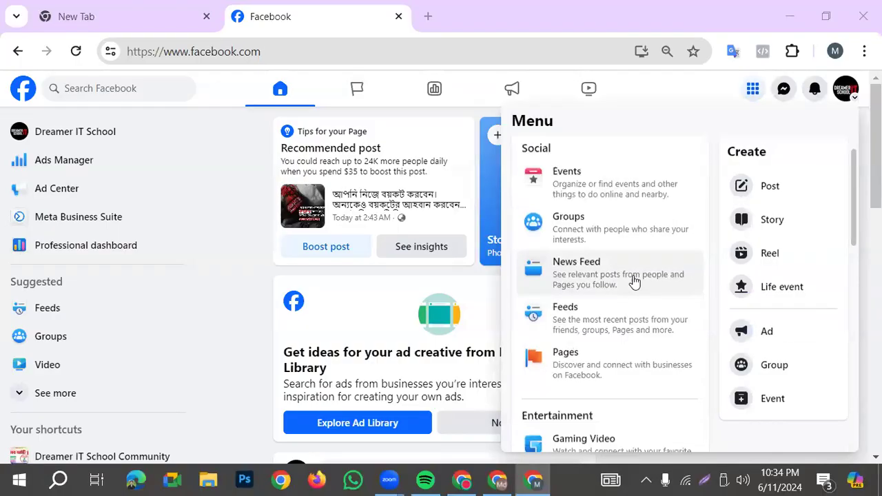
scroll(634, 348, down, 3)
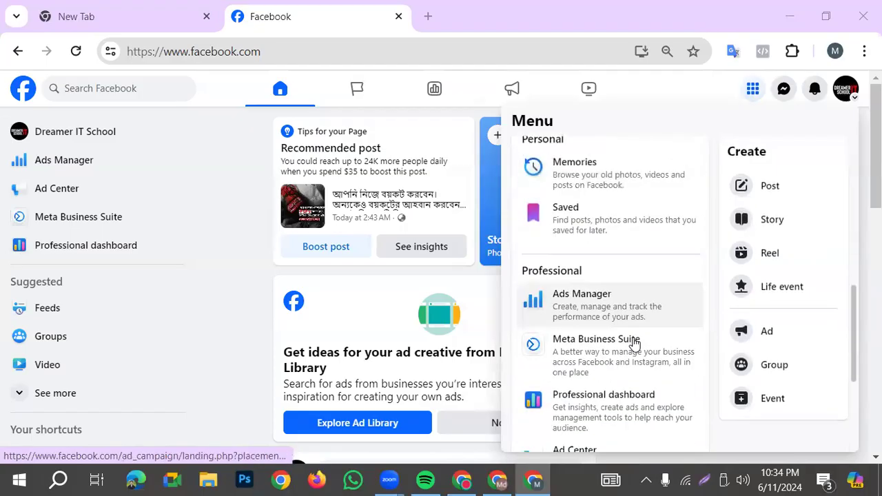
click(597, 302)
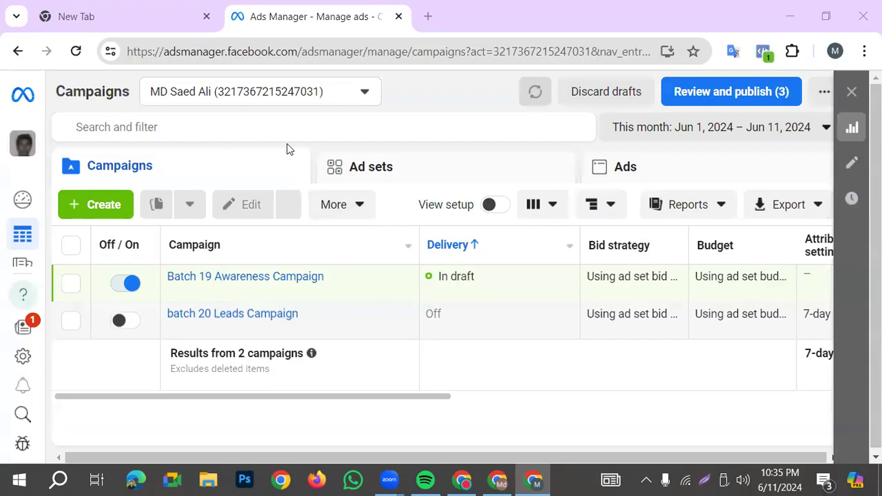
- Mark the campaign Create button on a full-screen capture with a red rectangle and arrow, and close the capture unsaved
mouse_move(3, 247)
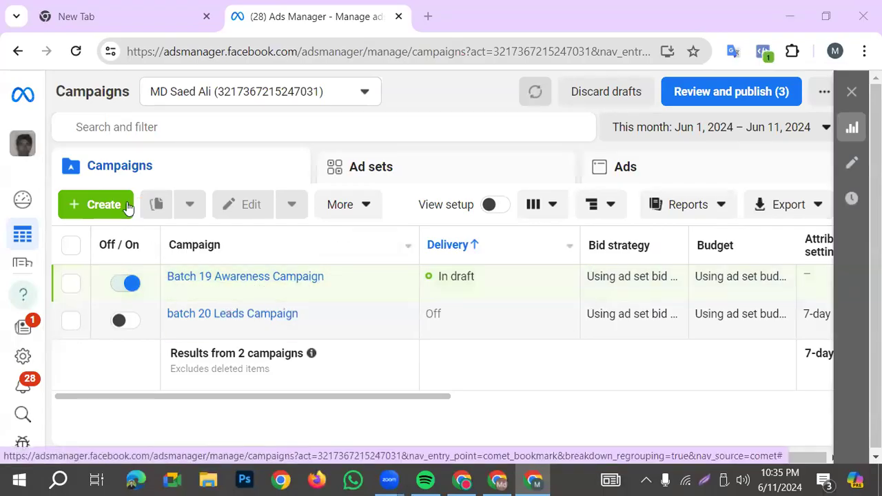
click(703, 481)
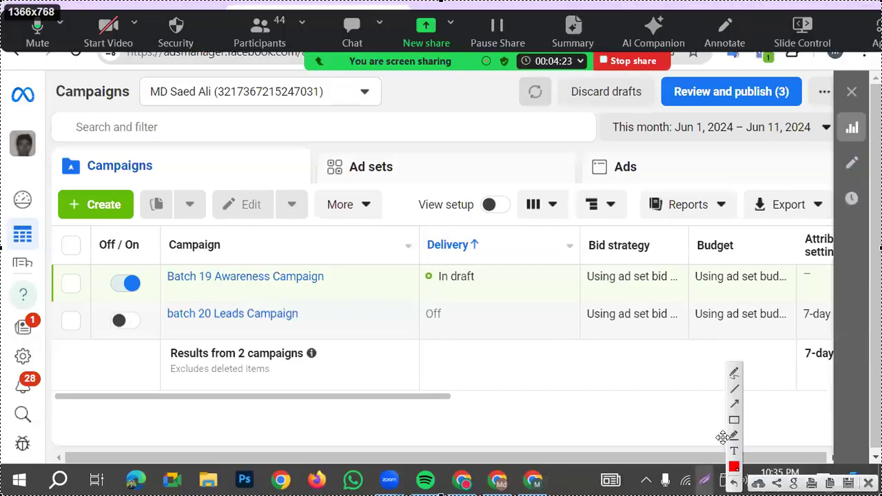
drag(50, 188, 141, 225)
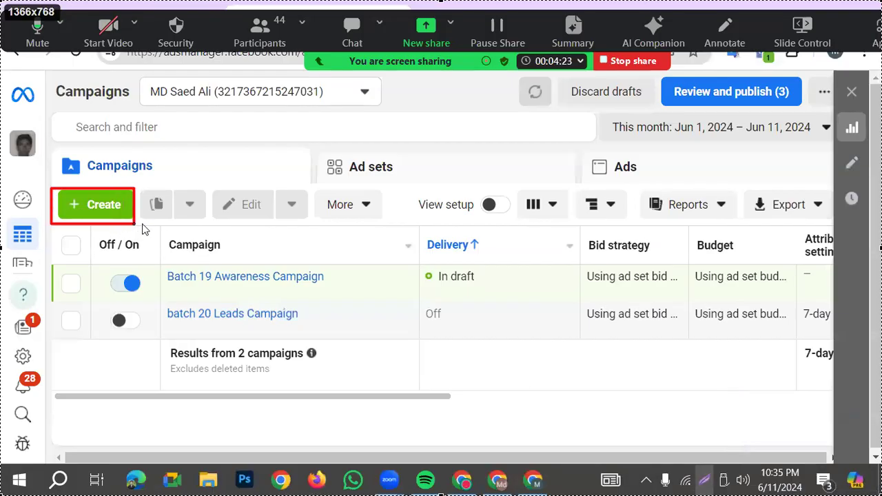
click(734, 406)
drag(383, 449, 128, 254)
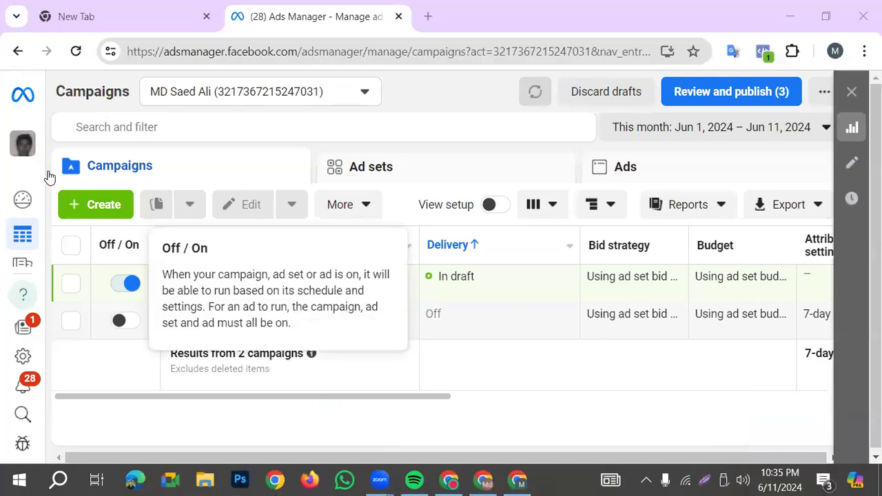
- Start a new ad campaign and choose Traffic as its objective, keeping the Auction buying type
click(103, 204)
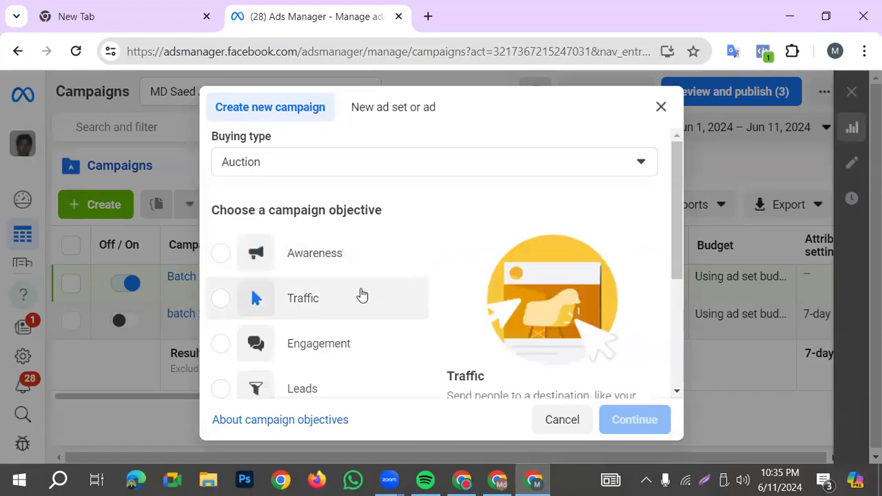
click(269, 299)
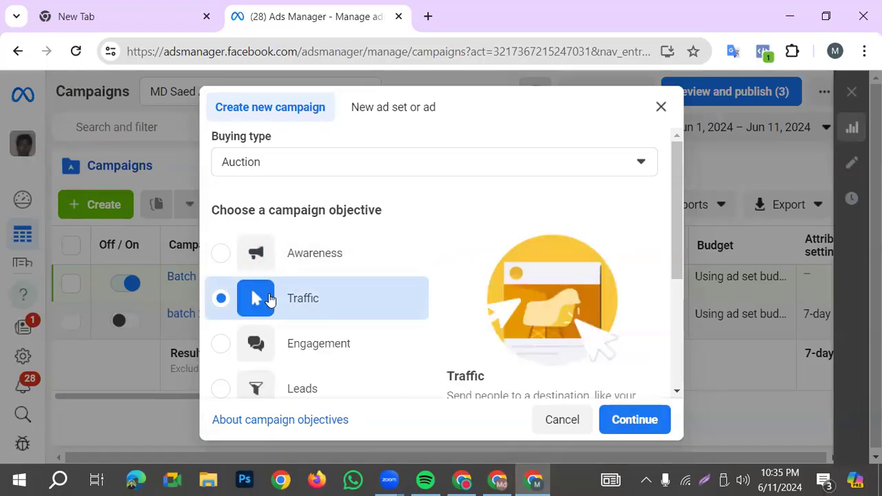
- Mark the Continue button with a red rectangle and arrow and the Traffic objective with another arrow on a full-screen capture
click(705, 481)
drag(590, 393, 684, 439)
drag(298, 250, 592, 399)
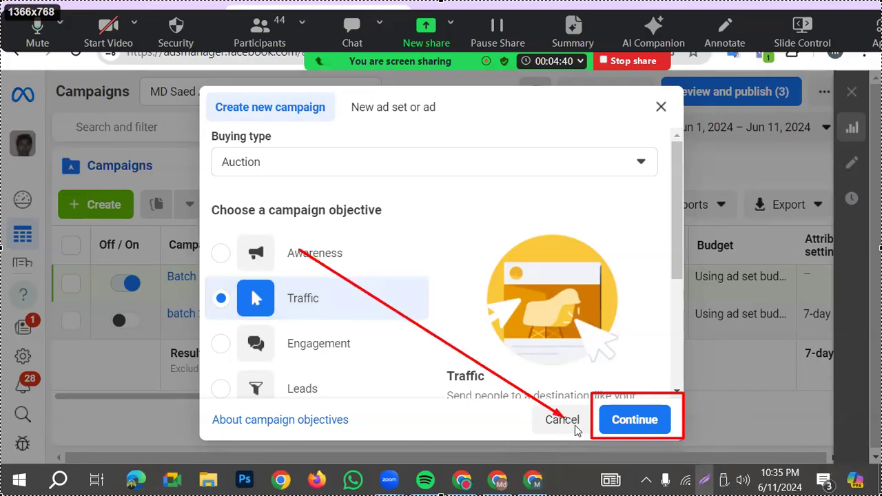
mouse_move(116, 402)
mouse_down()
mouse_move(211, 352)
mouse_move(238, 308)
mouse_up()
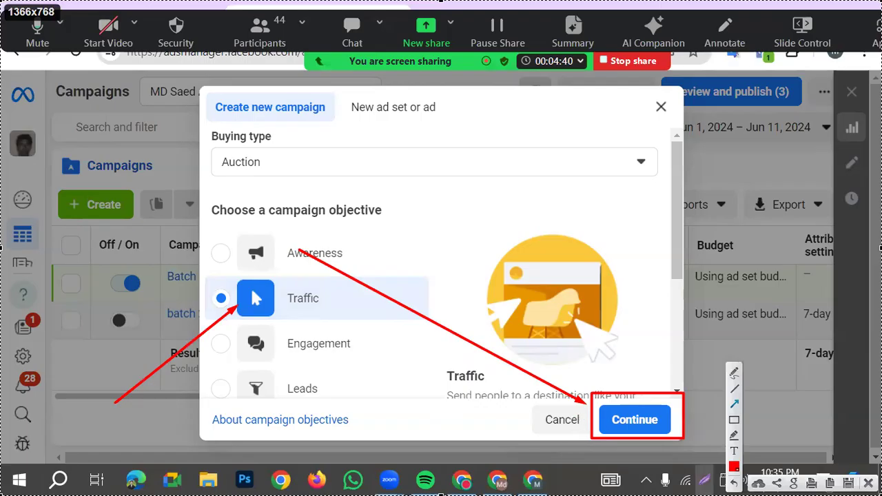
- Confirm the Traffic objective and proceed to the campaign setup choice
click(653, 422)
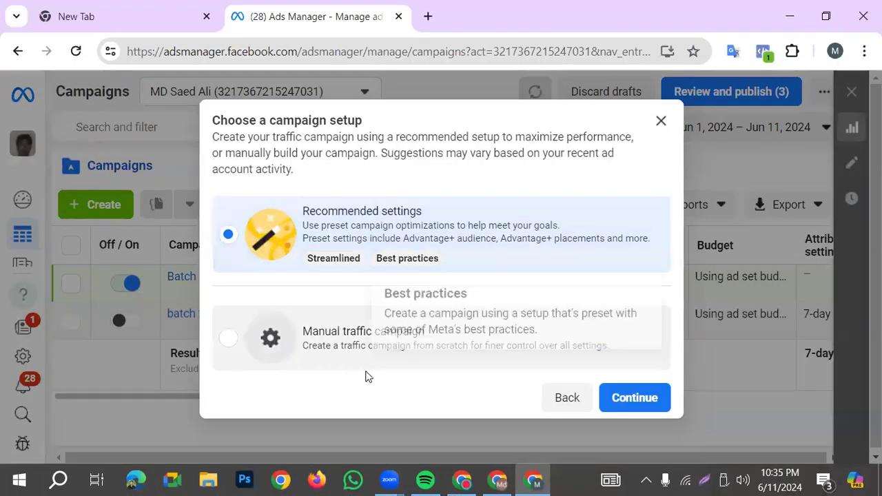
- Mark the Manual traffic campaign option on a full-screen capture with a red rectangle and arrow, and close the capture unsaved
click(704, 479)
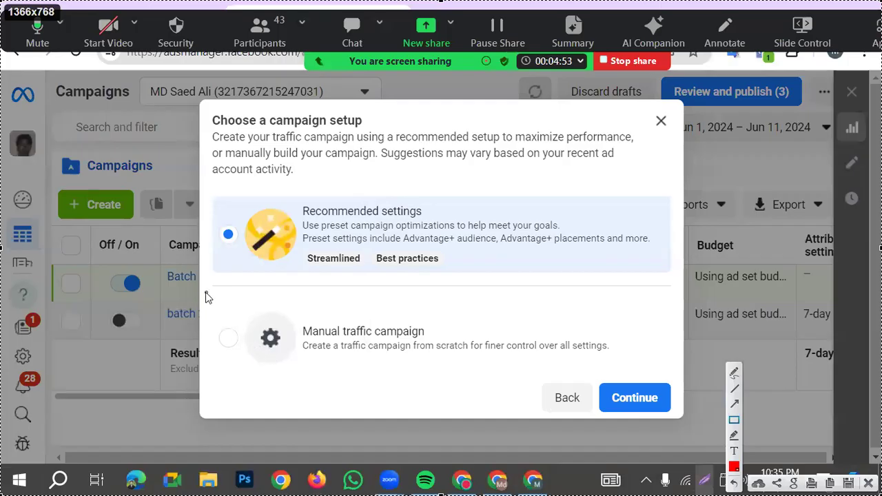
mouse_move(205, 295)
mouse_down()
mouse_move(296, 338)
mouse_move(659, 374)
mouse_up()
mouse_move(423, 398)
mouse_down()
mouse_move(396, 309)
mouse_move(379, 342)
mouse_up()
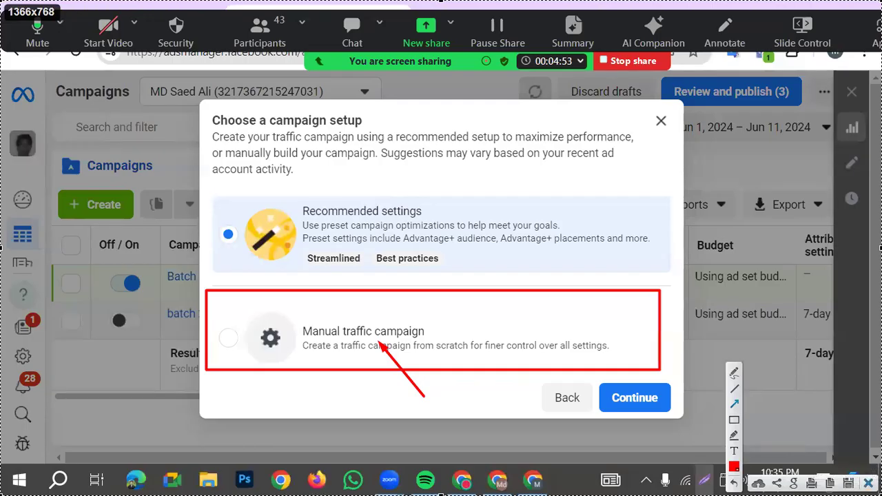
key(ctrl+x)
- Choose the Manual traffic campaign setup and continue to the campaign settings
click(390, 361)
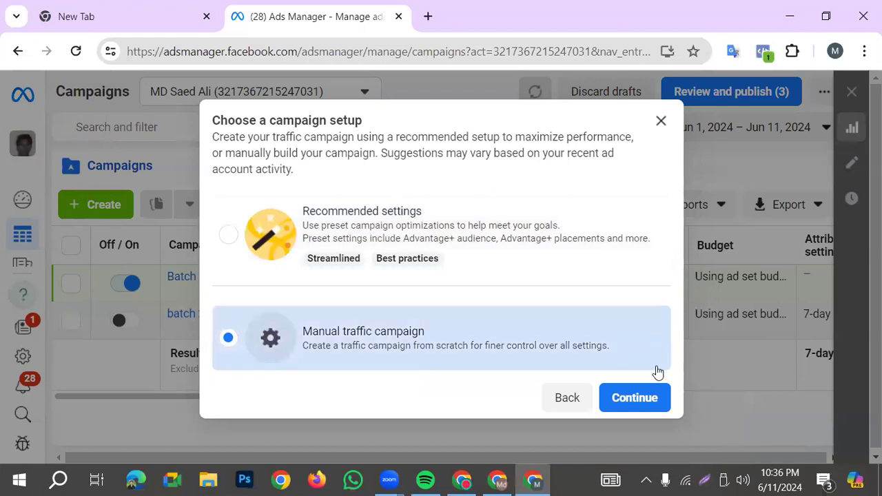
click(645, 398)
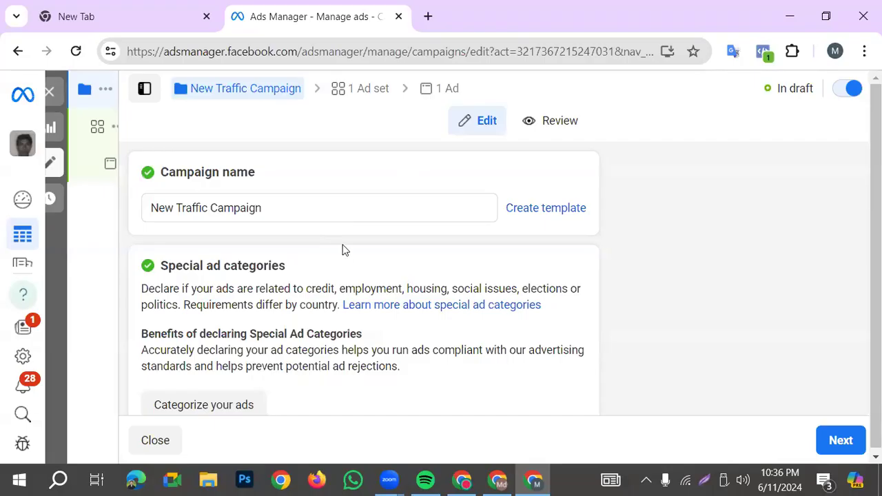
- Rename the campaign as "batch 19 Traffic Campaign" and proceed to the ad set settings
scroll(377, 274, down, 6)
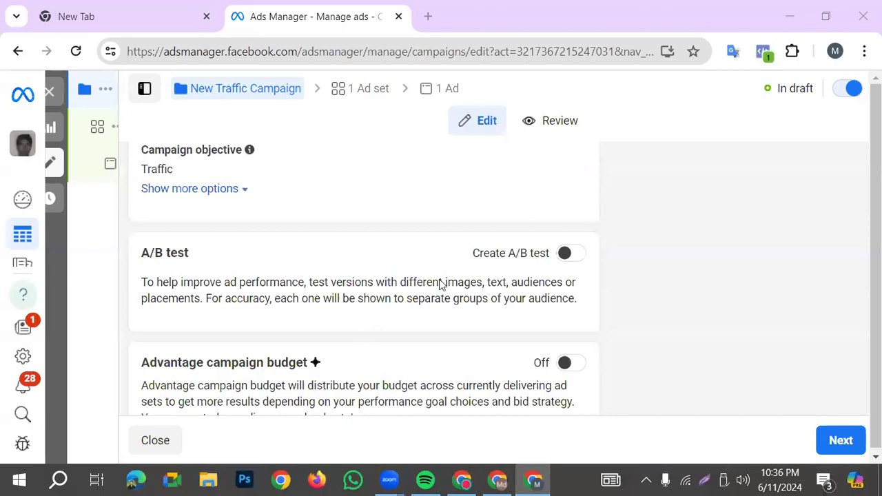
scroll(386, 352, down, 1)
scroll(430, 351, down, 1)
scroll(448, 388, up, 10)
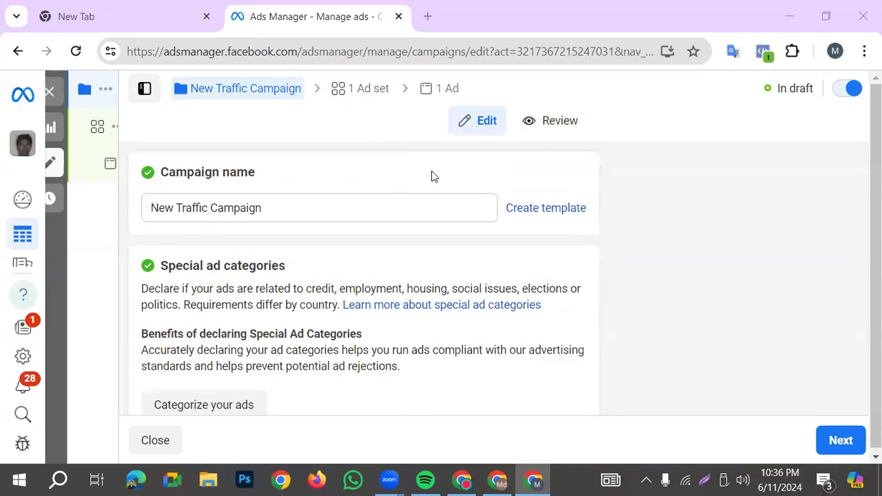
double_click(169, 208)
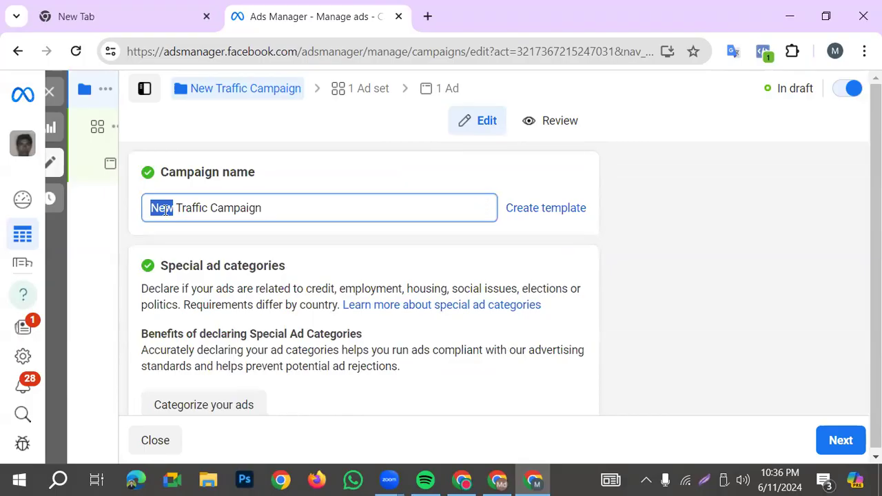
text(batch )
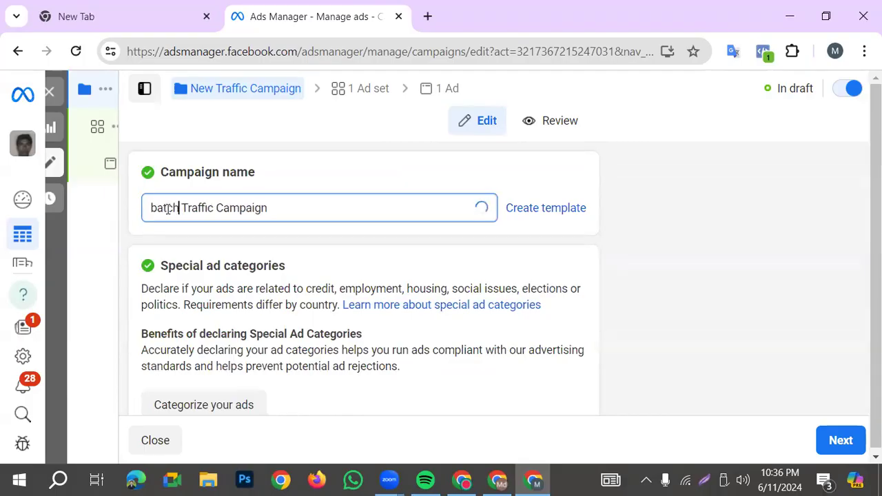
text(19)
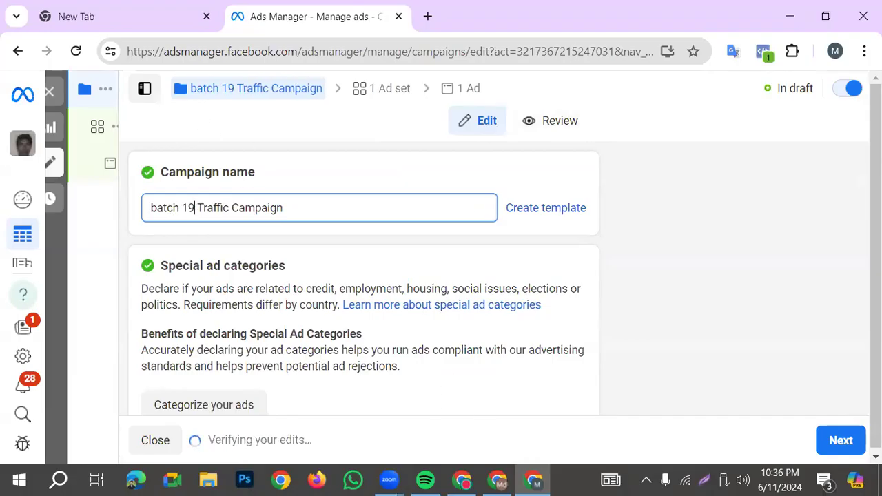
click(845, 438)
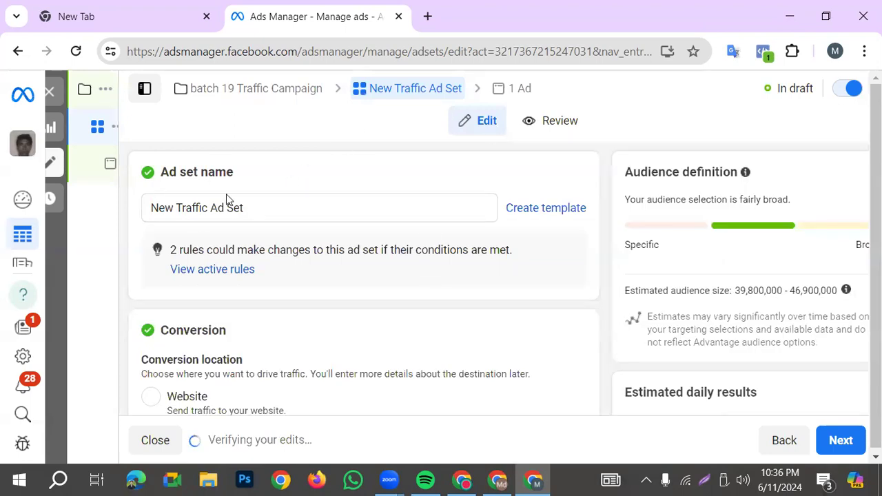
- Rename the ad set as "batch 19 Traffic Ad Set"
drag(177, 208, 148, 212)
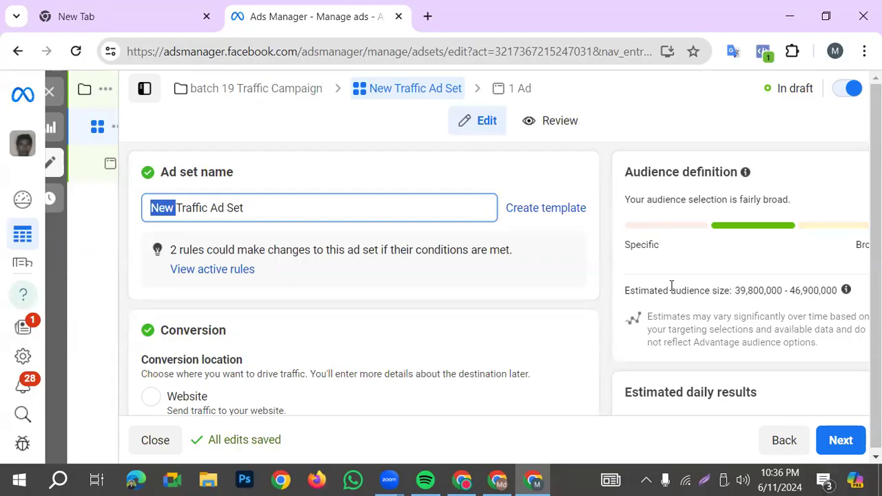
text(batch )
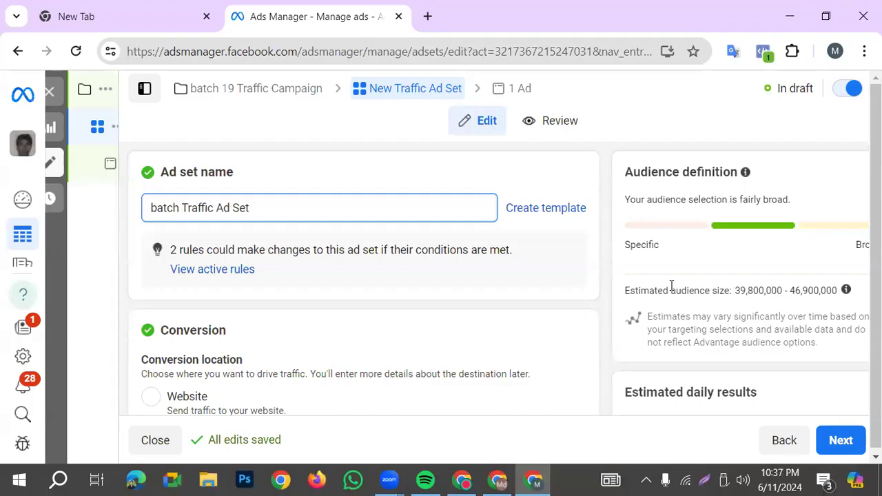
text(19)
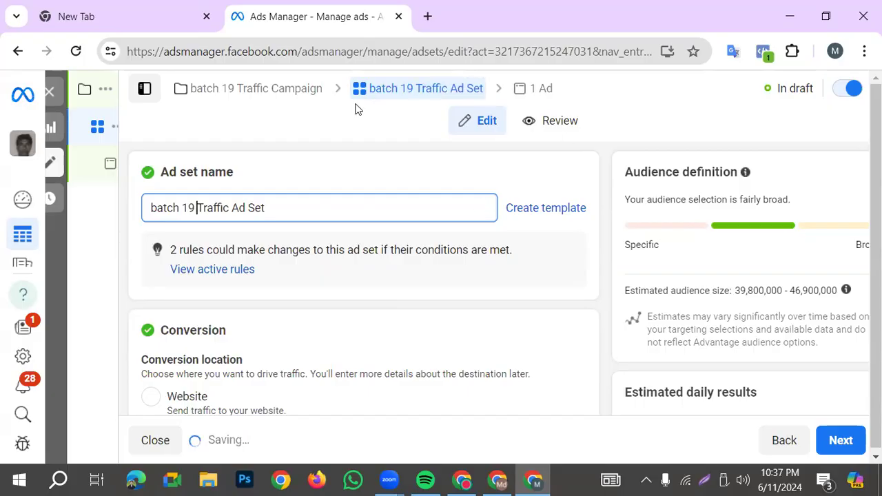
- Set the ad set's conversion location to Website and proceed to the ad settings
scroll(331, 324, down, 3)
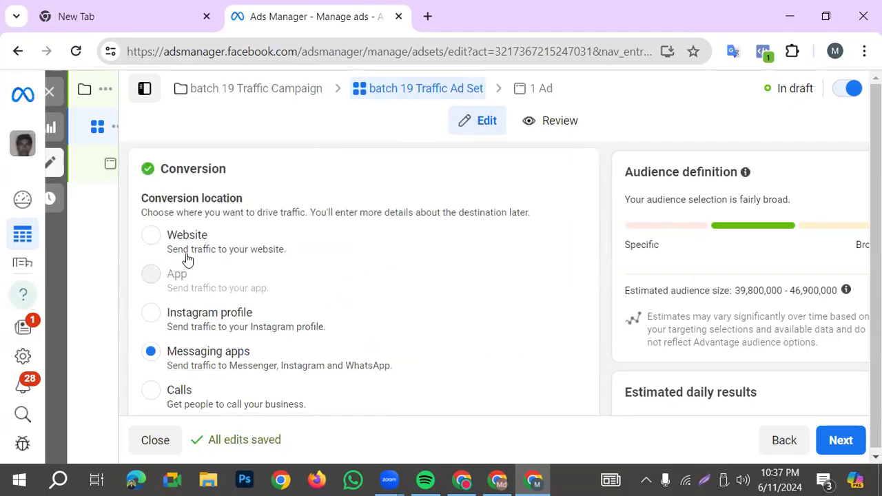
click(151, 236)
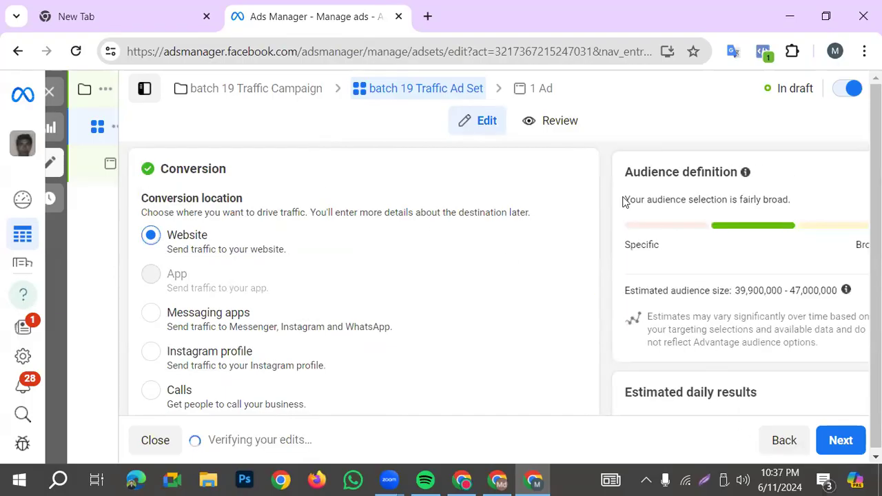
scroll(442, 383, down, 5)
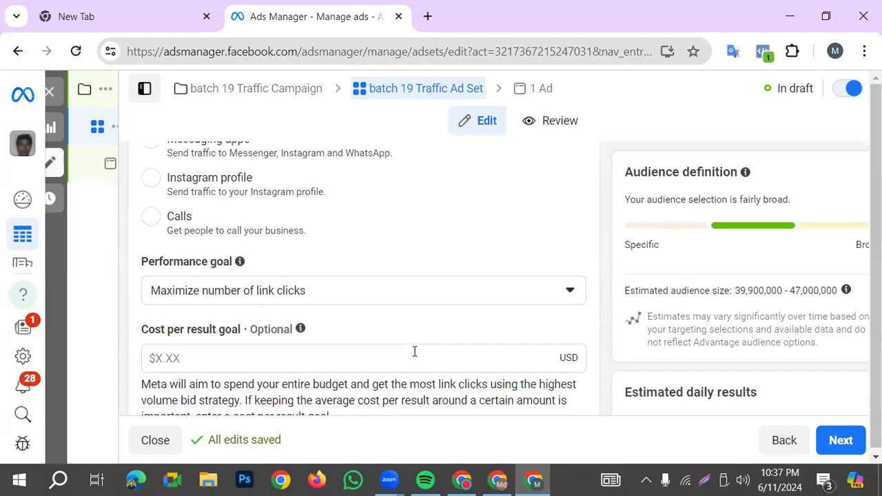
scroll(405, 331, down, 10)
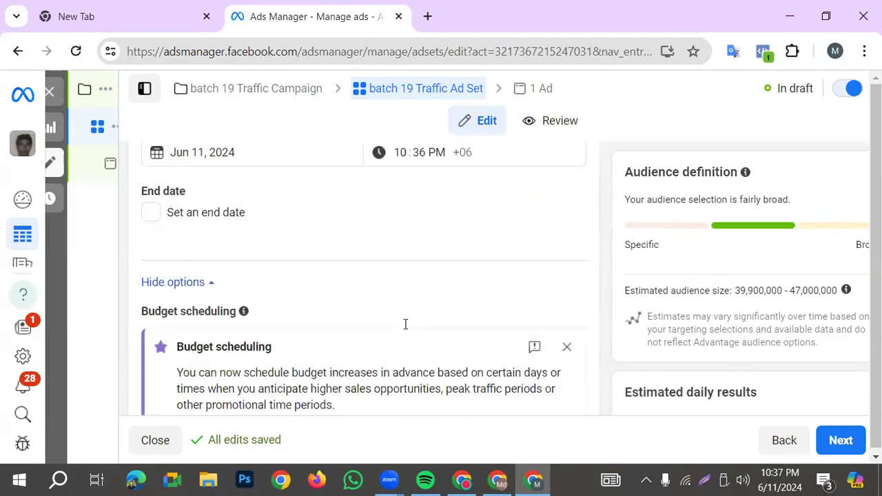
scroll(403, 329, down, 10)
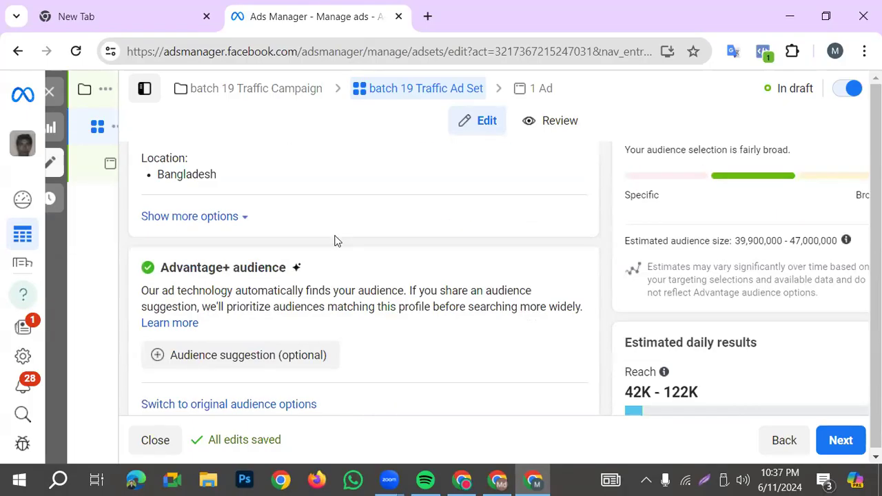
scroll(265, 198, down, 1)
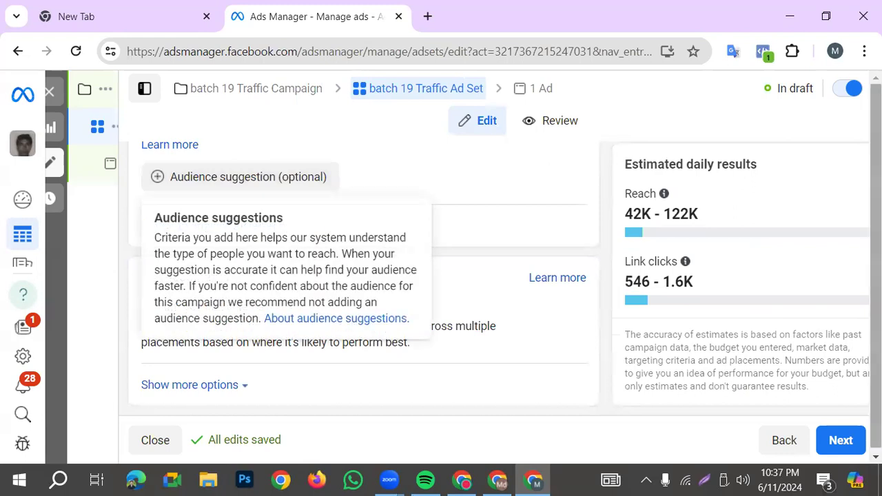
click(841, 441)
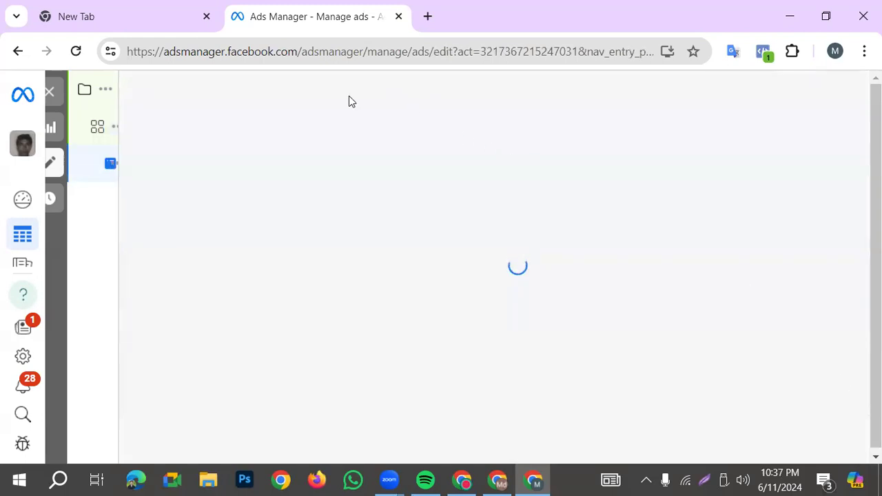
- Rename the ad as "batch 19 Traffic Ad"
double_click(164, 207)
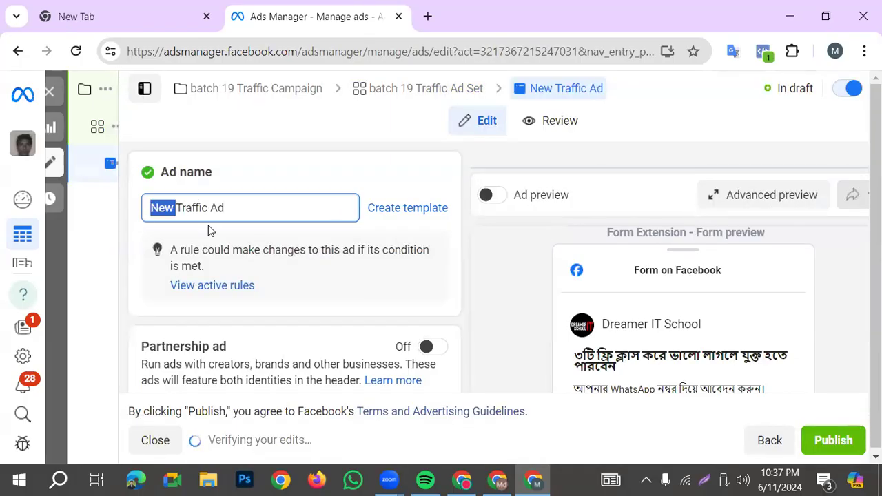
text(batch)
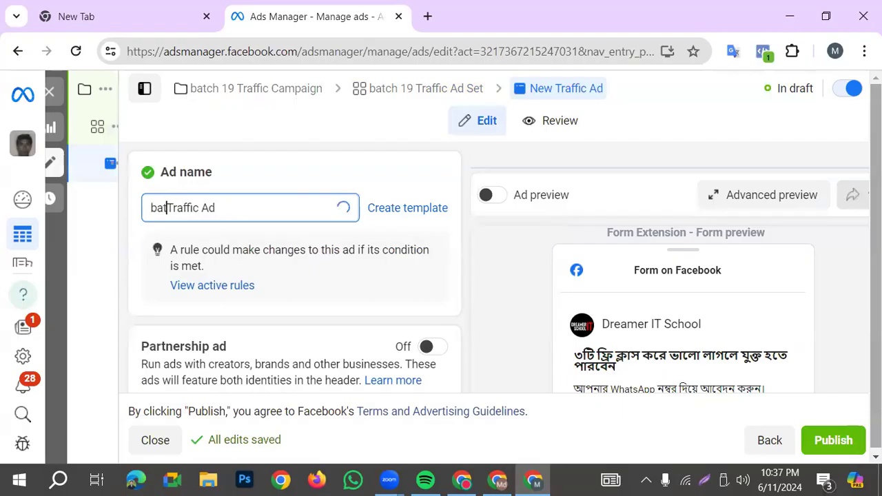
text( 19)
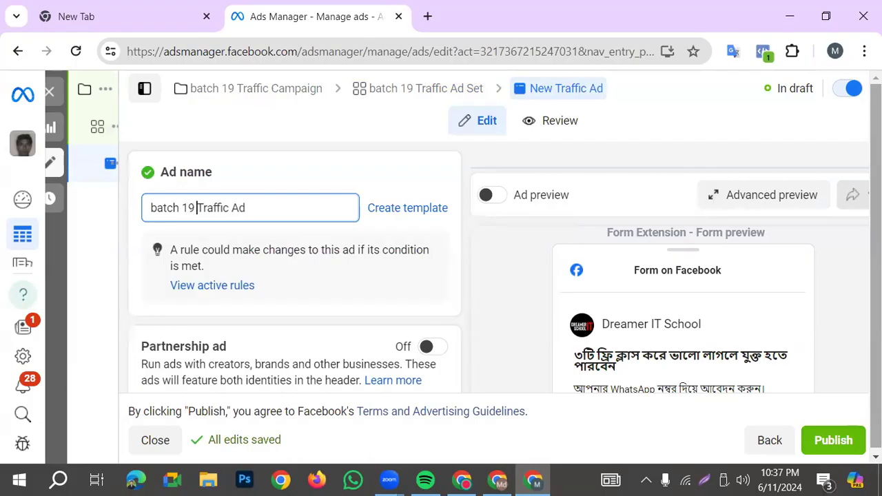
- Review the ad's identity, ad setup, creative, destination and tracking sections
scroll(272, 281, down, 4)
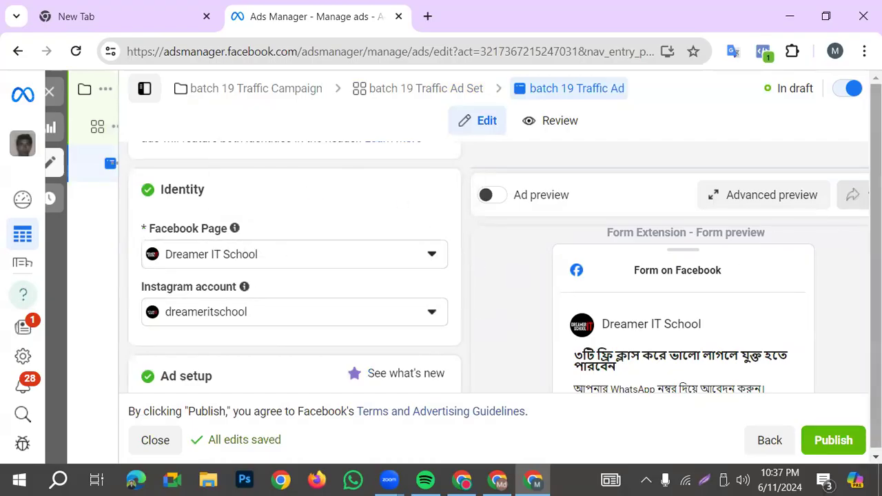
scroll(248, 366, down, 2)
scroll(258, 341, down, 5)
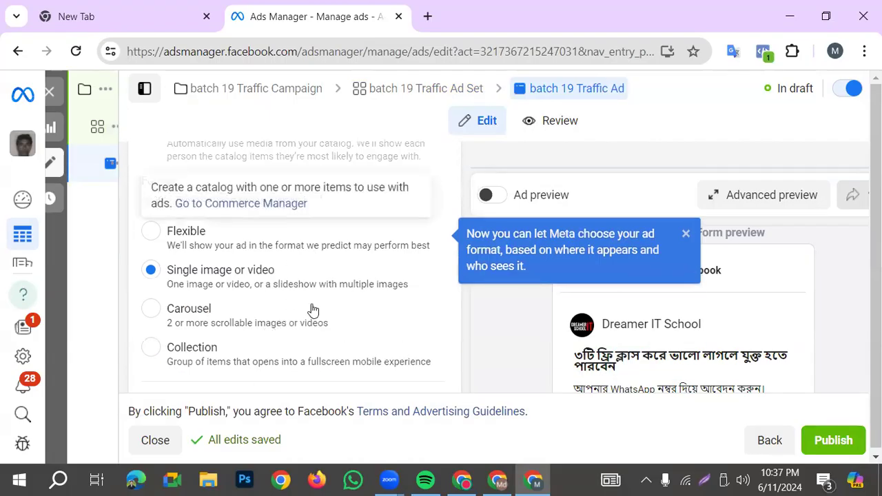
scroll(326, 265, down, 5)
scroll(325, 266, down, 6)
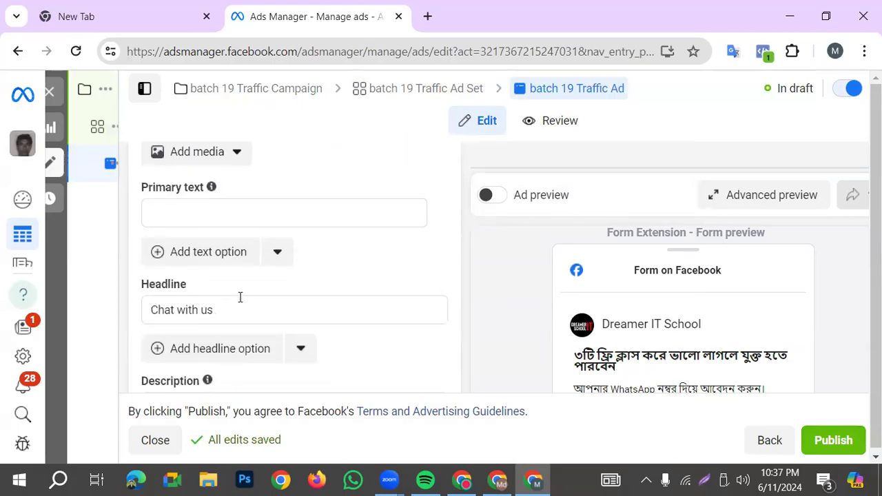
scroll(270, 265, down, 4)
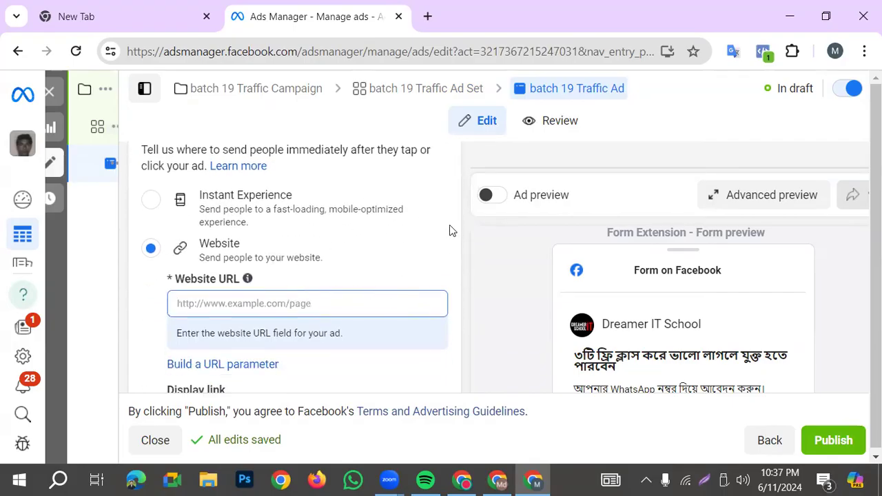
scroll(330, 268, down, 2)
scroll(330, 271, down, 10)
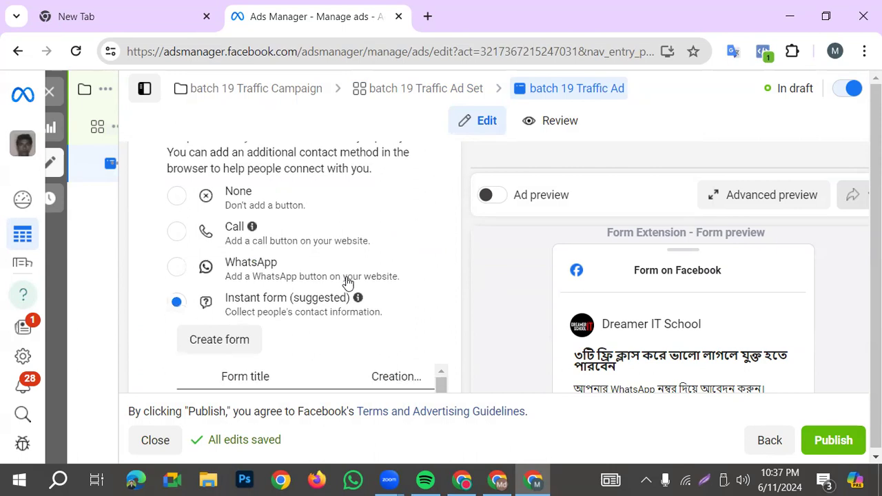
scroll(348, 282, up, 2)
scroll(350, 297, down, 6)
scroll(351, 298, up, 2)
scroll(351, 299, up, 1)
scroll(351, 298, down, 4)
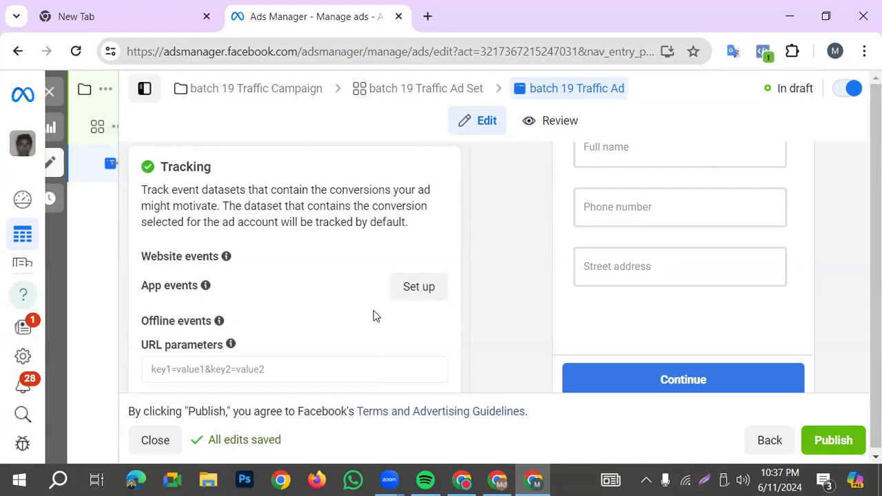
scroll(378, 314, up, 1)
scroll(379, 311, down, 1)
- Frame the ad's Tracking section with a red rectangle in a screenshot overlay and dismiss the overlay
click(686, 480)
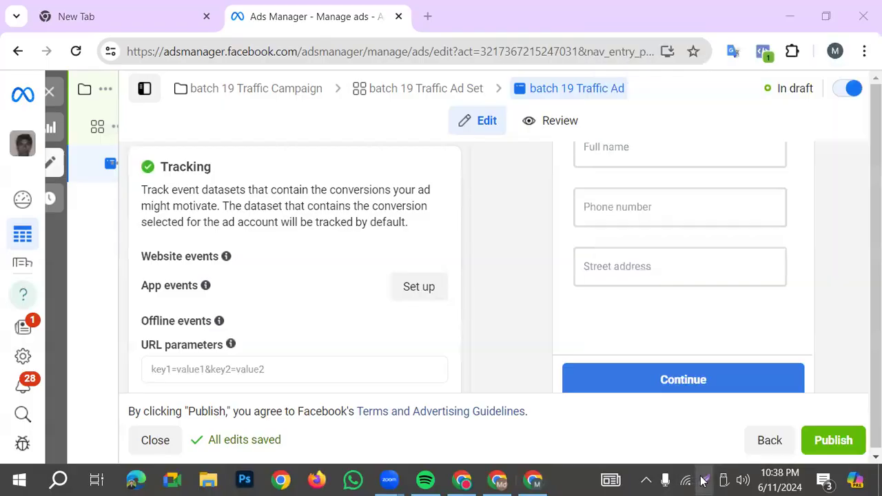
click(705, 480)
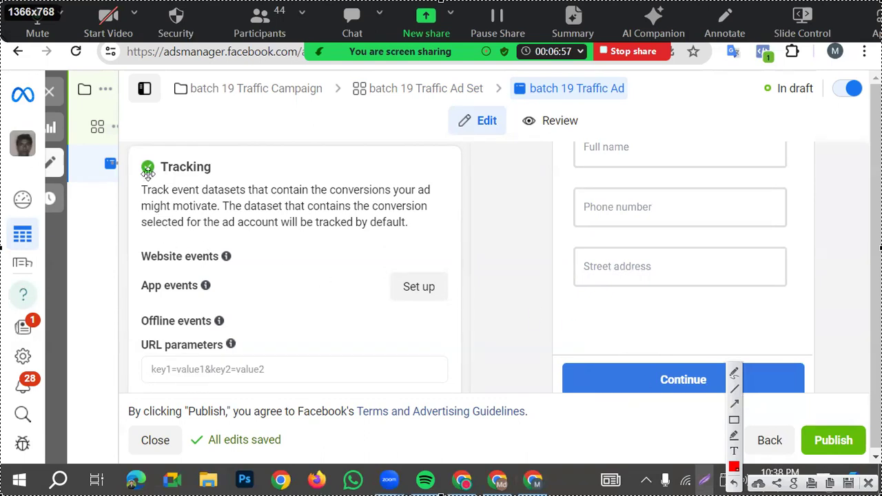
click(734, 420)
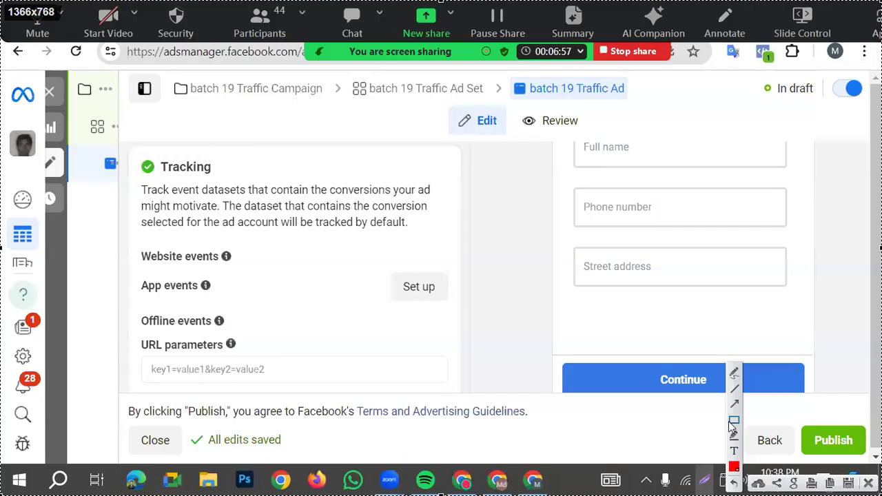
mouse_move(123, 151)
mouse_down()
mouse_move(252, 241)
mouse_move(426, 400)
mouse_move(475, 397)
mouse_up()
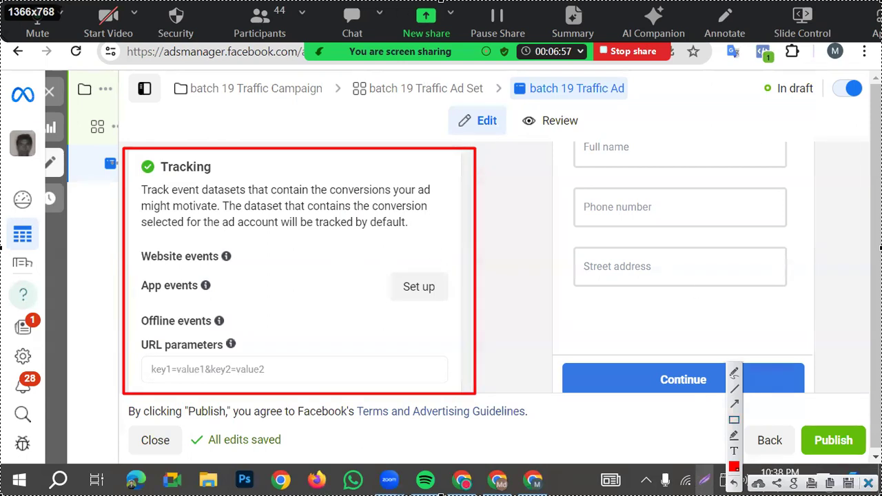
click(868, 483)
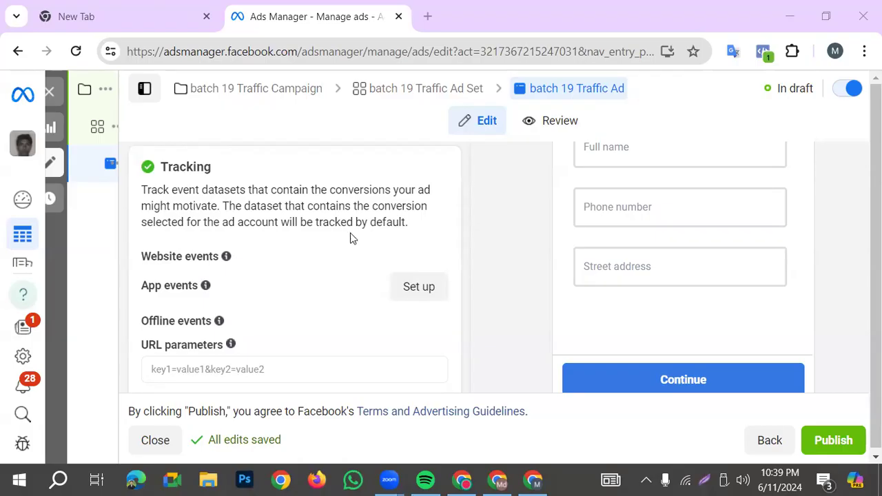
- Switch to WhatsApp, follow the Paid Batch All Class Note Drive link, and open the "Understanding Google Tag Manager" document
click(353, 481)
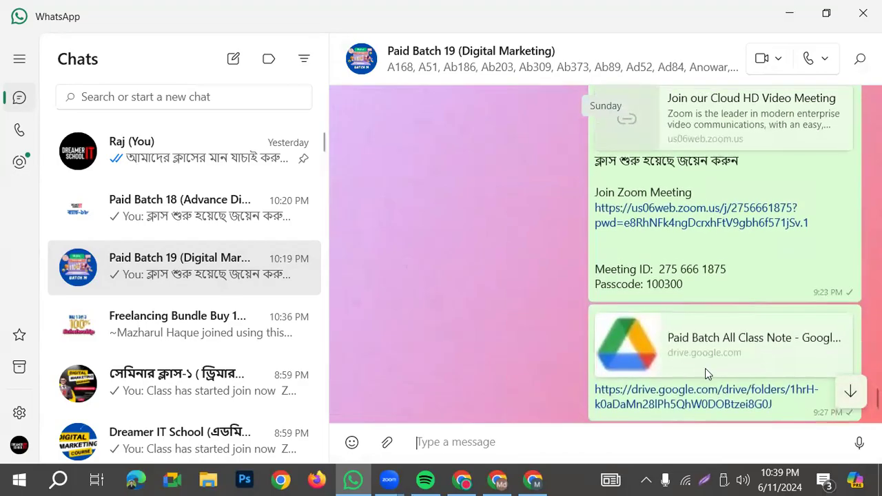
click(764, 357)
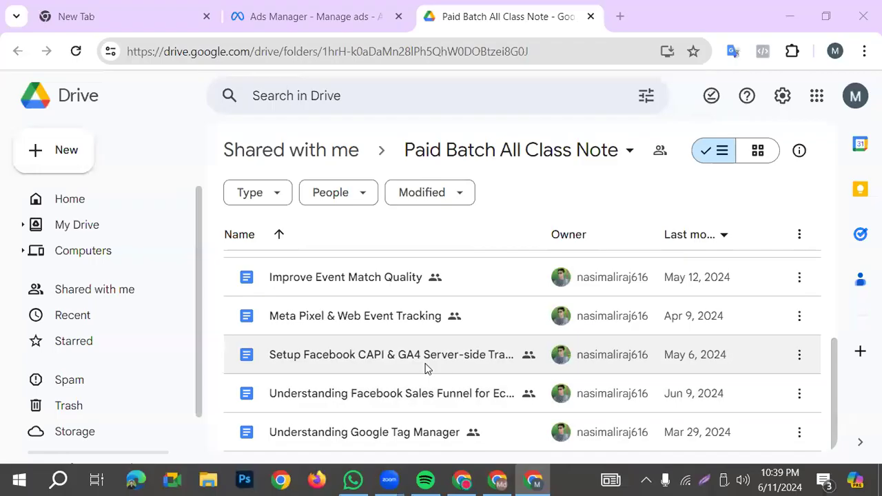
scroll(426, 368, up, 1)
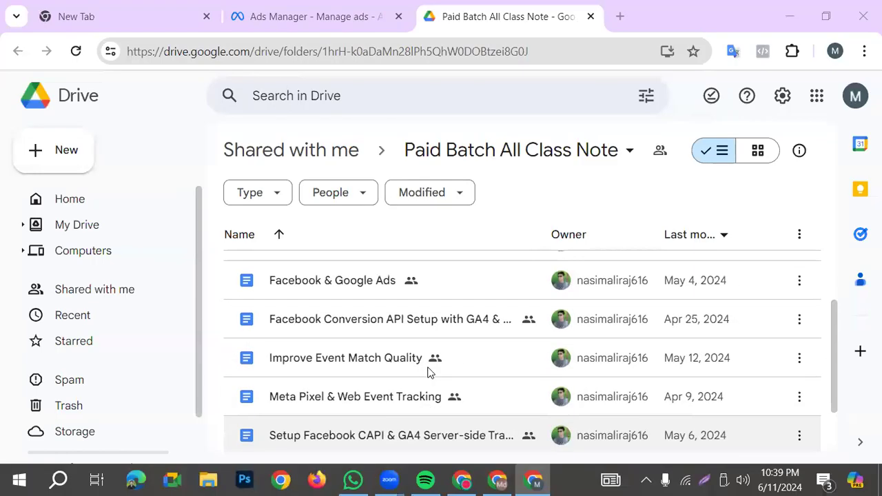
scroll(426, 365, up, 3)
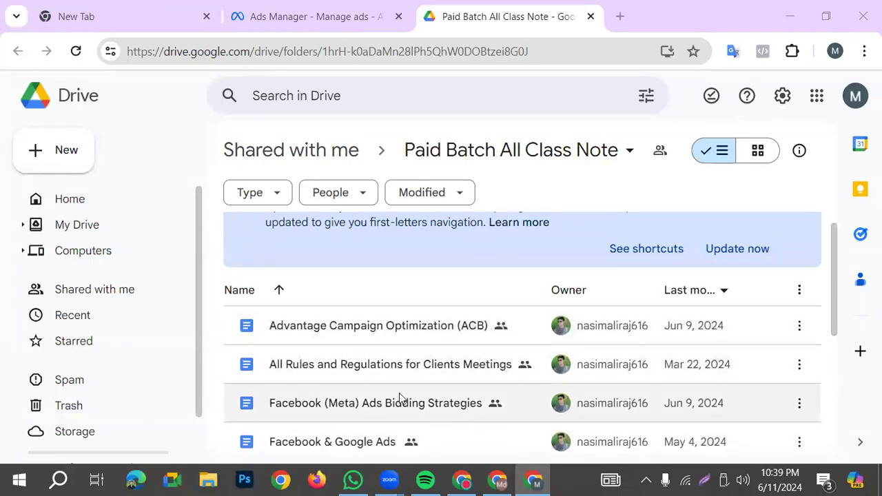
scroll(427, 393, down, 5)
double_click(410, 435)
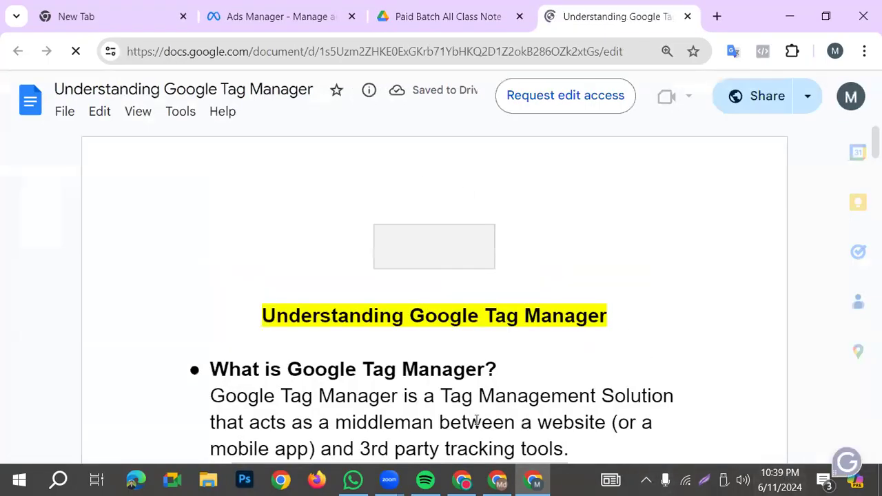
- Switch to the other Chrome profile and log in to the DMShopbath19 WordPress site with the saved credentials
click(497, 480)
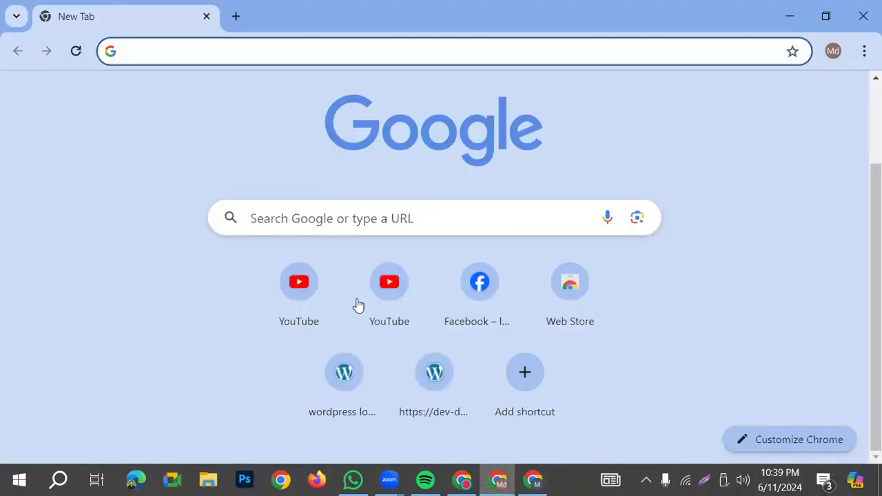
click(418, 371)
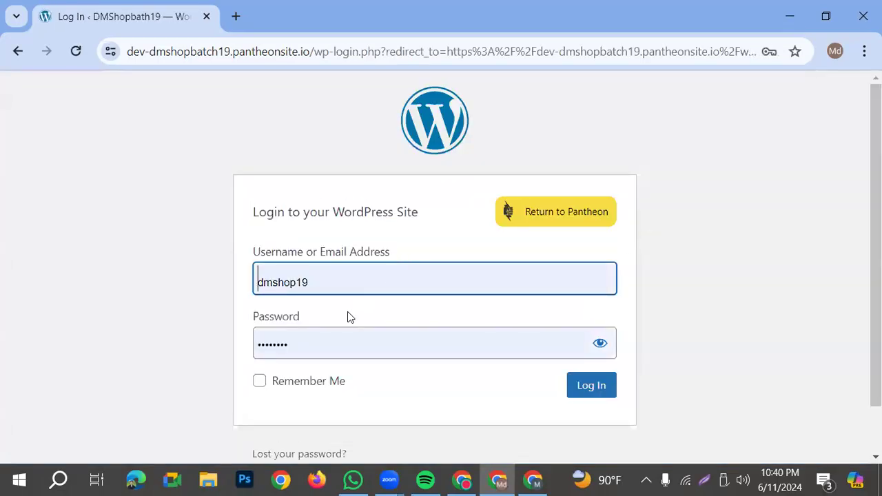
click(584, 392)
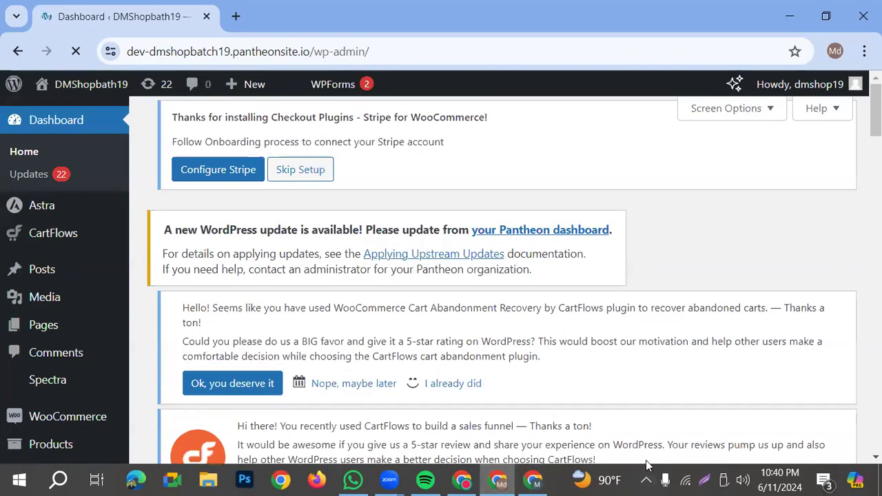
- Annotate the WordPress admin menu in screenshot overlays with a red rectangle around its entries and an arrow to Plugins
click(704, 481)
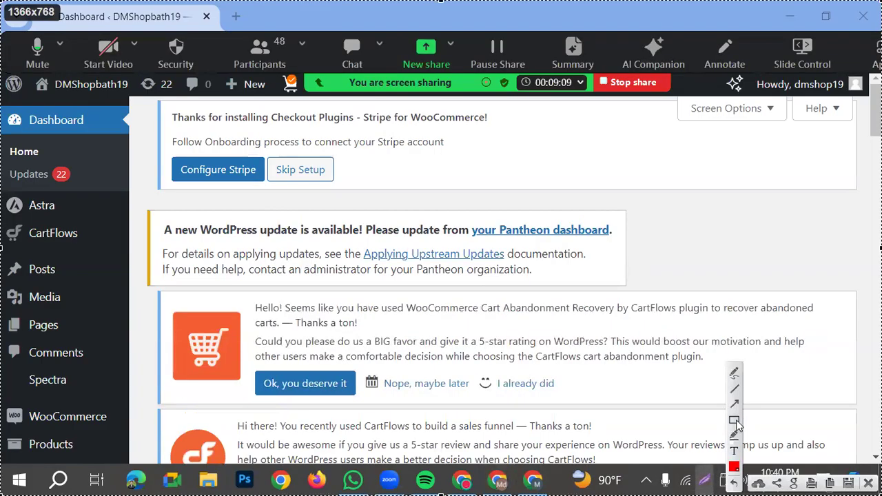
drag(7, 186, 125, 453)
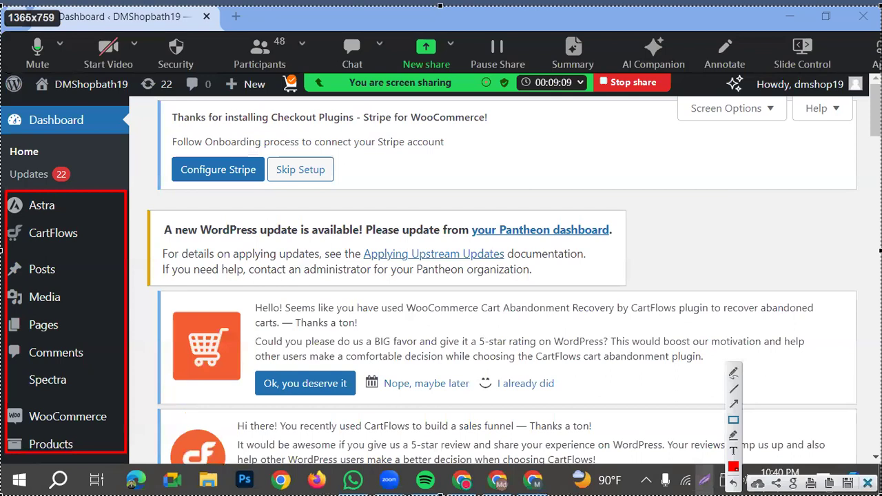
key(ctrl+c)
scroll(14, 290, down, 3)
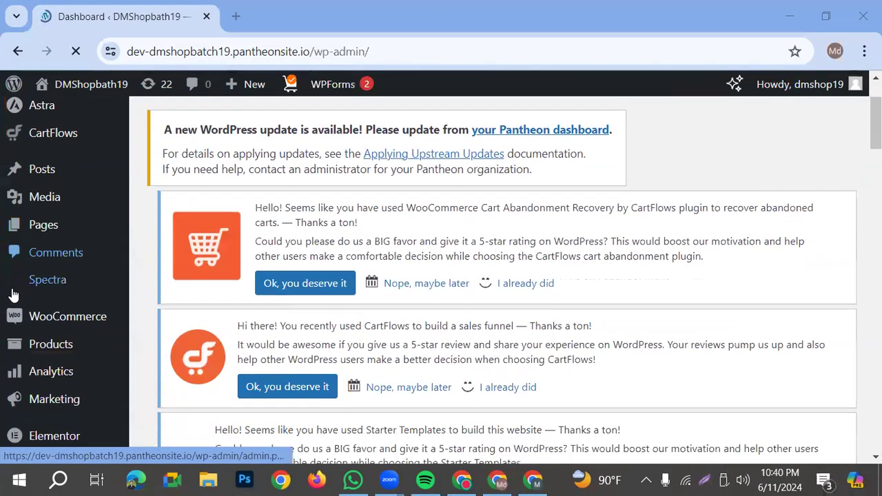
scroll(21, 317, down, 4)
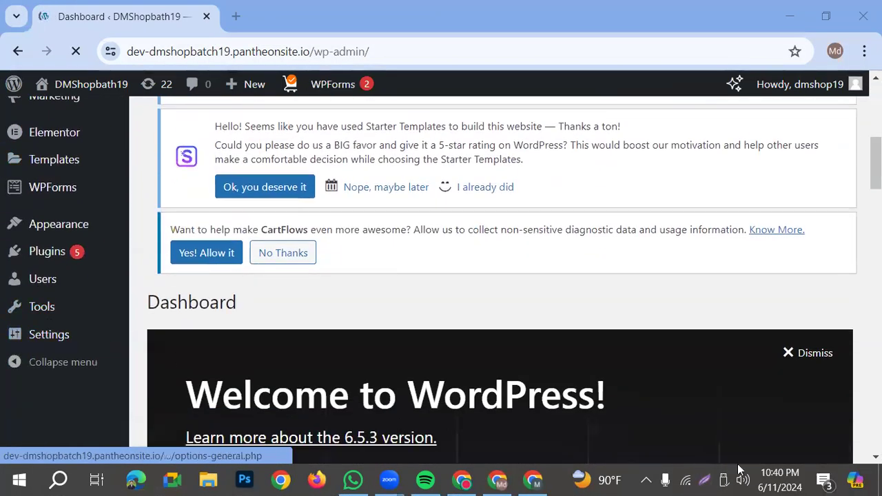
click(703, 481)
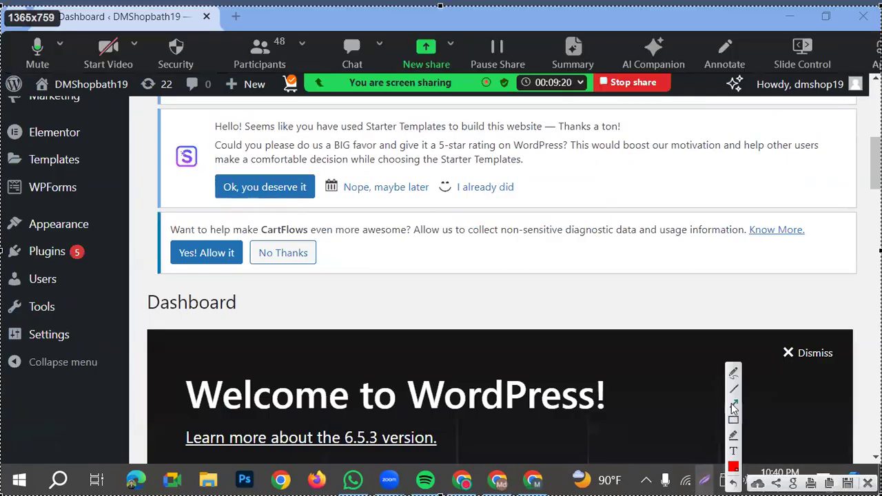
mouse_move(608, 435)
mouse_down()
mouse_move(232, 319)
mouse_move(99, 255)
mouse_move(73, 254)
mouse_up()
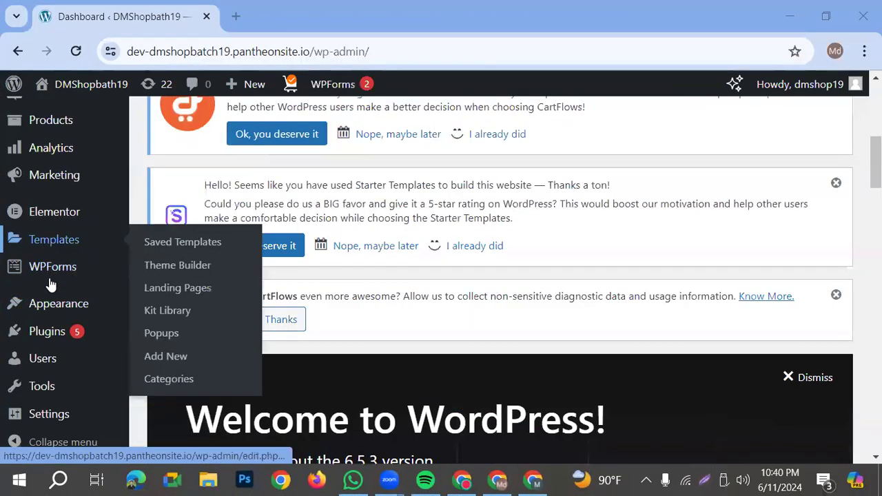
- Open the WordPress site's installed plugins page and look through it
mouse_move(60, 348)
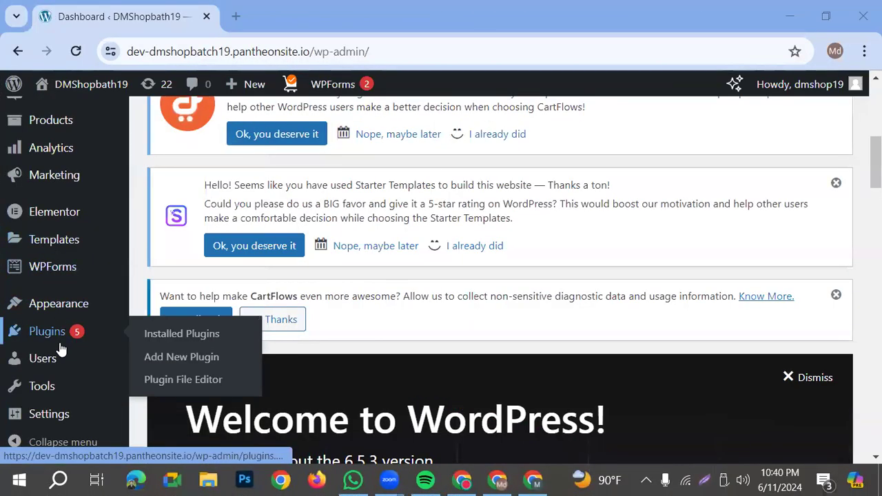
click(178, 339)
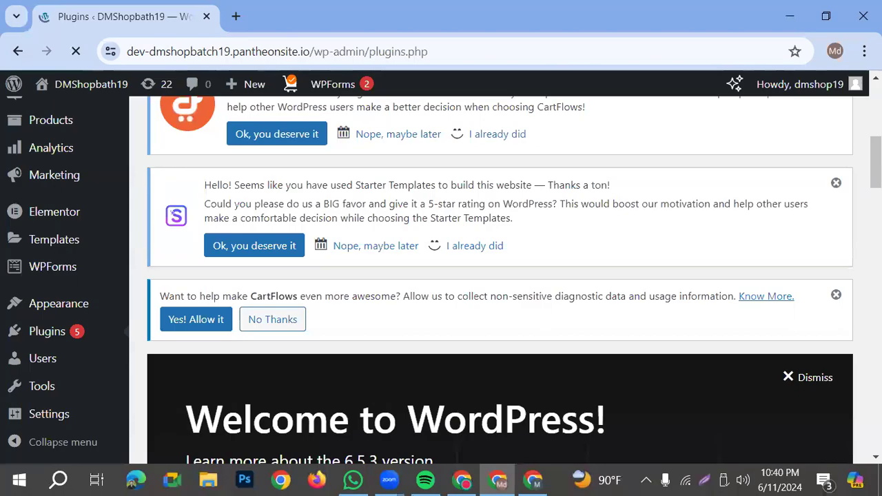
scroll(565, 185, up, 4)
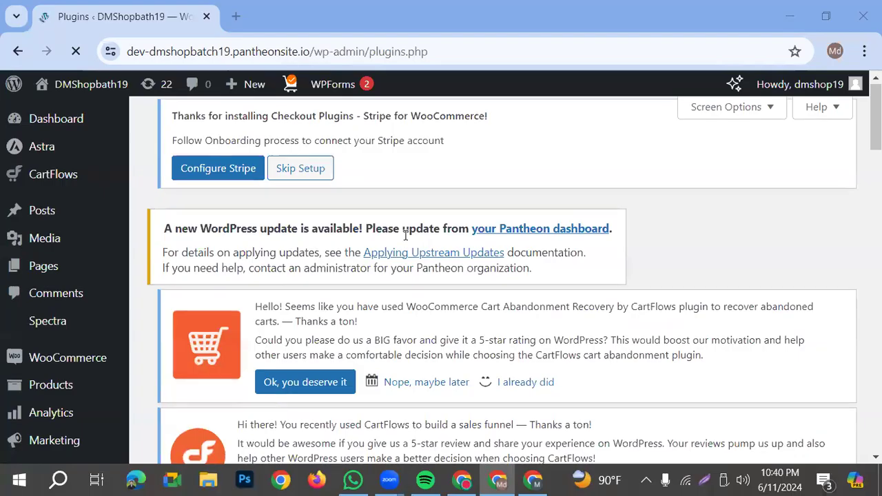
scroll(414, 276, down, 8)
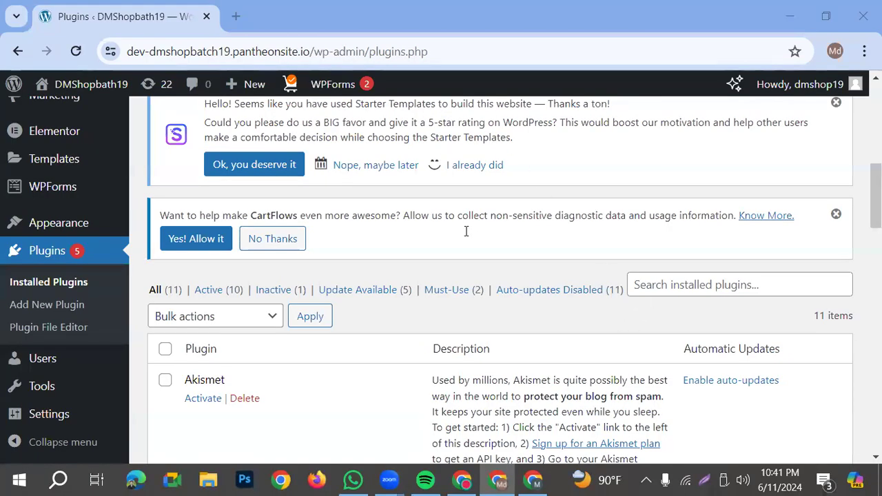
scroll(437, 347, up, 3)
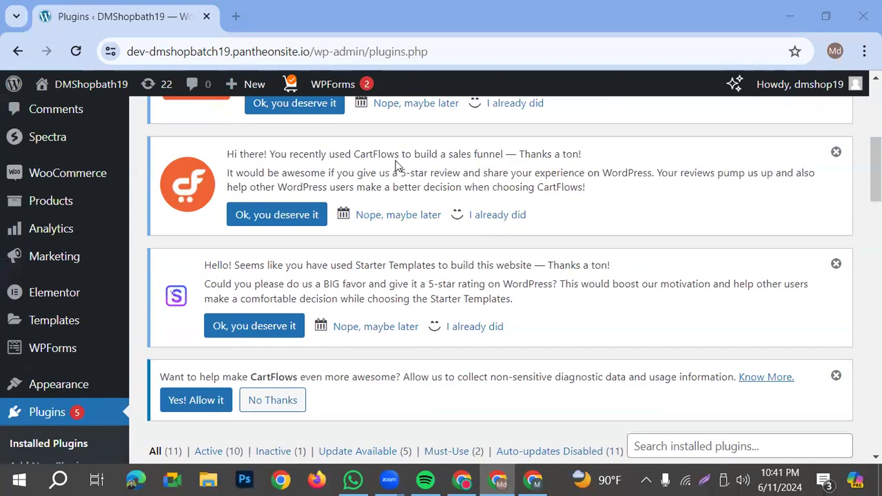
scroll(683, 455, up, 6)
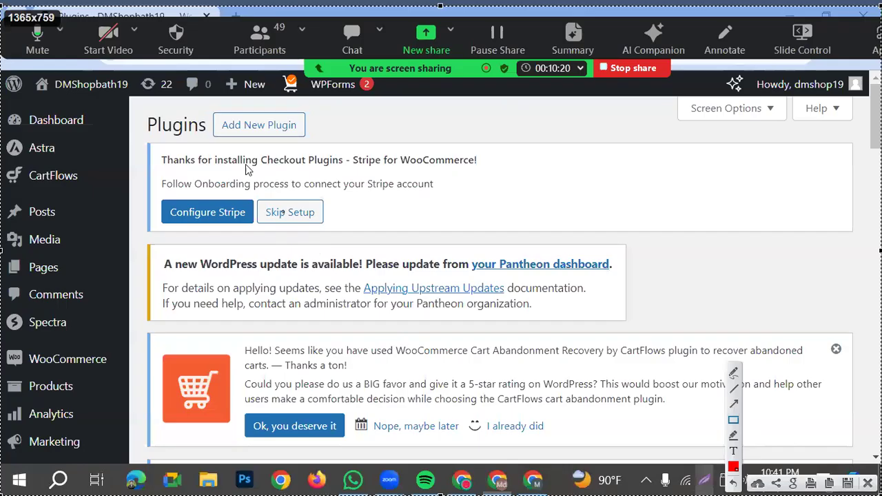
- Mark the Add New Plugin option with a red rectangle and an arrow in the screenshot overlay, and dismiss the overlay
mouse_move(196, 104)
mouse_down()
mouse_move(308, 143)
mouse_move(339, 145)
mouse_up()
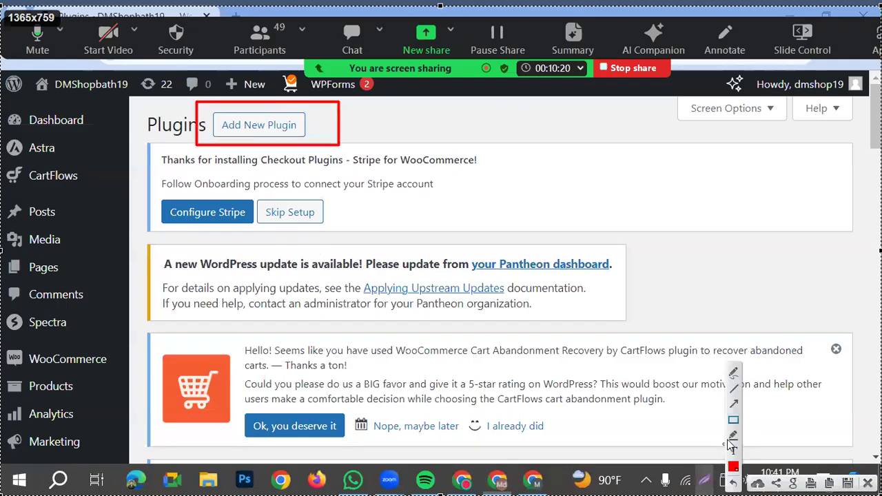
click(734, 405)
drag(452, 454, 301, 156)
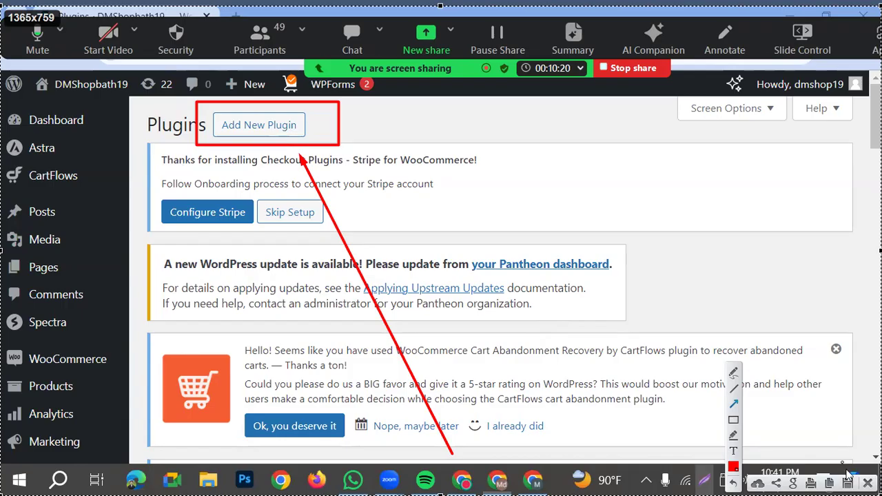
click(869, 483)
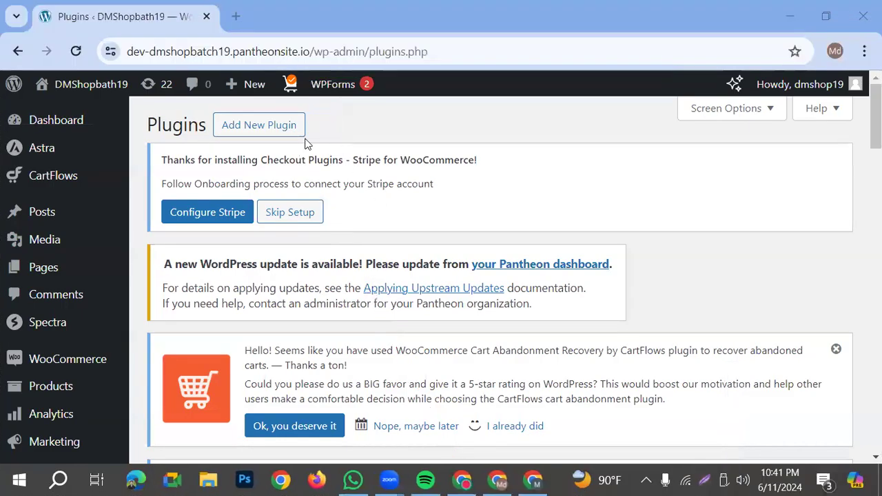
- Open the page for adding new plugins, search for "google tag manager" and browse the results
click(268, 127)
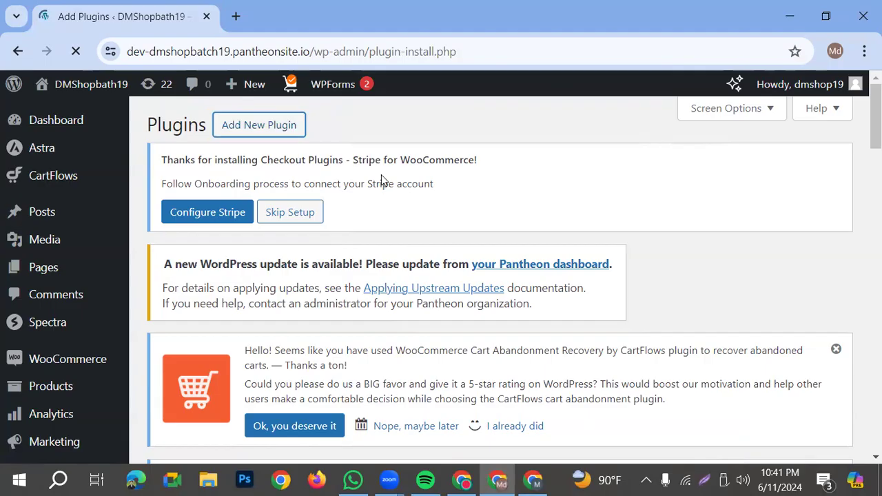
scroll(465, 357, down, 2)
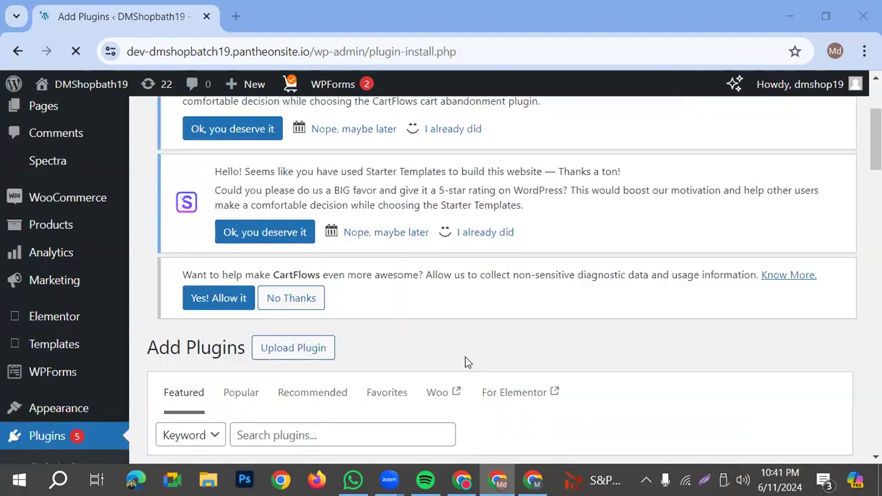
scroll(551, 360, down, 2)
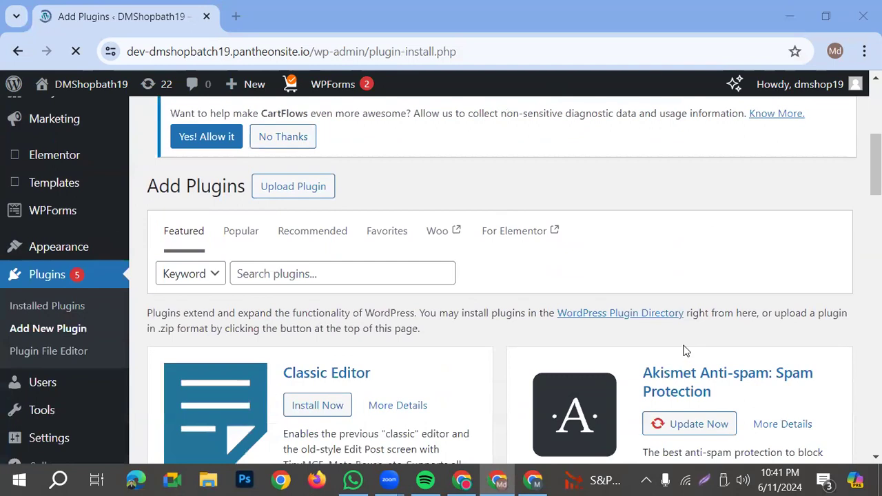
click(343, 275)
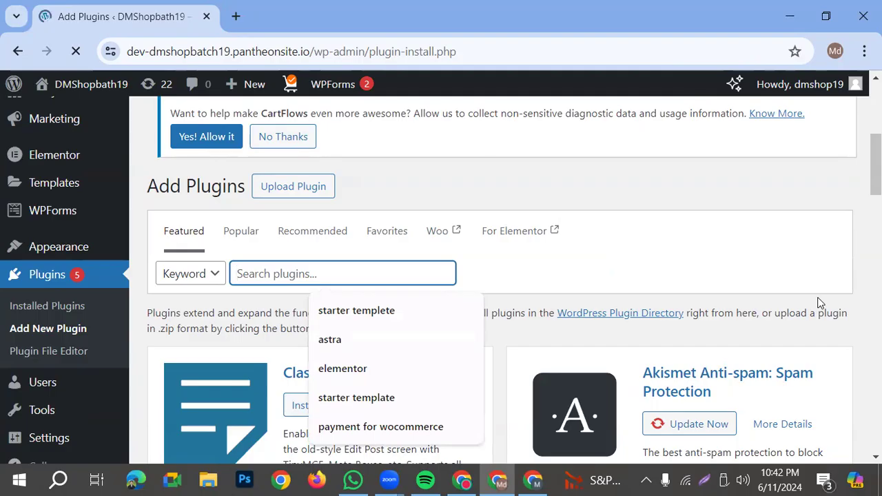
text(ft)
key(BackSpace)
text(google tag)
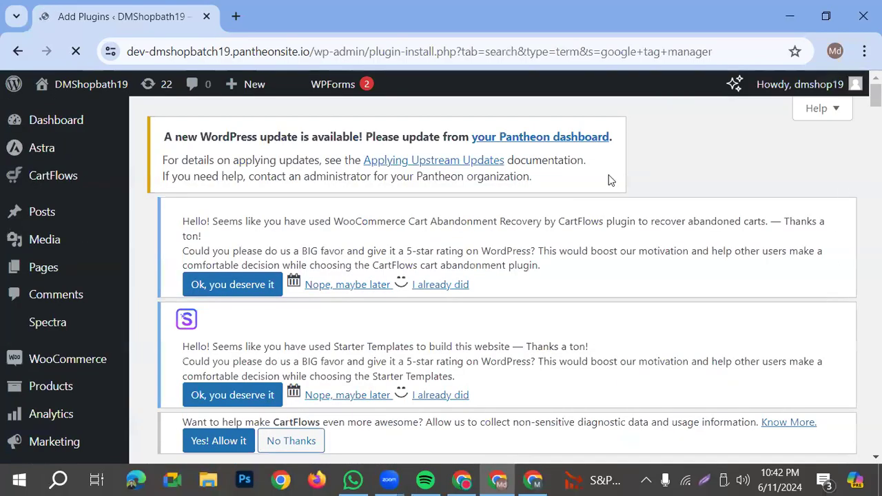
scroll(373, 241, down, 3)
scroll(364, 317, down, 5)
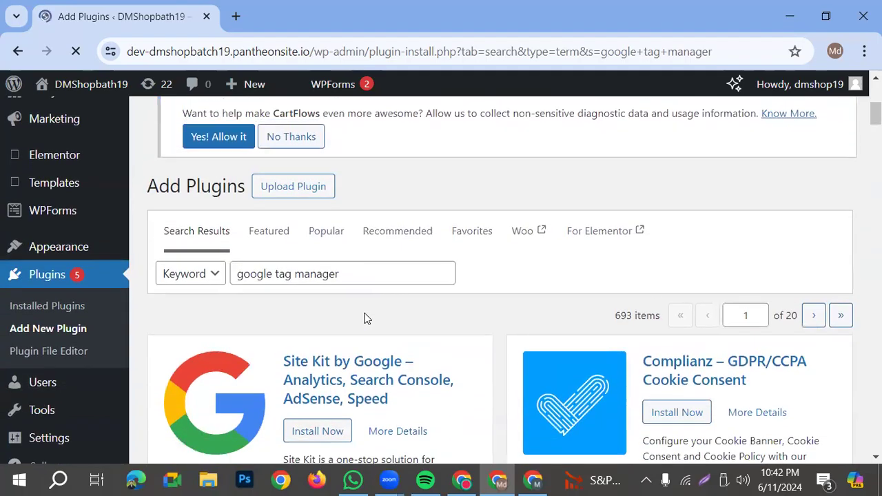
scroll(368, 315, down, 1)
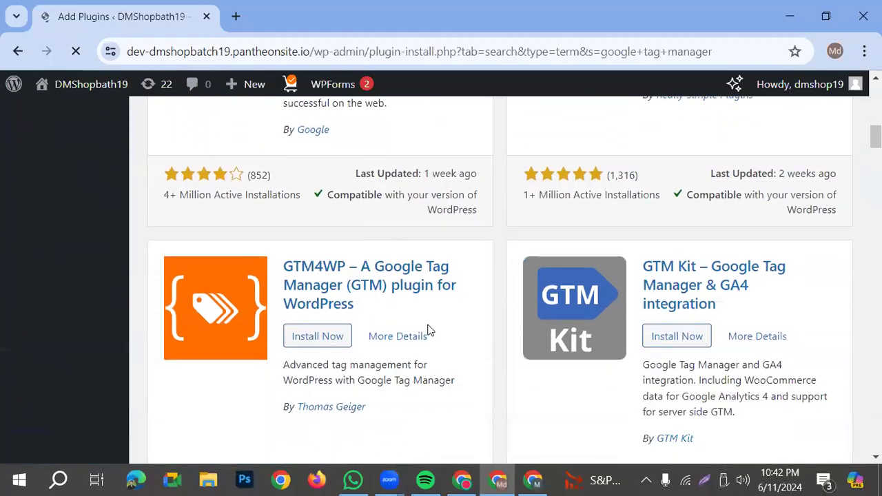
- Mark the GTM4WP plugin card with a red rectangle and its Install Now option with an arrow in the screenshot overlay, and dismiss the overlay
click(705, 483)
drag(0, 6, 881, 495)
click(734, 420)
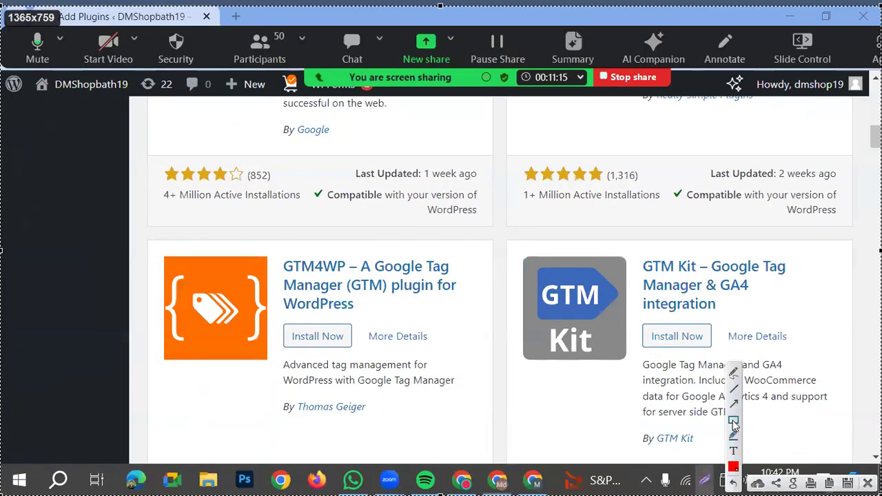
mouse_move(153, 240)
mouse_down()
mouse_move(549, 431)
mouse_move(492, 436)
mouse_up()
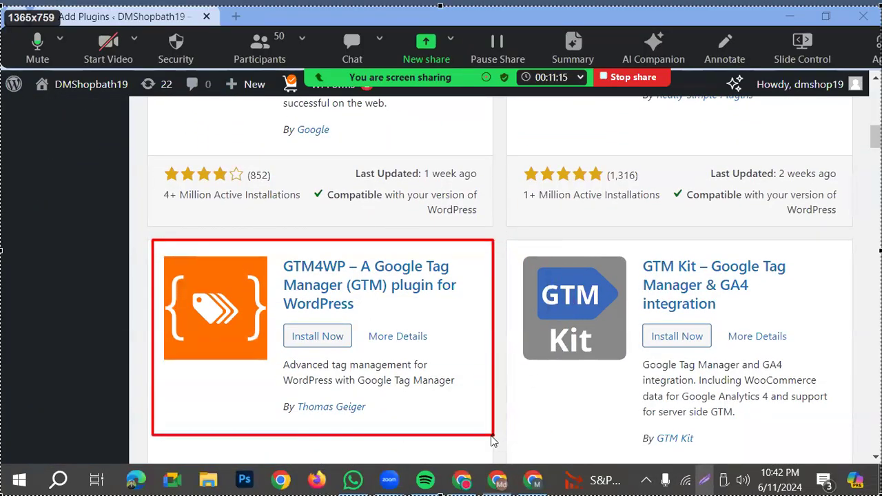
drag(614, 436, 353, 338)
key(Escape)
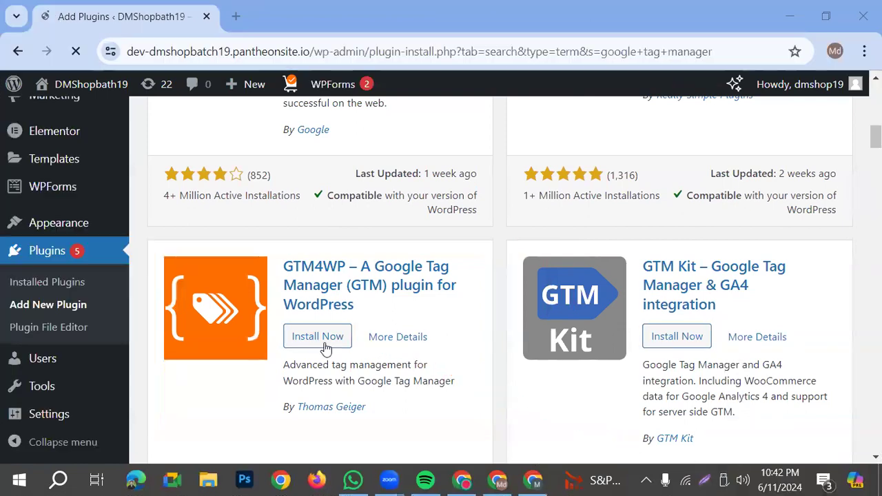
- Install and activate the GTM4WP plugin, outlining its Activate option with a red rectangle in a screenshot overlay before activation
click(322, 338)
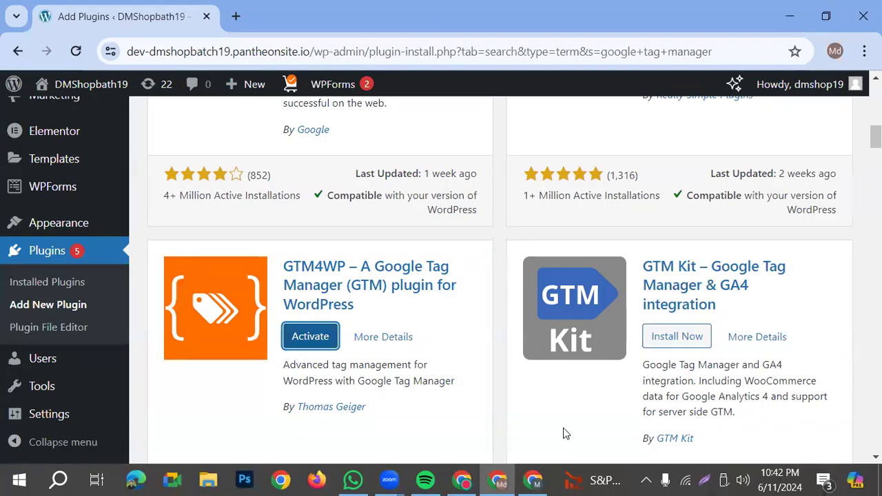
click(705, 481)
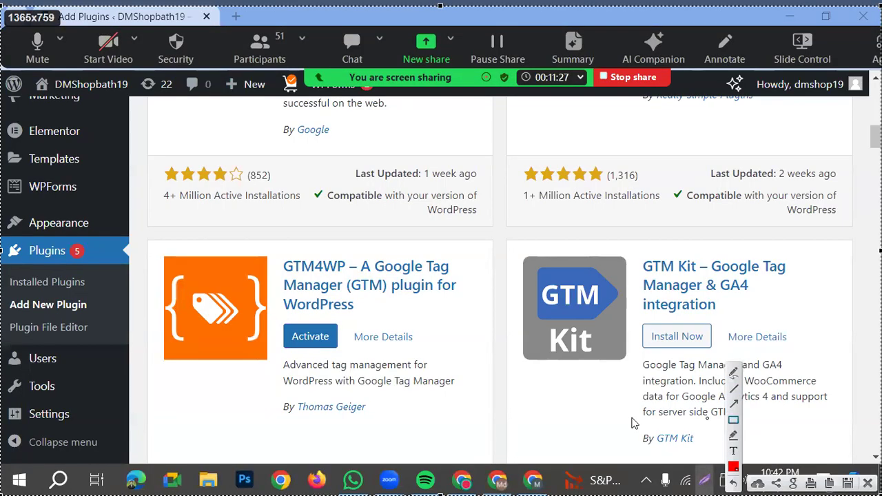
drag(277, 318, 341, 354)
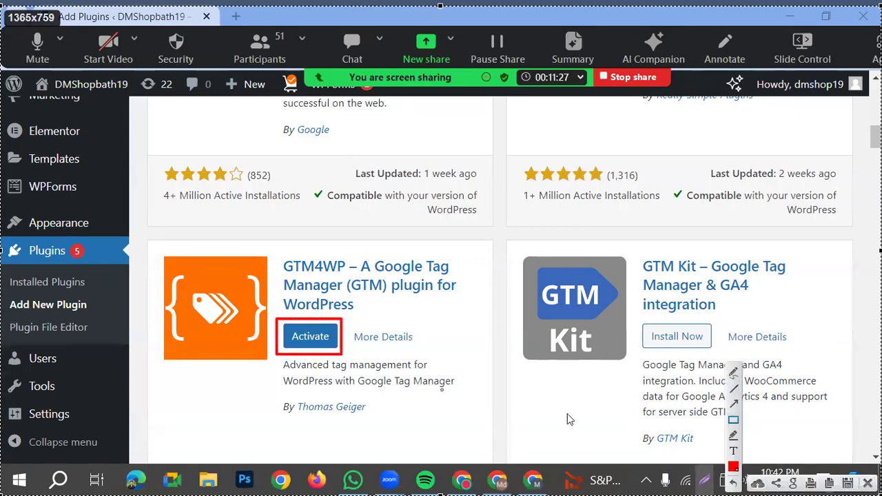
key(Escape)
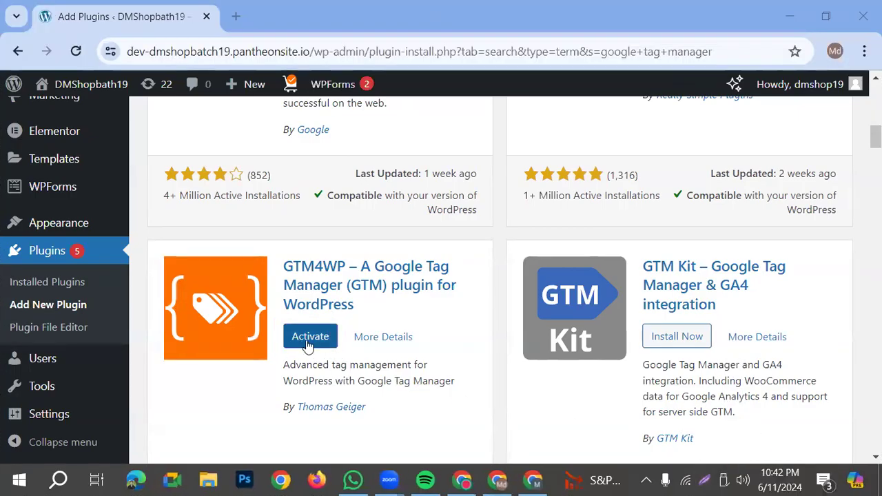
click(307, 337)
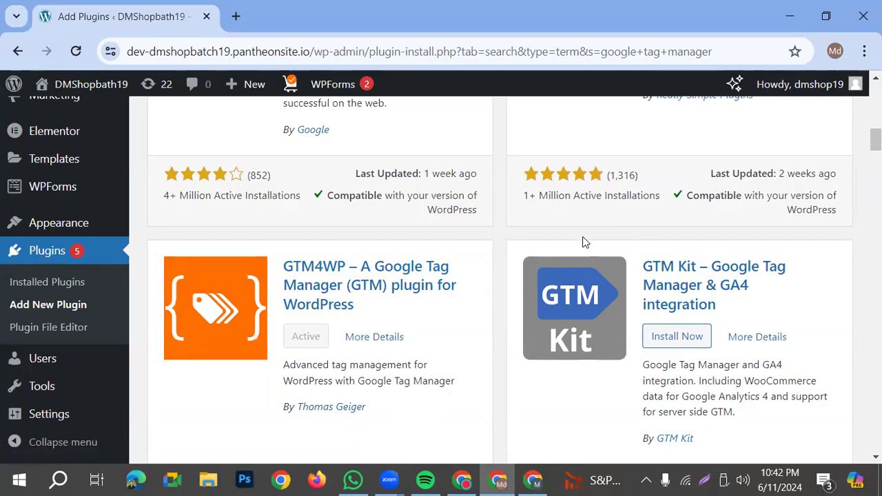
- Open the installed plugins page and find the GTM4WP plugin entry in the list
click(61, 284)
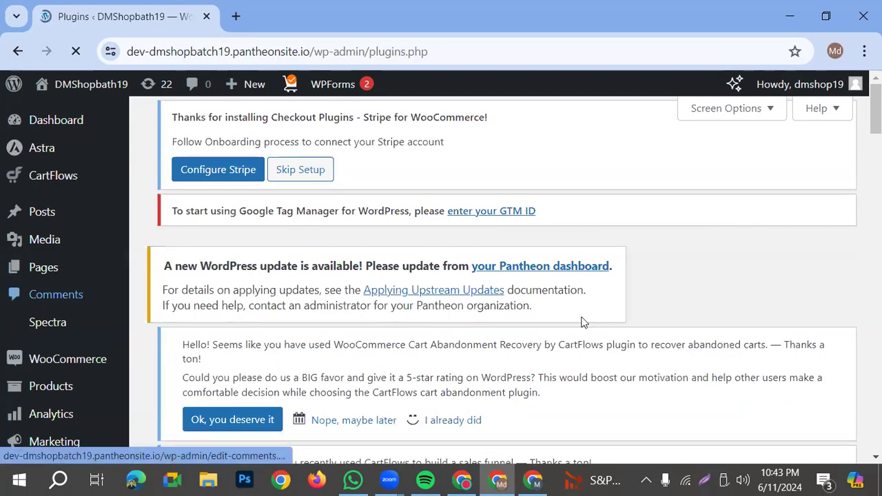
scroll(583, 321, down, 8)
scroll(288, 352, down, 1)
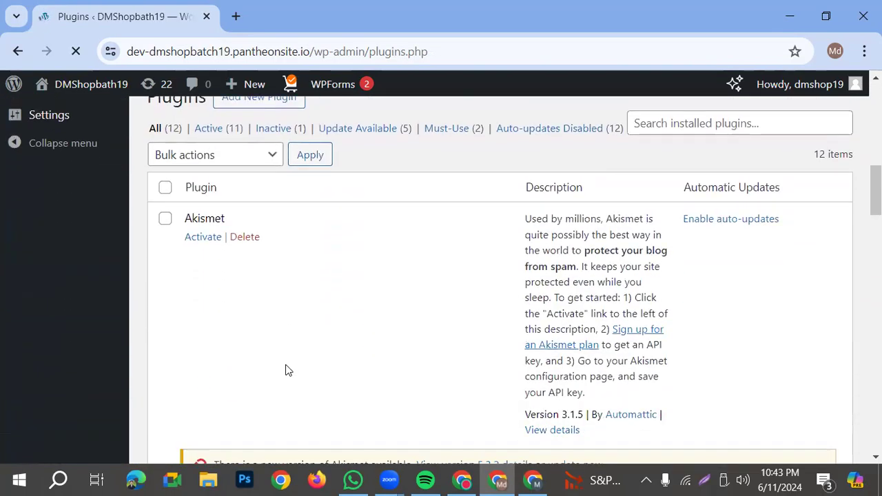
scroll(278, 348, down, 5)
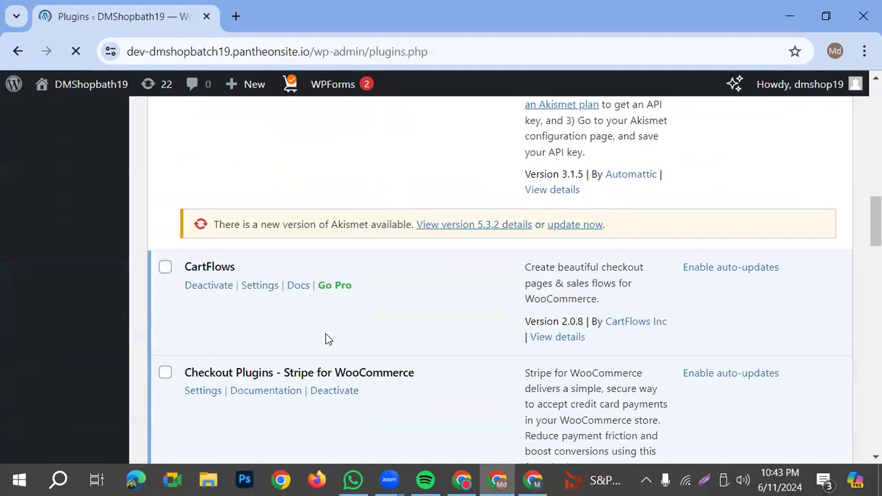
scroll(292, 289, down, 5)
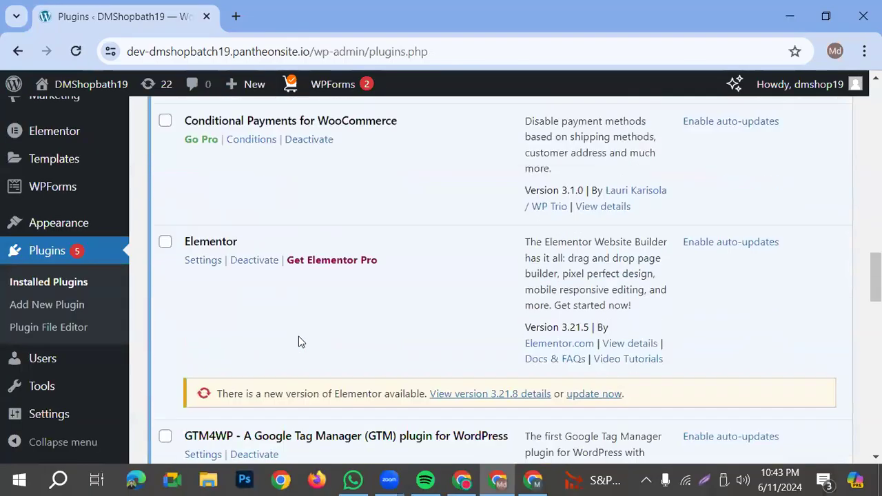
scroll(308, 319, down, 1)
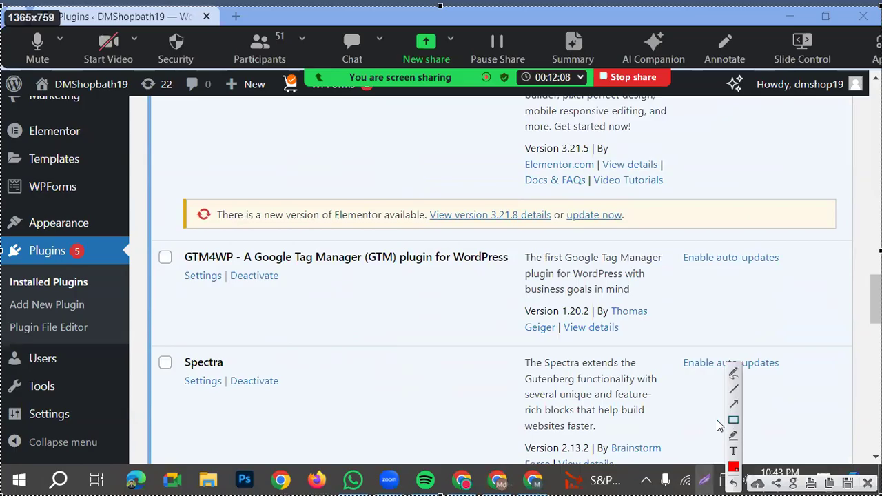
- Mark the GTM4WP plugin's Settings link in the screenshot overlay, and open the plugin's settings at the Google Tag Manager ID field
mouse_move(412, 453)
mouse_down()
mouse_move(227, 346)
mouse_move(206, 281)
mouse_up()
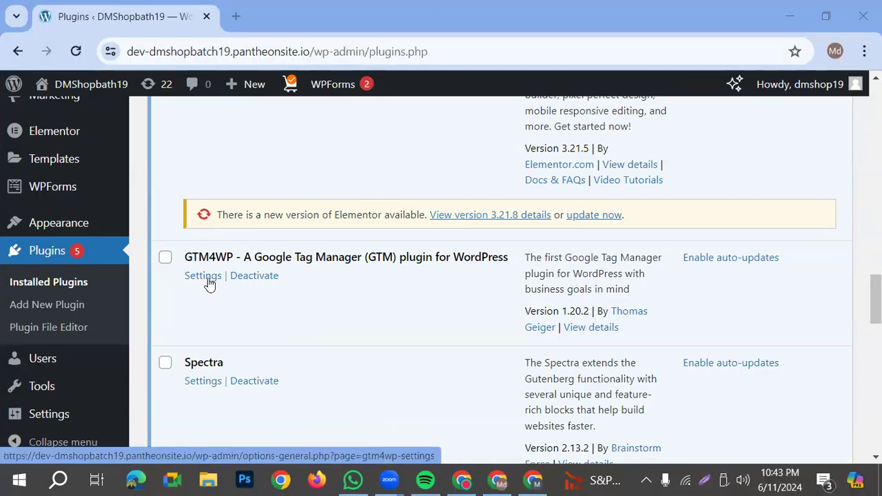
click(199, 279)
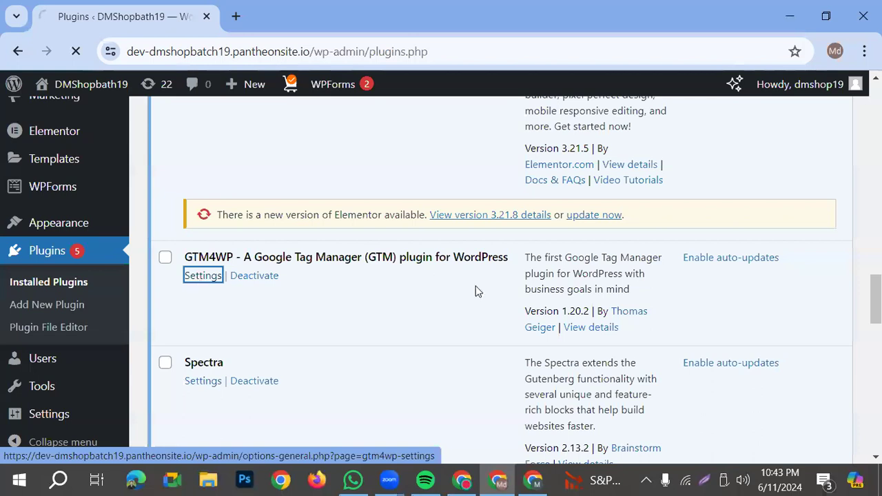
scroll(656, 331, down, 10)
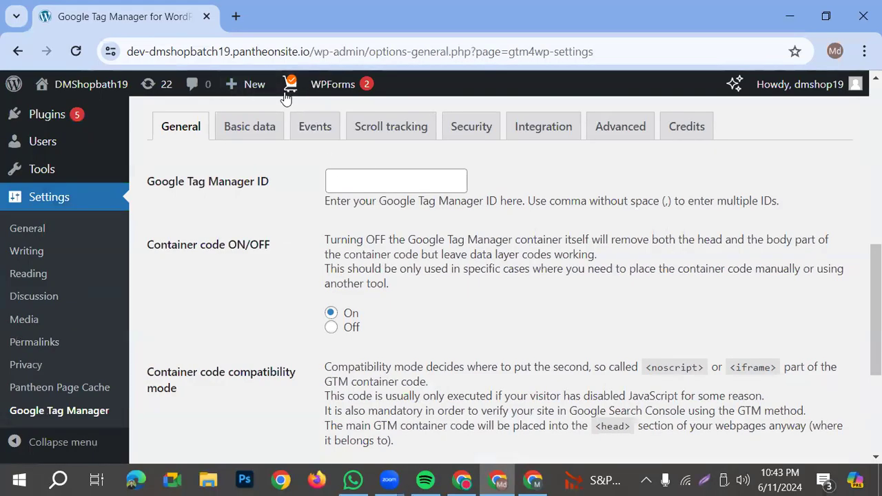
- Search Google for "google tag manager" in a new browser tab and open the Google Tag Manager site
click(237, 17)
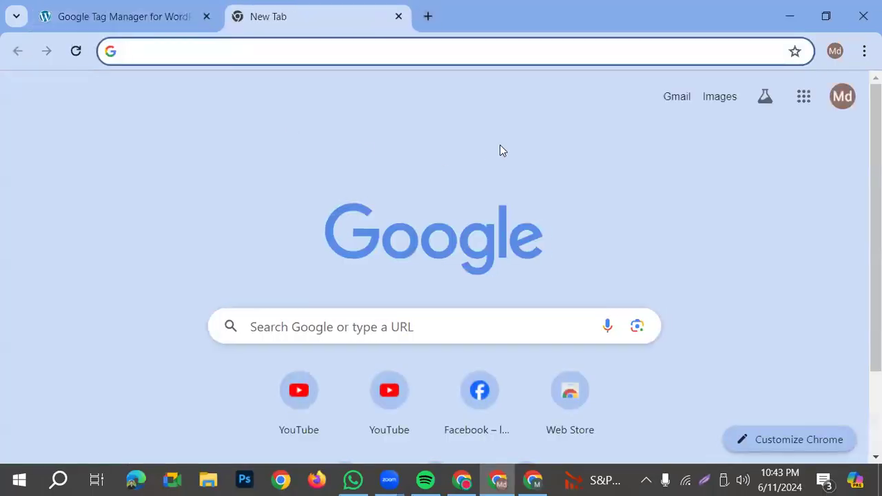
text(goo)
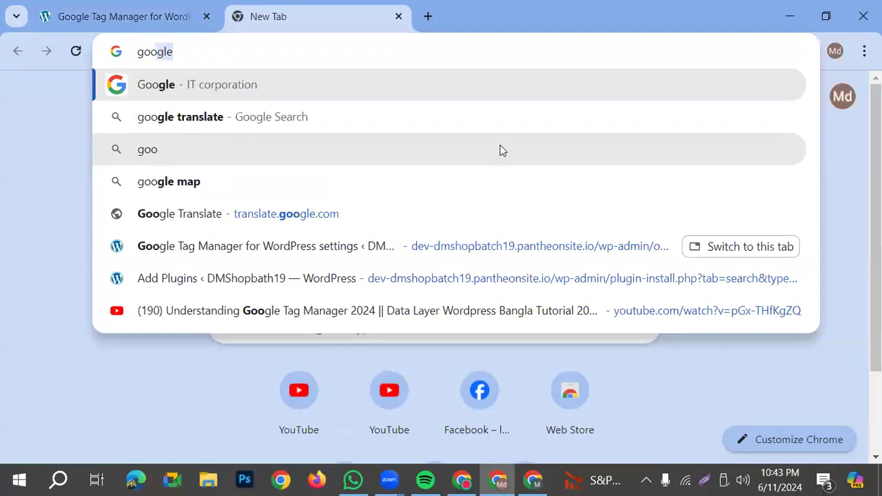
text(gle tag)
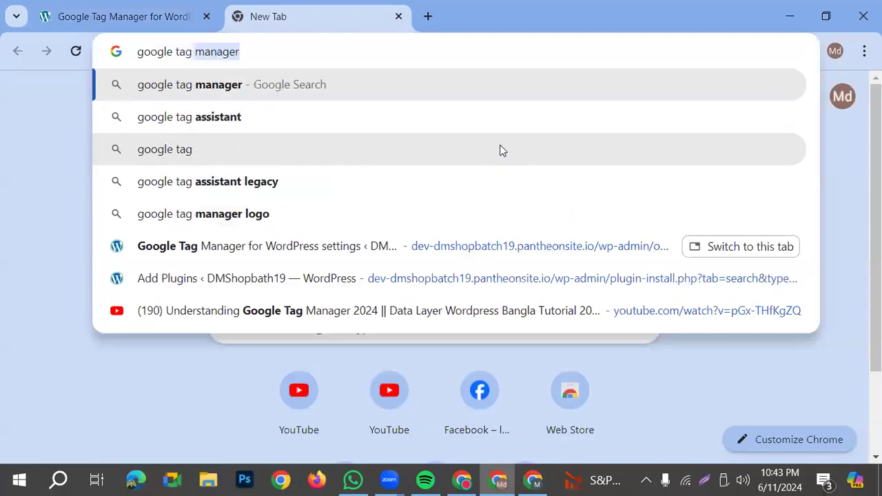
key(Return)
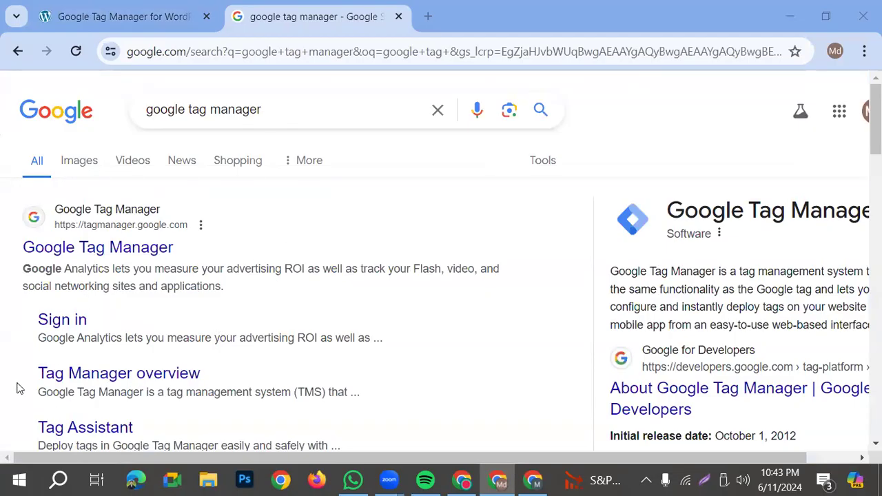
click(167, 252)
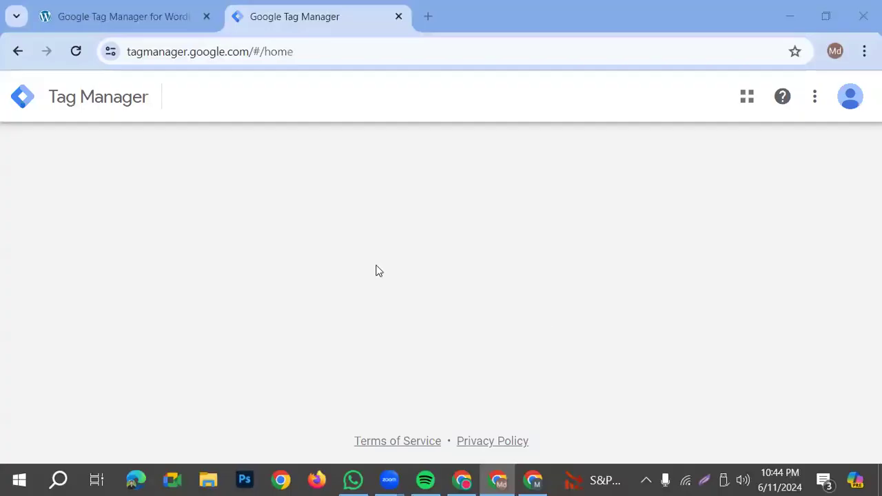
- Mark Tag Manager's Create Account option with a red rectangle and an arrow in the screenshot overlay, and dismiss the overlay
click(704, 480)
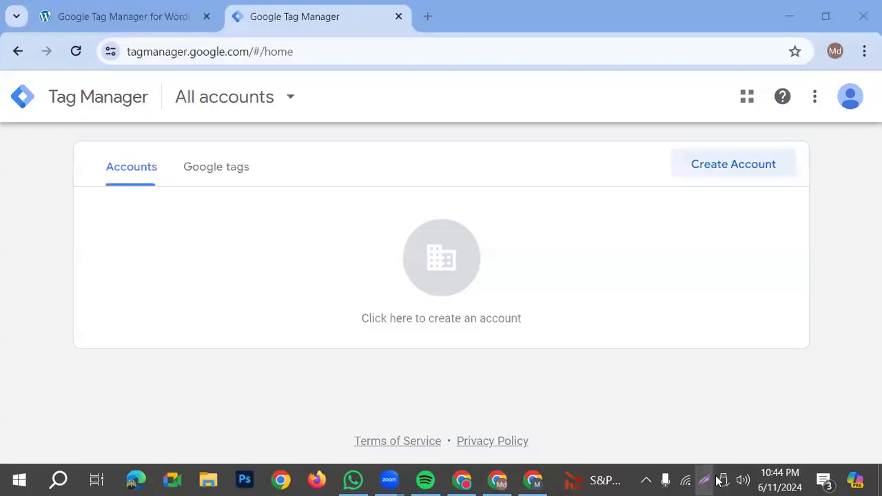
drag(1, 6, 880, 494)
mouse_move(663, 138)
mouse_down()
mouse_move(781, 216)
mouse_move(820, 189)
mouse_up()
click(733, 406)
drag(637, 422, 722, 200)
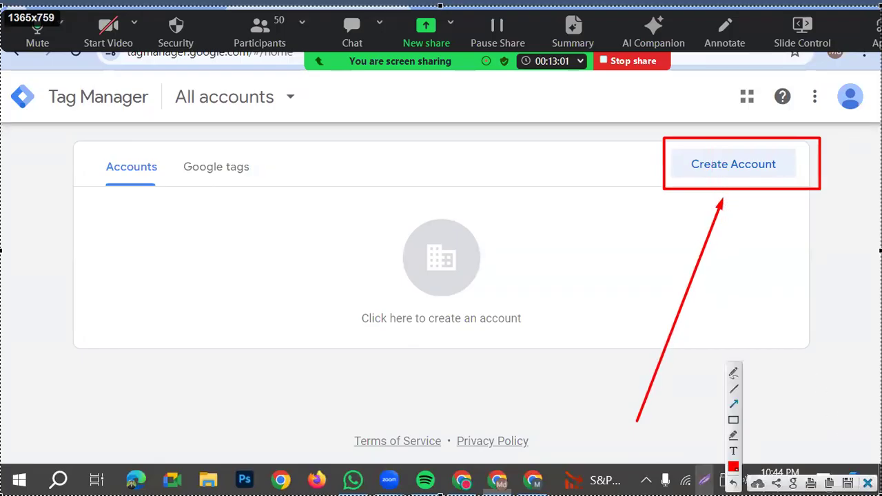
key(Escape)
- Start a new Tag Manager account and set its account name to "Batch 19 DM"
click(732, 169)
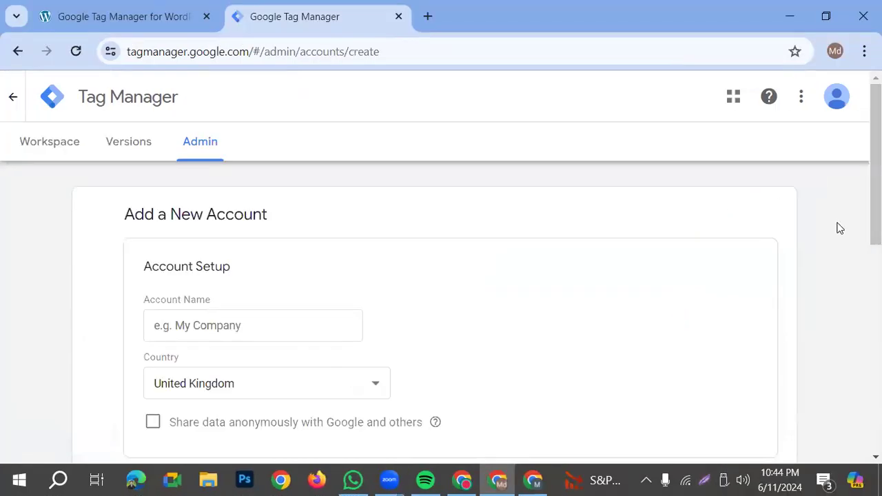
click(193, 326)
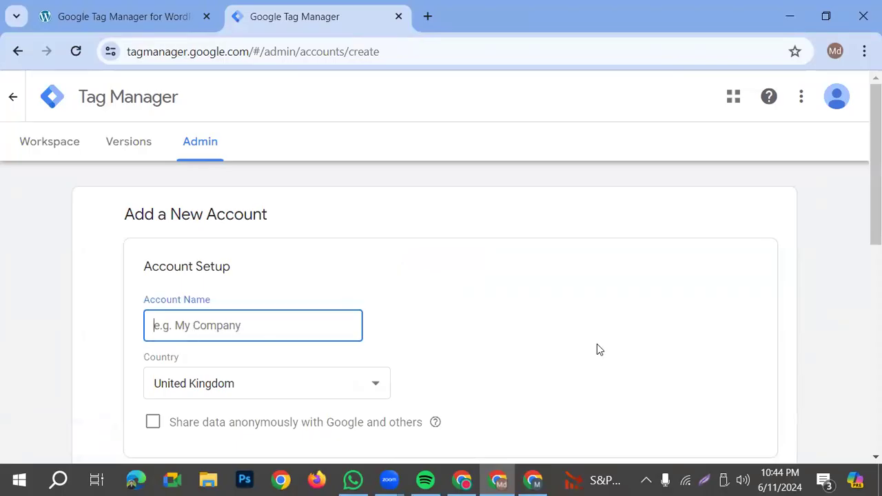
text(VB)
key(BackSpace)
key(BackSpace)
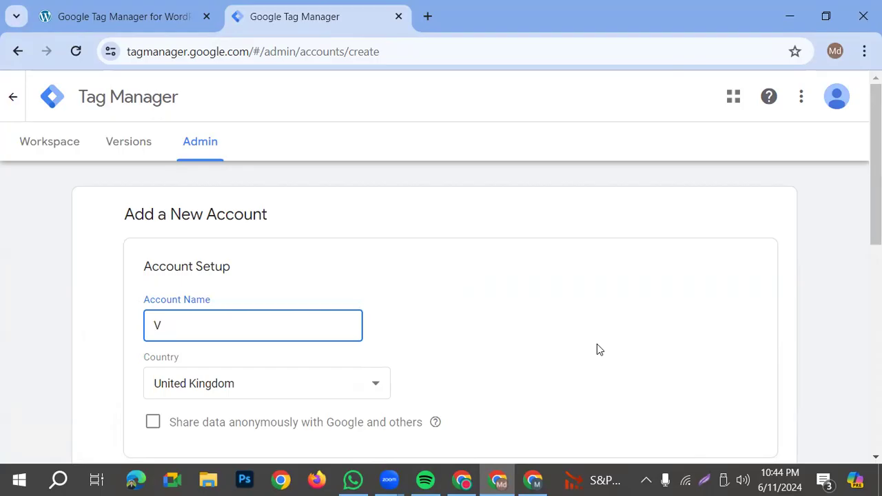
text(VB)
key(BackSpace)
key(BackSpace)
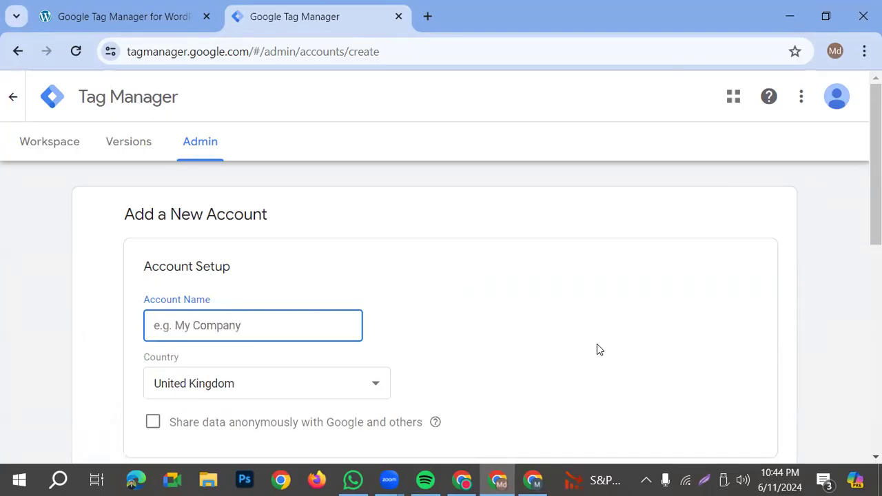
text(Bat)
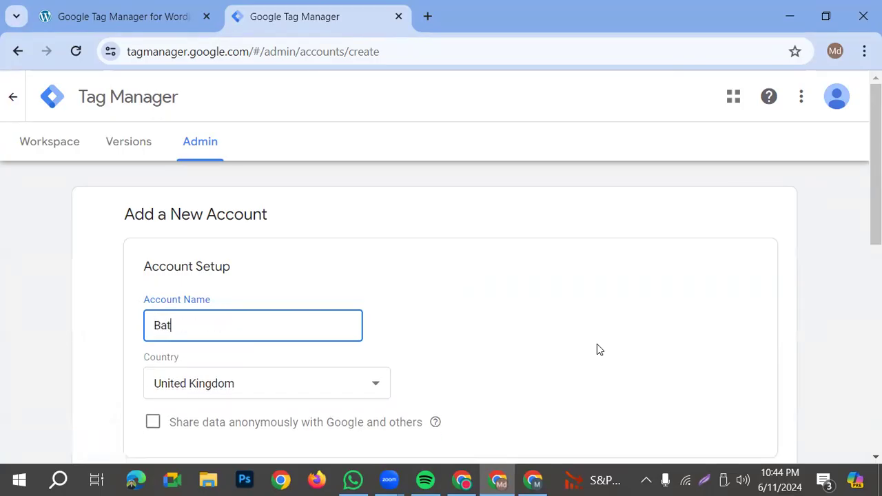
text(ch 19 DM)
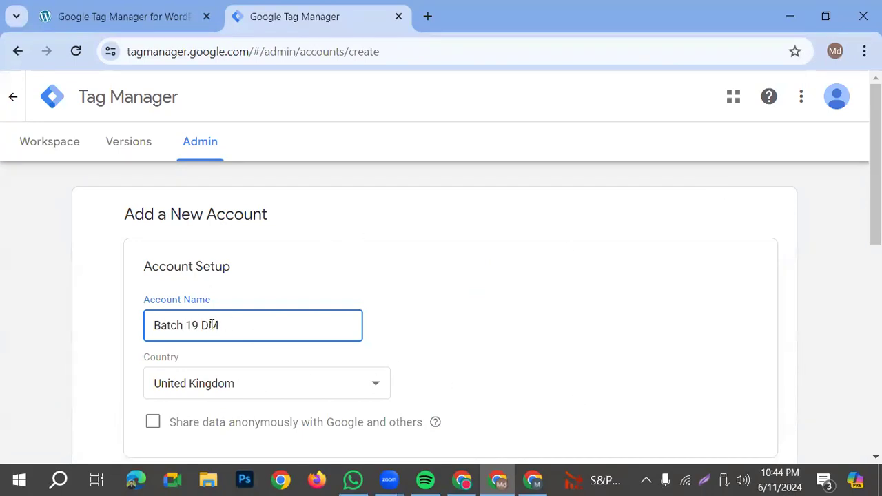
click(471, 423)
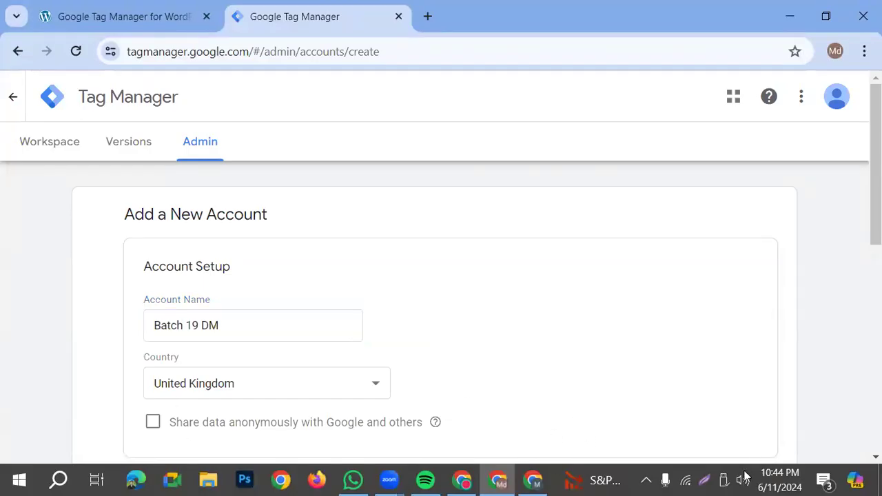
- Mark the checkbox for sharing data anonymously with Google and others in the screenshot overlay, and enable that option for the account
click(706, 480)
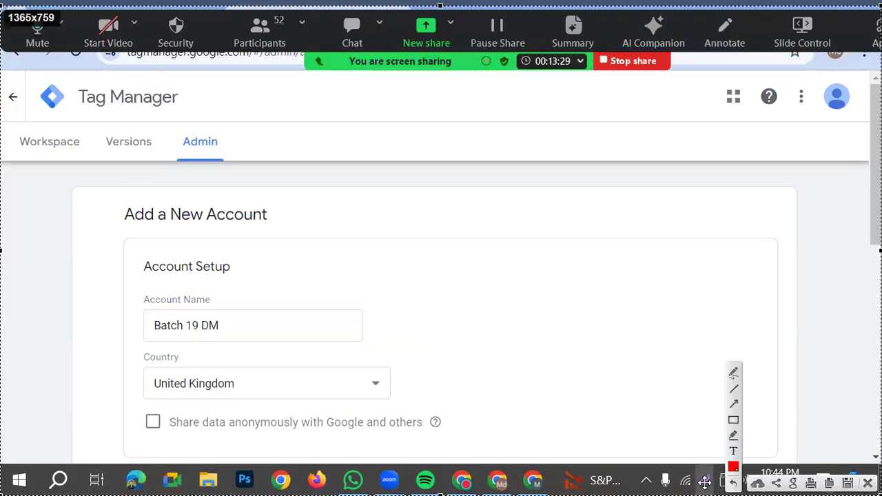
drag(134, 402, 171, 437)
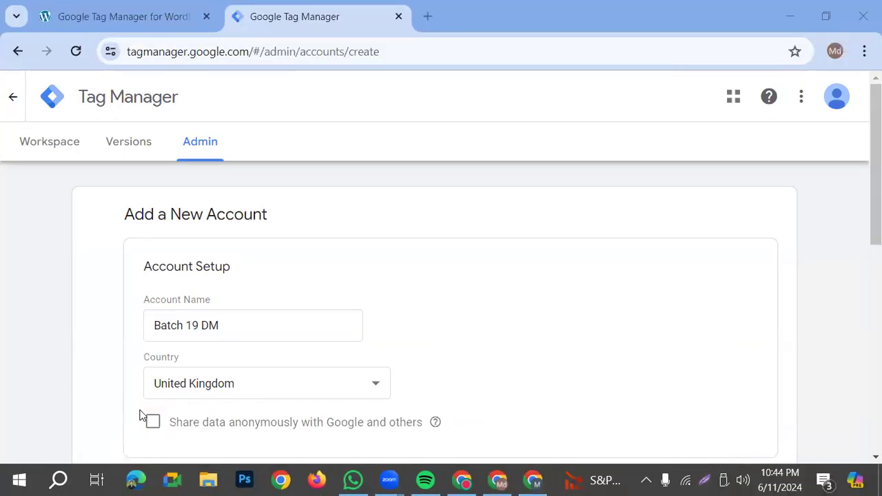
click(153, 422)
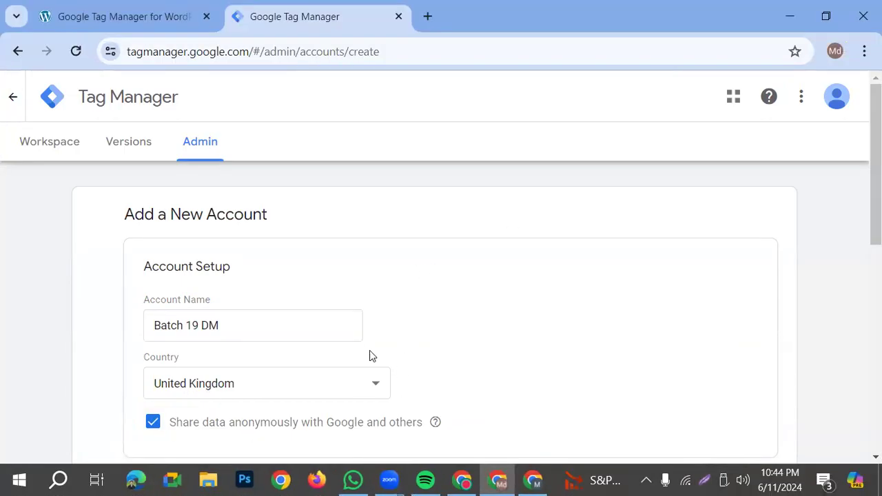
- Open the WordPress shop's live site in a new browser tab and copy its address for the Tag Manager container name
scroll(368, 356, down, 2)
scroll(419, 183, down, 1)
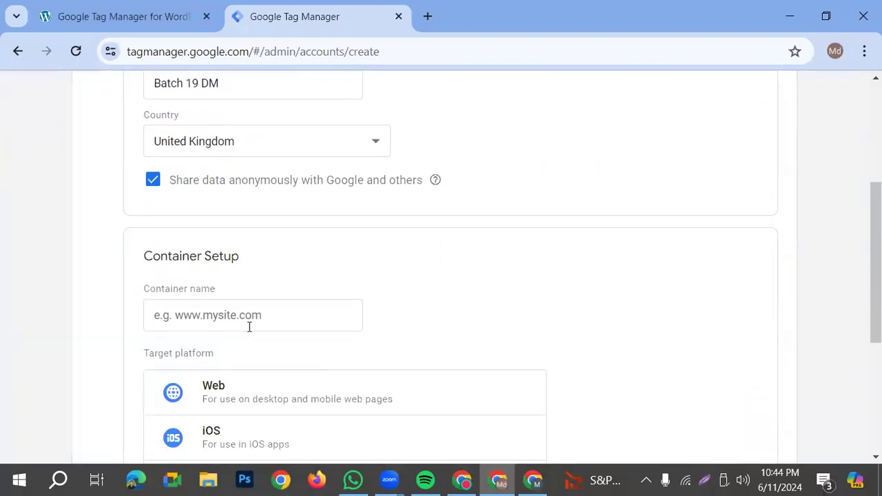
click(221, 327)
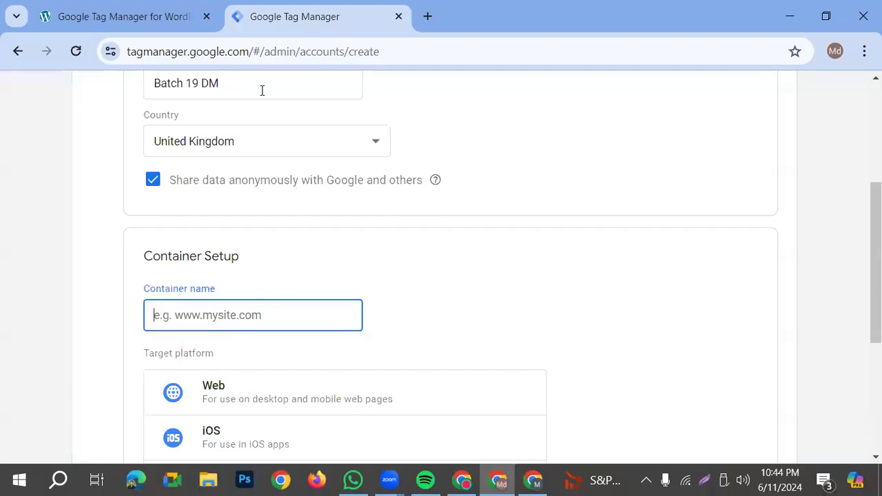
click(131, 16)
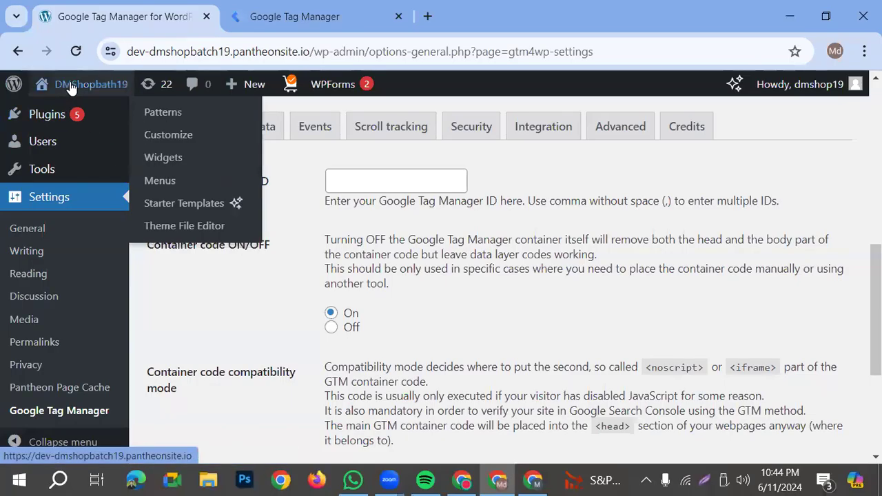
right_click(74, 112)
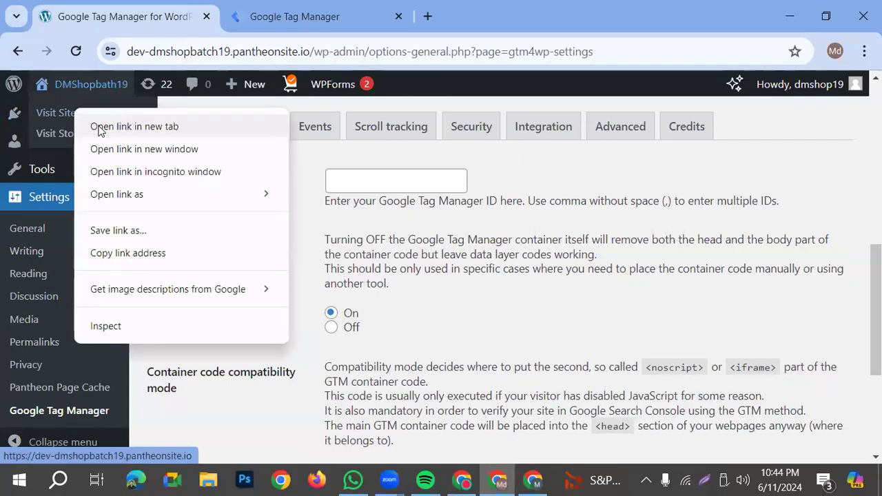
click(89, 124)
click(312, 10)
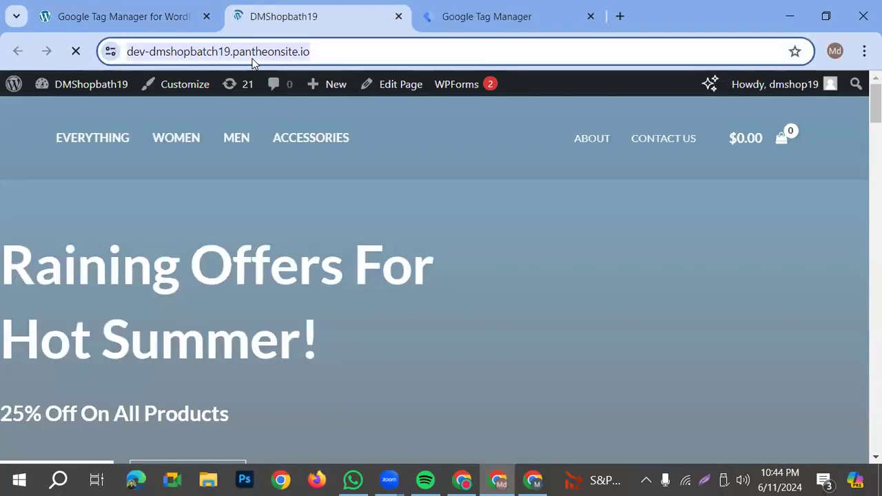
- Paste the site address as the Tag Manager container name and trim it to "dev-dmshopbatch19.pantheonsite.io"
click(502, 8)
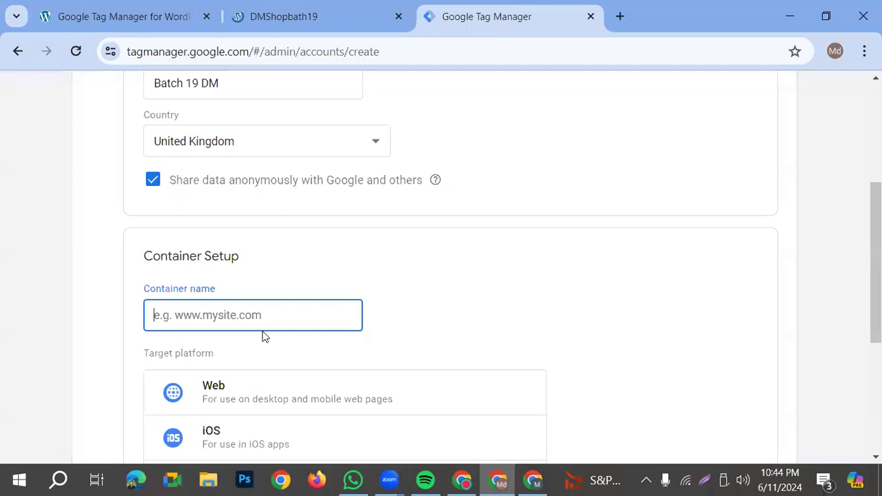
key(ctrl+v)
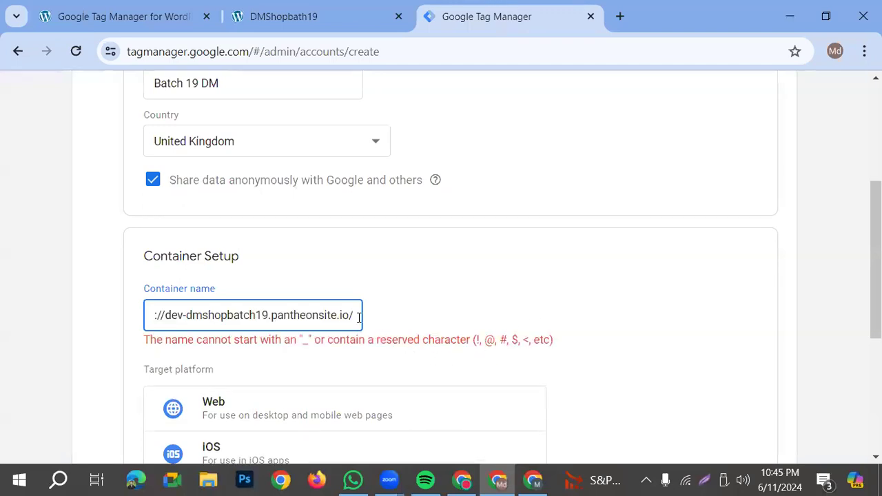
key(BackSpace)
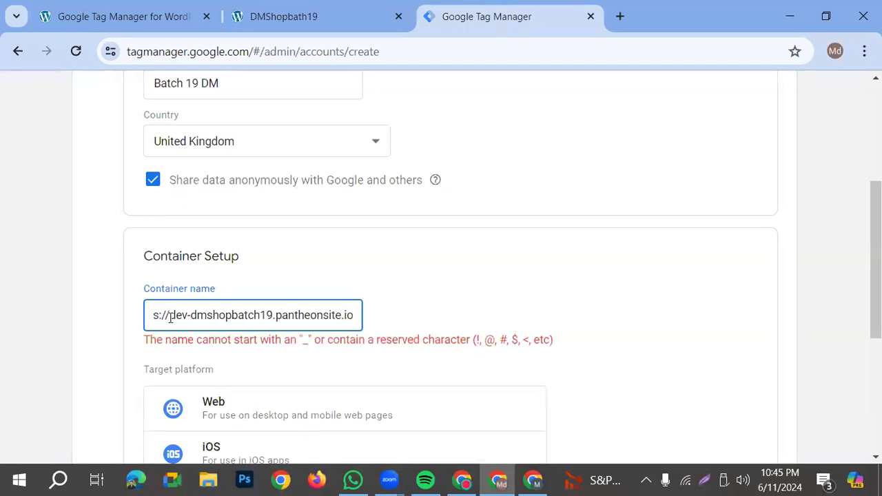
key(BackSpace)
key(BackSpace)
key(BackSpace)
key(BackSpace)
key(BackSpace)
key(BackSpace)
key(BackSpace)
key(BackSpace)
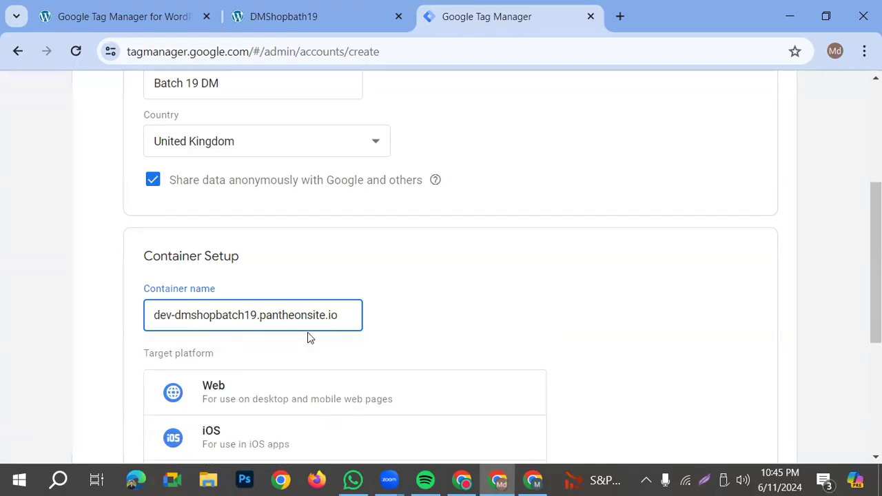
- Outline the Web platform with a red rectangle in the screenshot overlay, and choose Web as the container's target platform
scroll(370, 338, down, 1)
click(705, 480)
drag(0, 6, 881, 494)
click(733, 422)
mouse_move(129, 279)
mouse_down()
mouse_move(190, 302)
mouse_move(359, 336)
mouse_move(549, 337)
mouse_up()
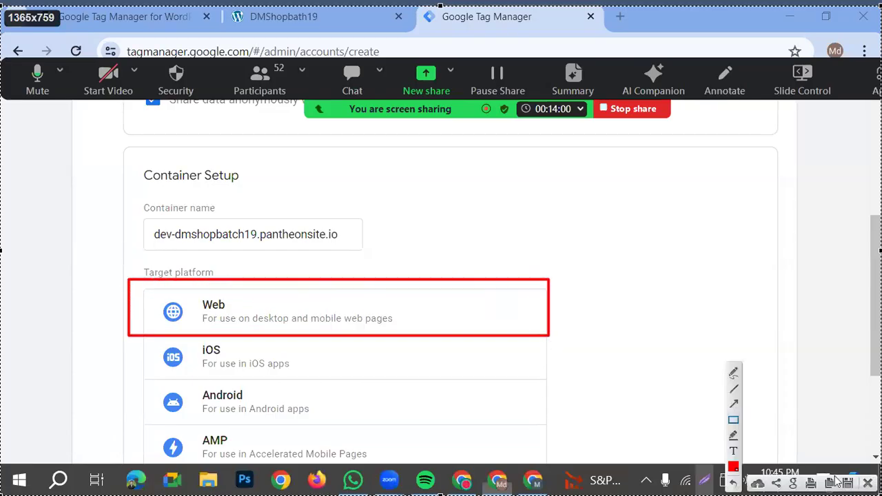
key(Escape)
click(213, 302)
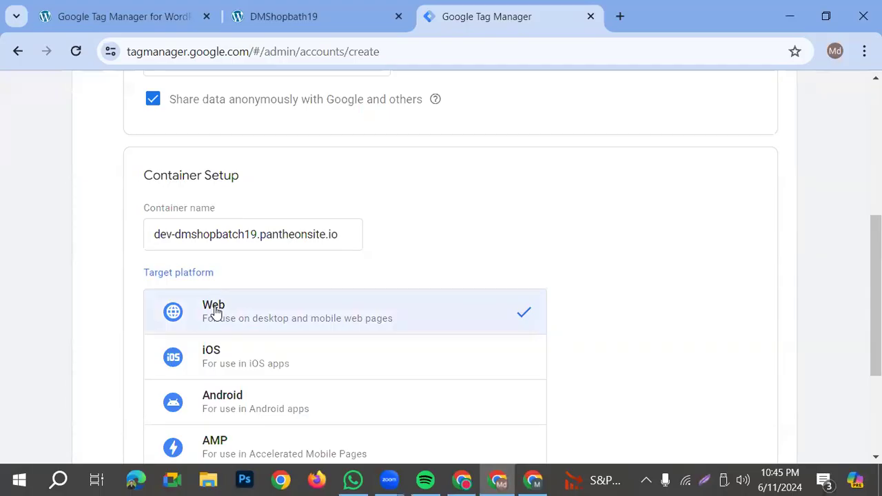
- Outline the Create option with a red rectangle in the screenshot overlay, and submit the new account and container for creation
scroll(384, 319, down, 3)
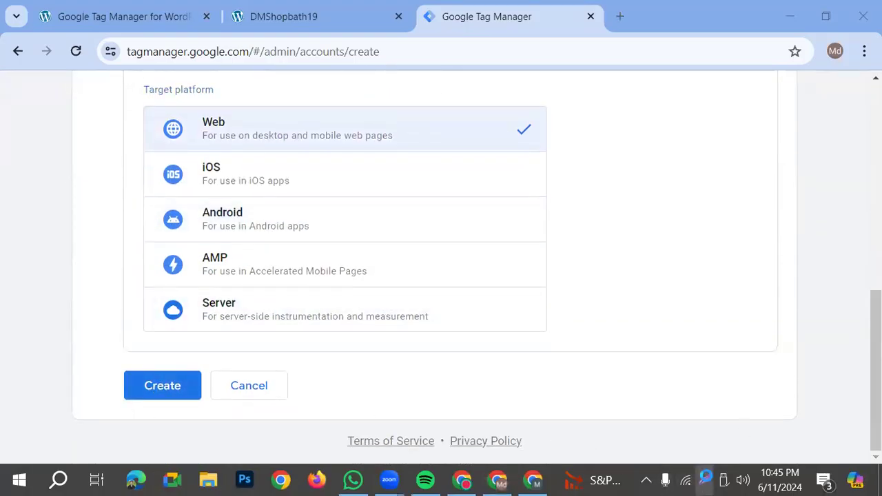
click(705, 480)
click(734, 420)
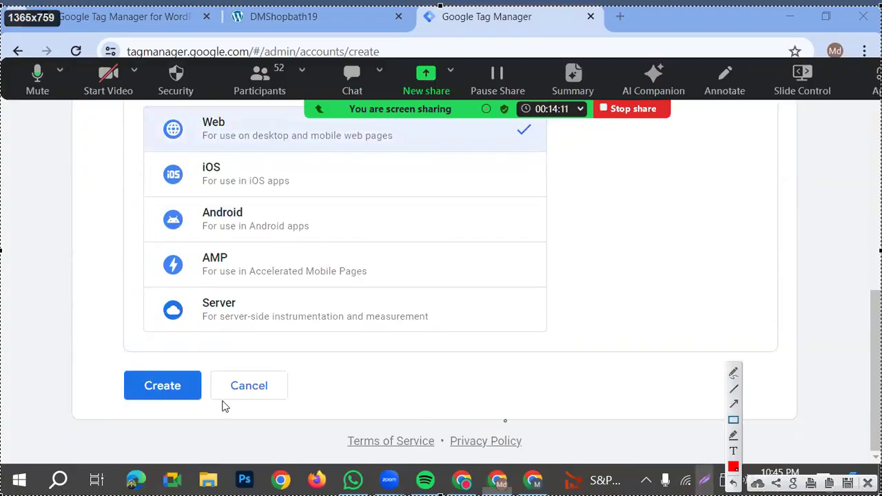
drag(84, 362, 208, 407)
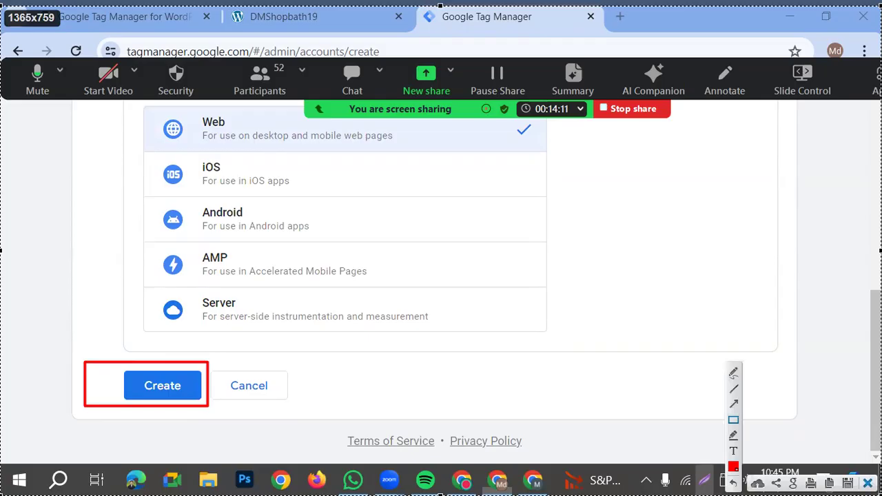
click(868, 484)
click(163, 386)
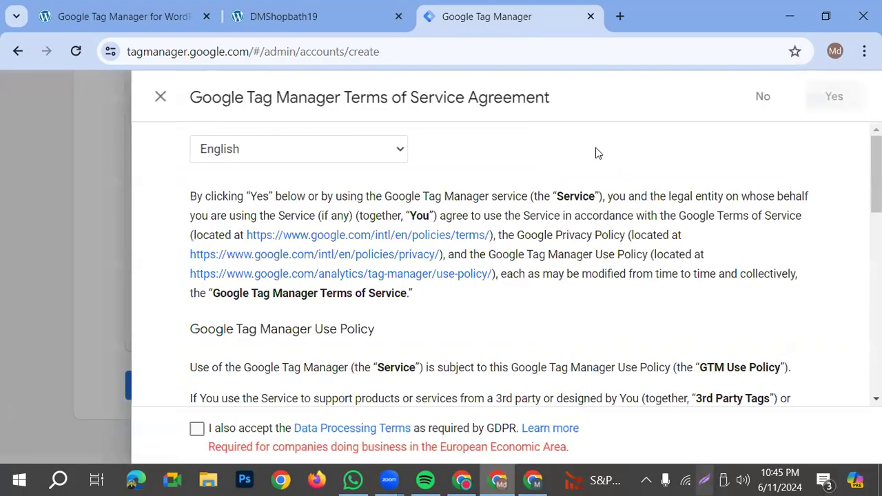
- Mark the GDPR Data Processing Terms checkbox in the screenshot overlay, and accept those terms in the Terms of Service Agreement
scroll(406, 288, down, 5)
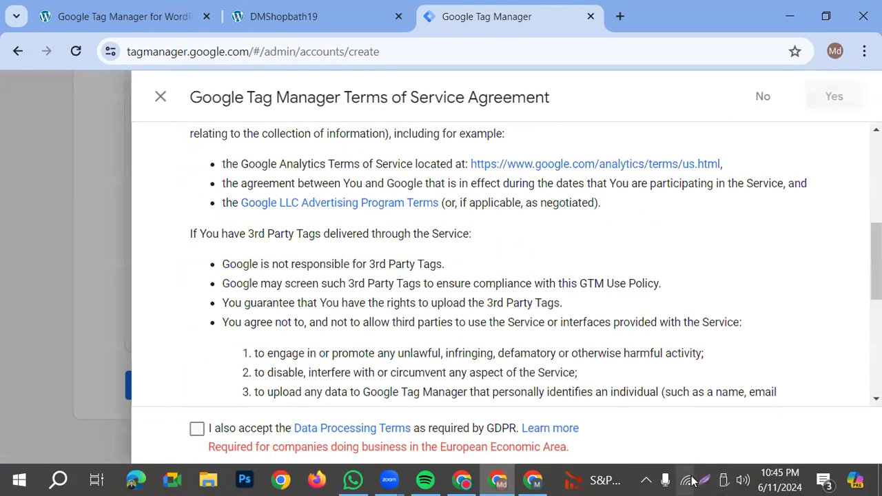
click(706, 483)
click(734, 420)
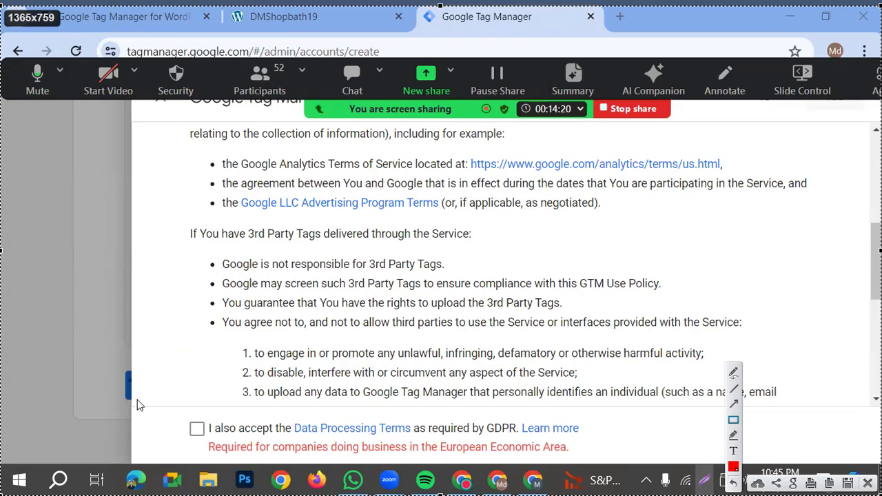
mouse_move(168, 418)
mouse_down()
mouse_move(193, 418)
mouse_move(214, 439)
mouse_up()
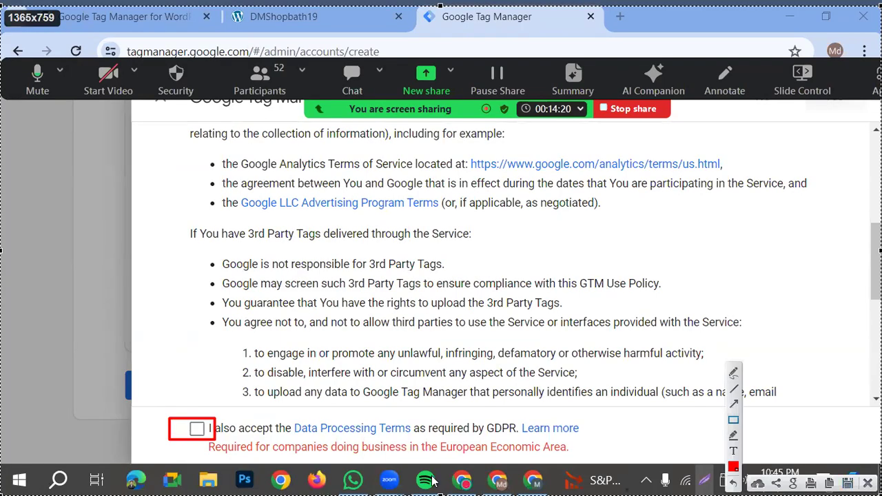
key(Escape)
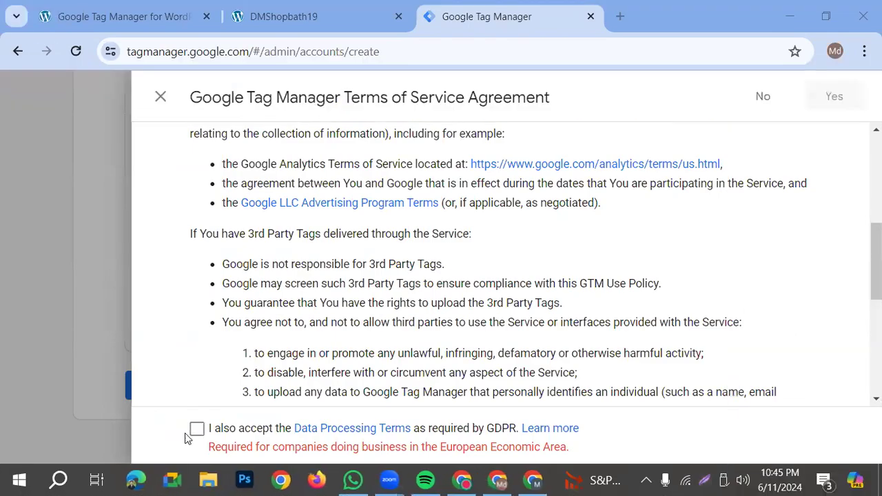
click(197, 429)
- Point a red arrow at Yes in the screenshot overlay, and agree to the Google Tag Manager Terms of Service
scroll(619, 400, down, 6)
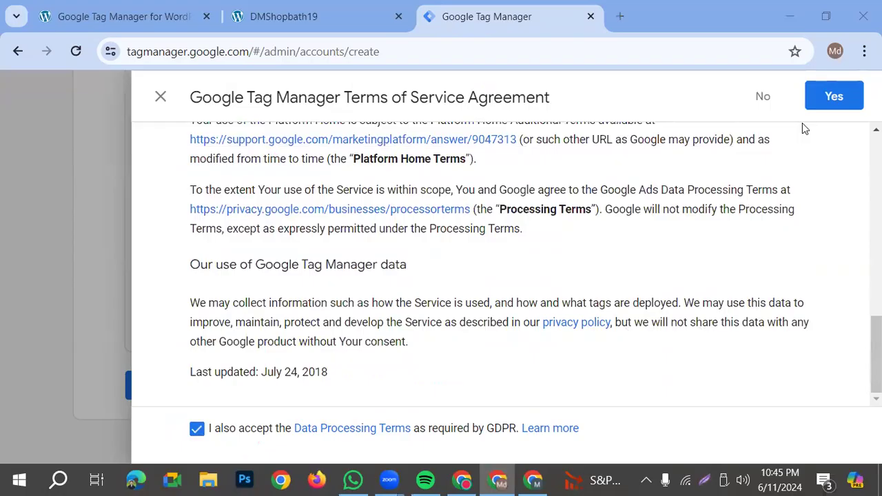
click(704, 481)
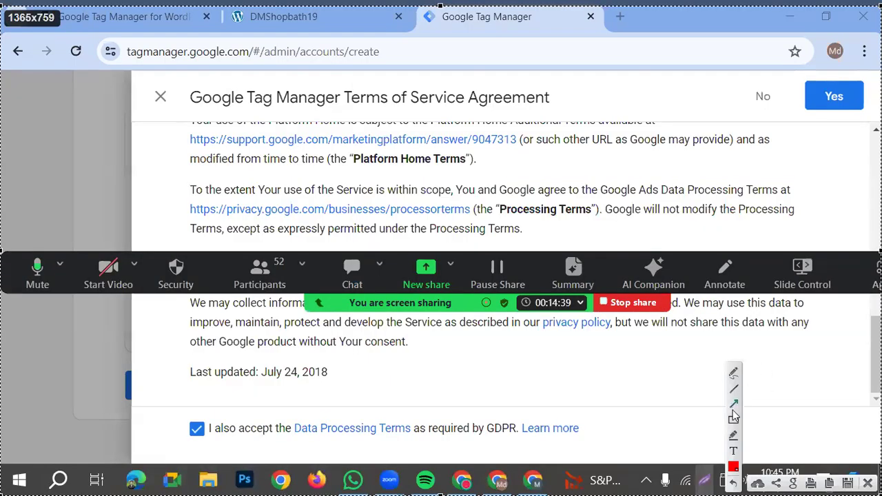
drag(218, 0, 881, 225)
drag(788, 179, 579, 415)
mouse_move(649, 422)
mouse_down()
mouse_move(792, 192)
mouse_move(826, 121)
mouse_up()
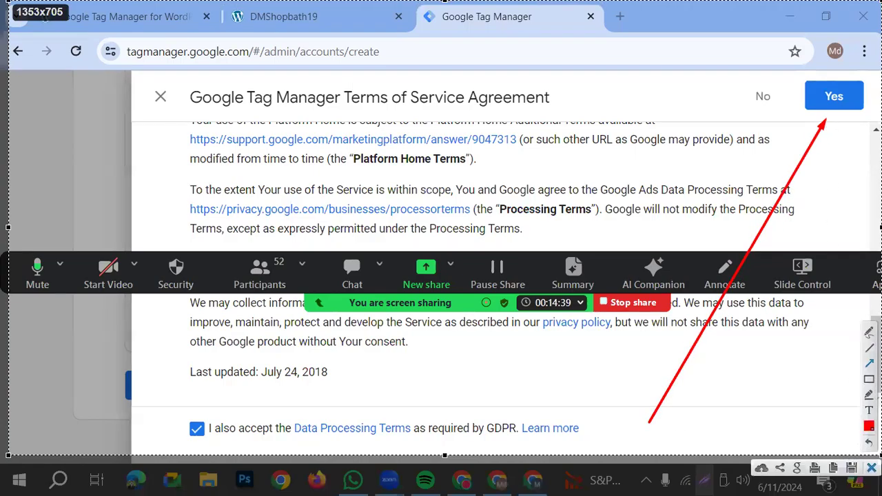
key(ctrl+c)
click(832, 96)
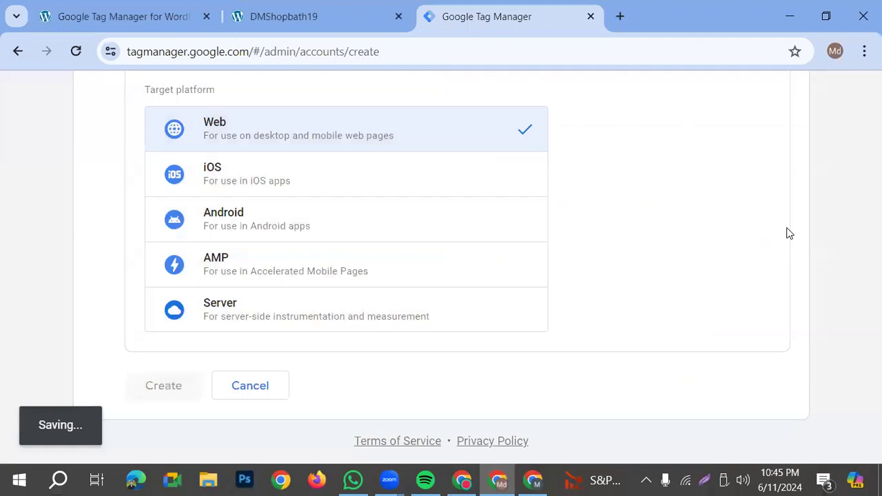
- Look through the Install Google Tag Manager code snippets and close the dialog
scroll(475, 261, down, 10)
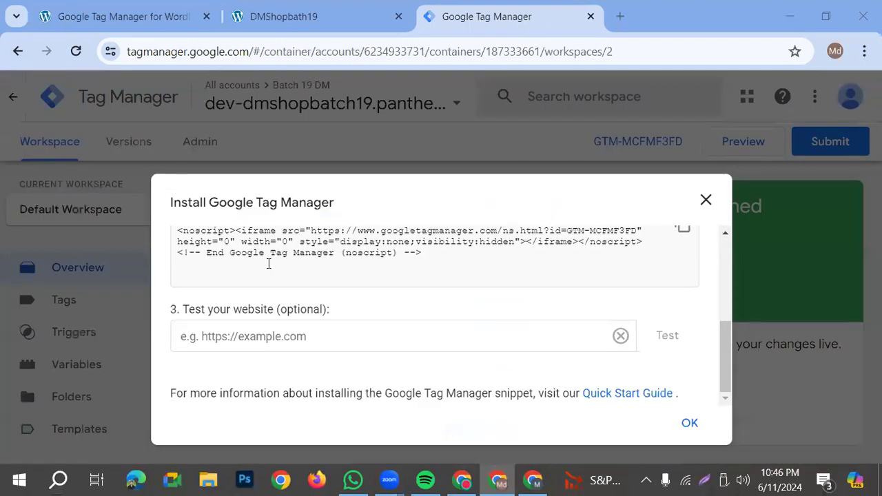
scroll(461, 377, up, 10)
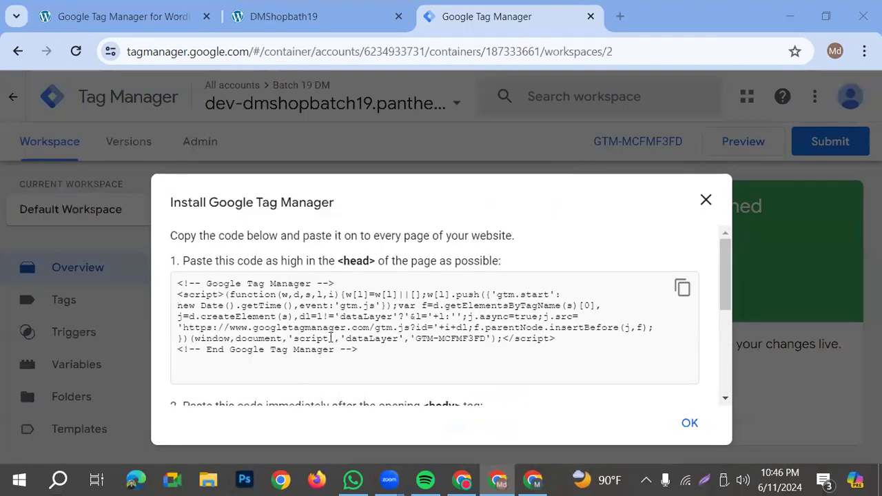
click(706, 201)
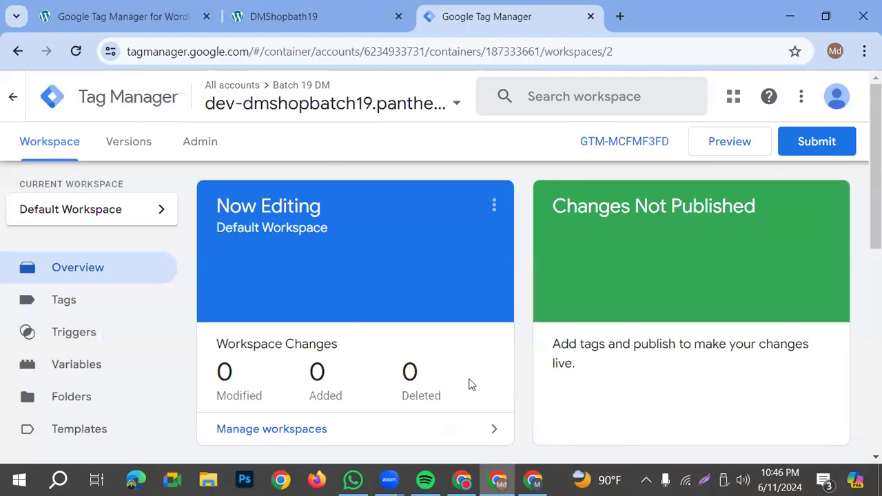
- Switch to the "Understanding Google Tag Manager" Google Docs document and examine its definition and the diagram of tags, variables and triggers
click(462, 481)
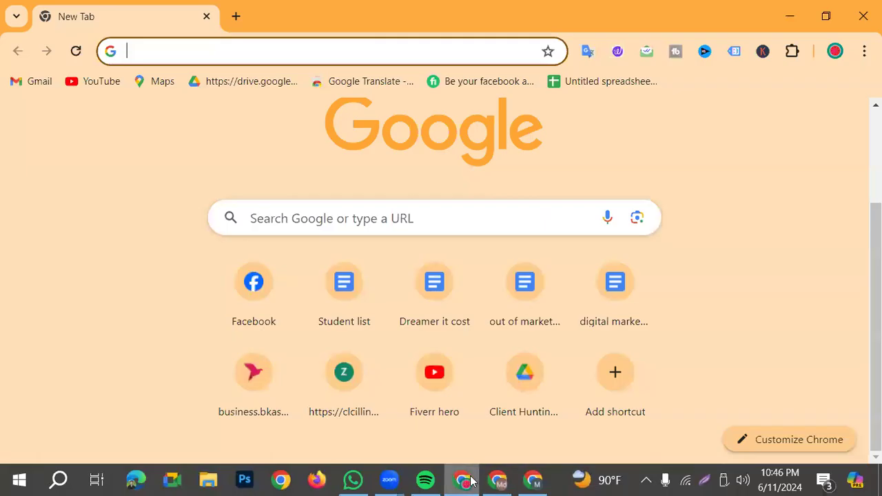
click(500, 481)
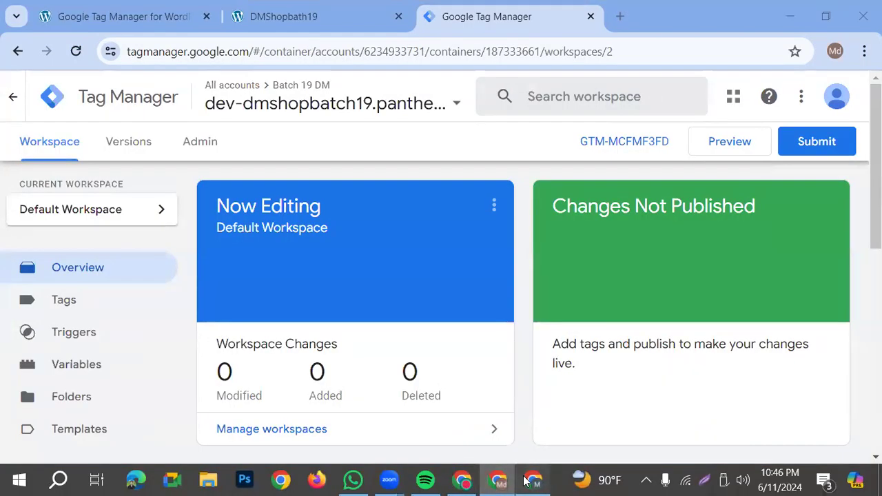
click(530, 481)
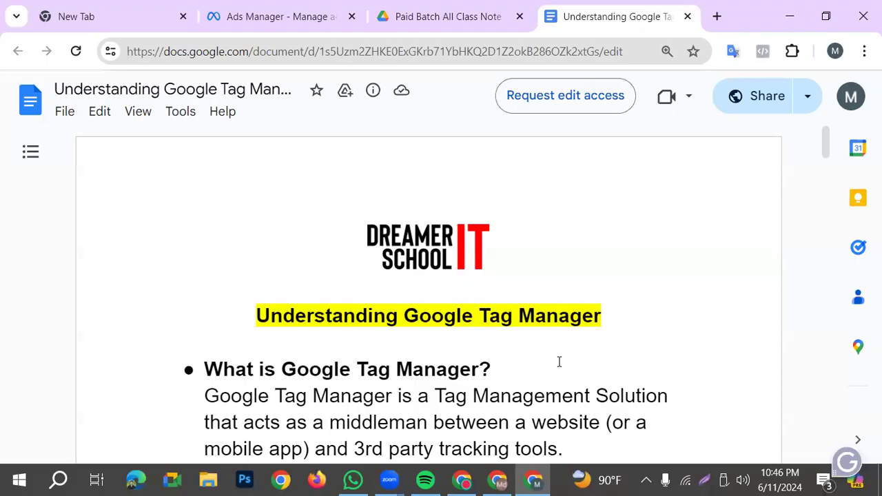
scroll(559, 362, down, 1)
scroll(476, 350, down, 1)
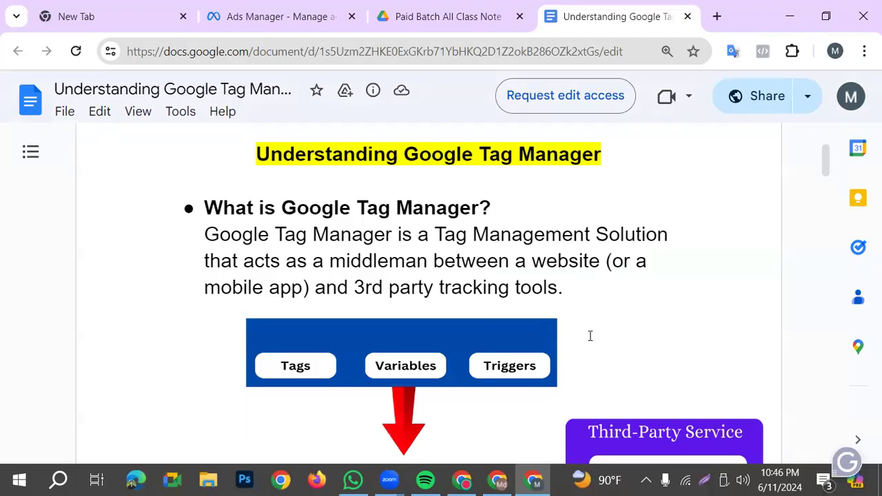
scroll(479, 313, down, 3)
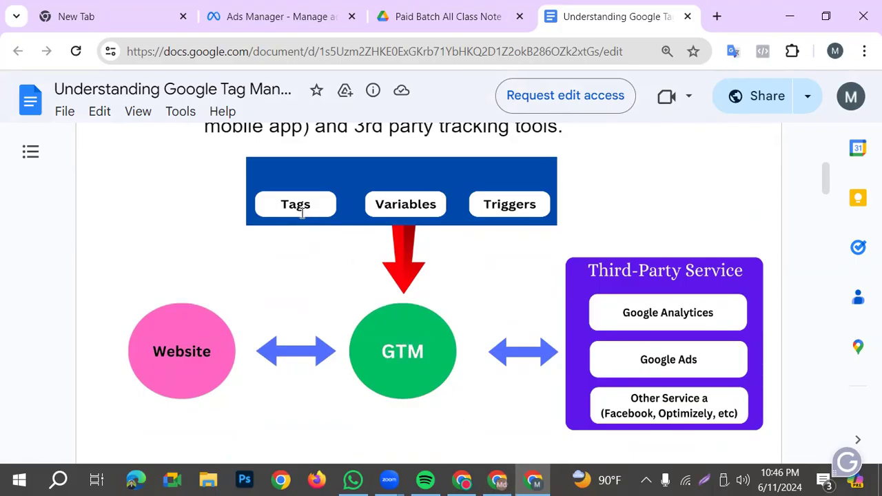
- Return to Tag Manager, point red arrows at Tags, Triggers and Variables in the screenshot overlay, and dismiss the overlay
click(499, 482)
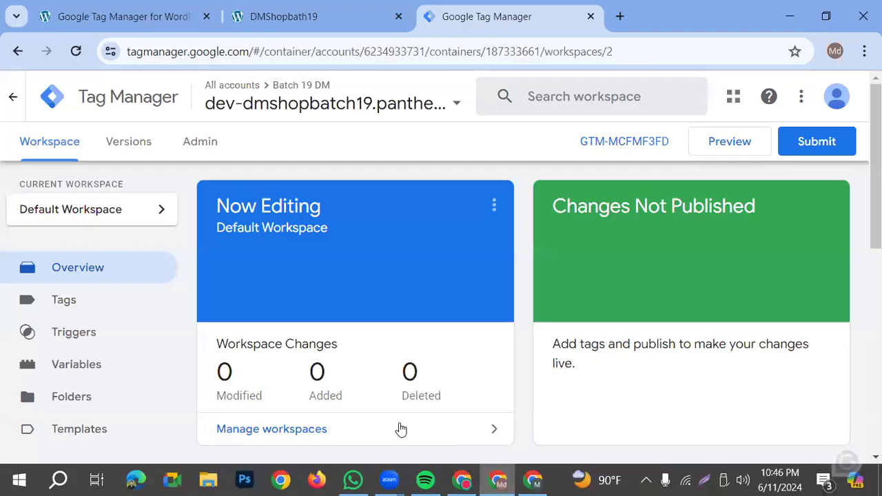
click(704, 480)
click(868, 363)
mouse_move(641, 392)
mouse_down()
mouse_move(163, 321)
mouse_move(97, 300)
mouse_up()
mouse_move(355, 438)
mouse_down()
mouse_move(111, 357)
mouse_move(88, 341)
mouse_up()
drag(252, 448, 103, 364)
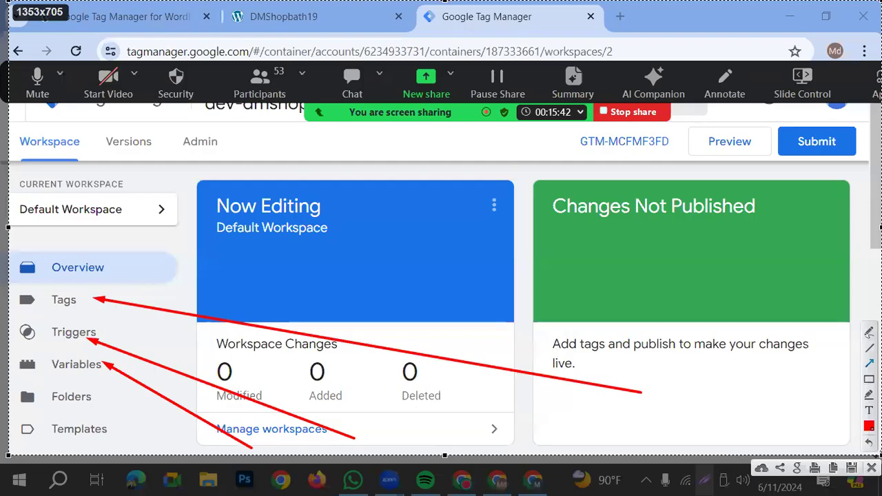
key(Escape)
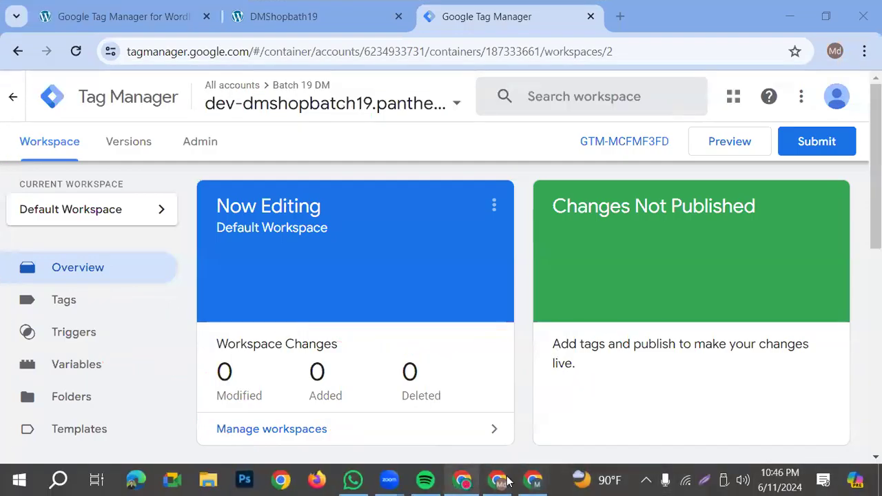
- Switch to the "Understanding Google Tag Manager" document and review the GTM definition and the Website, GTM and Third-Party Service diagram
click(532, 479)
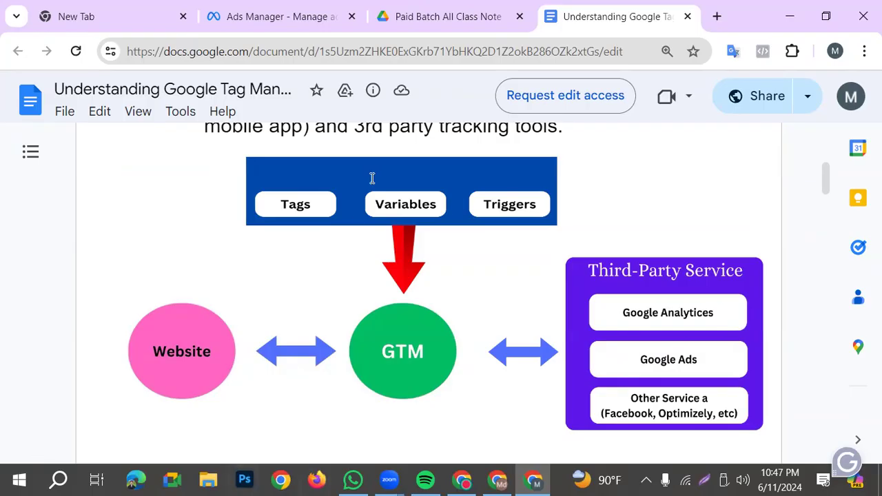
scroll(371, 179, up, 4)
scroll(418, 329, down, 1)
scroll(447, 335, down, 1)
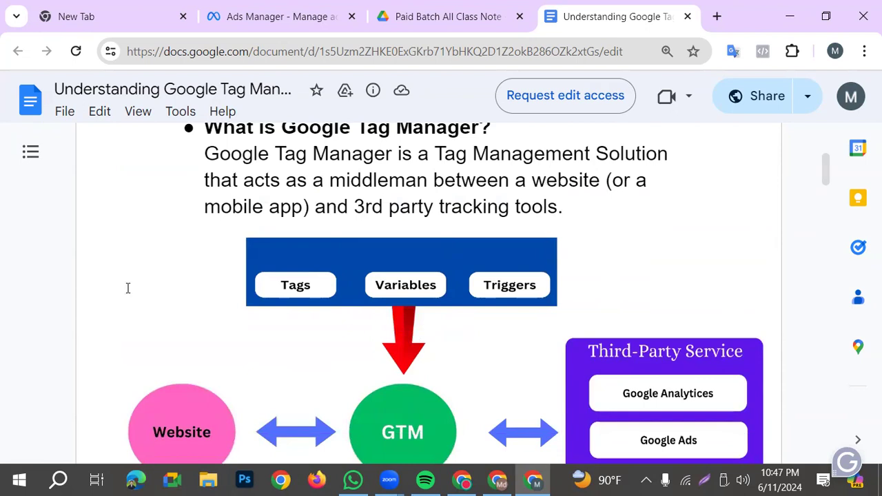
scroll(324, 388, down, 1)
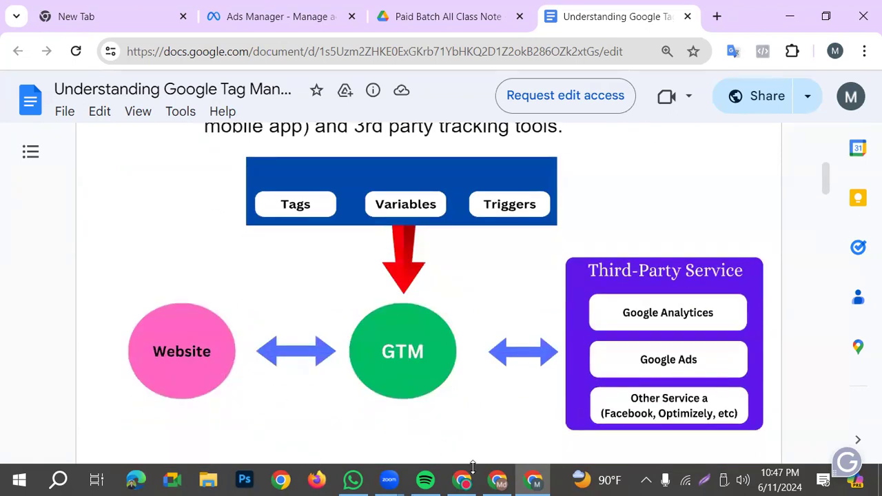
- Switch to the DMShopbath19 storefront, open Denim Blue Jeans from Featured Products, and add one to the cart
click(498, 480)
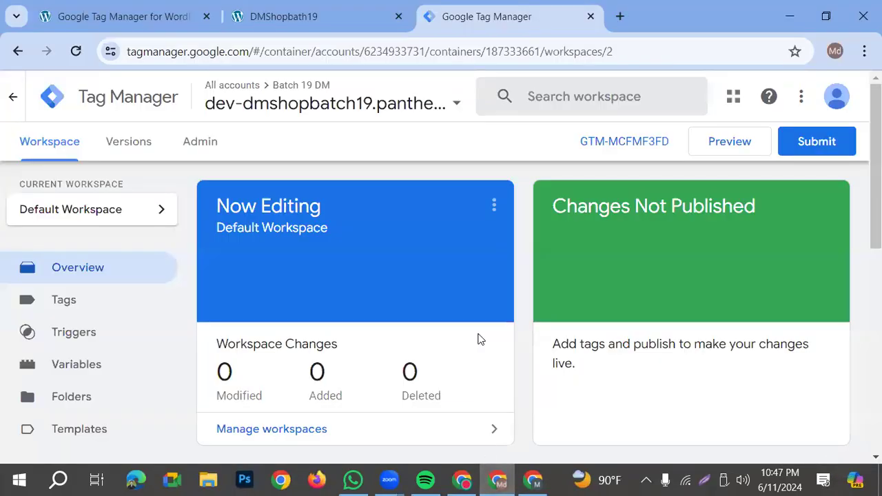
key(ctrl+shift+Tab)
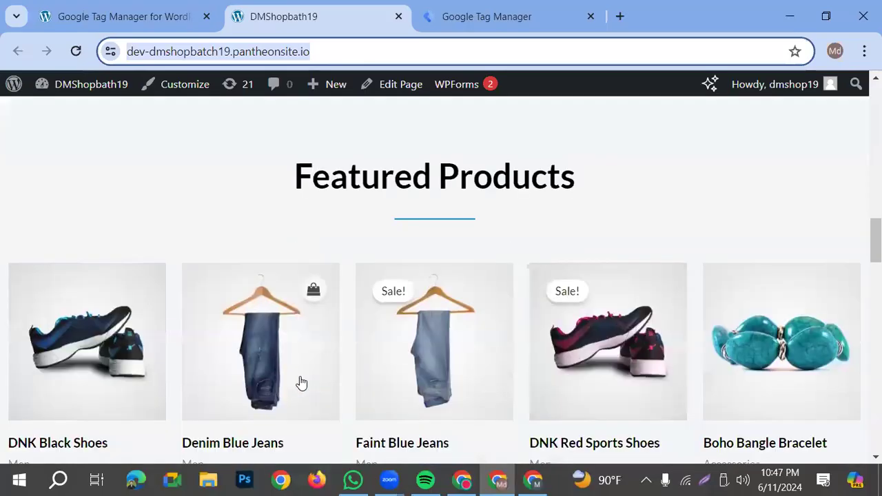
scroll(301, 383, down, 1)
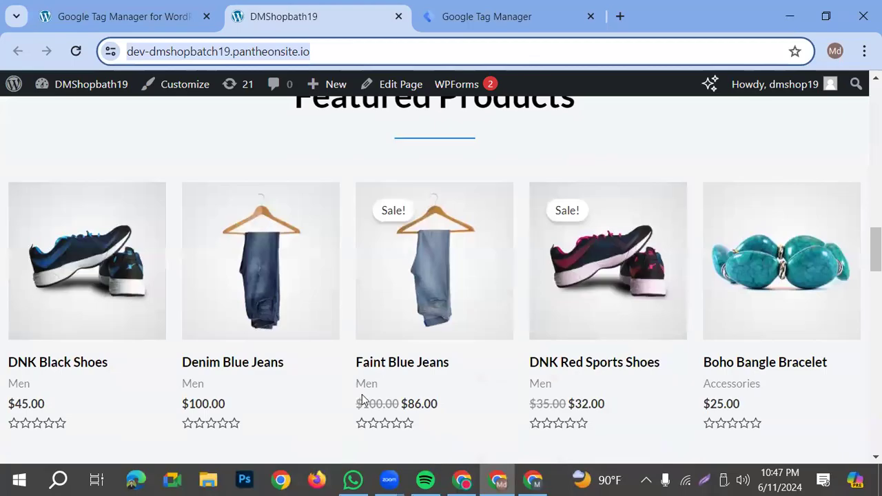
click(219, 312)
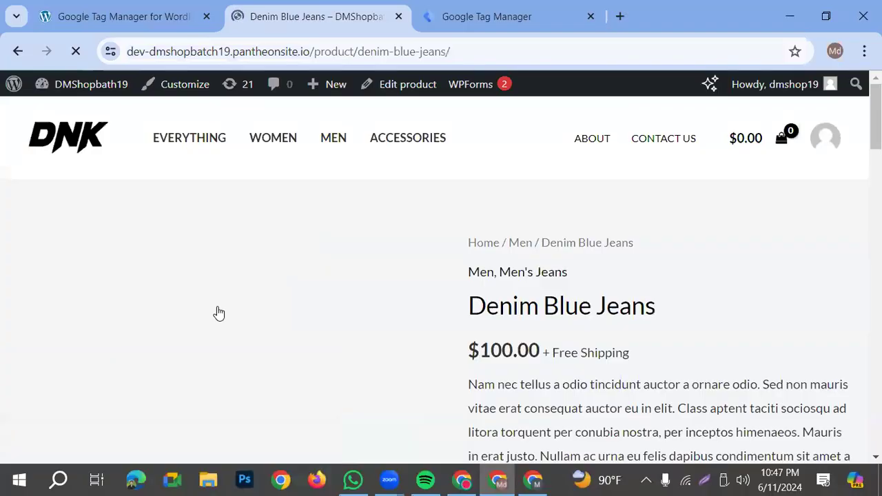
scroll(348, 190, down, 2)
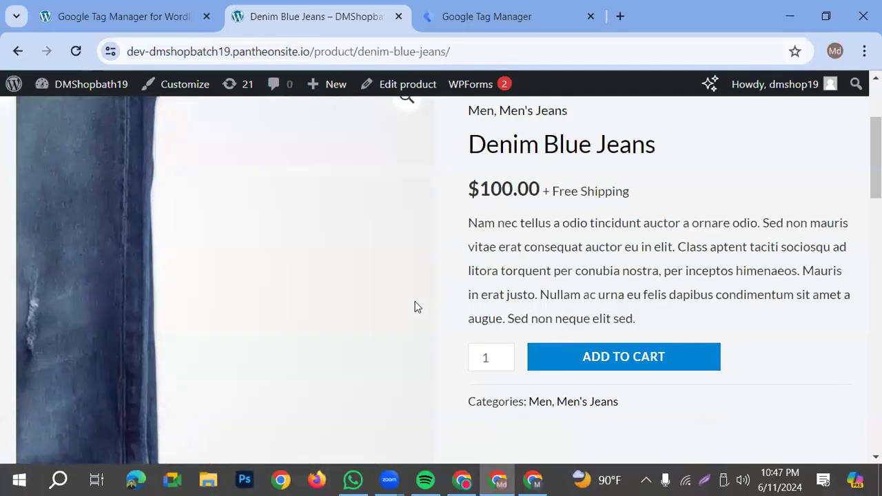
click(686, 368)
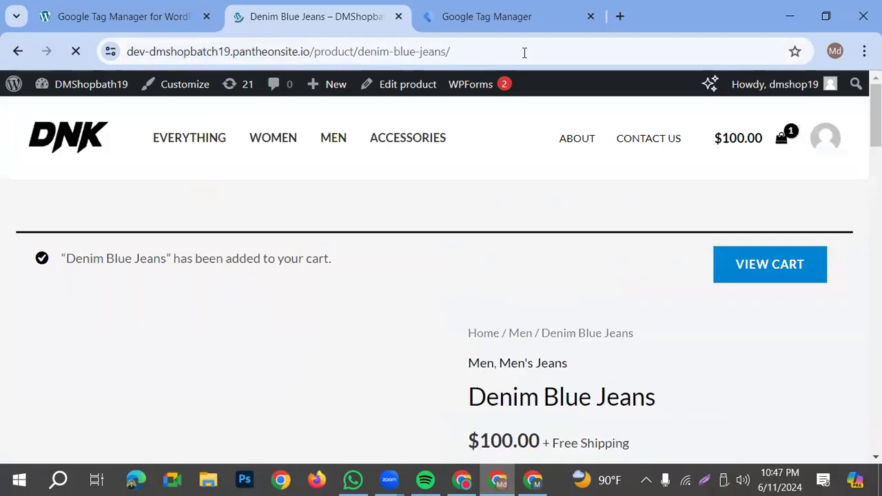
- Return to the Google Docs notes and examine the Google Tag Manager Account Structure diagram
click(536, 481)
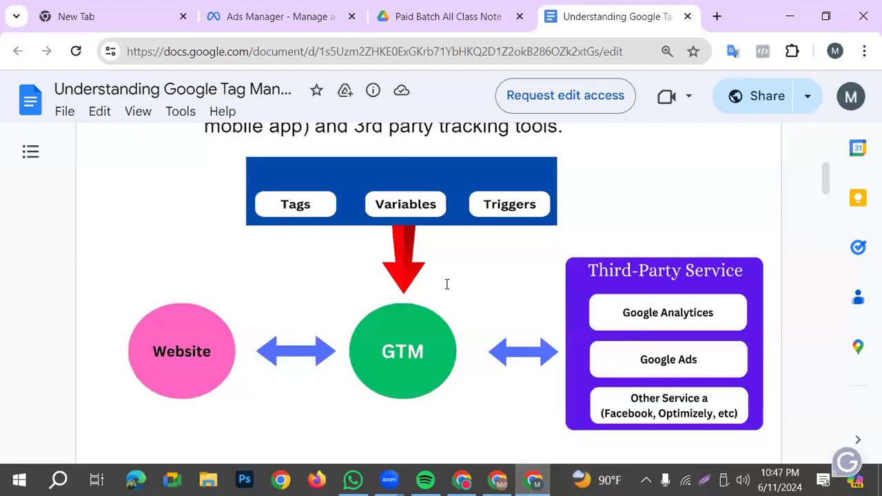
scroll(447, 284, down, 3)
scroll(278, 291, down, 6)
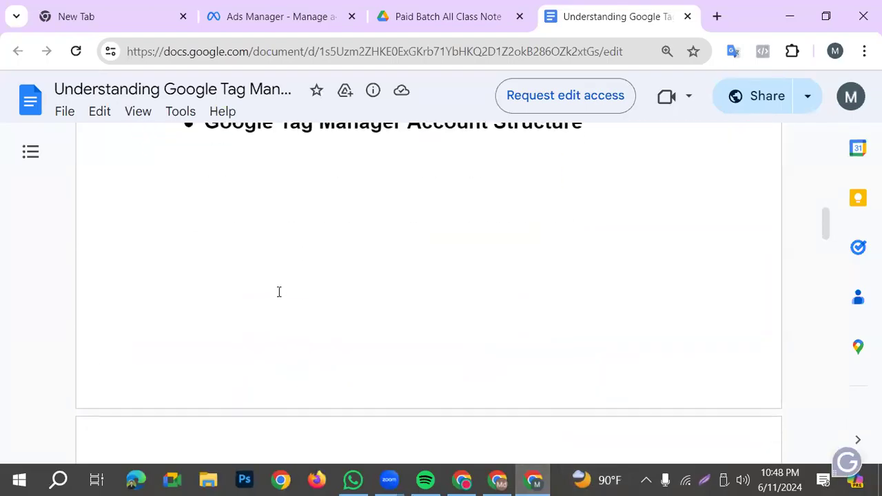
scroll(277, 292, up, 1)
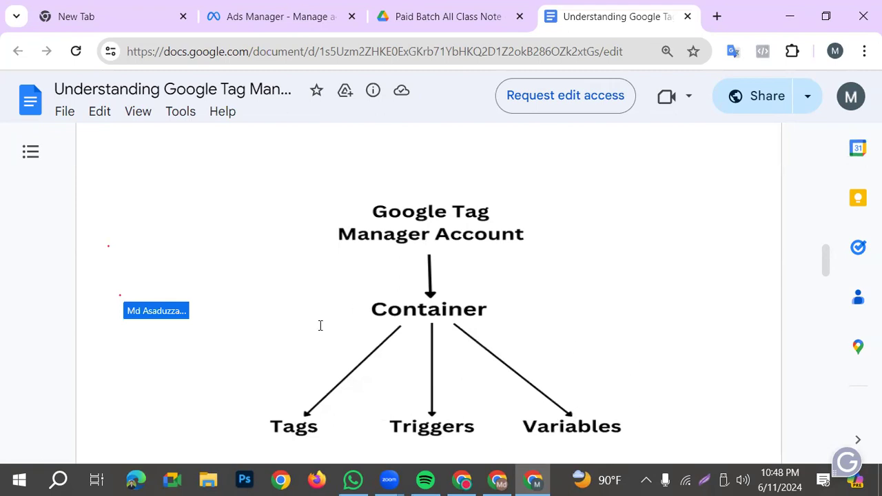
scroll(480, 357, down, 1)
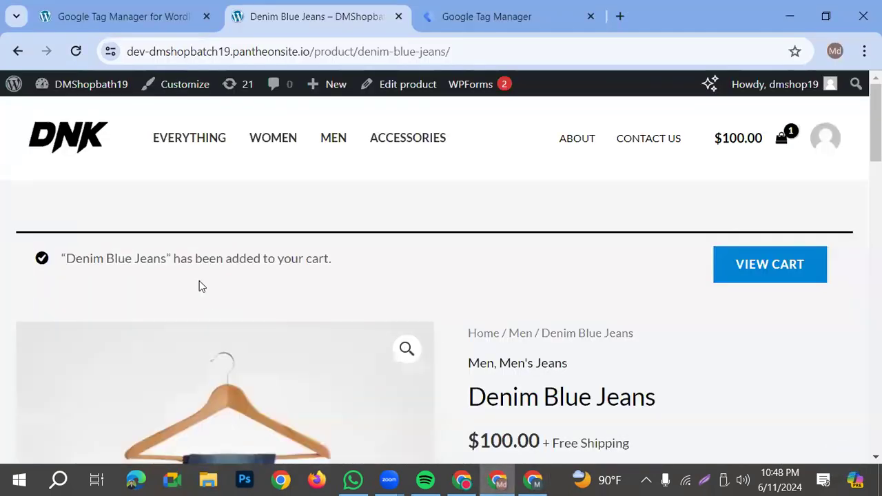
- Check the plugin's Google Tag Manager settings in WordPress, and view the Tags and Variables pages of the Tag Manager workspace
click(134, 21)
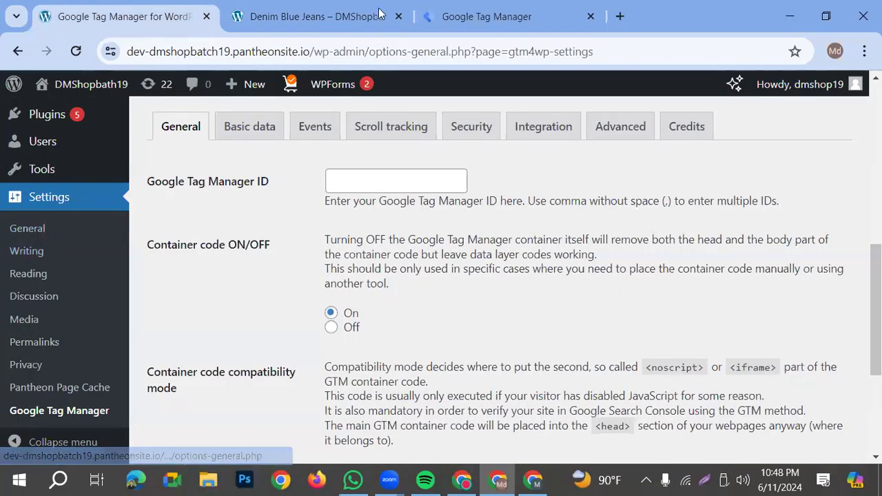
click(472, 18)
click(80, 307)
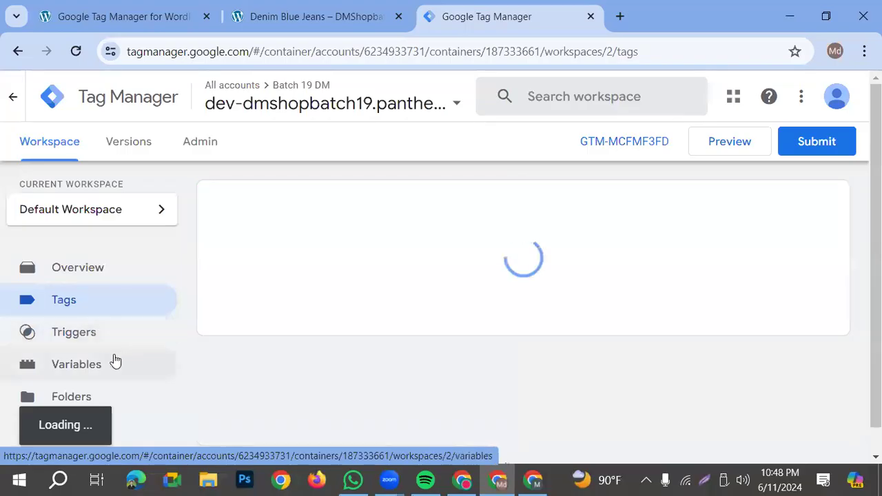
click(113, 362)
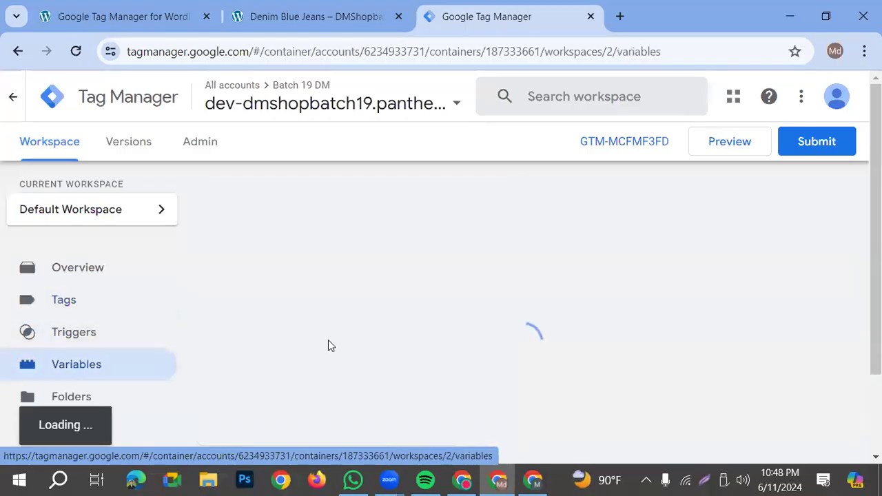
- Go back to the Google Docs notes and read the definitions of Tags, Triggers and Variables below the structure diagram
click(539, 480)
scroll(460, 428, down, 1)
scroll(460, 428, down, 1)
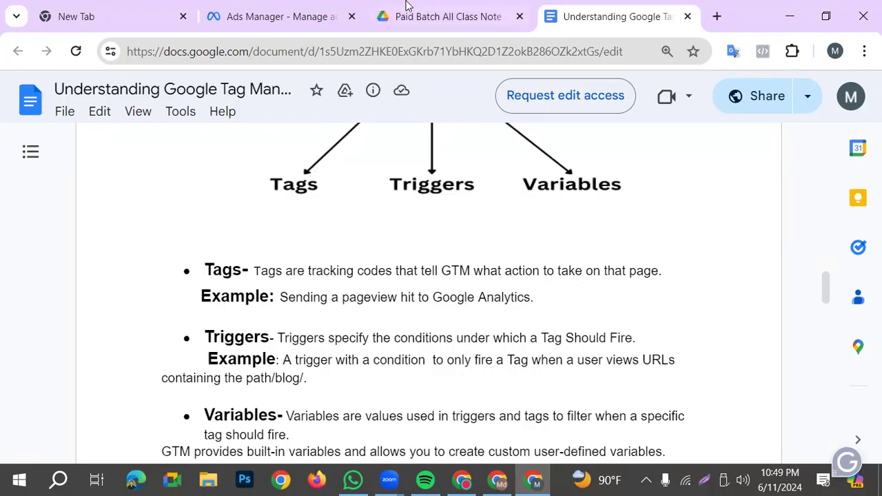
- Switch to Meta Ads Manager and look over the Tracking section of the batch 19 Traffic Ad
click(310, 19)
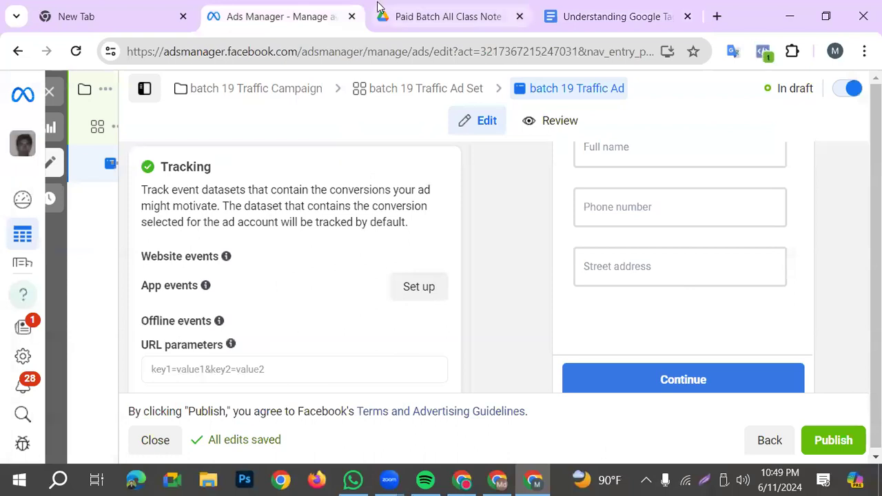
scroll(306, 353, down, 1)
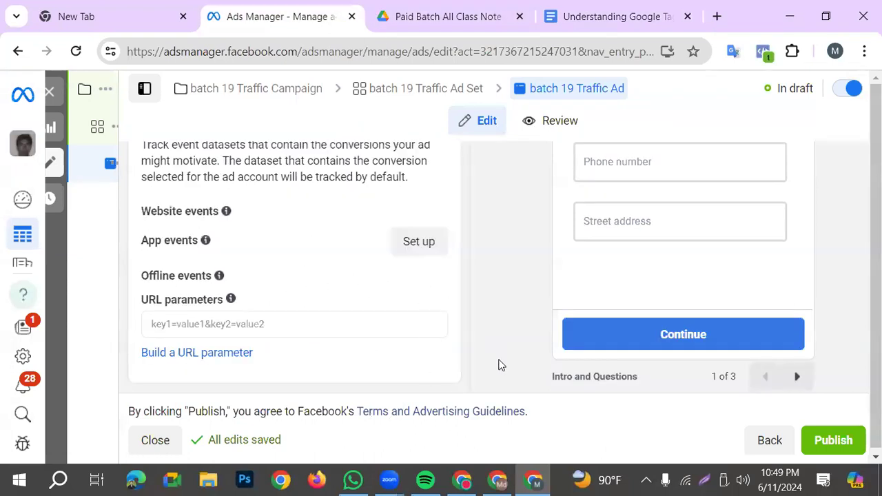
scroll(500, 365, up, 3)
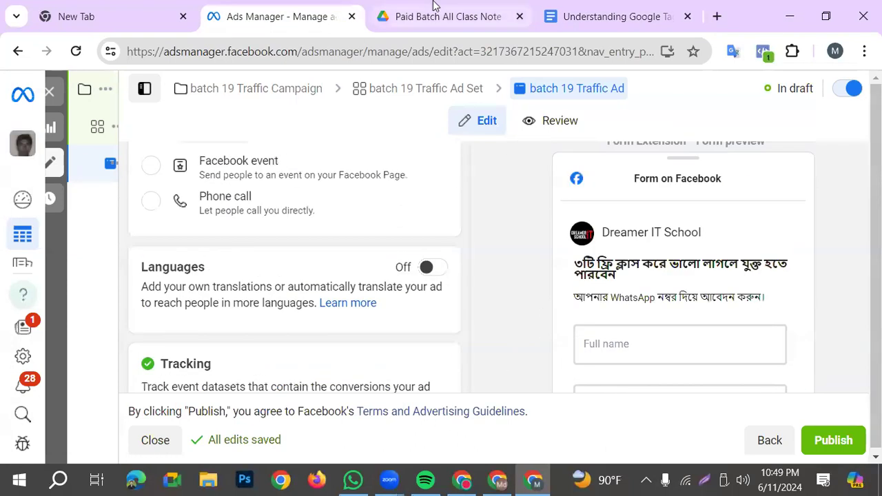
- Return to the Google Docs notes and read the Variables example and the "What is DataLayer in Google Tag Manager?" section
click(563, 31)
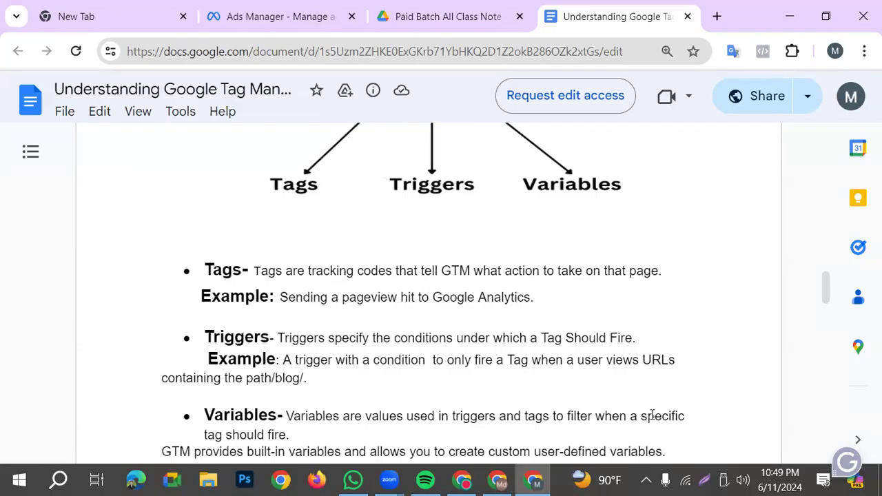
scroll(455, 286, down, 2)
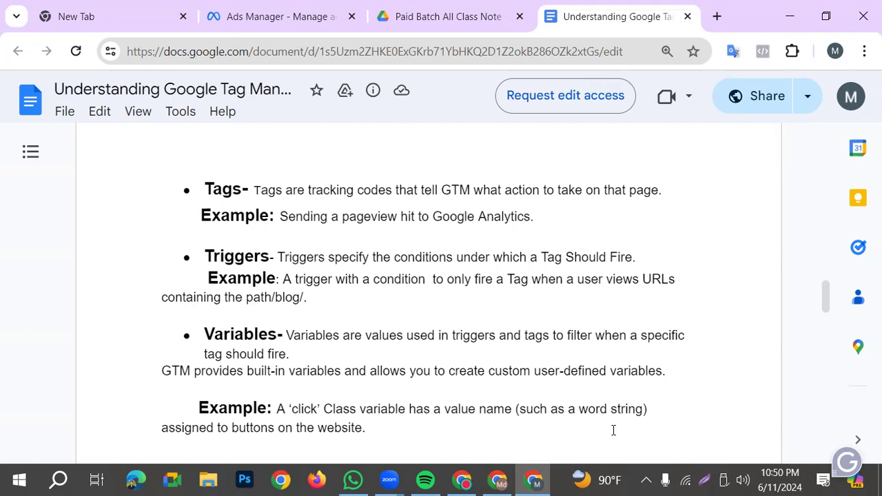
scroll(553, 402, down, 4)
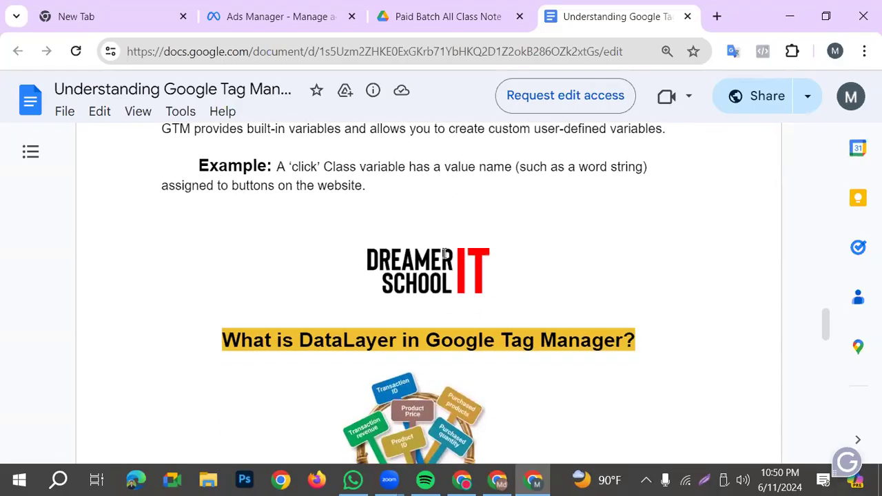
scroll(571, 259, down, 1)
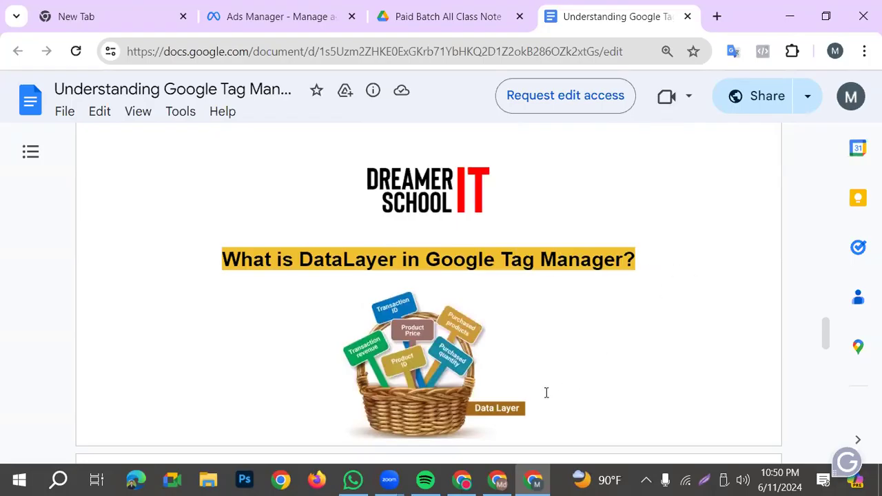
scroll(551, 387, down, 1)
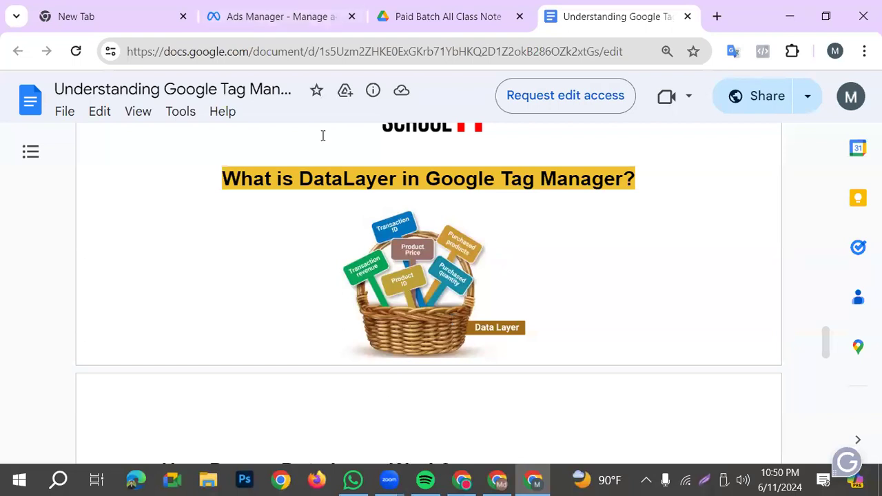
- Switch to the Denim Blue Jeans product page, set the quantity to 1000, and add the items to the cart
key(alt+Tab)
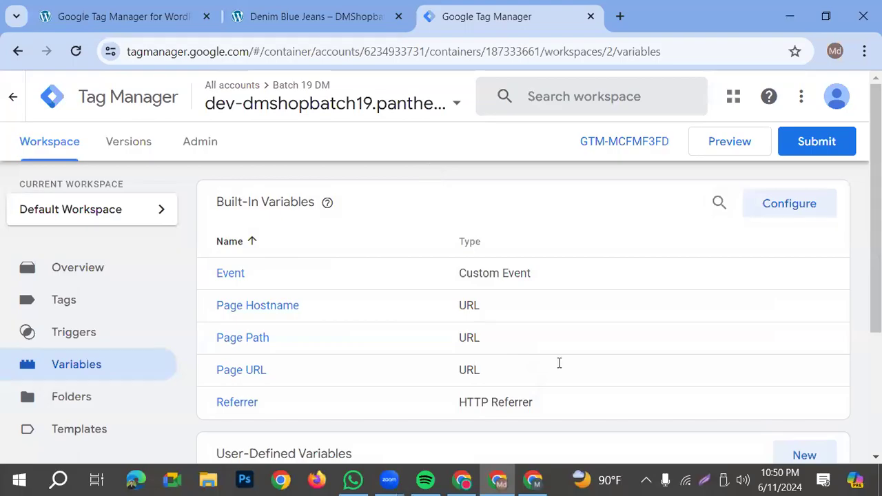
key(ctrl+shift+Tab)
click(504, 282)
click(504, 282)
click(504, 282)
click(504, 282)
click(504, 282)
click(504, 282)
double_click(473, 285)
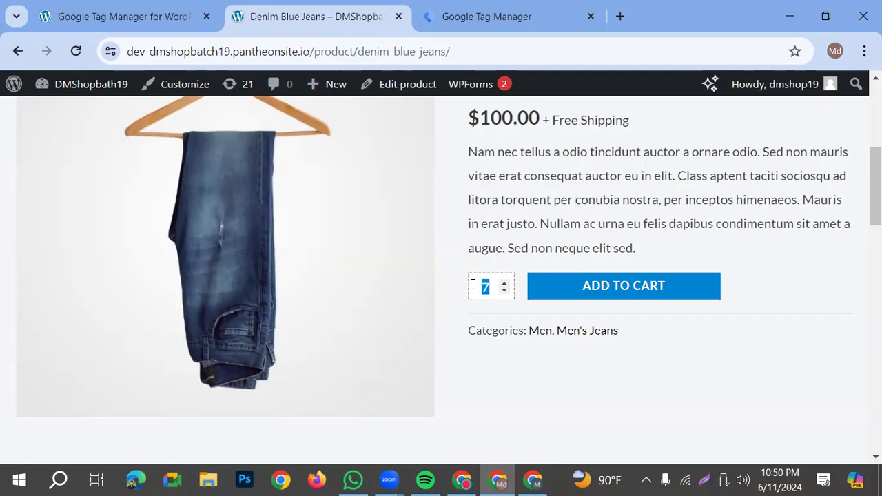
text(1000)
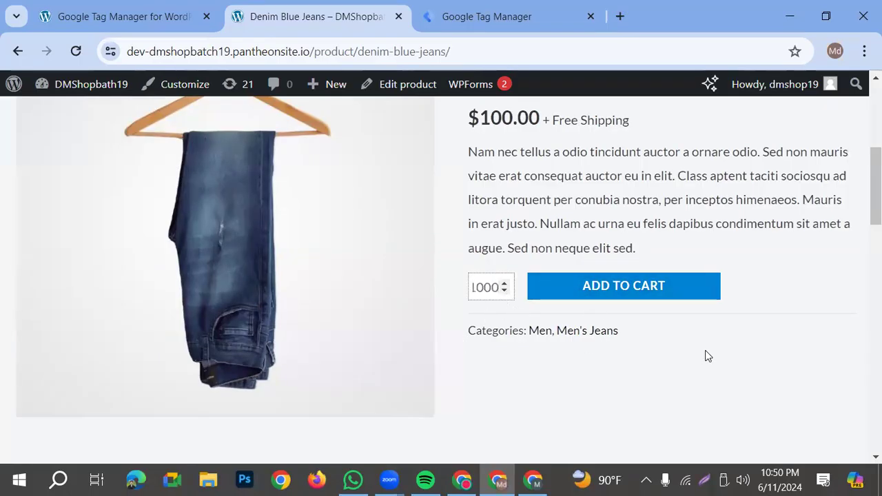
click(679, 296)
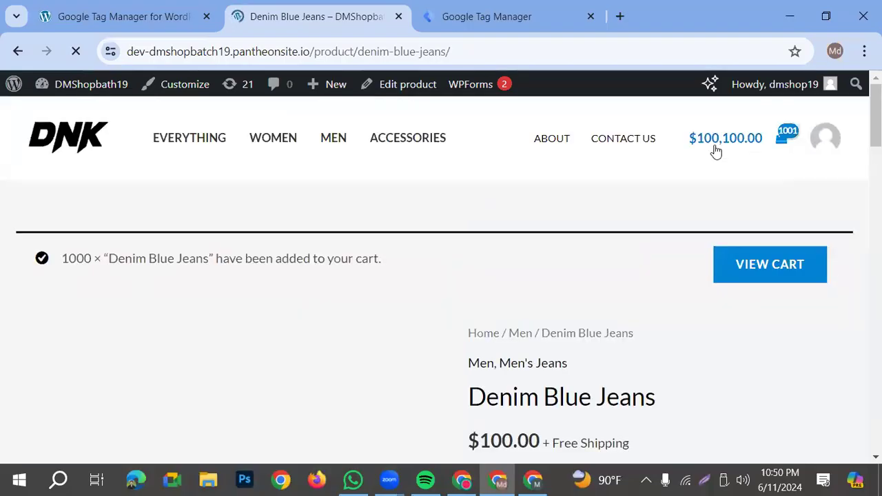
- View the shop's cart and proceed to checkout from the cart totals
click(748, 271)
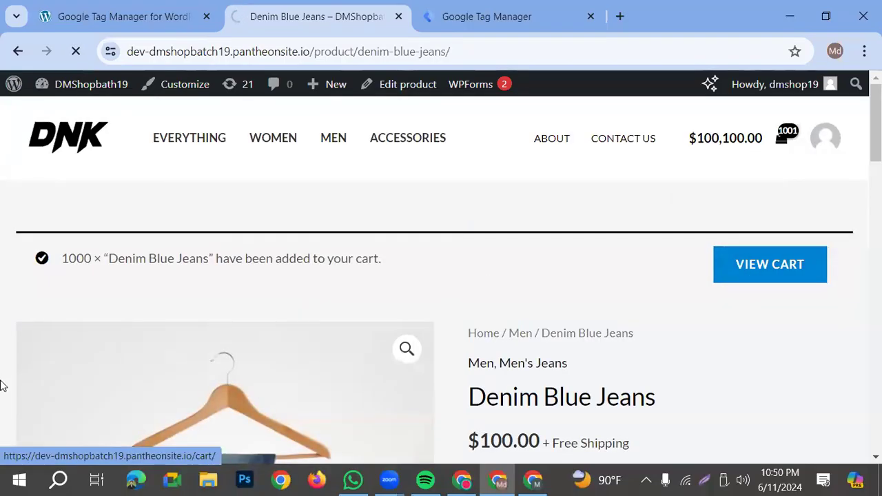
scroll(508, 380, down, 3)
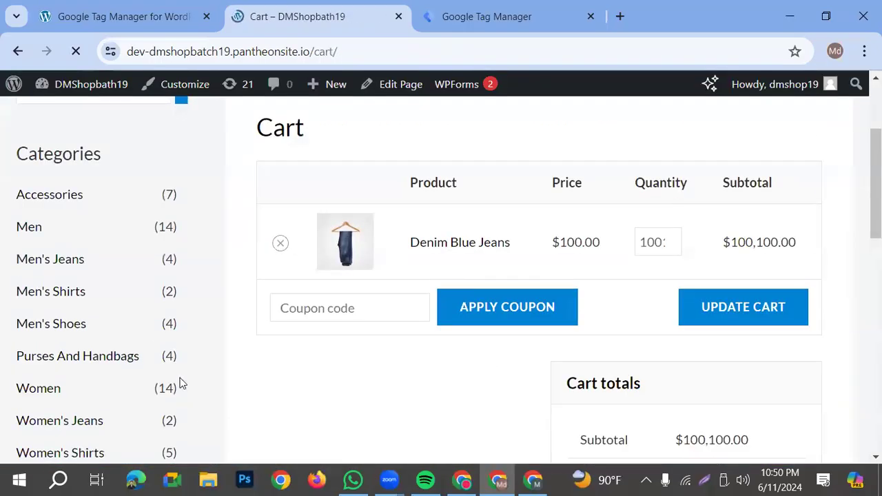
scroll(193, 400, down, 4)
click(700, 303)
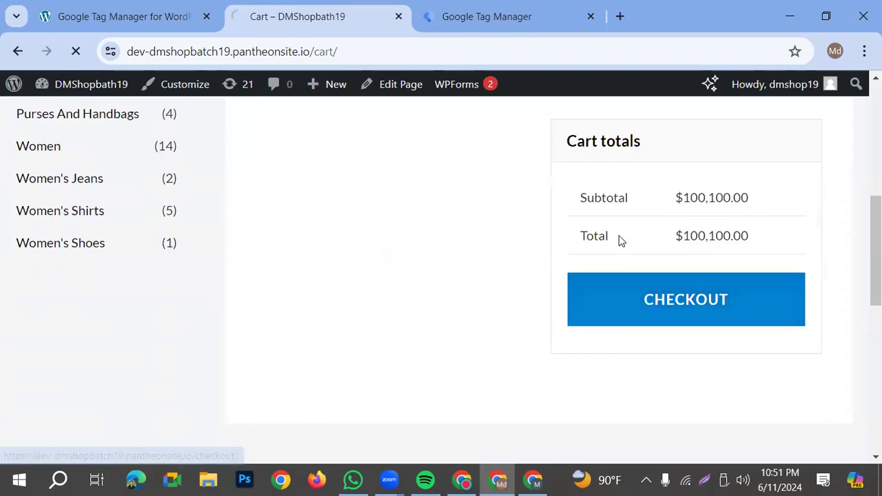
- Review the billing details and order summary on the Checkout page, and highlight the order total
scroll(371, 281, down, 1)
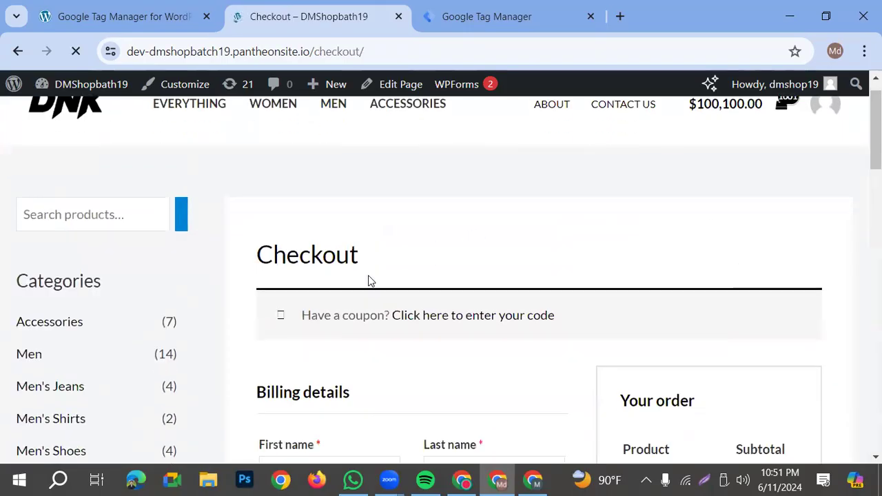
scroll(370, 282, down, 2)
scroll(393, 297, down, 2)
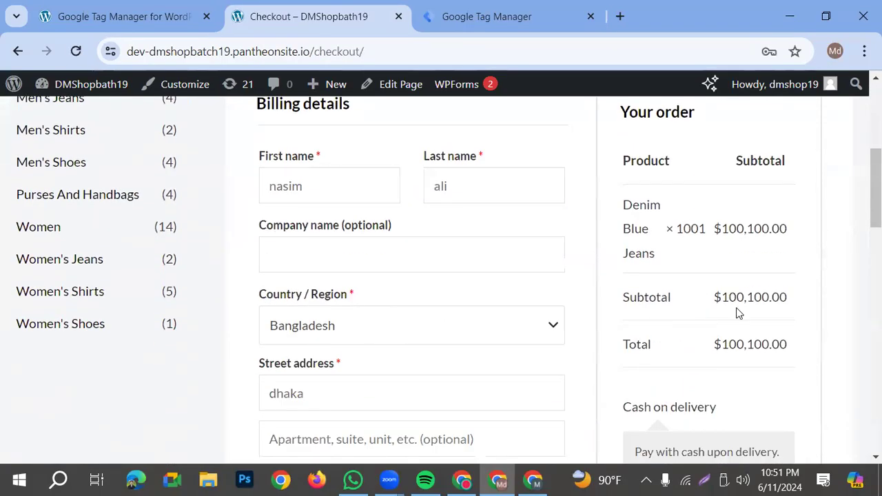
drag(722, 347, 799, 370)
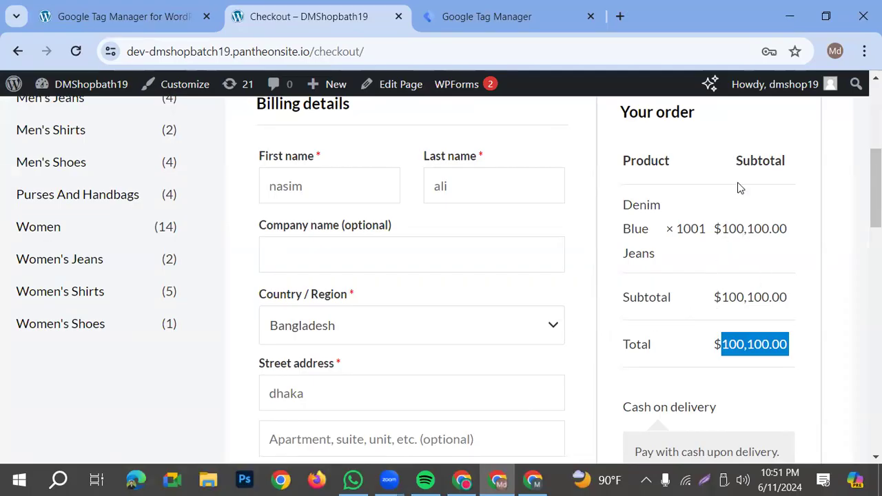
- Examine the whole Checkout page, from the coupon notice and order summary to the contact fields and order notes
scroll(692, 301, up, 4)
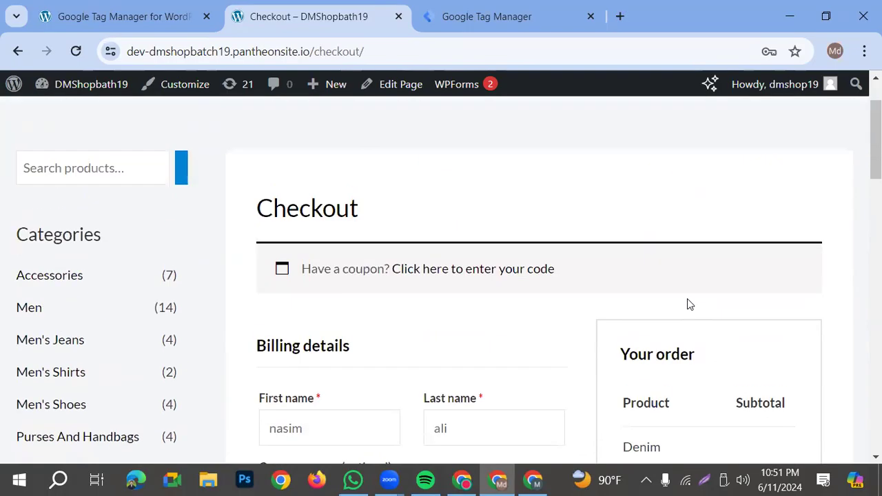
scroll(687, 298, down, 5)
scroll(678, 276, down, 7)
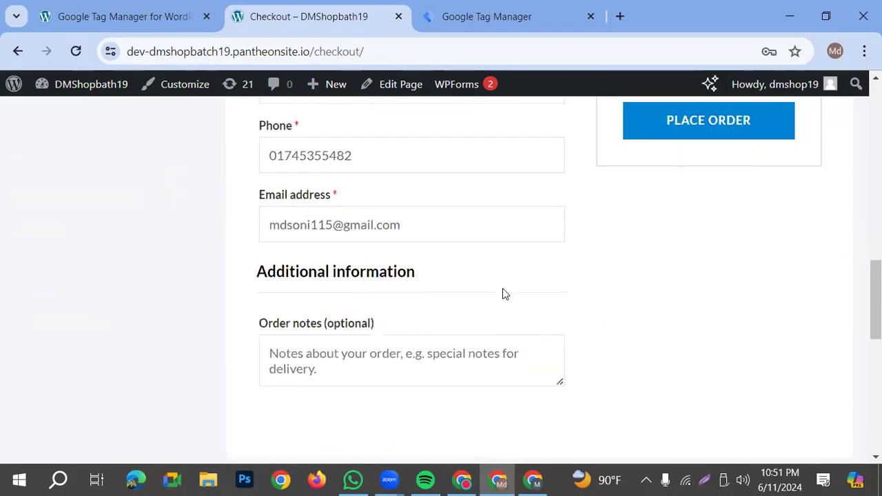
scroll(493, 242, up, 5)
scroll(523, 331, down, 4)
scroll(495, 295, down, 3)
scroll(685, 340, up, 13)
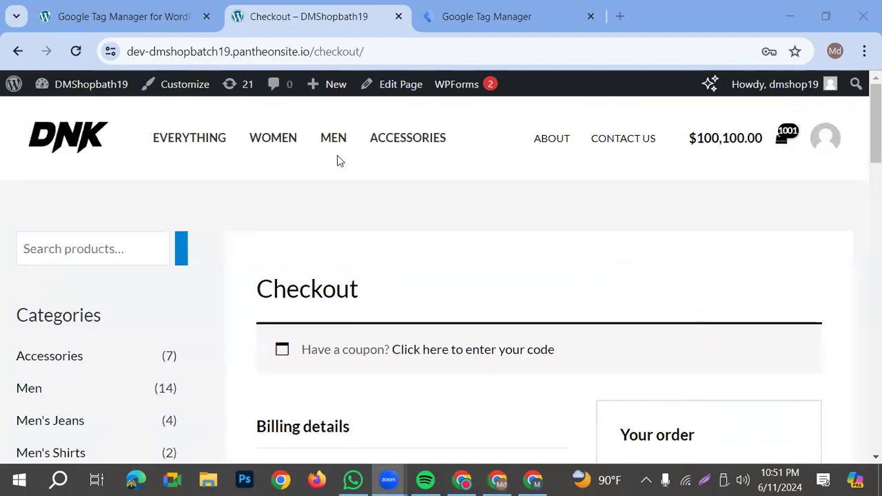
scroll(741, 325, down, 8)
scroll(499, 329, up, 8)
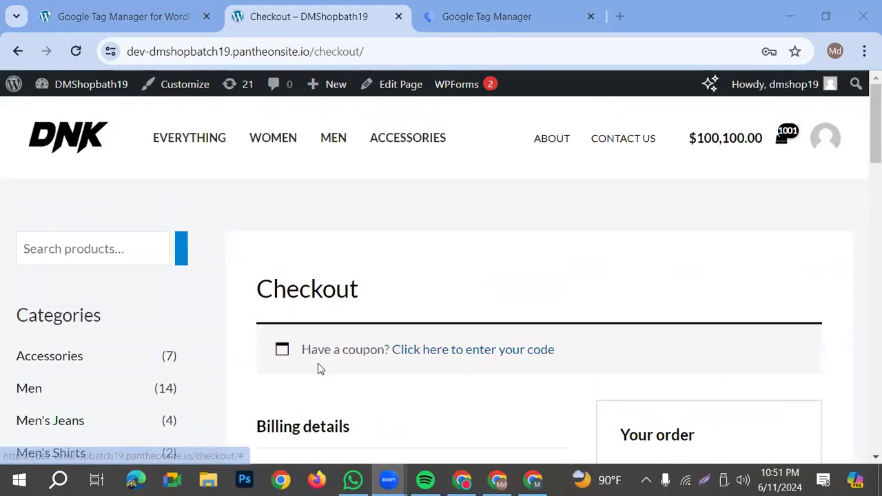
scroll(317, 368, down, 3)
scroll(144, 244, up, 2)
scroll(119, 246, down, 6)
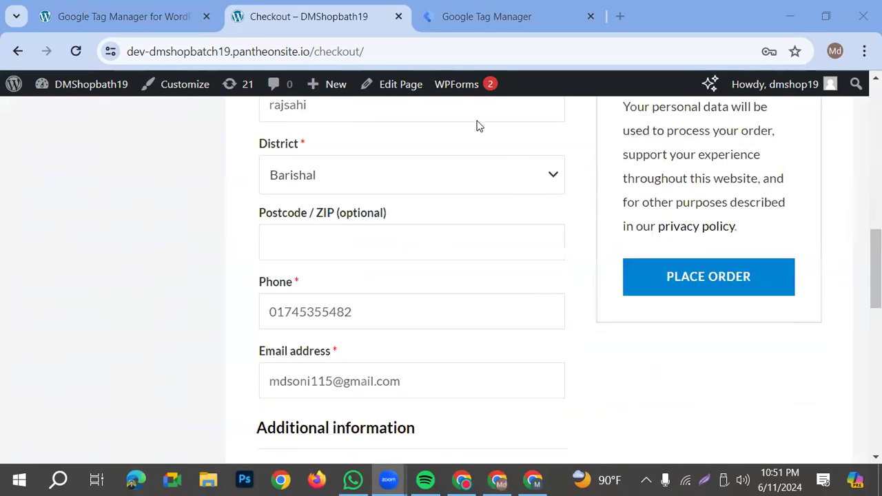
- Go back to the cart, update the Denim Blue Jeans quantity to 10, and proceed to checkout again
click(17, 51)
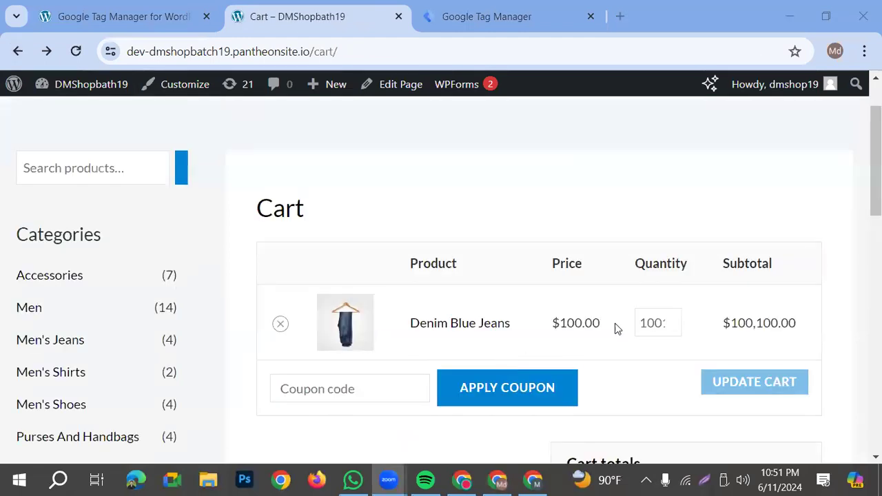
click(653, 323)
key(Right)
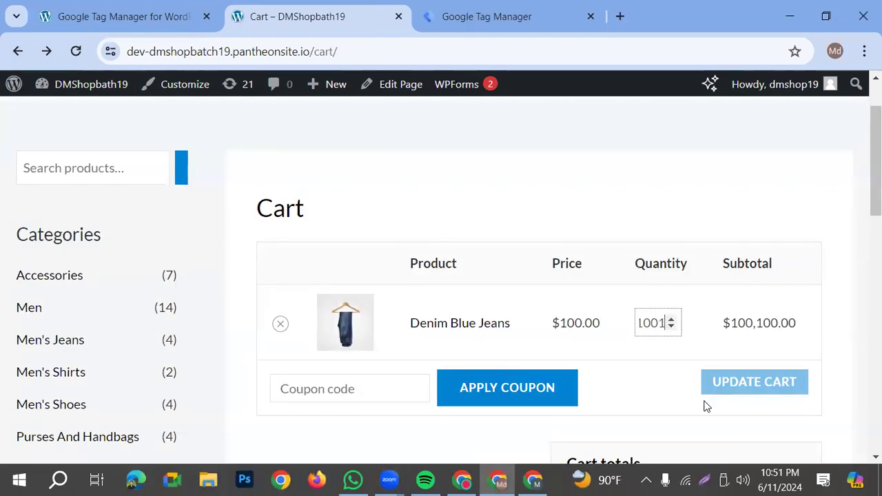
key(BackSpace)
key(BackSpace)
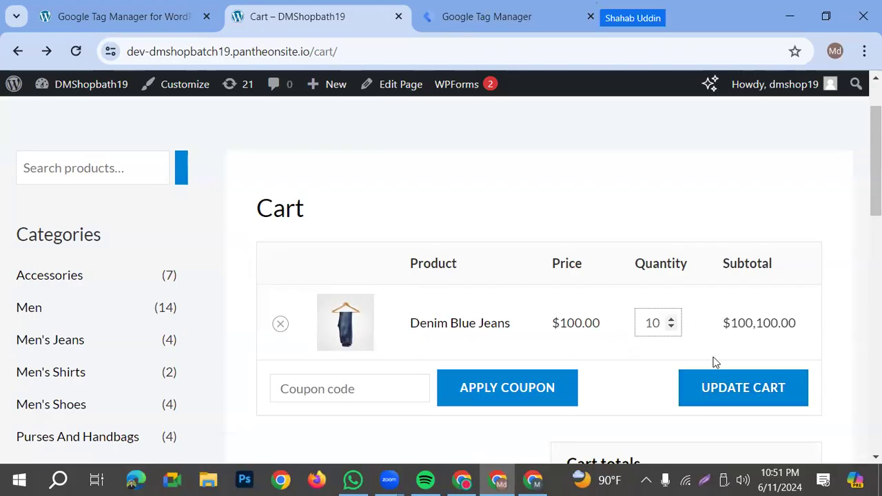
click(732, 390)
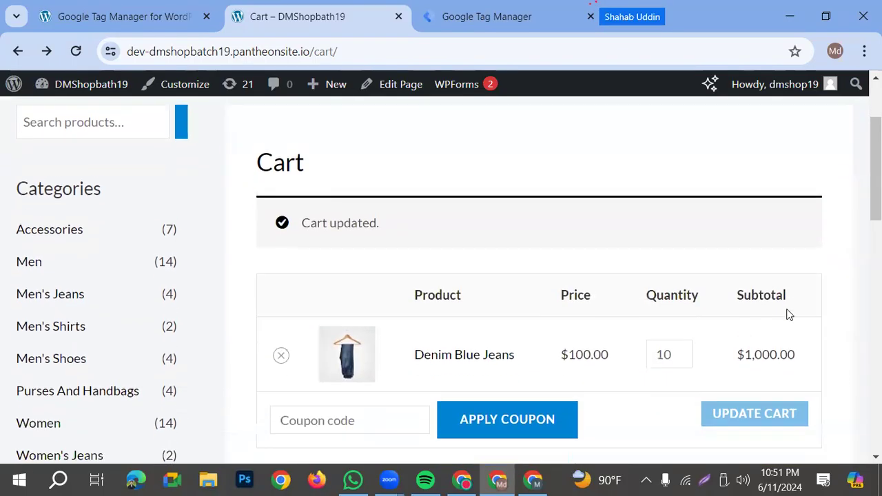
scroll(789, 314, down, 5)
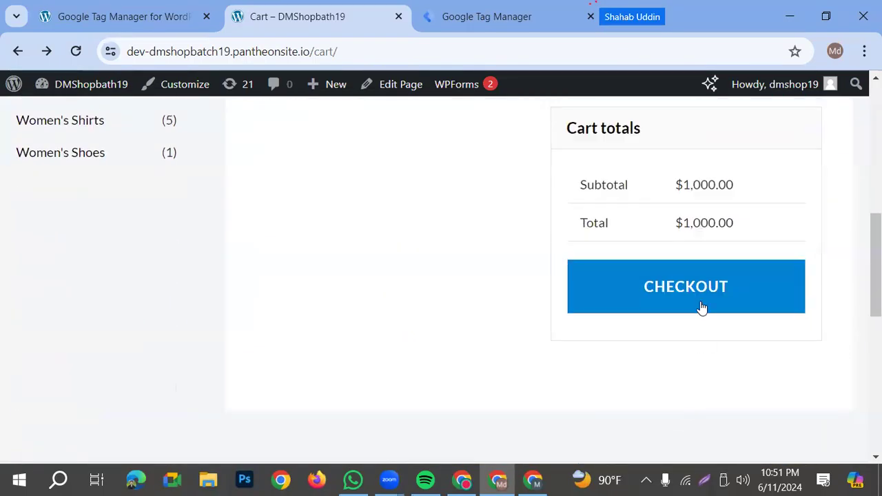
click(675, 303)
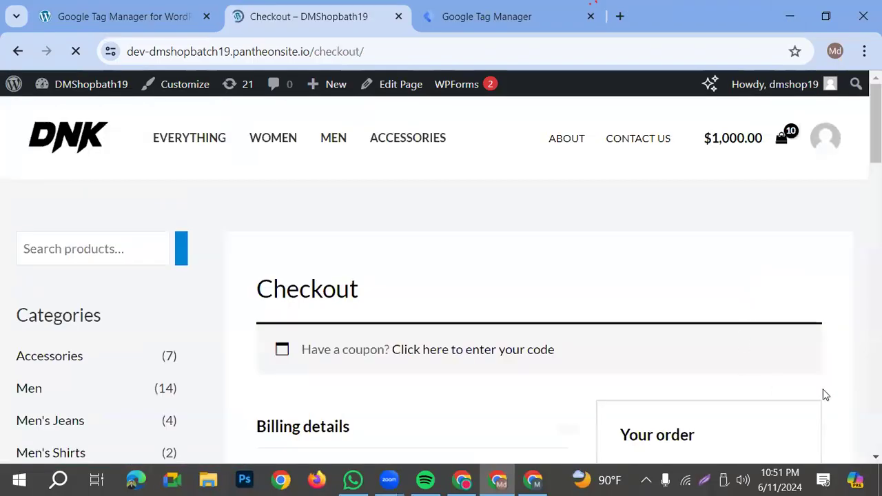
- Check the prefilled billing details against the order summary and place the order with cash on delivery
scroll(689, 409, down, 5)
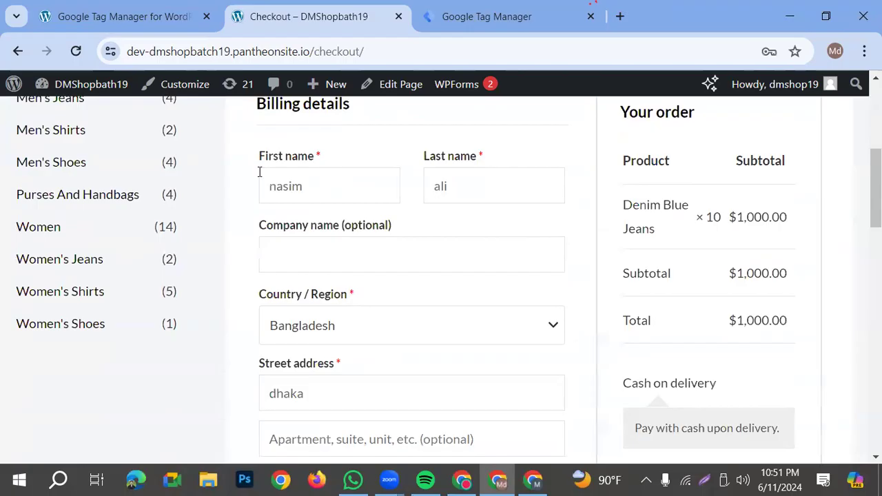
scroll(390, 242, down, 1)
scroll(305, 291, up, 2)
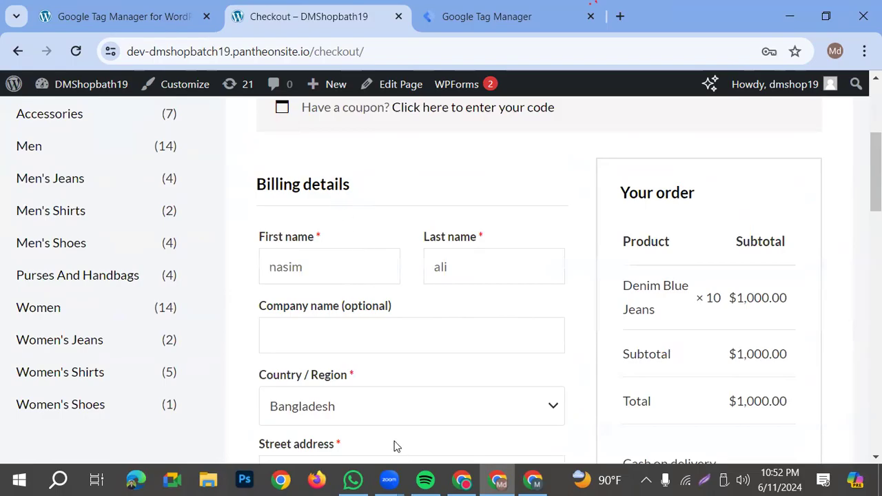
scroll(386, 413, down, 2)
scroll(386, 310, down, 1)
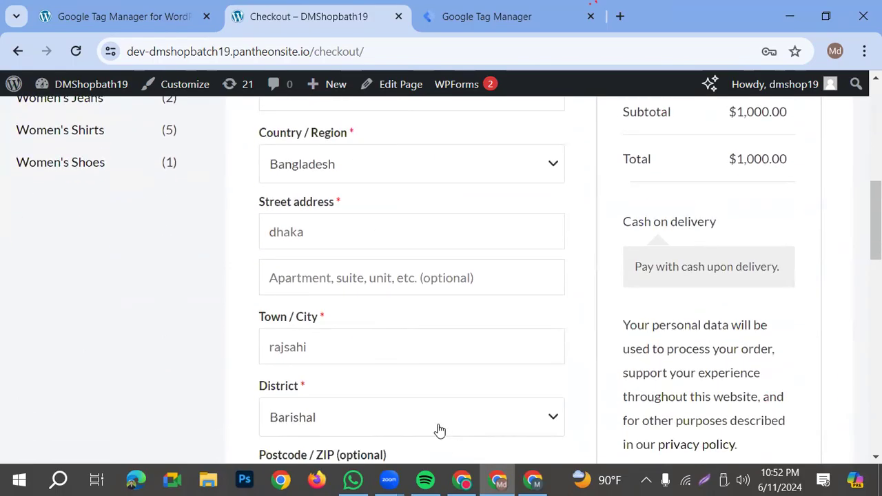
scroll(440, 431, down, 1)
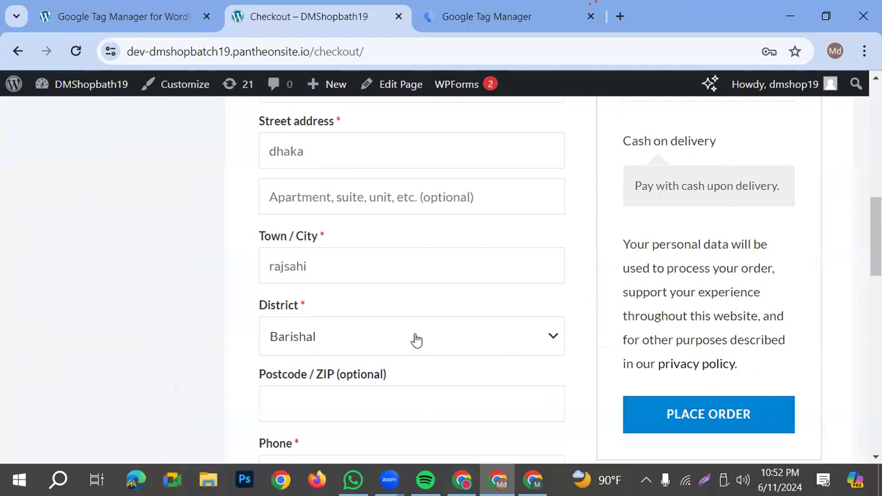
scroll(415, 324, down, 1)
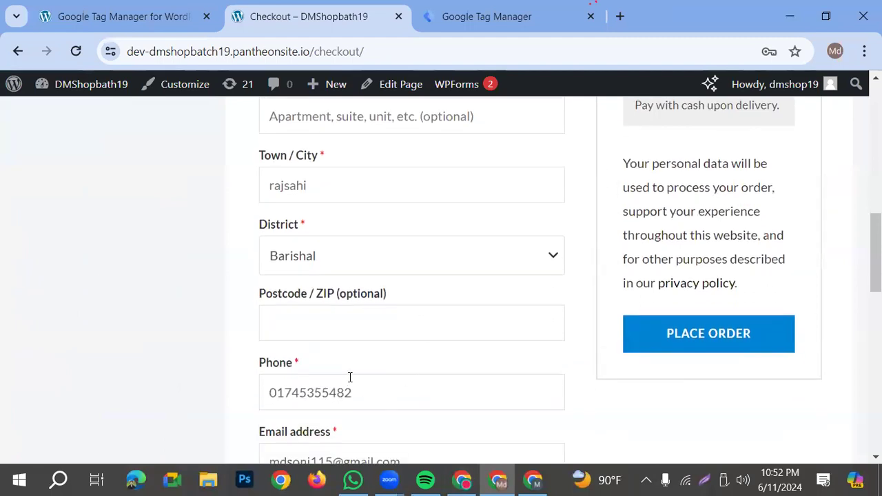
scroll(463, 401, down, 1)
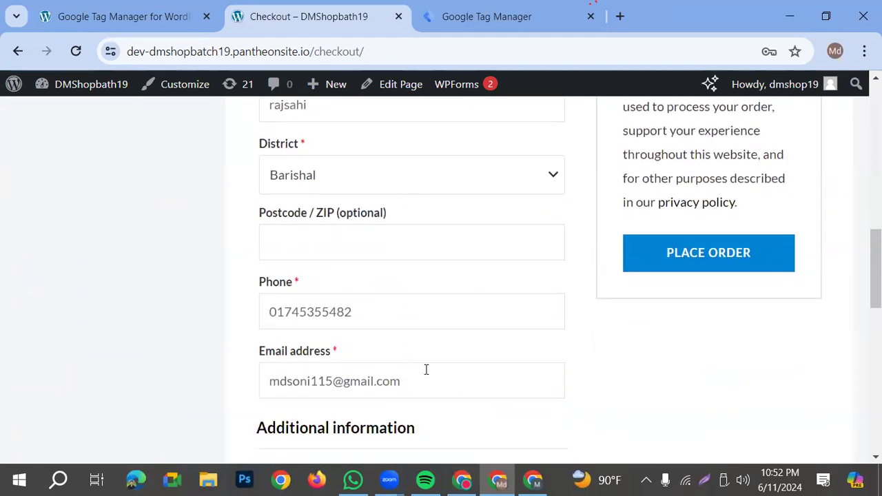
scroll(426, 370, down, 1)
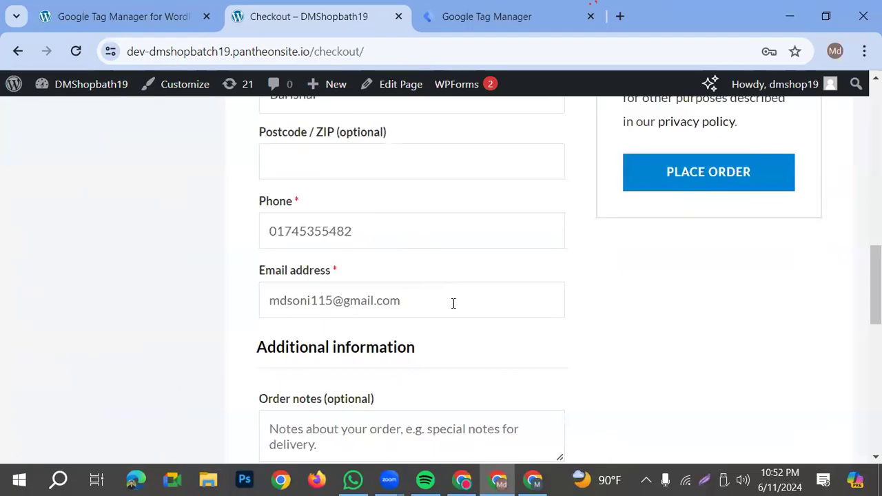
scroll(493, 352, up, 1)
click(703, 264)
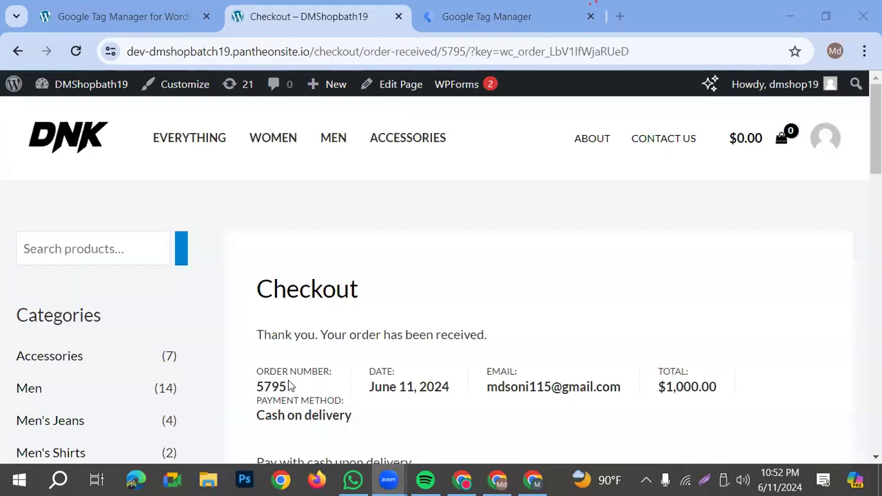
- Highlight the order number on the order confirmation and compare it with the data layer basket illustration in the Google Docs notes
drag(289, 388, 251, 387)
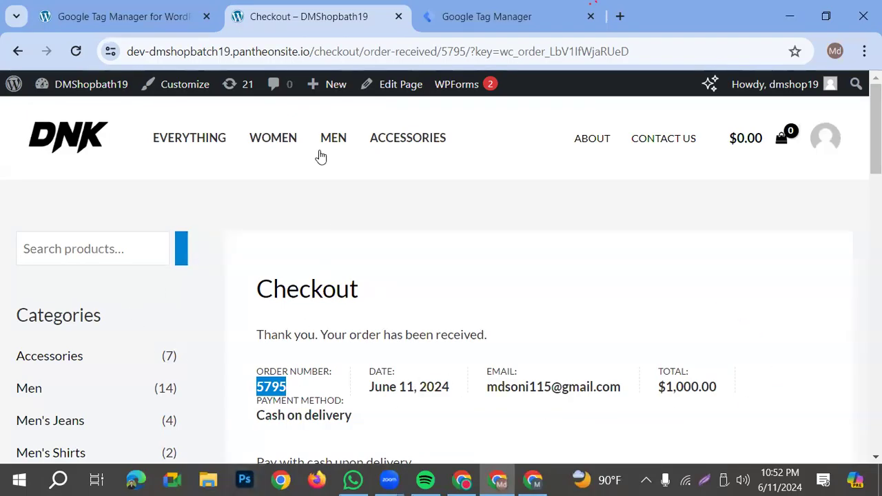
click(534, 480)
scroll(425, 311, down, 1)
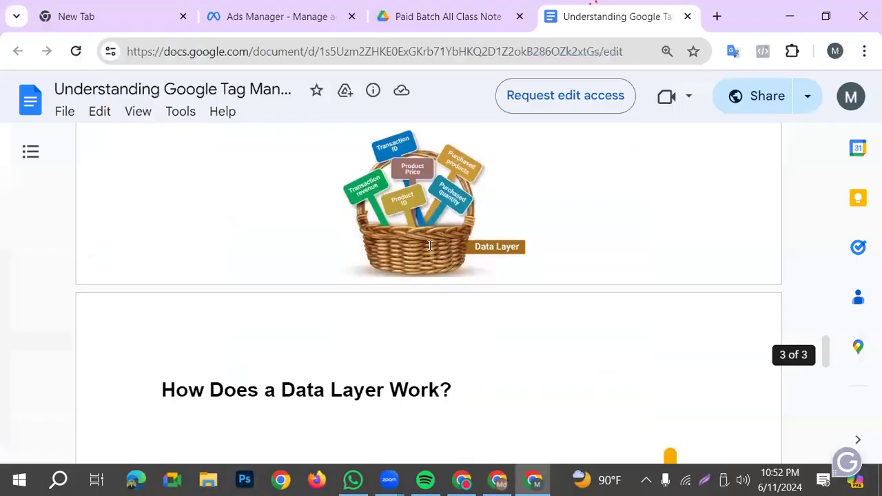
scroll(429, 245, down, 1)
- Return to the GTM4WP settings and copy a screenshot with a red box and arrow marking Integration
click(498, 480)
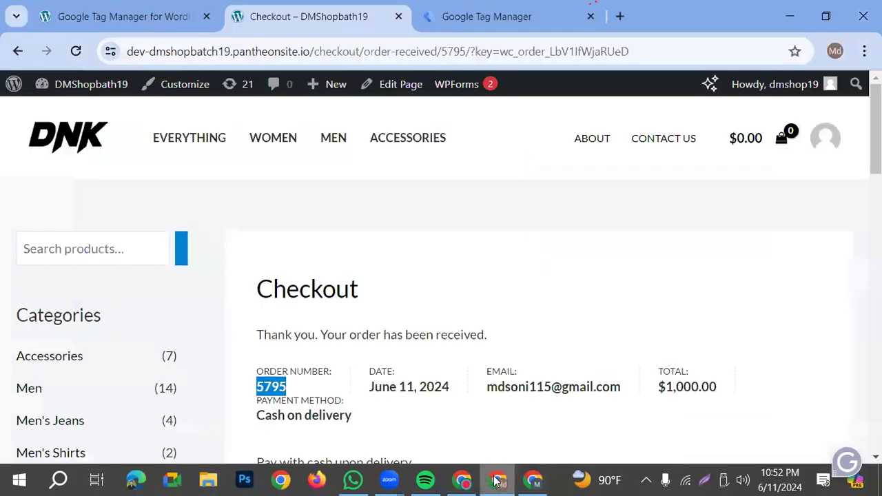
click(113, 20)
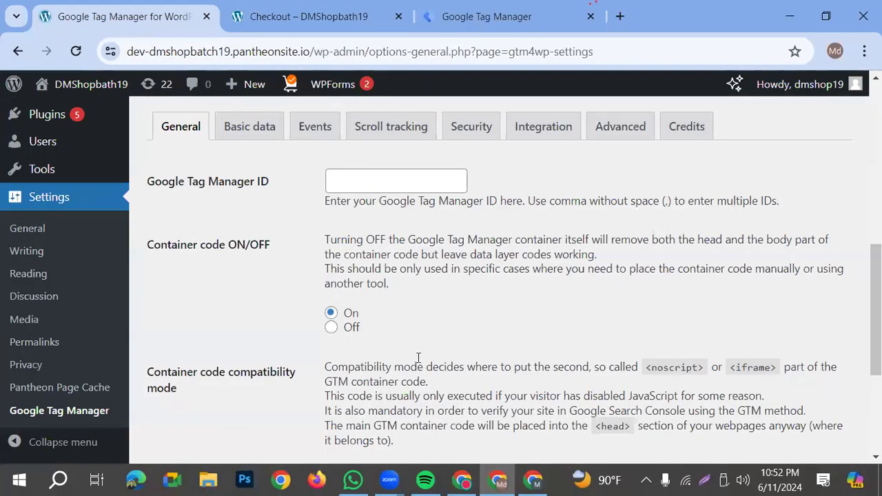
scroll(421, 355, up, 2)
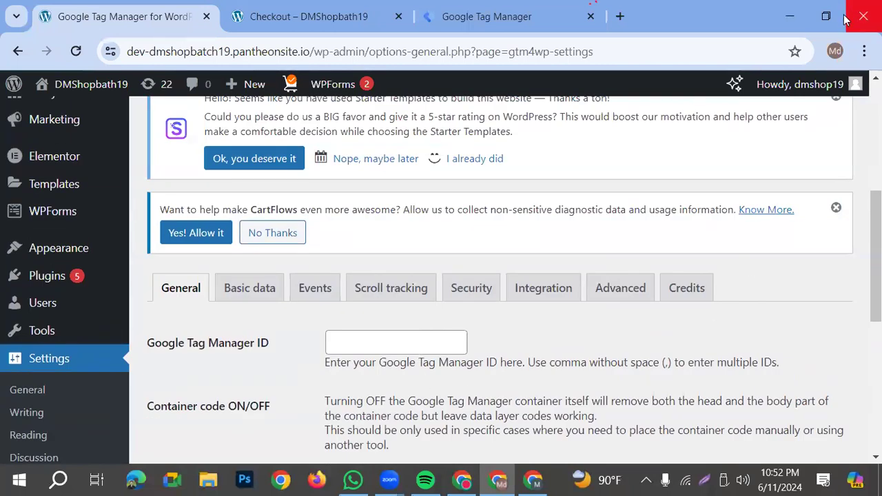
click(704, 481)
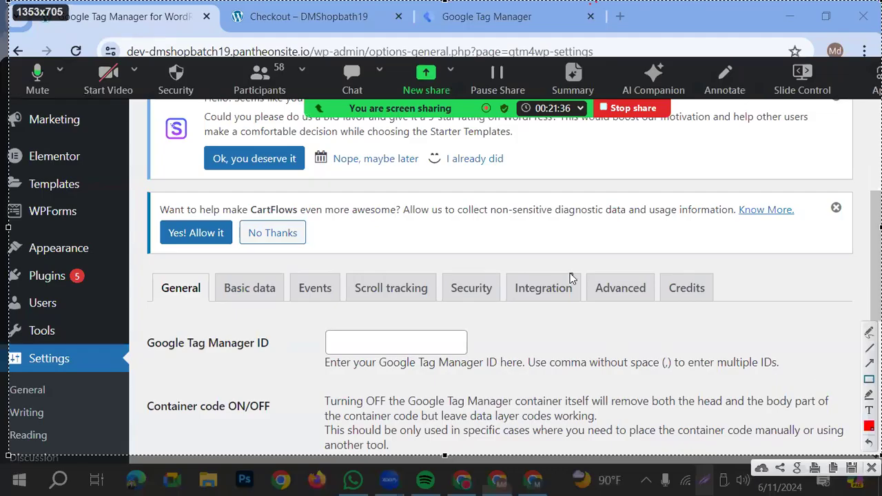
drag(500, 274, 586, 303)
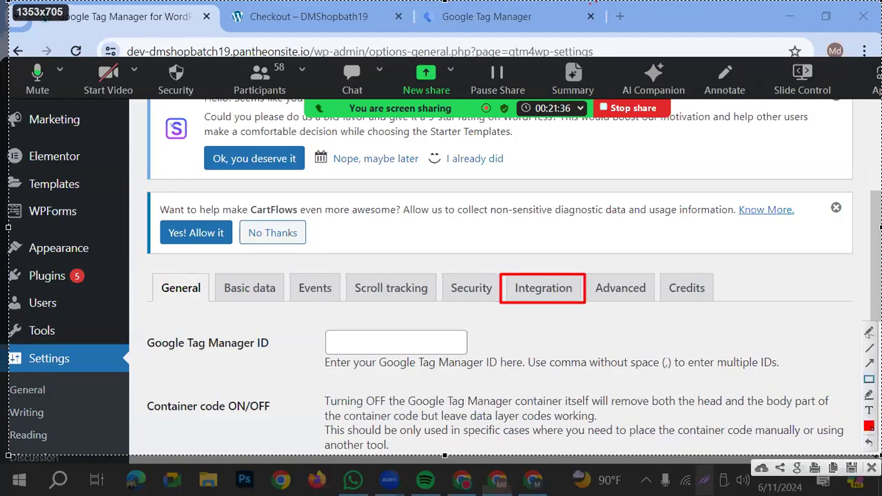
drag(597, 417, 548, 309)
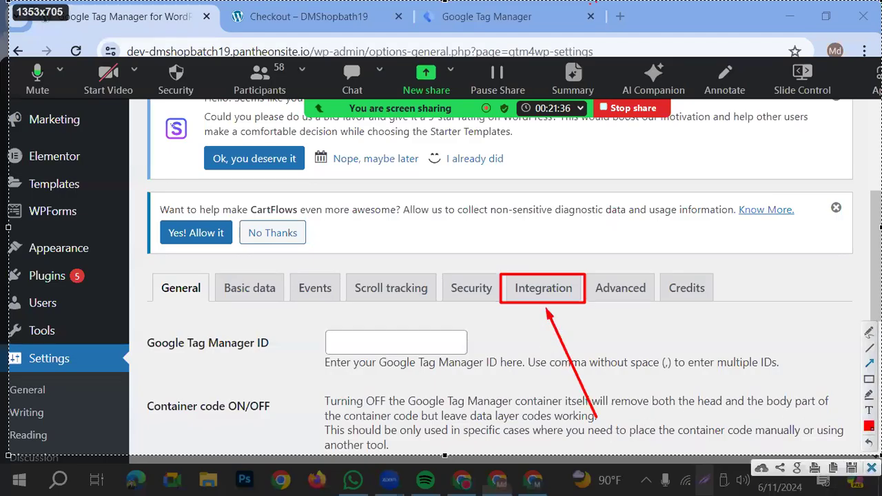
key(ctrl+c)
- Open the plugin's Integration settings and point a red screenshot arrow at the WooCommerce entry
click(536, 301)
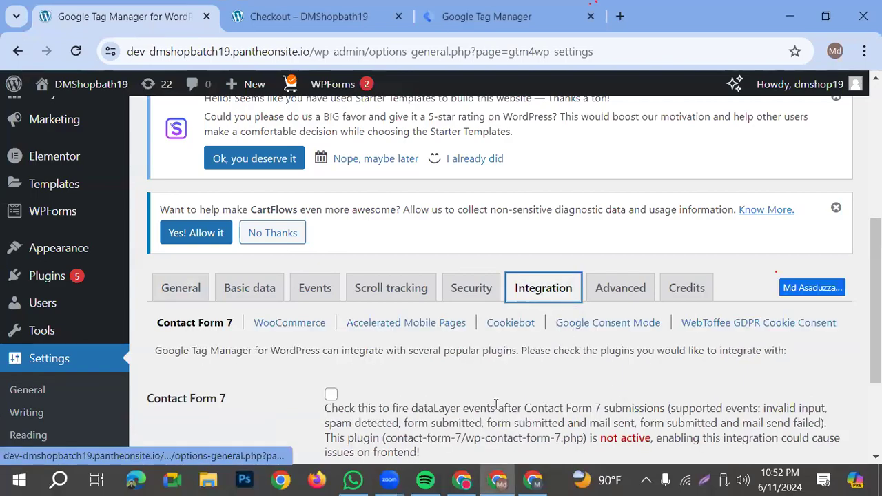
scroll(442, 404, down, 1)
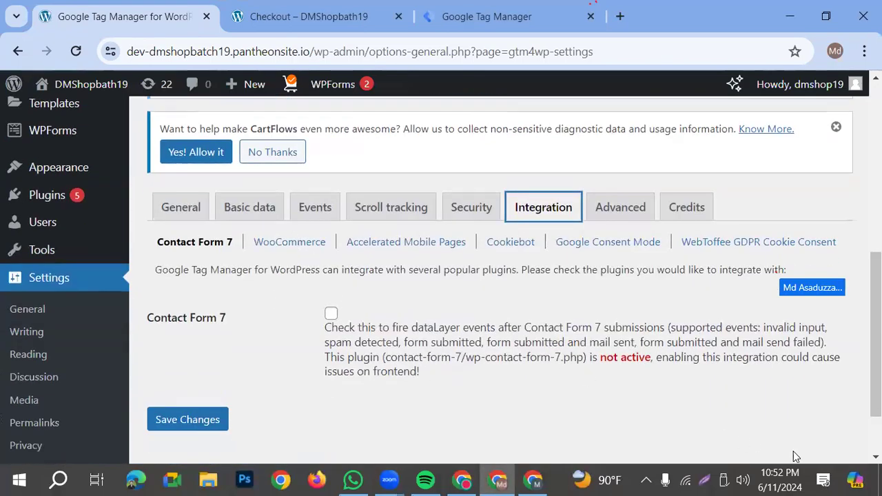
click(706, 481)
mouse_move(507, 412)
mouse_down()
mouse_move(358, 270)
mouse_move(313, 246)
mouse_up()
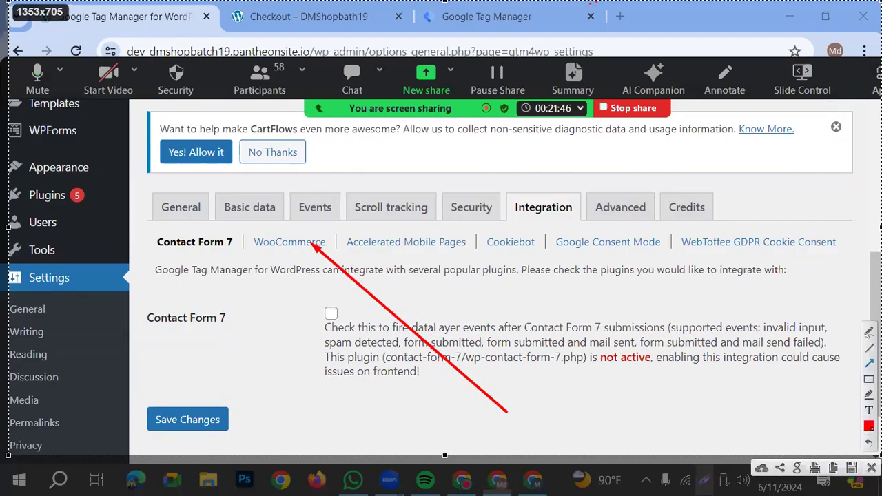
key(Escape)
- Open the WooCommerce integration settings, point out the Track e-commerce option with a screenshot arrow, and enable it
click(306, 242)
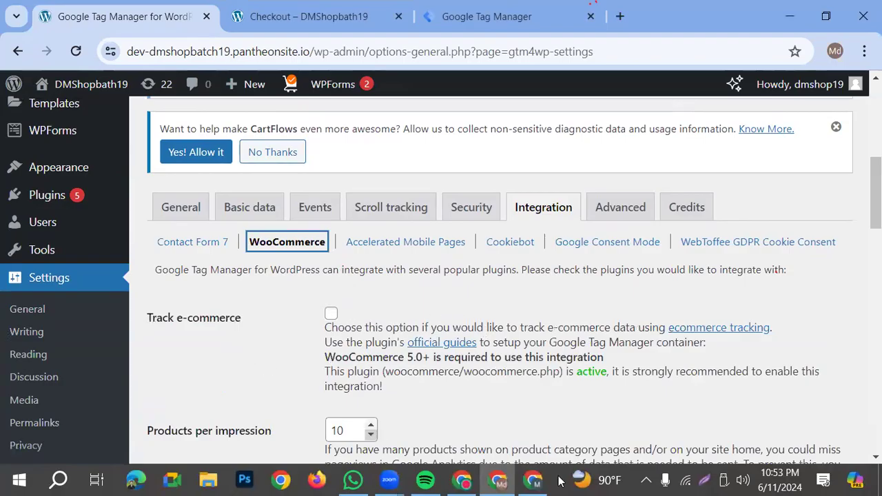
click(703, 481)
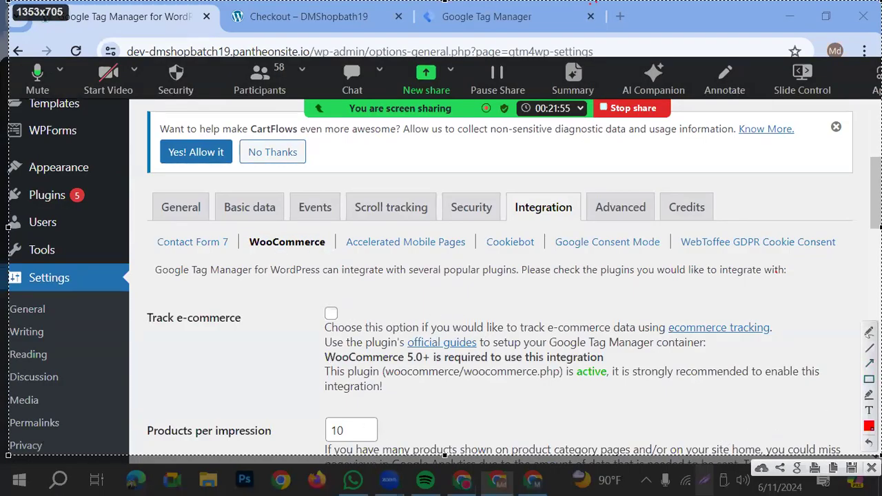
drag(507, 474, 338, 317)
key(Escape)
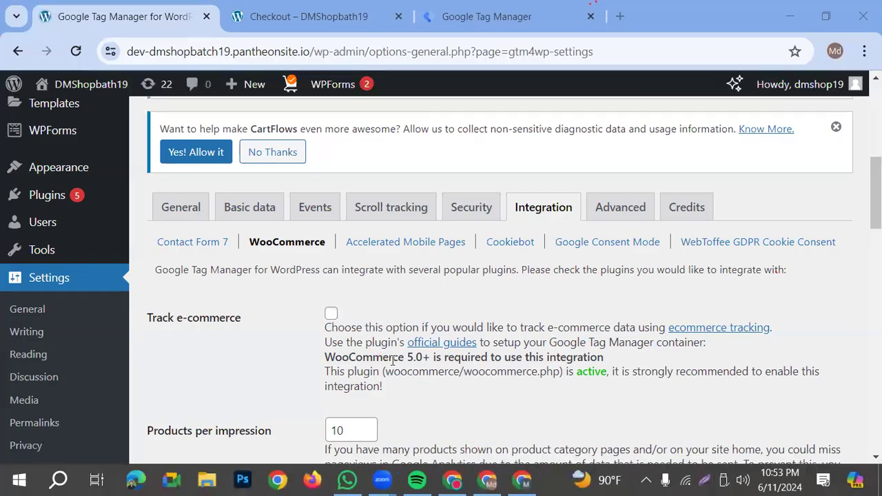
click(331, 314)
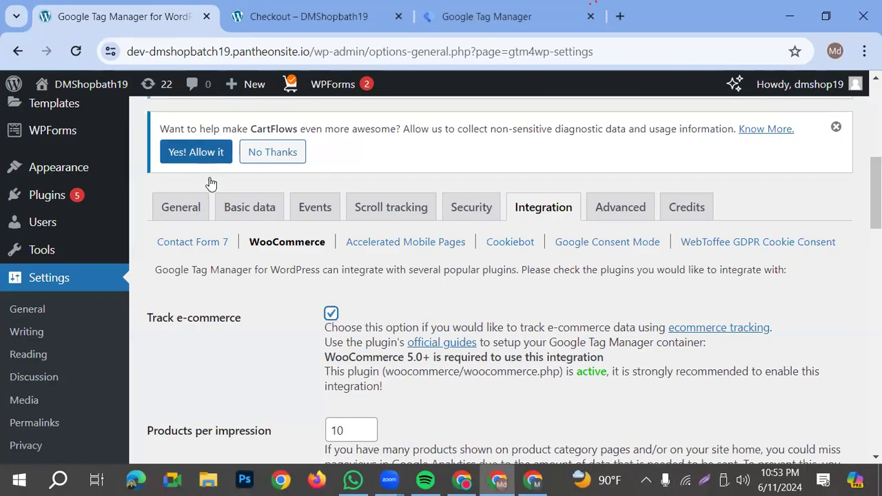
scroll(483, 358, down, 3)
scroll(436, 339, down, 1)
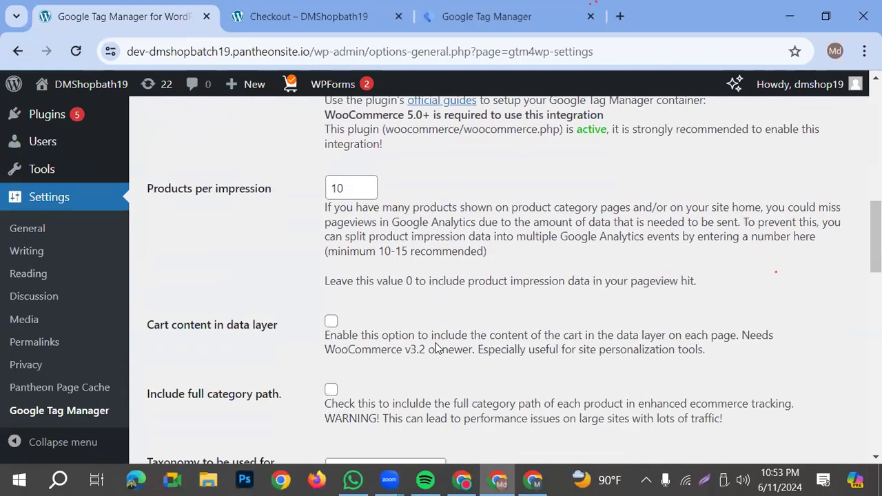
- Enable the Customer data in data layer and Order data in data layer options in the WooCommerce integration settings
scroll(269, 339, down, 1)
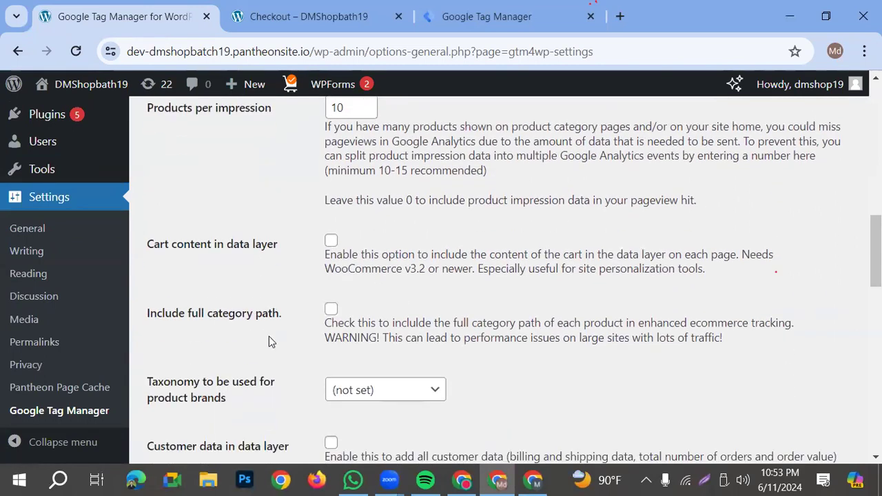
scroll(282, 324, down, 2)
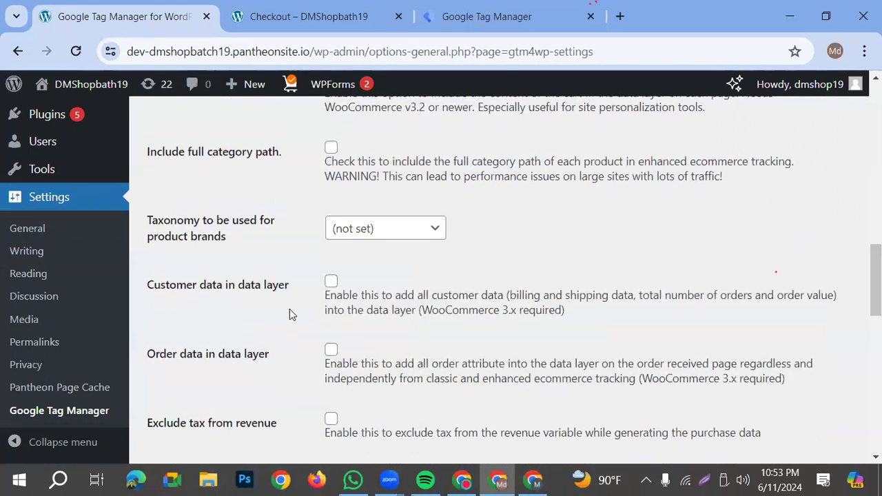
click(331, 281)
click(331, 351)
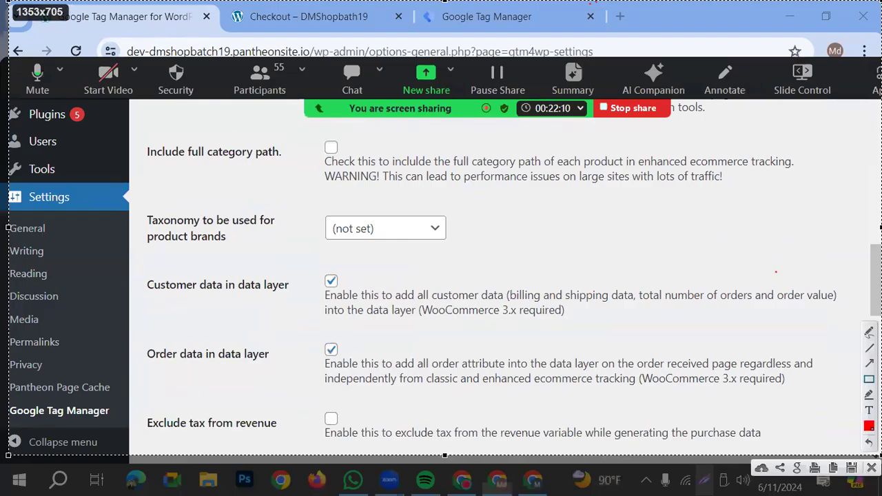
- Mark the customer data and order data checkboxes in a screenshot with a red box and an arrow pointing to them
mouse_move(309, 270)
mouse_down()
mouse_move(349, 311)
mouse_move(365, 376)
mouse_up()
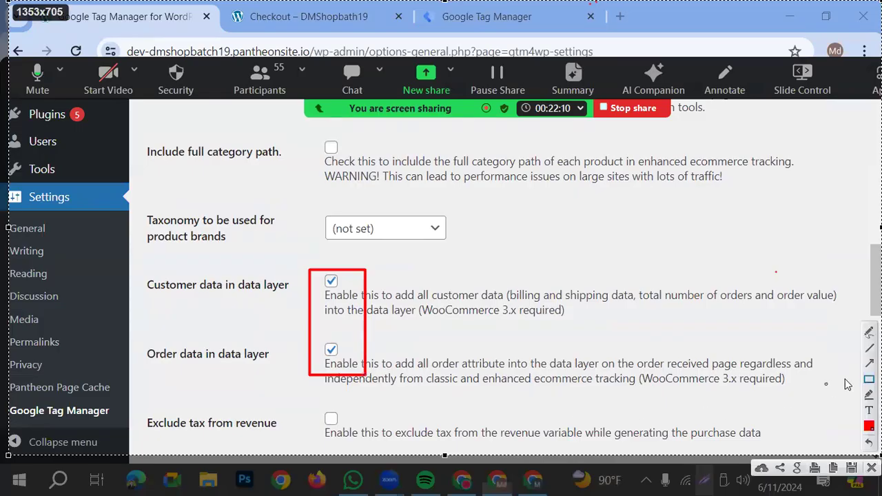
click(869, 363)
drag(787, 385, 738, 381)
drag(386, 361, 372, 353)
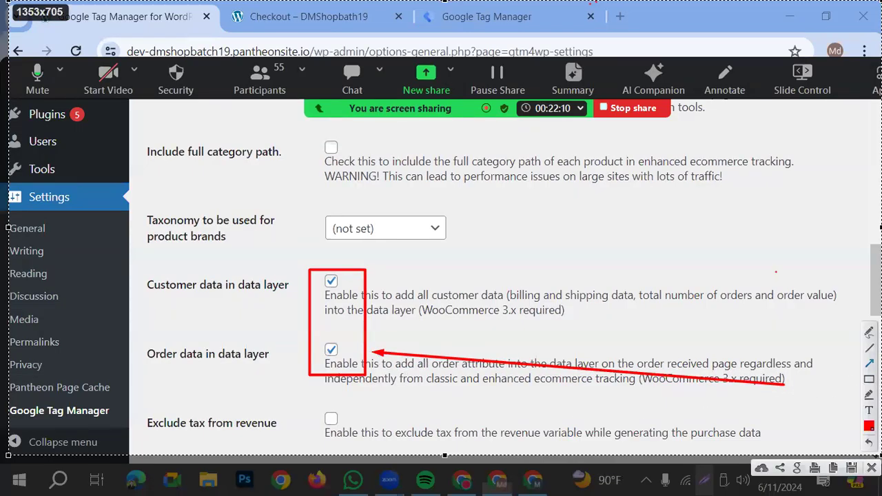
- Save the changed WooCommerce integration settings of the GTM4WP plugin
scroll(482, 353, down, 12)
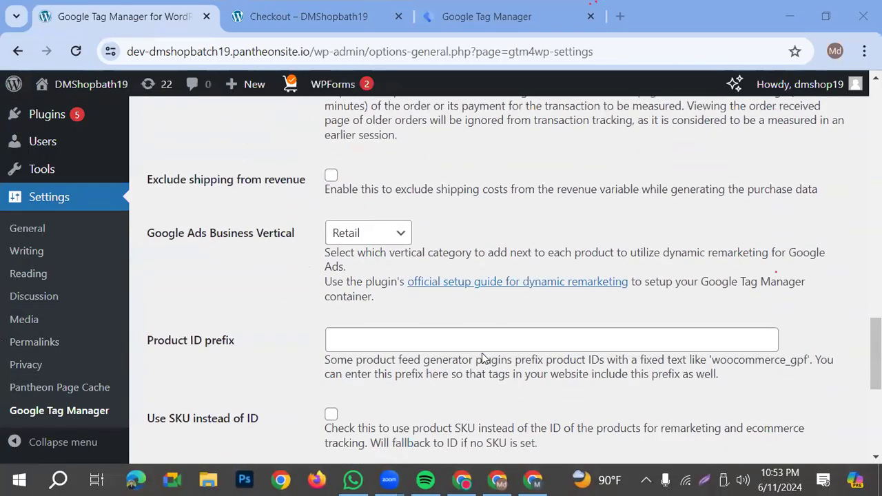
click(219, 386)
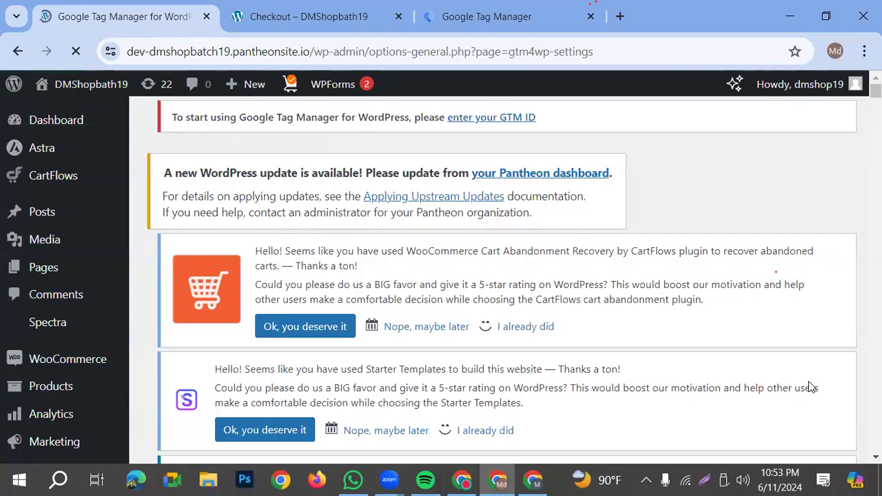
- Switch to the Google Tag Manager workspace and mark Preview with a red box in a screenshot
click(476, 17)
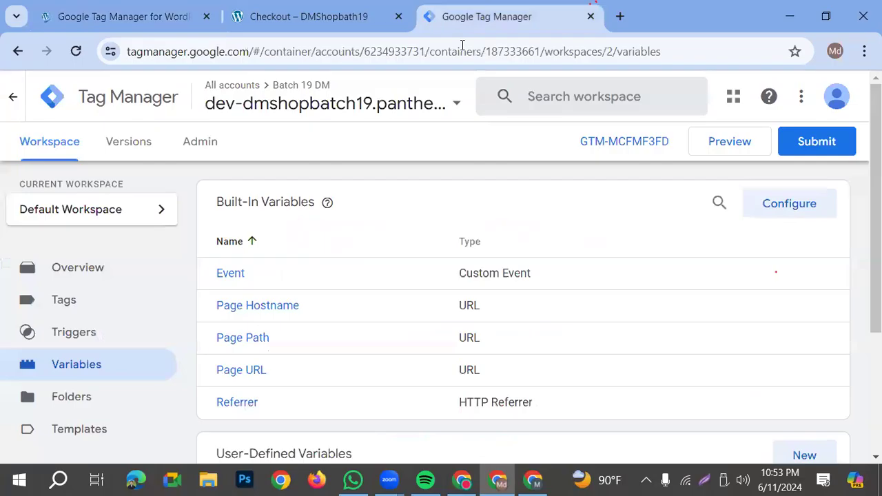
click(704, 481)
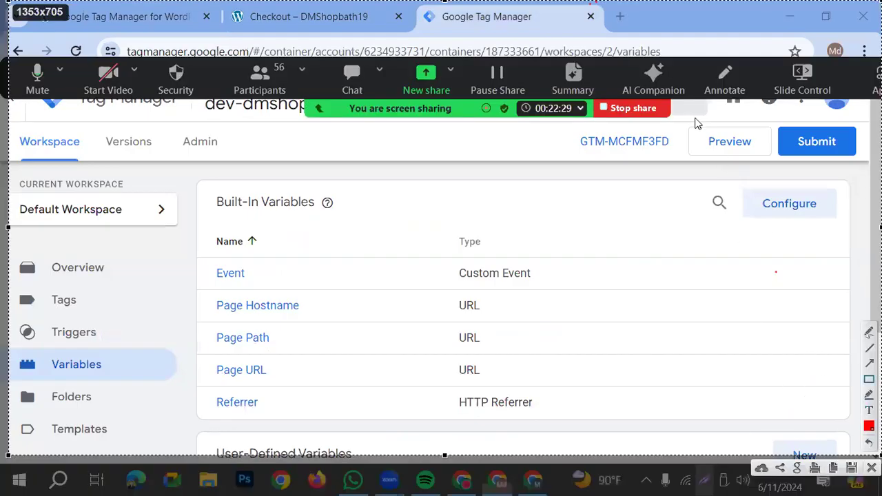
drag(678, 121, 775, 163)
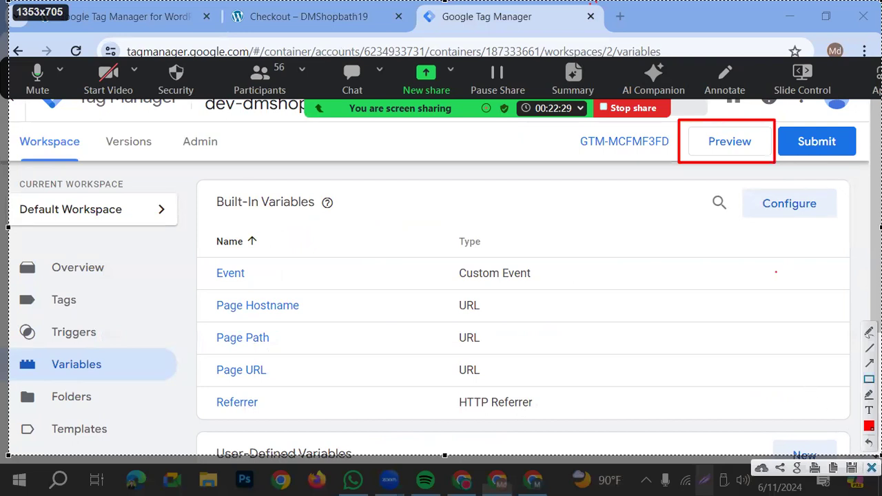
- Capture the screen, mark the container ID in the workspace header with a red rectangle, and close the capture
key(ctrl+c)
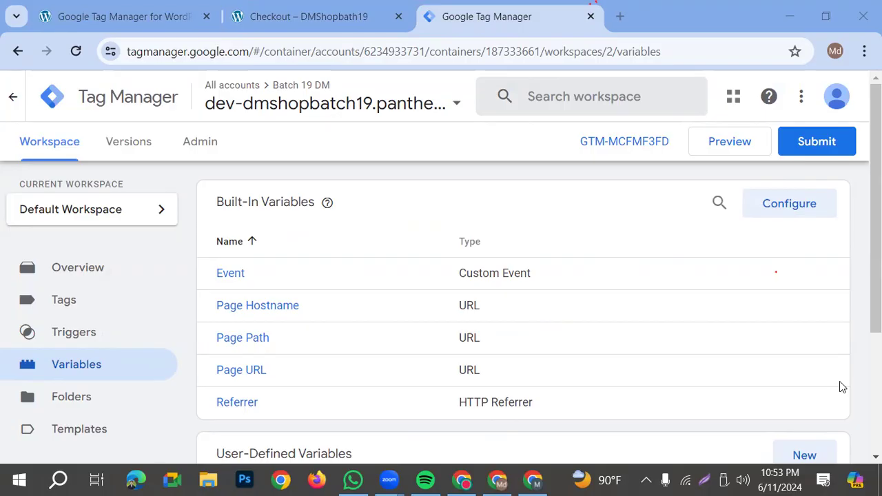
click(710, 481)
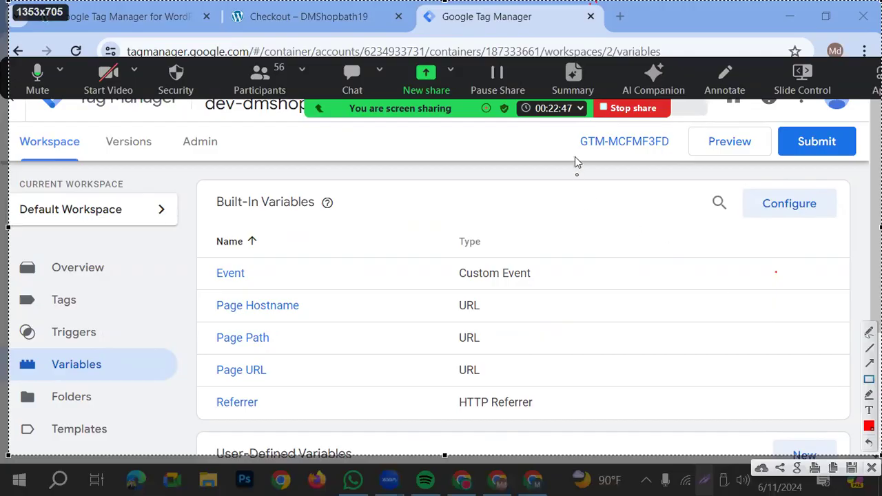
mouse_move(569, 128)
mouse_down()
mouse_move(645, 157)
mouse_move(679, 156)
mouse_up()
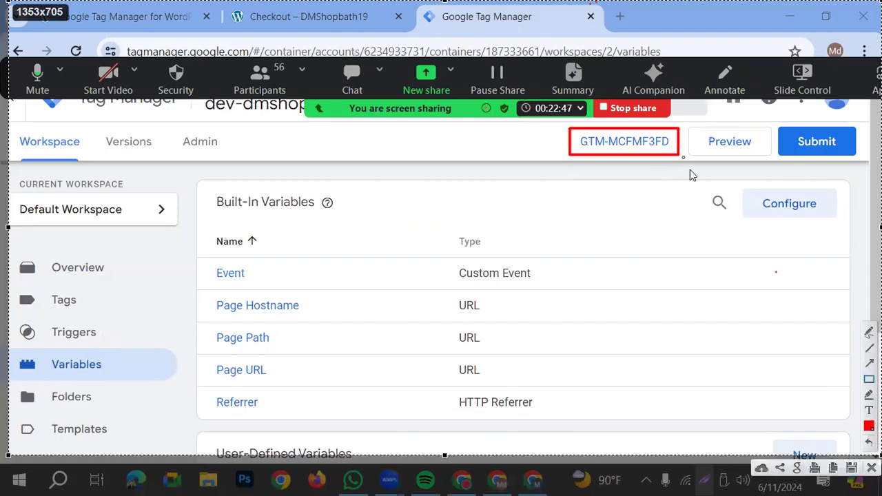
mouse_move(654, 447)
mouse_down()
mouse_move(601, 185)
mouse_move(625, 168)
mouse_up()
key(ctrl+c)
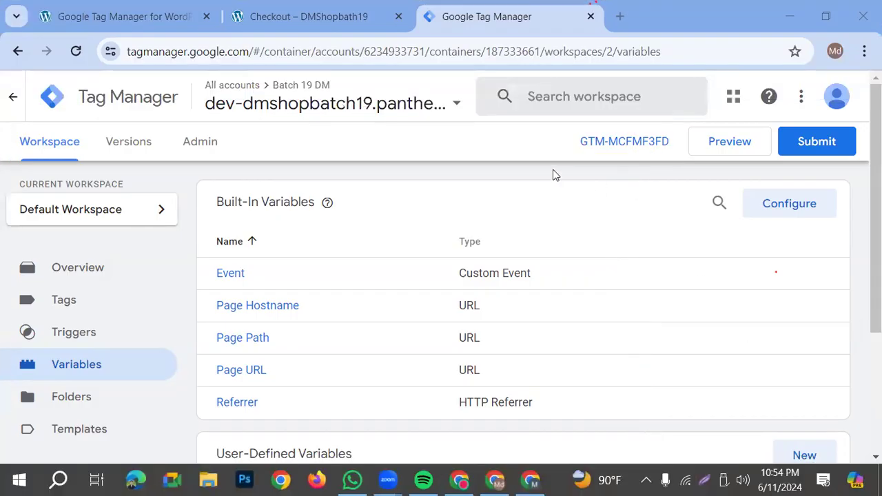
- Open the container's Google Tag Manager installation code, review the head and body snippets, and close the dialog
drag(581, 142, 673, 137)
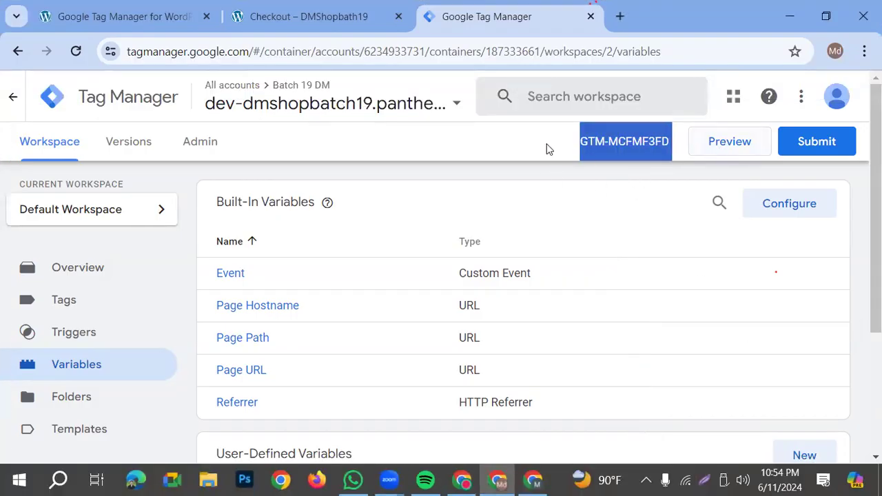
click(629, 141)
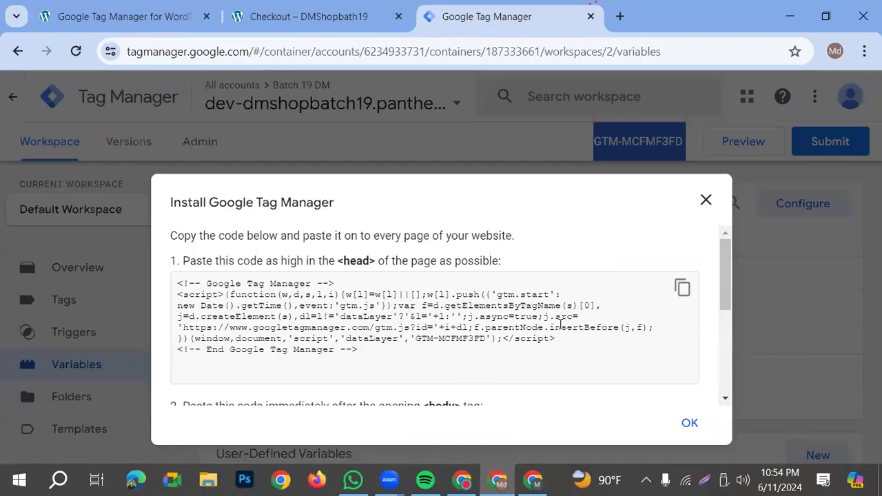
scroll(305, 336, down, 3)
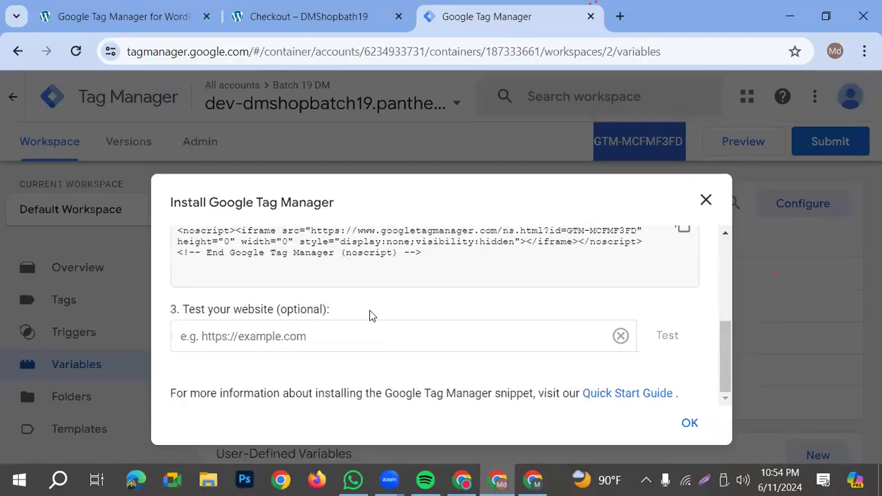
scroll(370, 315, up, 5)
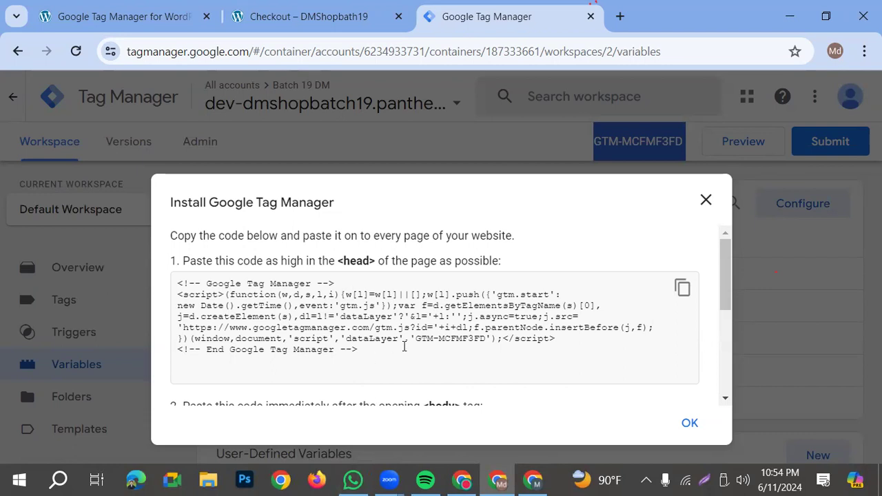
scroll(289, 256, down, 5)
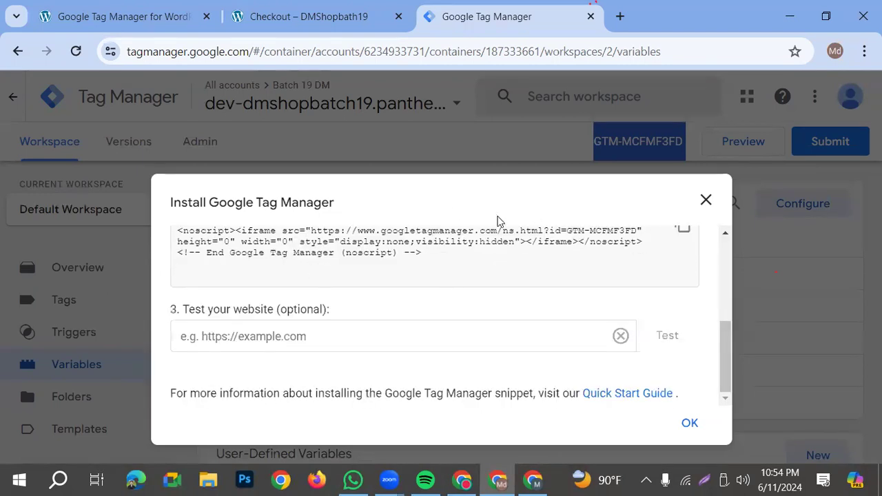
scroll(500, 222, up, 5)
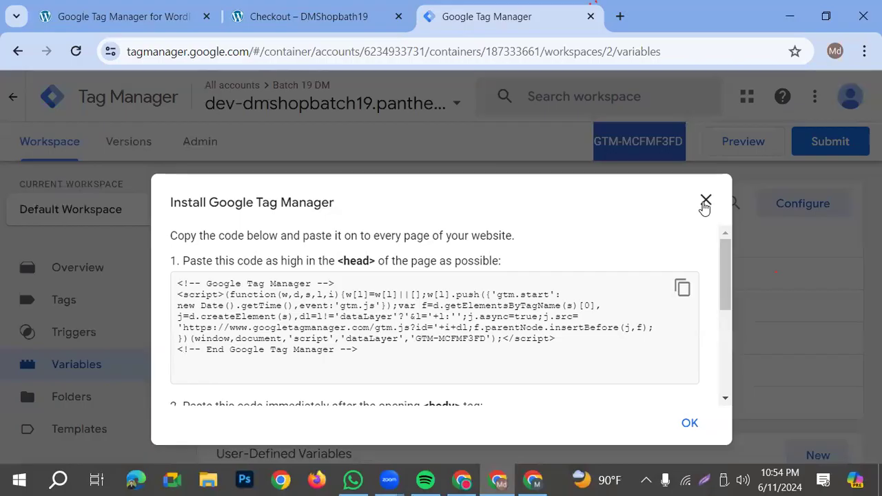
click(705, 201)
- Copy the container ID from Tag Manager into the Google Tag Manager ID field of the WordPress plugin settings
drag(589, 141, 671, 142)
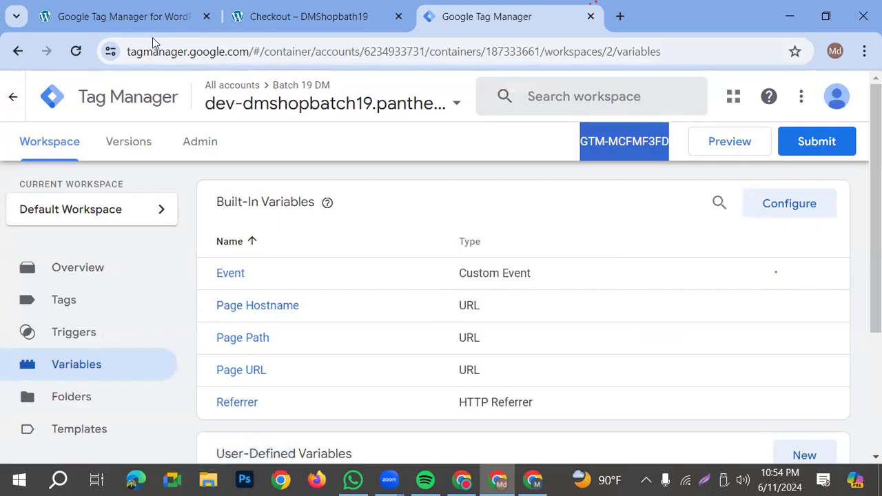
click(145, 15)
scroll(335, 347, down, 7)
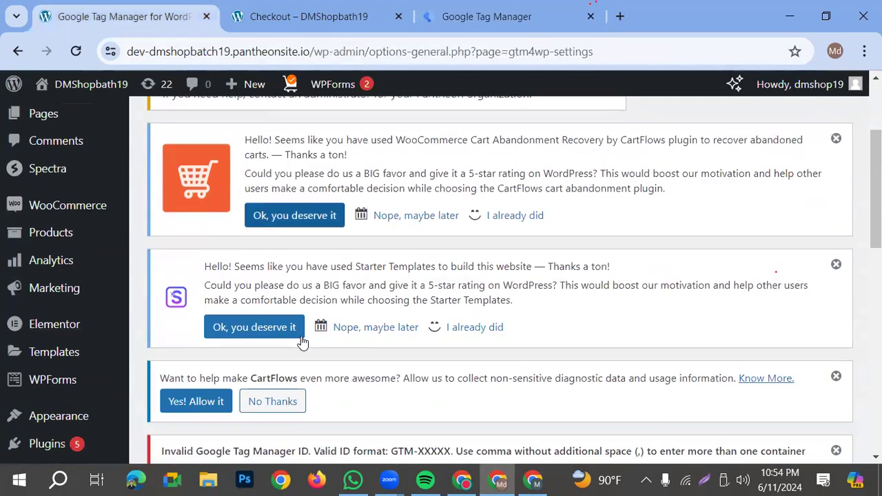
scroll(320, 304, down, 3)
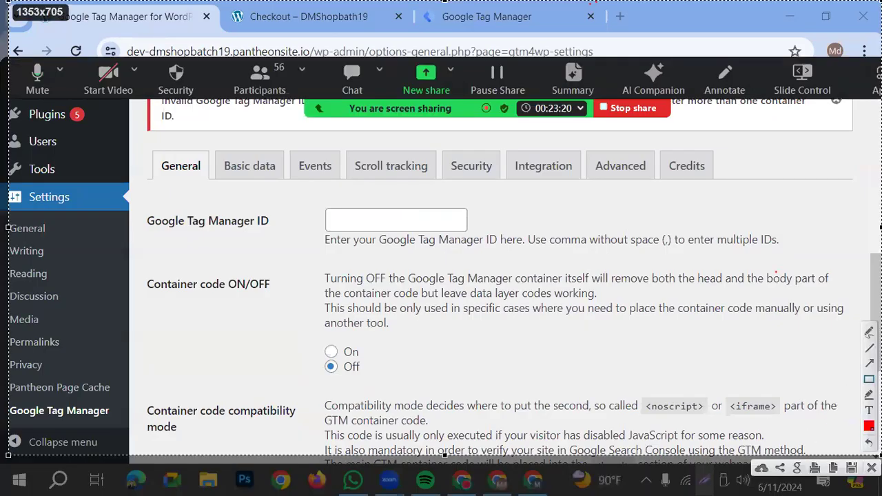
drag(138, 200, 517, 251)
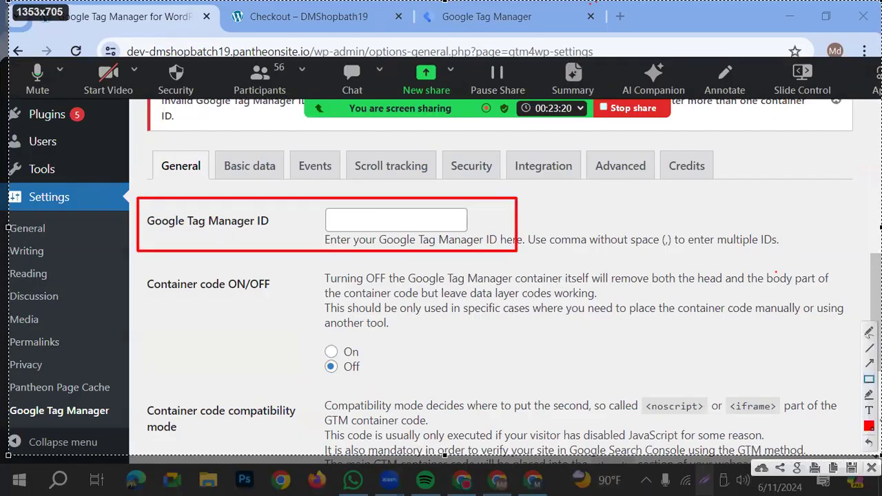
key(Escape)
click(372, 222)
key(ctrl+v)
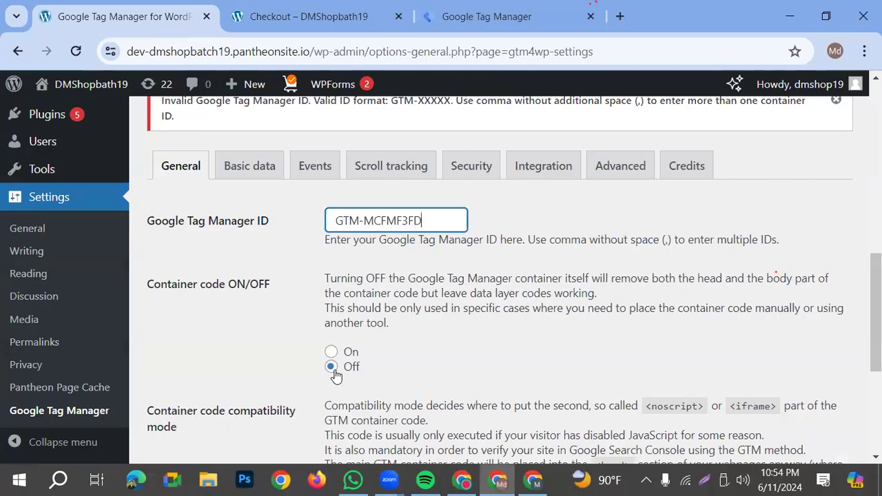
- Point out the container code option with an arrow on a screen capture, close the capture, and set the option to On
click(705, 480)
drag(452, 412, 332, 355)
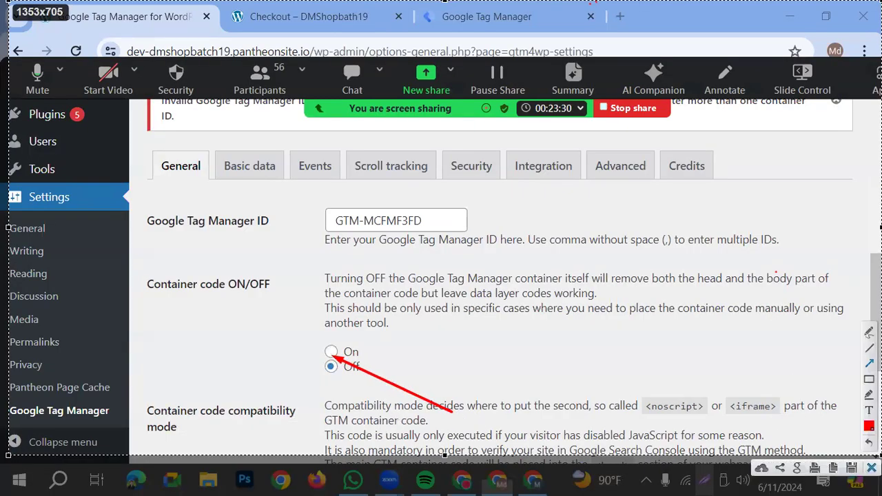
click(872, 468)
click(331, 352)
- Set the container code compatibility mode to Footer of the page, save the plugin settings, and check the saved values
scroll(455, 305, down, 3)
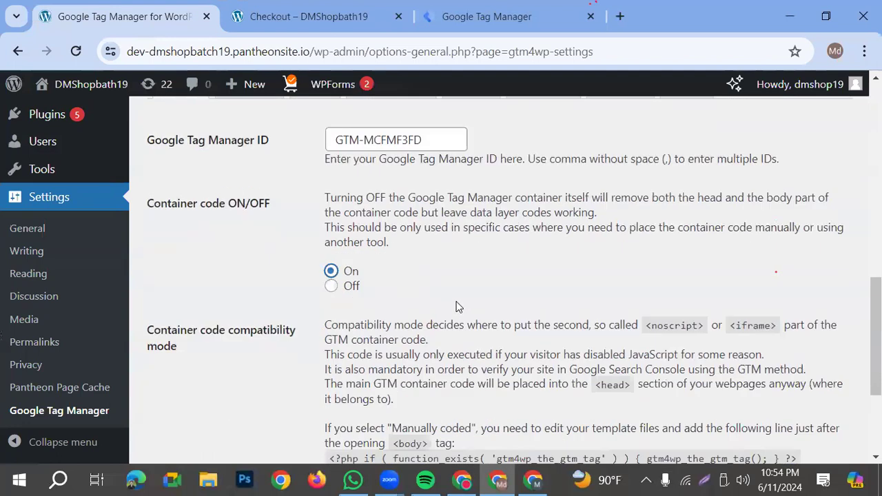
scroll(460, 301, down, 2)
click(332, 319)
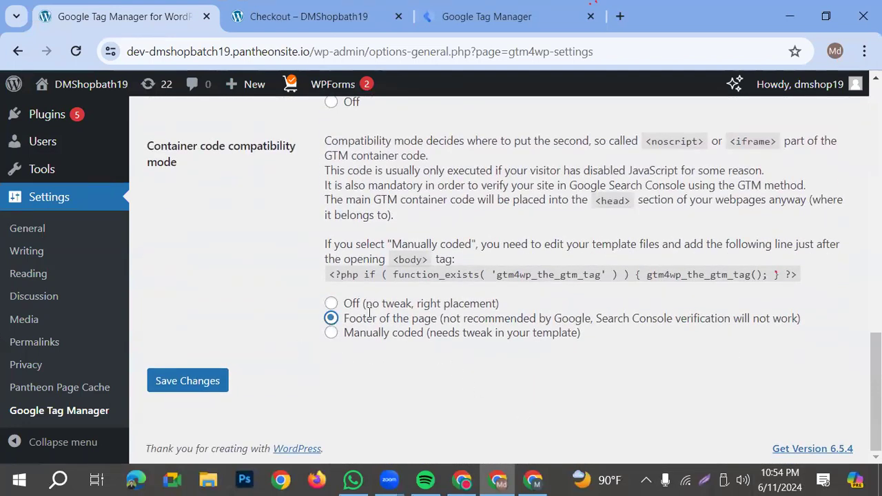
click(207, 382)
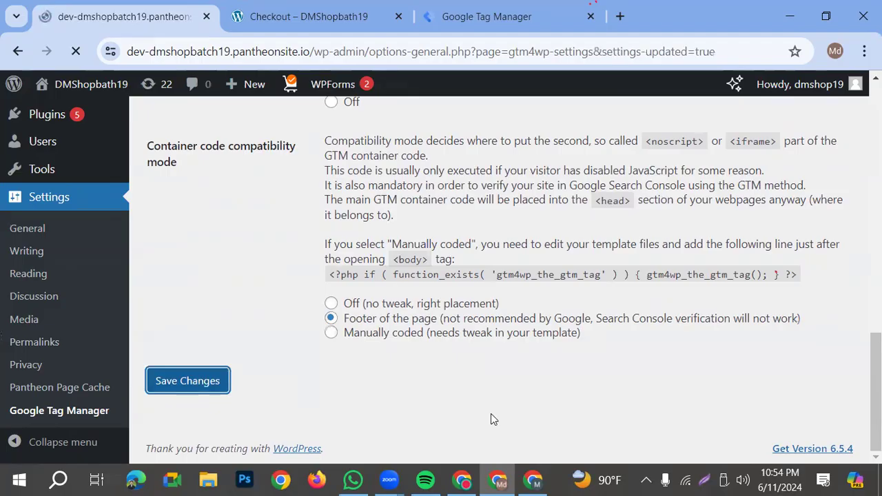
scroll(430, 264, down, 10)
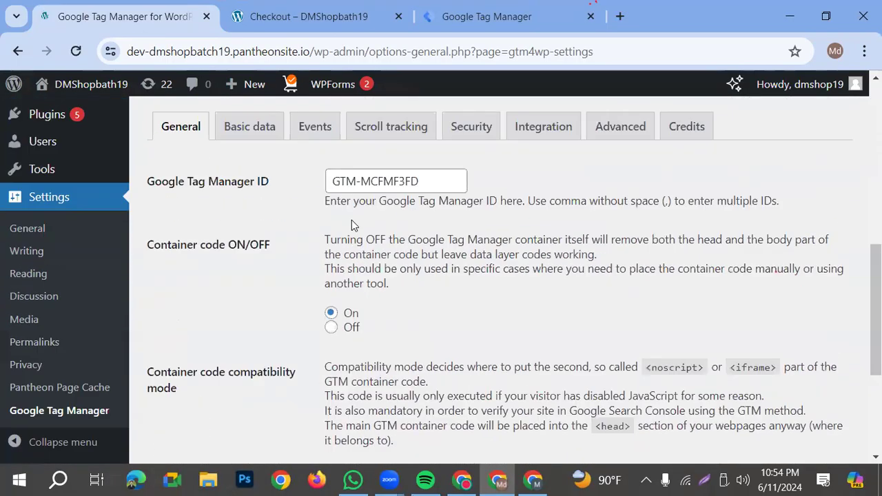
scroll(351, 220, down, 3)
scroll(402, 219, up, 5)
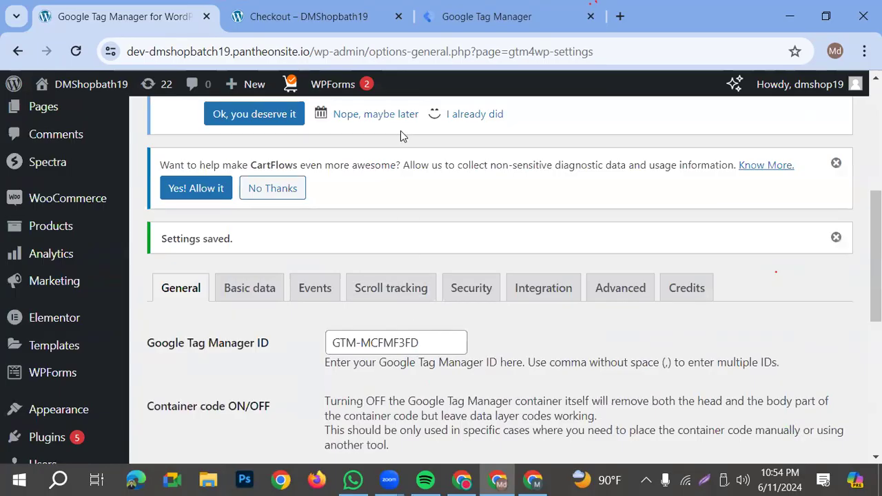
- Search the web in a new tab for "google tag assistant legacy" and open its Chrome Web Store page
click(515, 16)
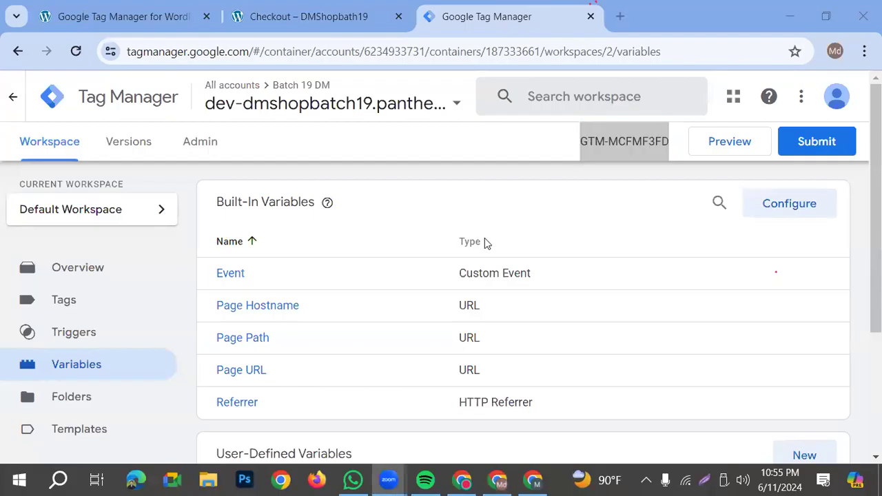
click(621, 18)
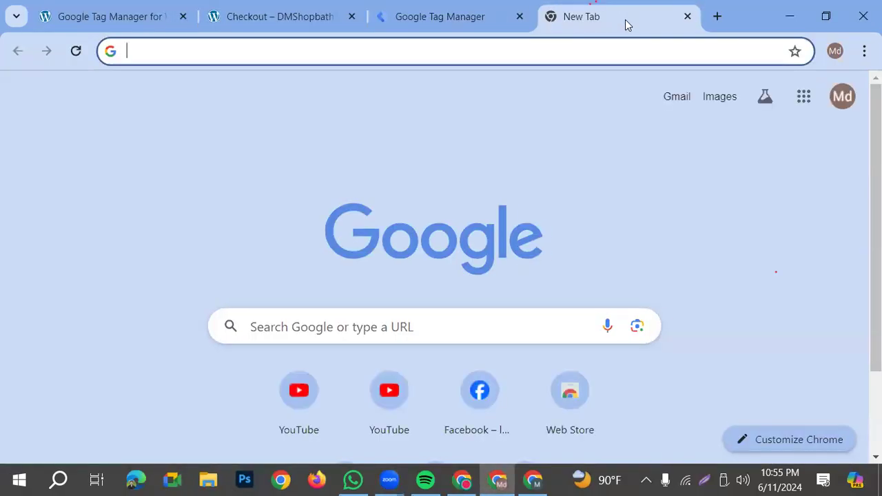
text(google ta)
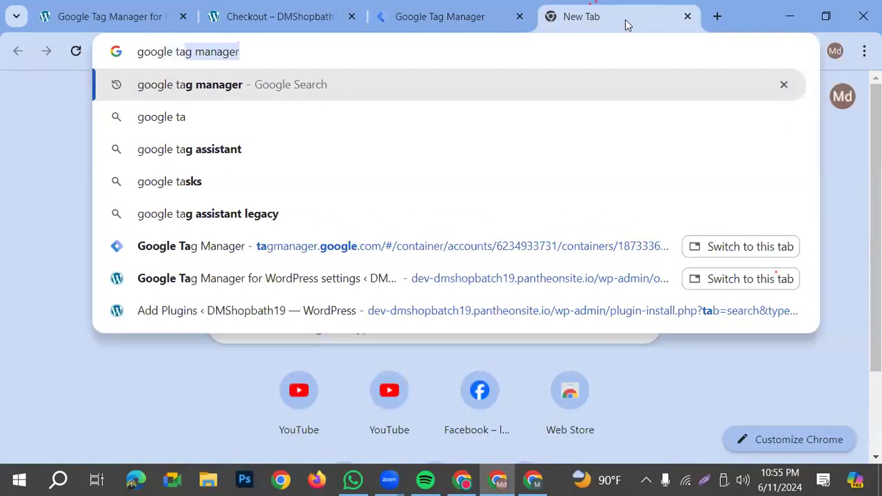
text(d)
key(Down)
key(Down)
key(Down)
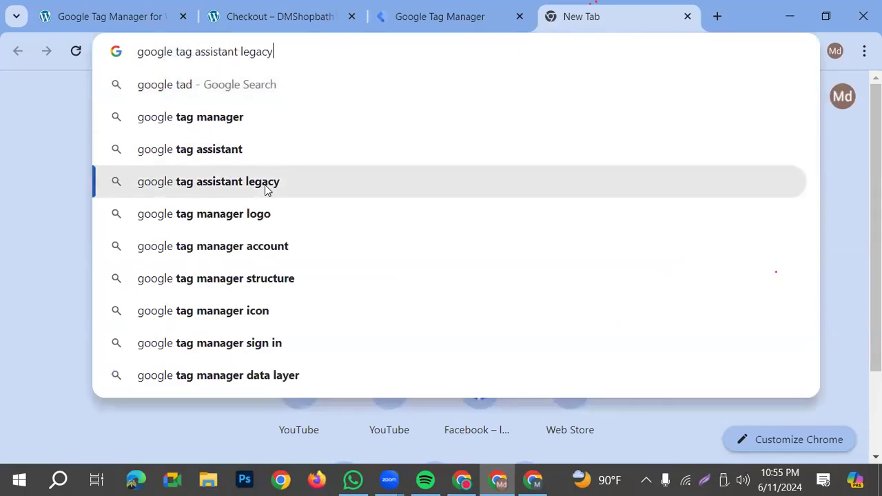
key(Return)
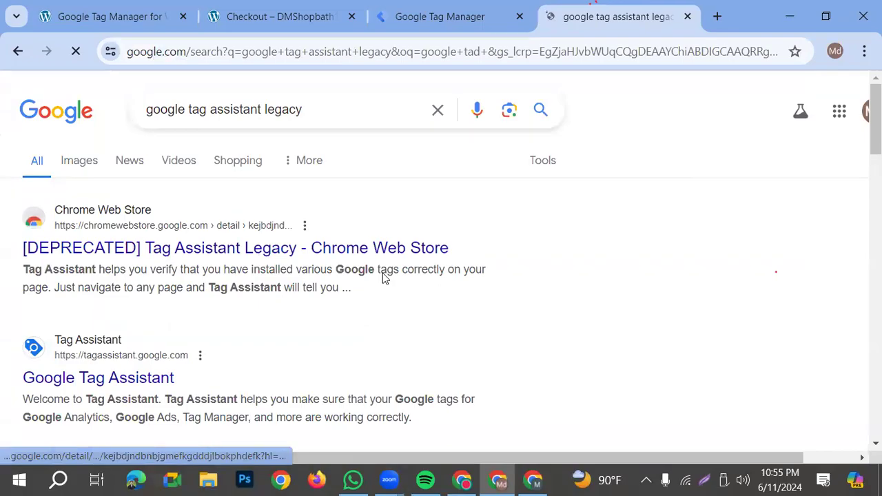
- Switch to another Chrome profile and open the "Paid Batch 19 (DM)" document in Google Docs
click(835, 52)
scroll(714, 406, down, 4)
click(705, 370)
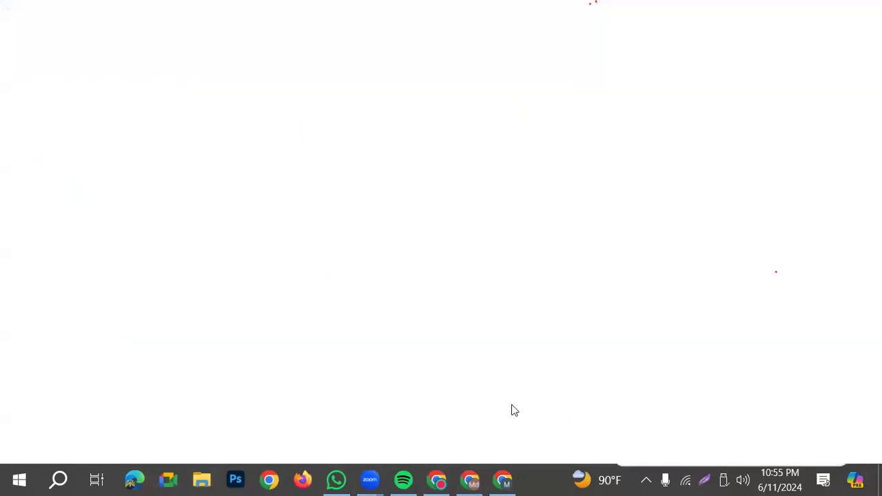
click(338, 392)
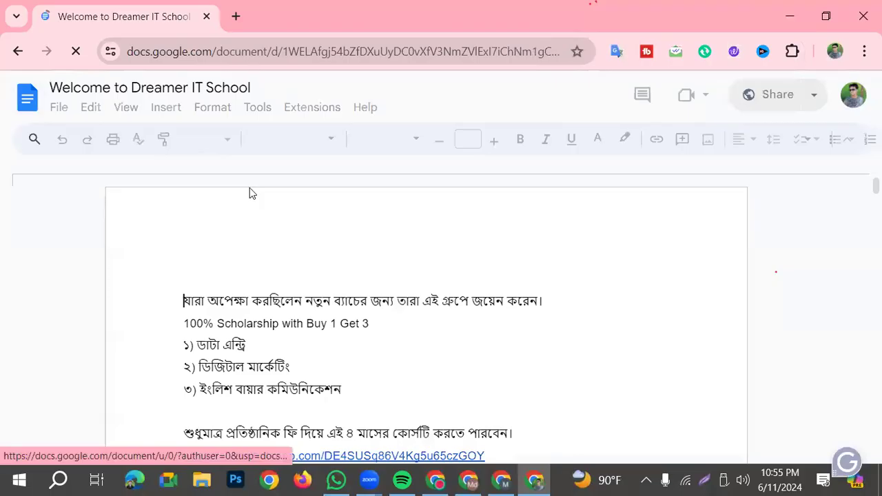
scroll(120, 340, down, 3)
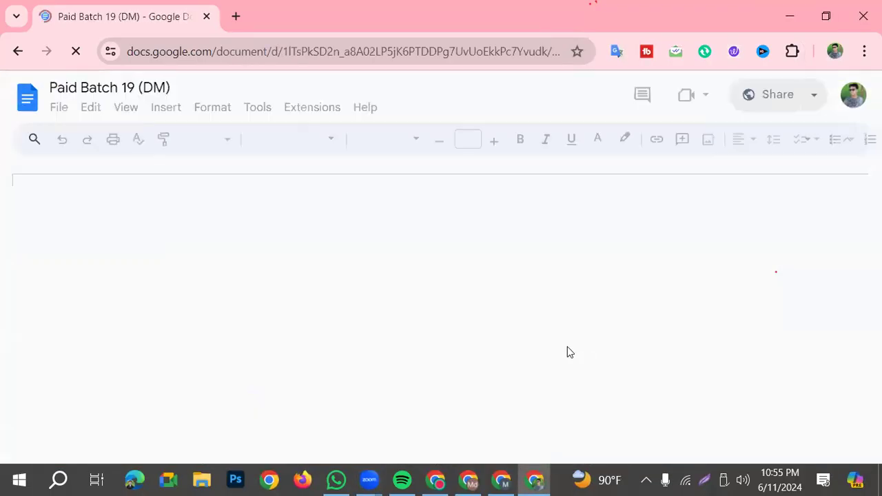
- End the Homework -07 numbered list after "Watch This Video 2 times" and start a plain paragraph below it
scroll(518, 318, down, 6)
scroll(516, 379, down, 20)
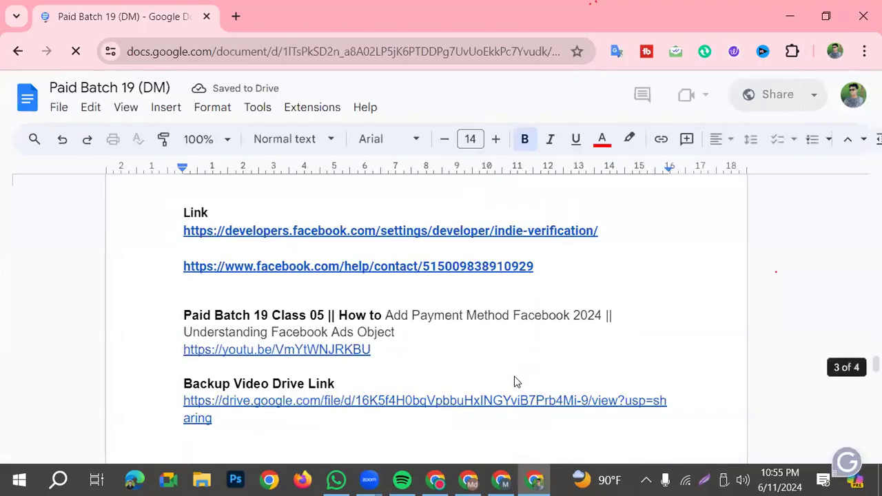
scroll(414, 373, up, 3)
click(321, 437)
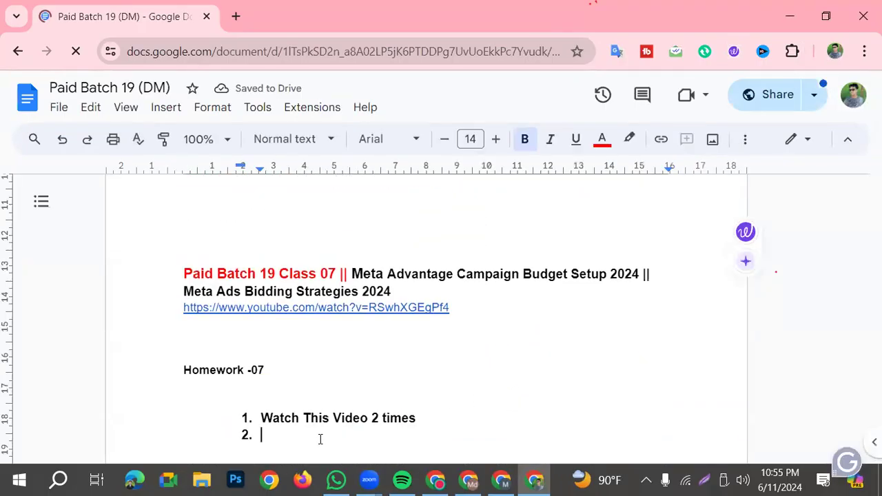
key(Return)
key(Return)
scroll(455, 365, down, 3)
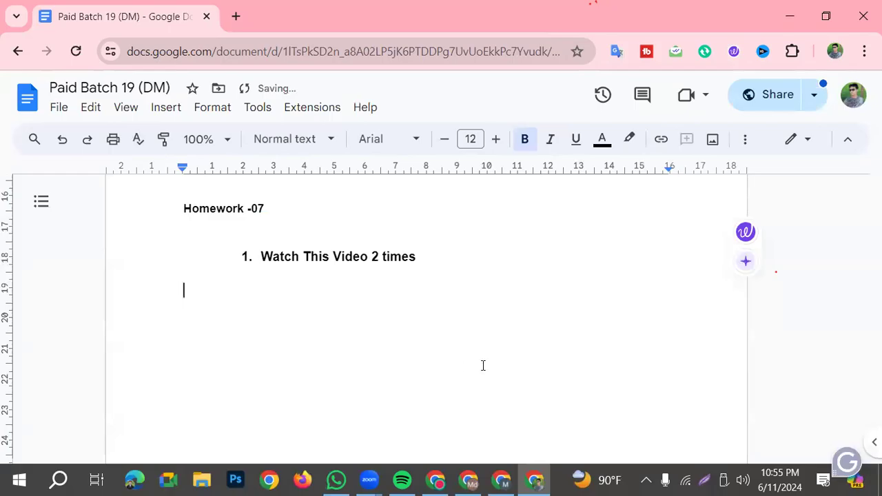
- Copy the Tag Assistant Legacy Chrome Web Store link and paste it below the Homework -07 item in the "Paid Batch 19 (DM)" document
click(505, 479)
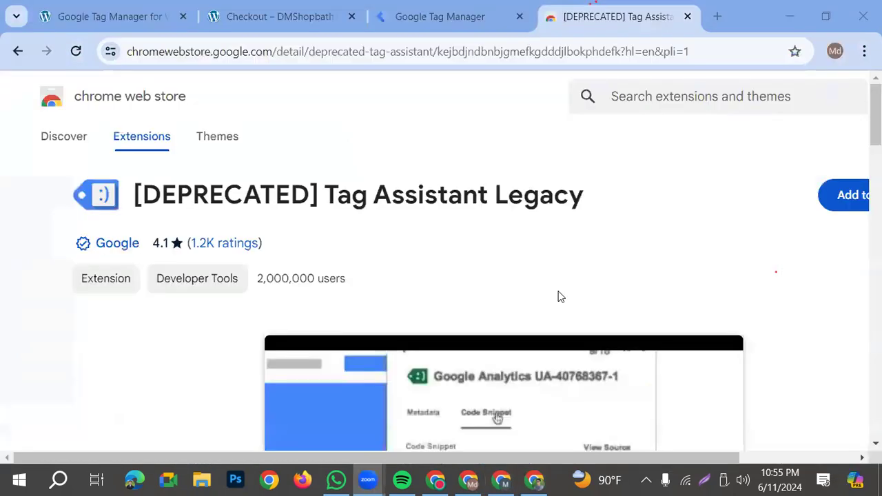
click(425, 16)
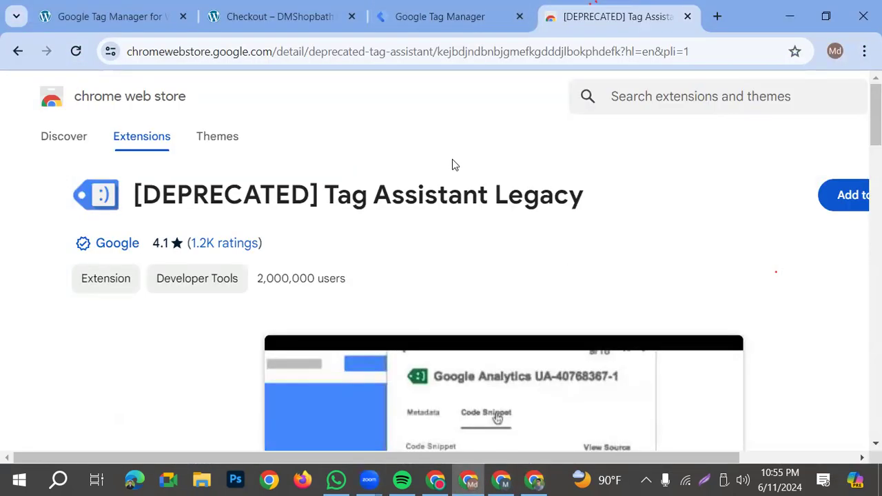
click(447, 59)
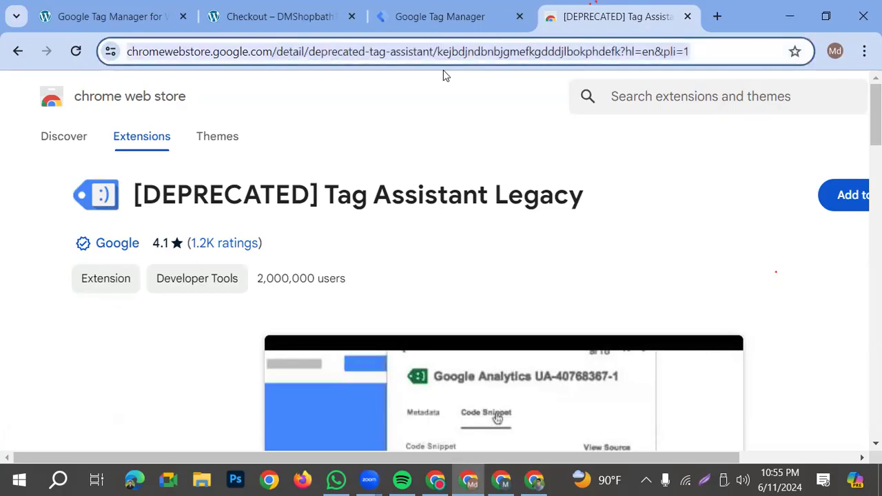
key(ctrl+c)
key(alt+Tab)
key(ctrl+v)
key(Return)
- Return to the Tag Assistant Legacy store page, add the extension to this Chrome profile, and pin it
click(502, 481)
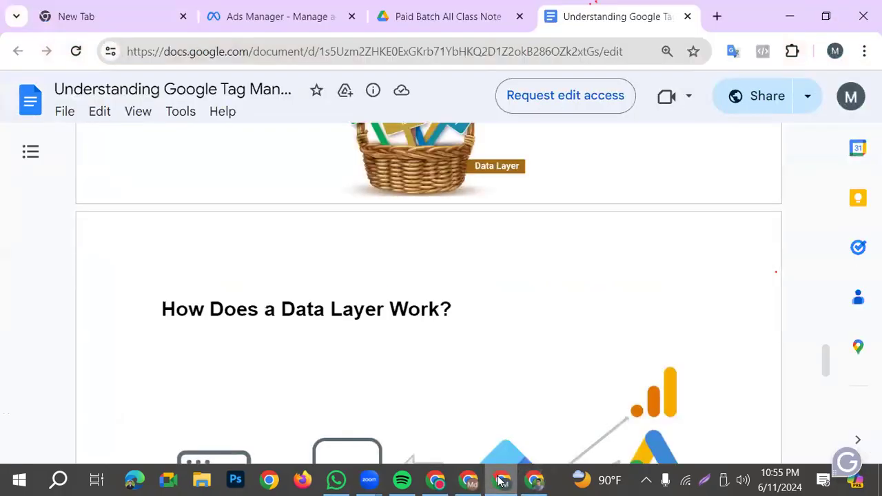
click(469, 480)
click(852, 196)
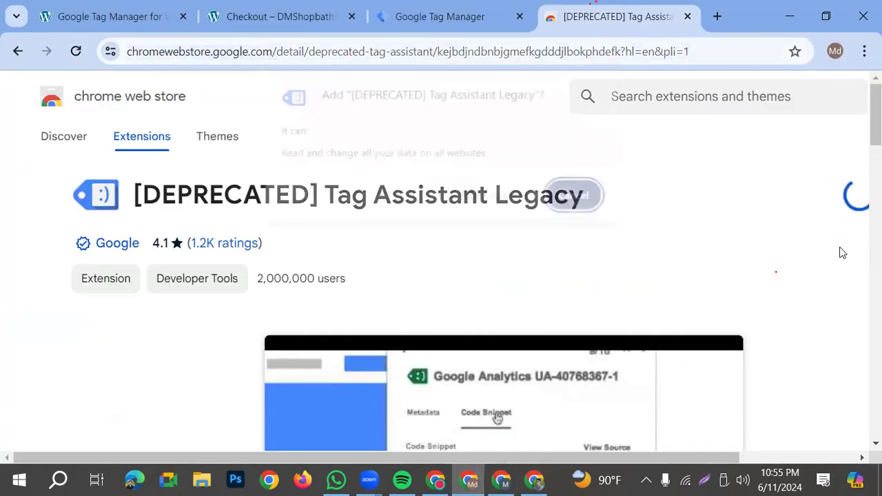
click(490, 200)
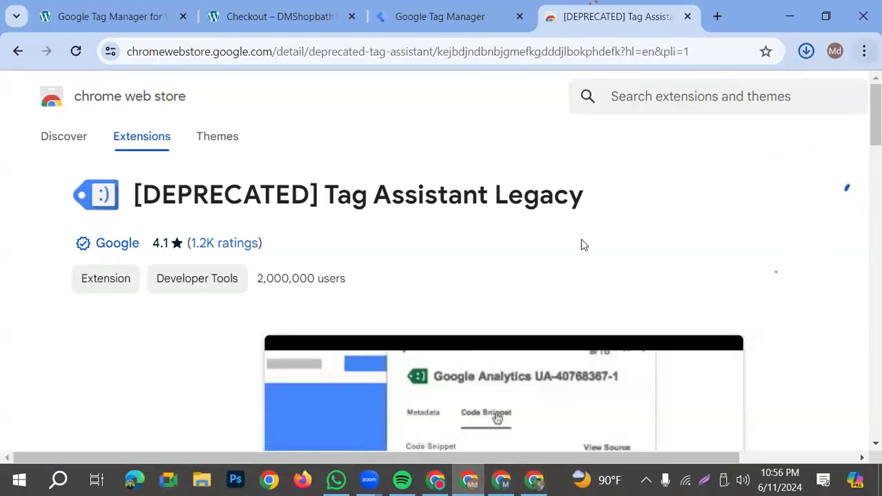
click(790, 51)
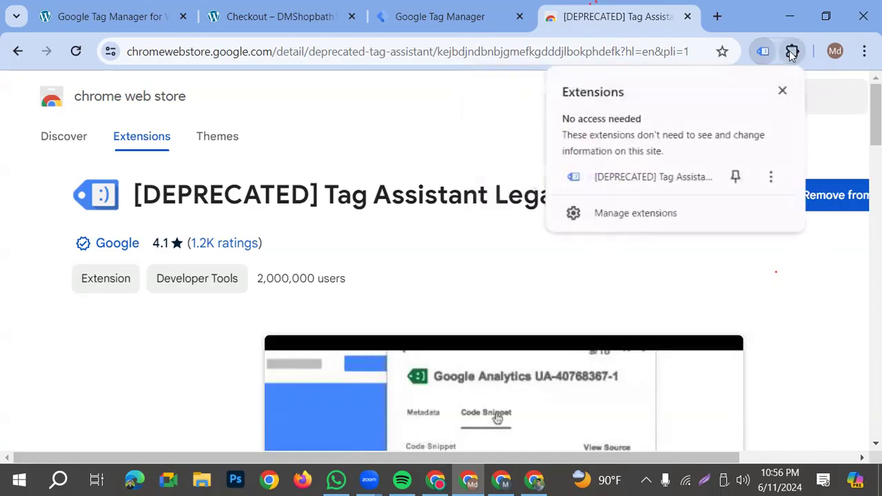
click(735, 178)
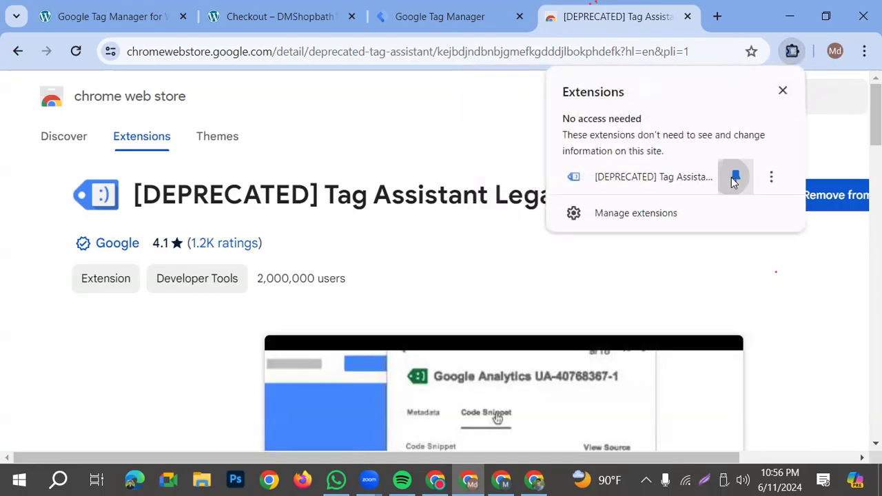
click(716, 480)
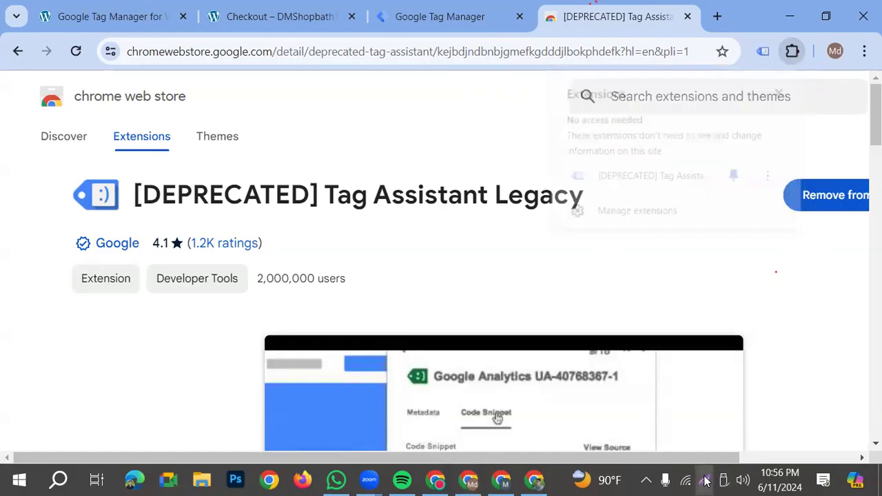
drag(641, 480, 792, 54)
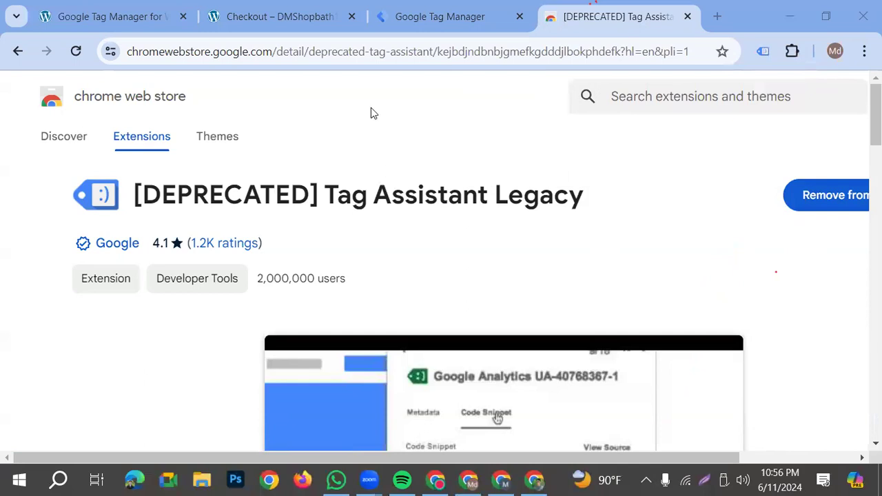
- Return to the Tag Manager workspace and start preview mode for the shop's container
click(442, 17)
click(384, 147)
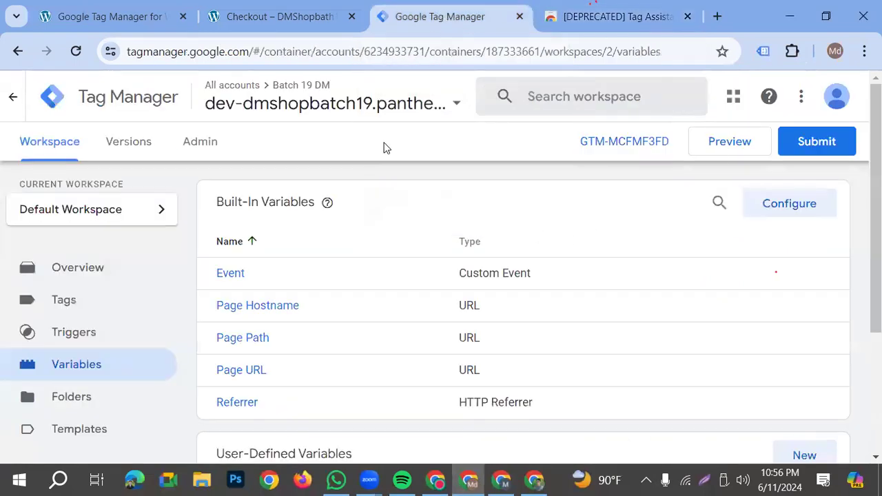
click(705, 481)
mouse_move(716, 425)
mouse_down()
mouse_move(774, 186)
mouse_move(732, 144)
mouse_move(729, 154)
mouse_up()
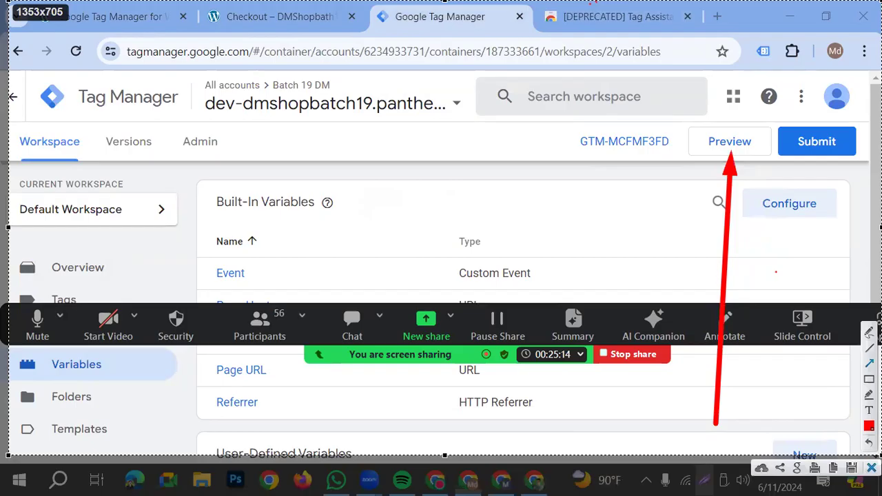
click(717, 153)
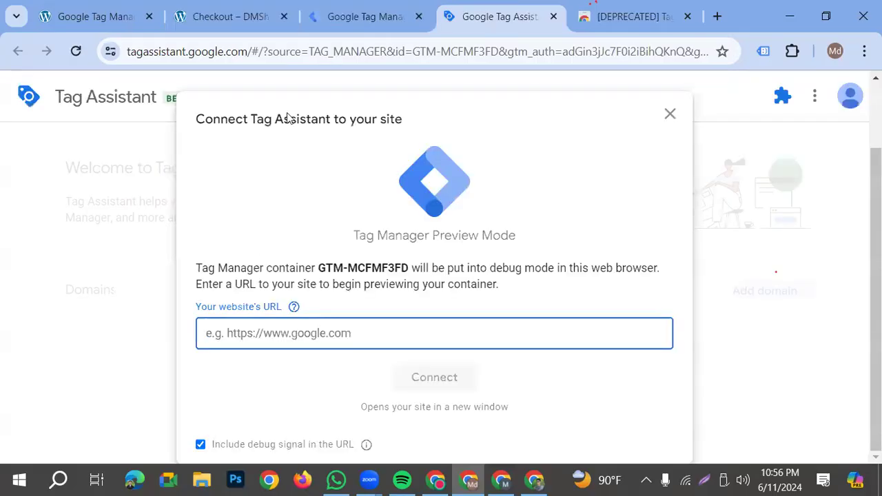
click(310, 17)
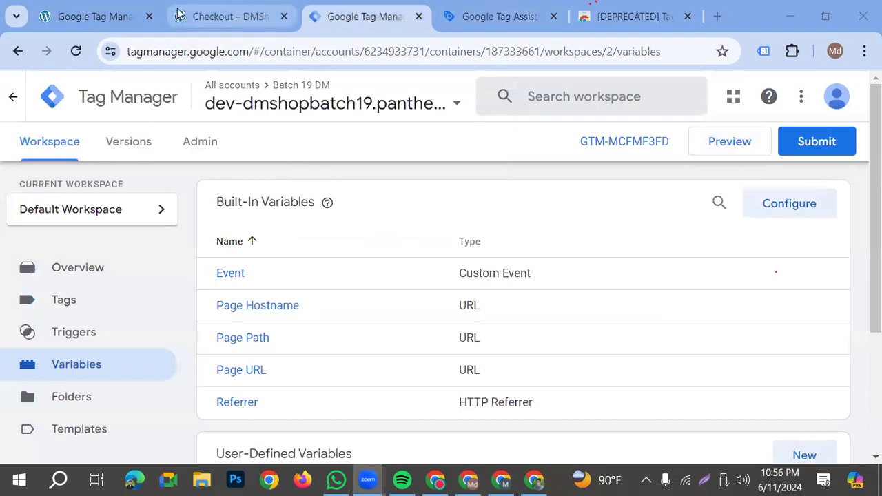
click(117, 16)
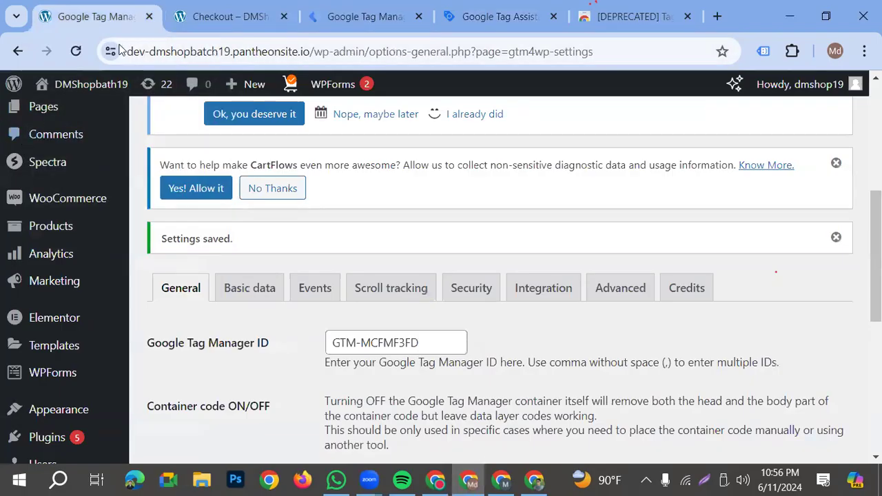
click(213, 9)
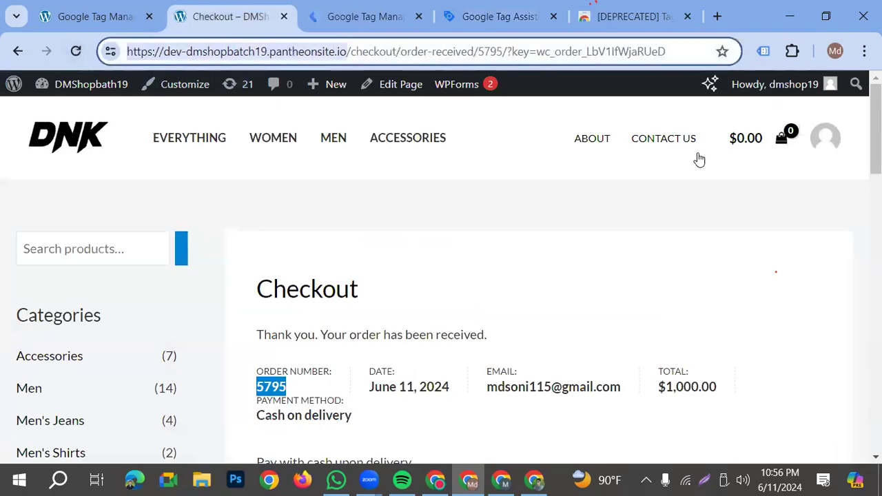
click(483, 13)
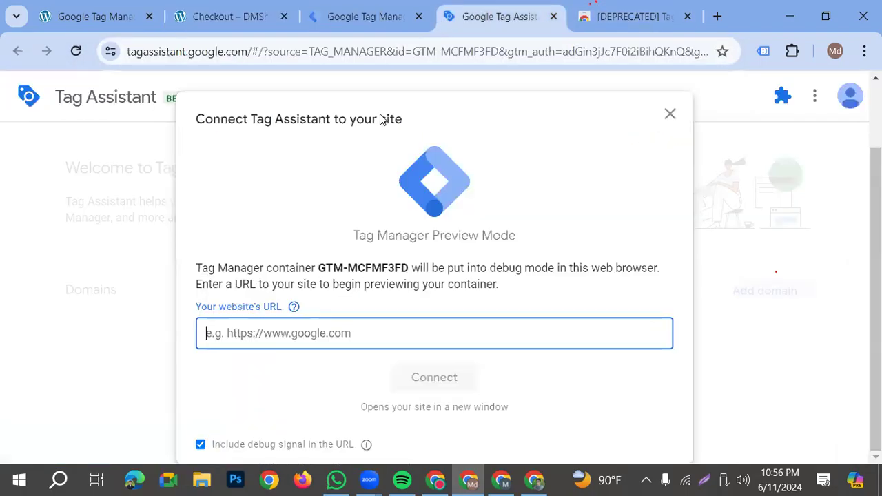
text(https://dev-dmshopbatch19.pantheonsite.io/)
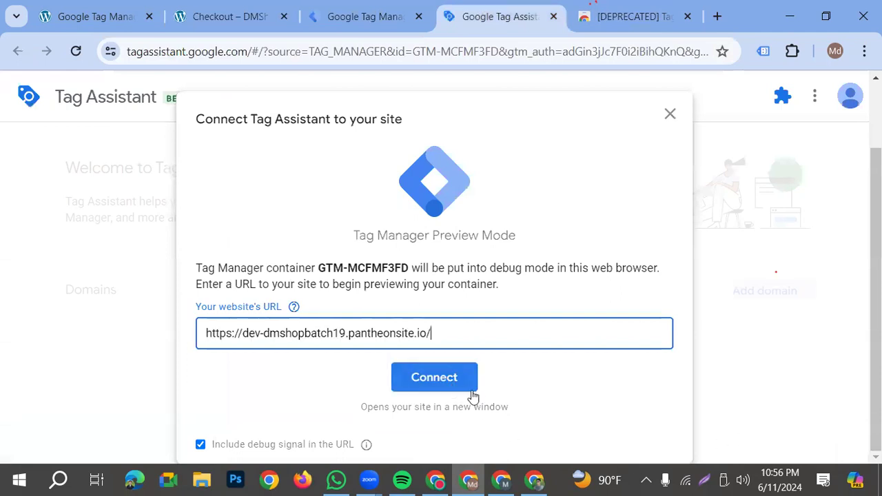
click(716, 479)
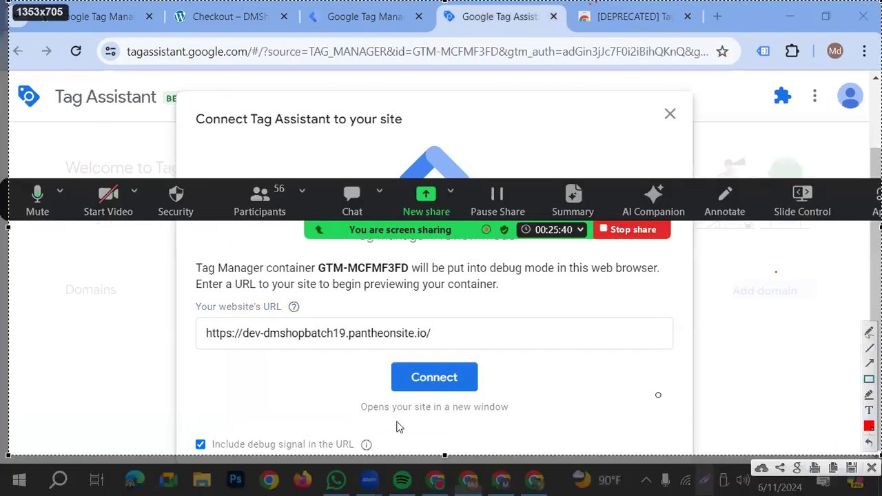
drag(373, 342, 522, 401)
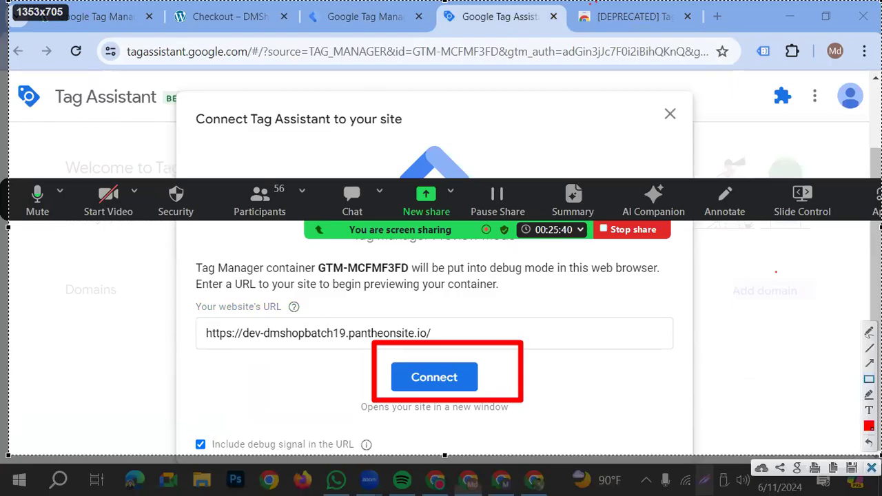
click(467, 381)
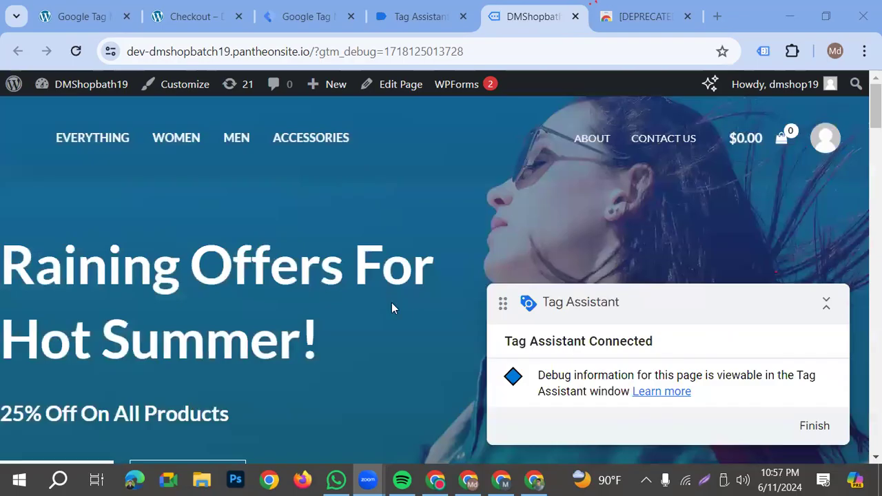
- Examine the Data Layer values that Tag Assistant recorded for the shop's home page, including customer fields and featured items
scroll(274, 352, down, 6)
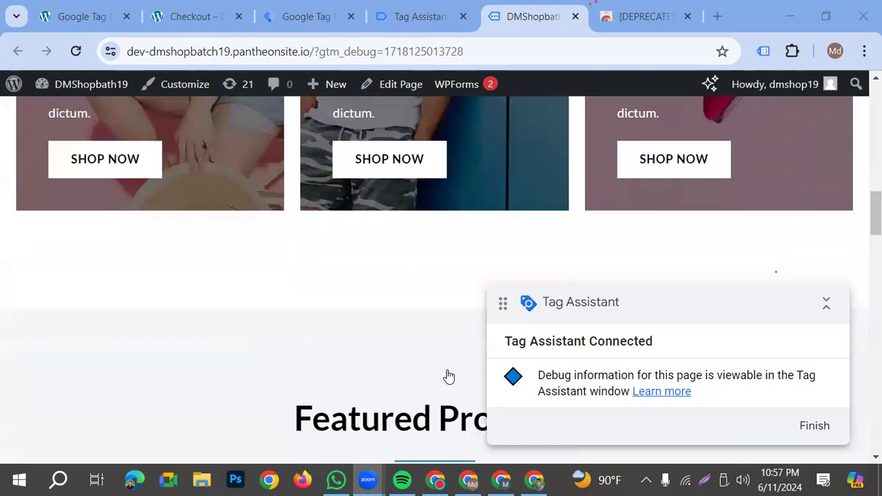
click(421, 17)
scroll(542, 406, down, 1)
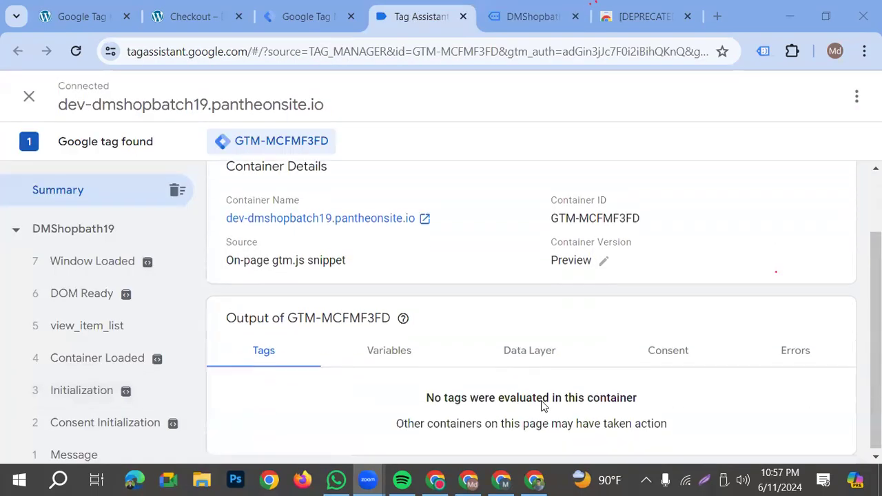
click(518, 359)
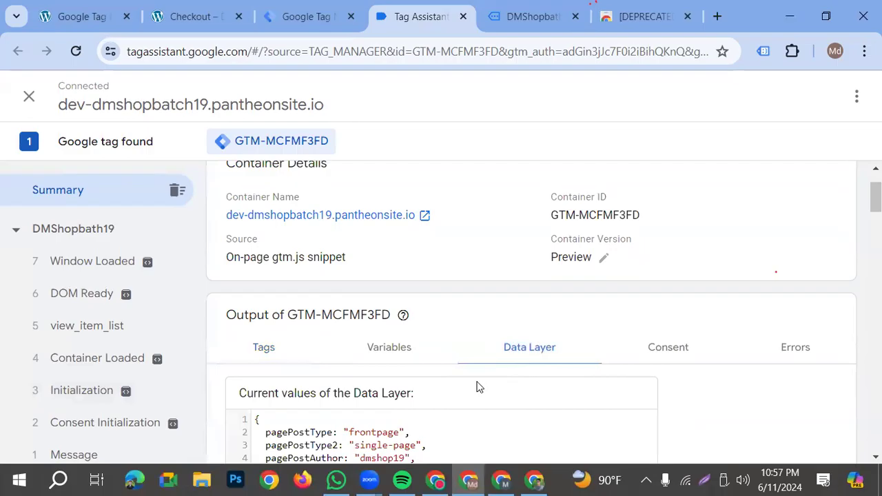
scroll(480, 387, down, 5)
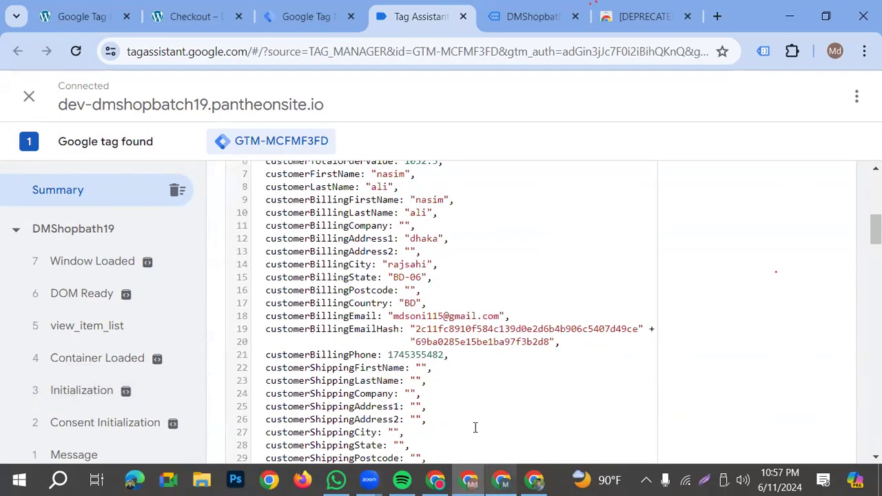
scroll(459, 388, down, 5)
scroll(454, 386, down, 6)
scroll(454, 386, down, 12)
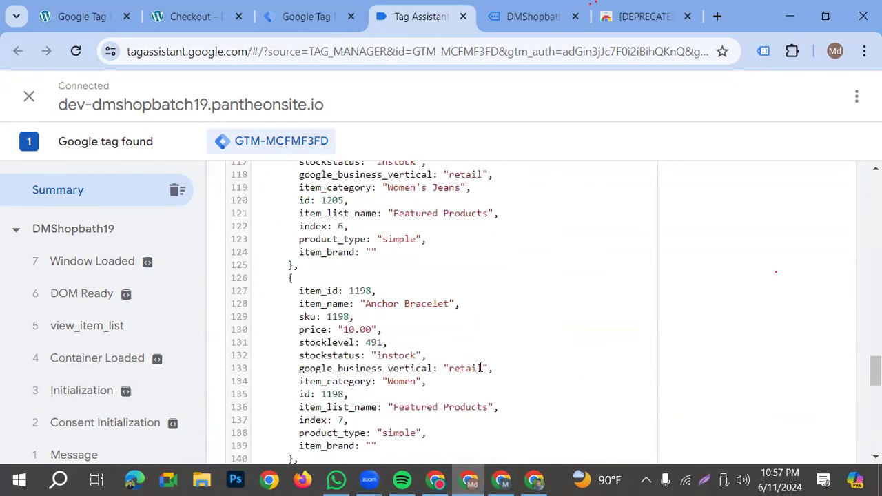
scroll(457, 386, up, 18)
scroll(448, 410, up, 8)
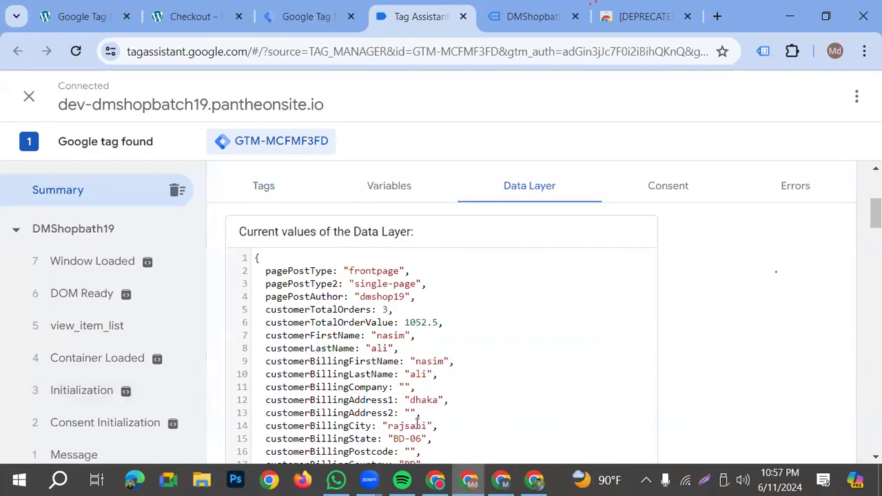
scroll(414, 324, down, 4)
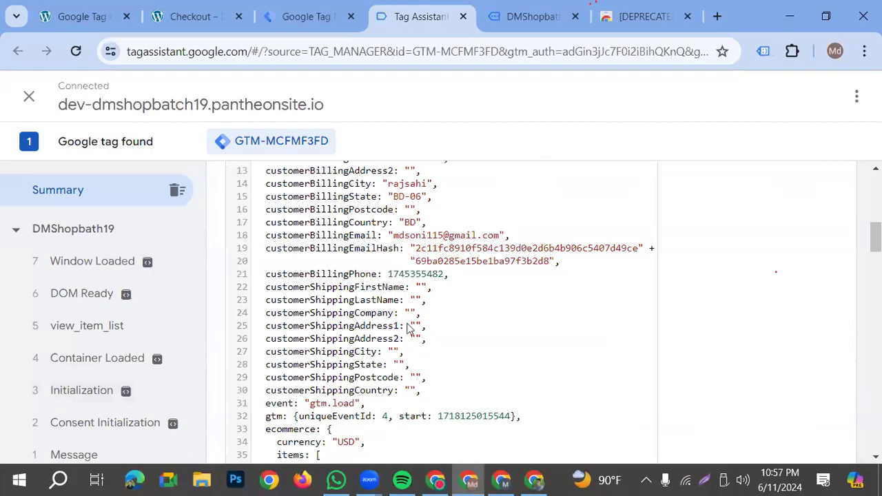
- Open the Basic Blue Jeans product page from the connected shop's Featured Products
key(ctrl+Tab)
scroll(324, 361, up, 6)
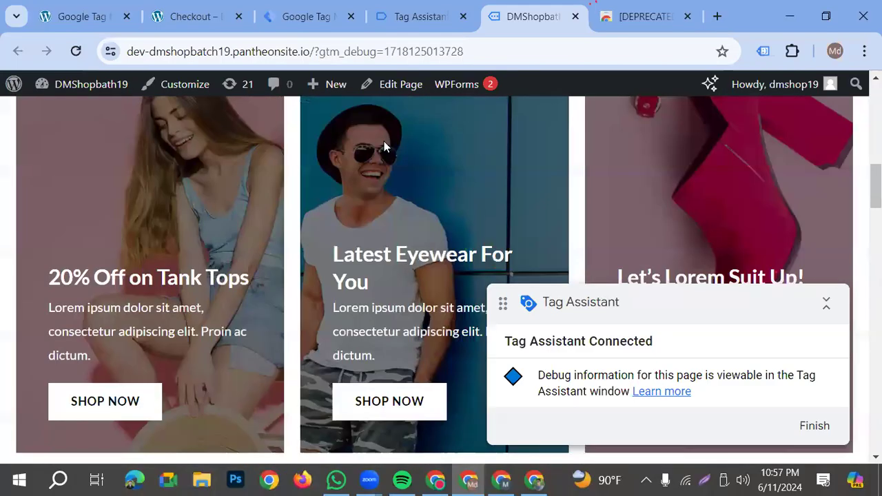
click(386, 12)
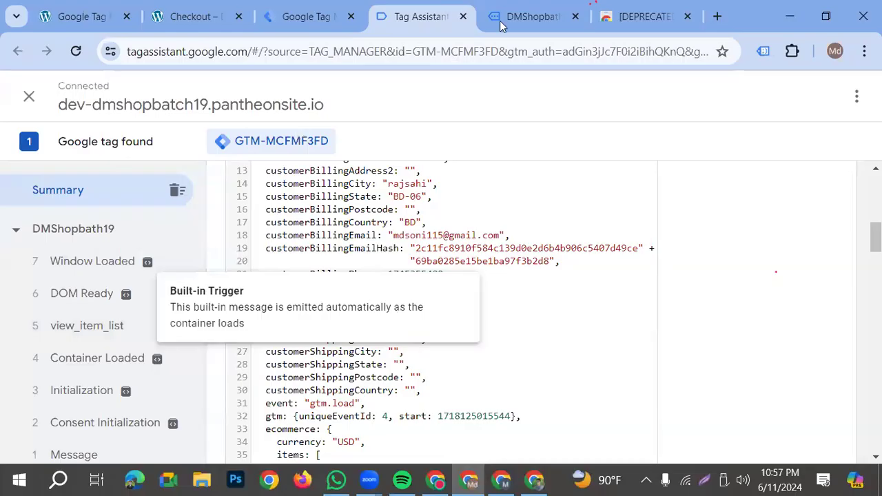
click(531, 17)
scroll(485, 165, down, 5)
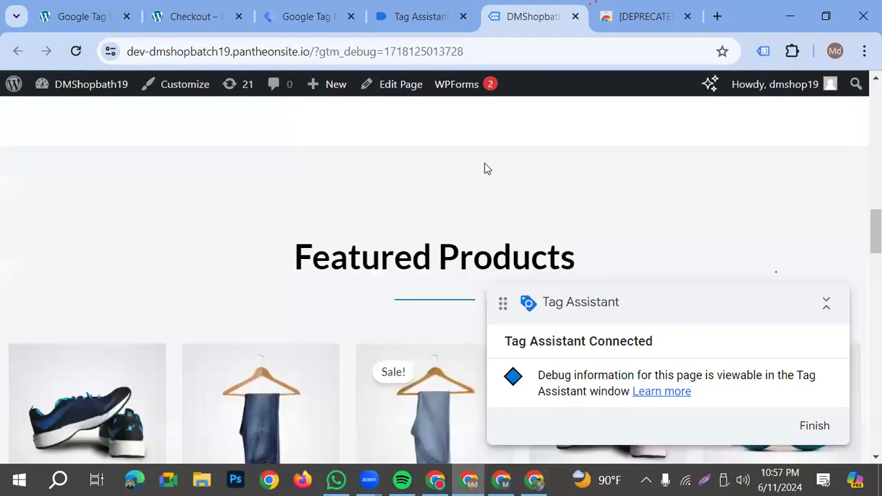
scroll(275, 413, down, 4)
scroll(386, 345, up, 1)
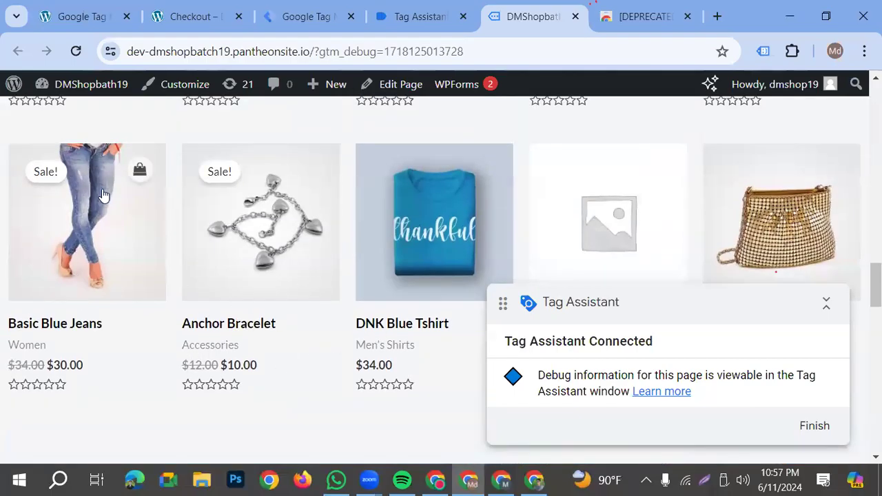
click(85, 251)
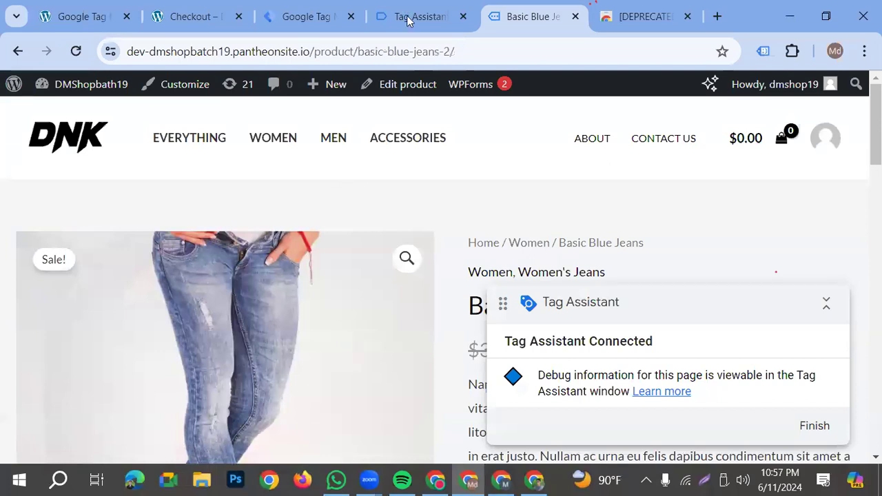
- Open the view_item event of the Basic Blue Jeans page in Tag Assistant to view its Data Layer values
click(307, 17)
click(399, 20)
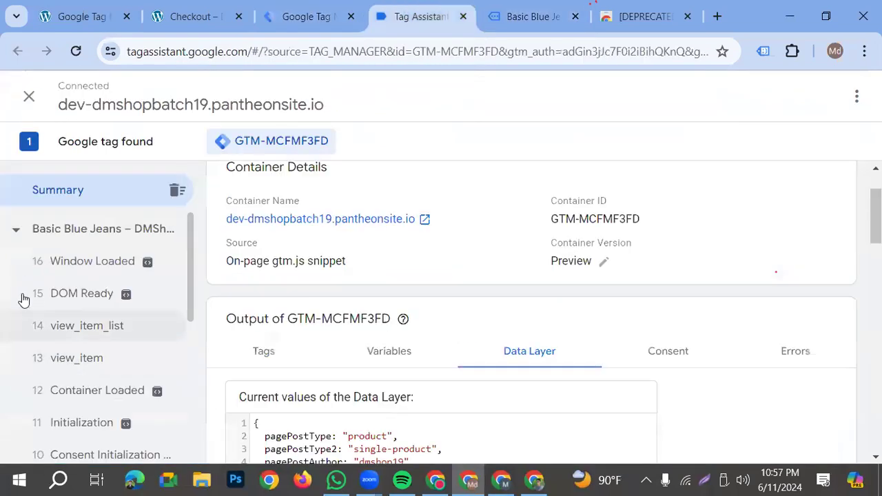
click(85, 366)
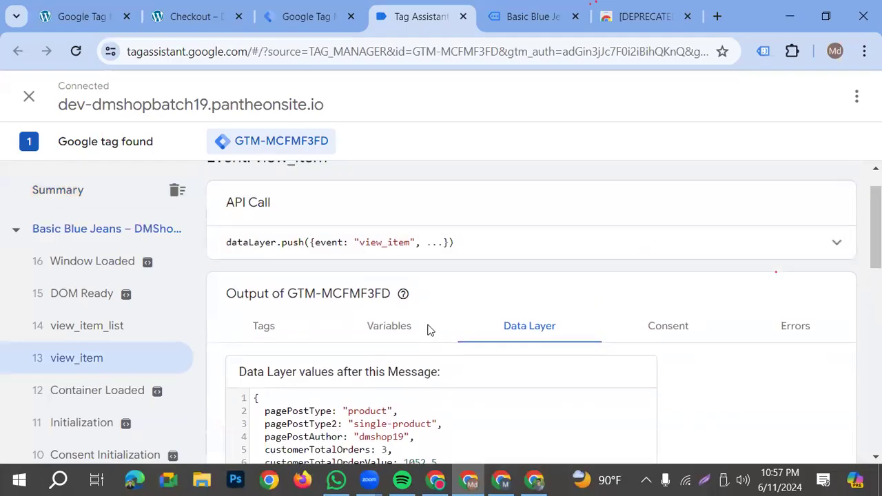
- Return to the connected Basic Blue Jeans product page and add the product to the cart
click(518, 20)
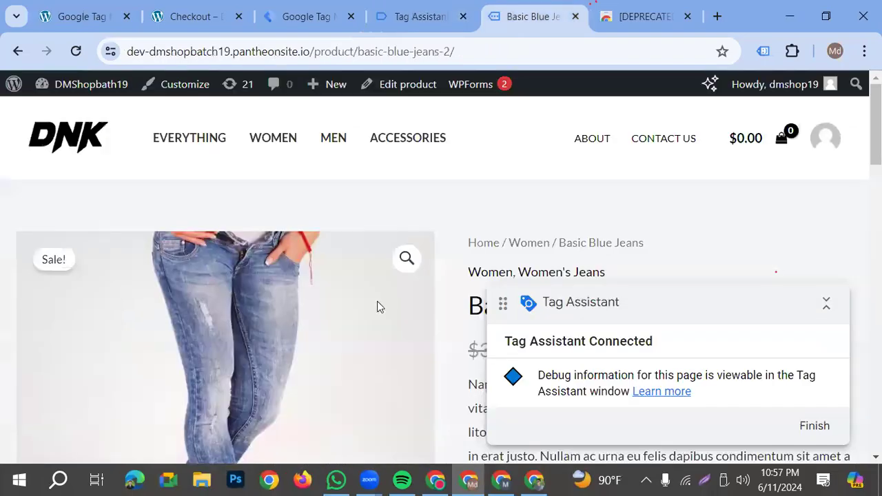
scroll(368, 311, down, 9)
scroll(511, 281, up, 5)
click(660, 201)
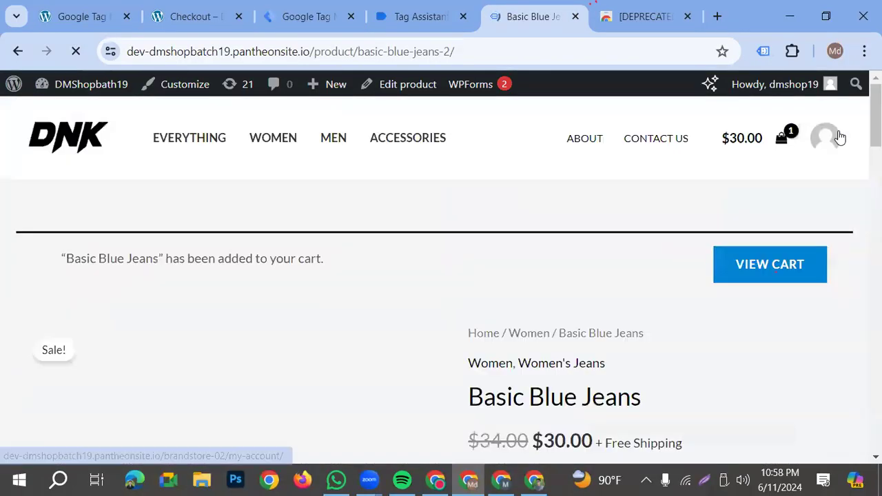
- Open the add_to_cart event of the Basic Blue Jeans page in Tag Assistant to view its Data Layer values
click(399, 6)
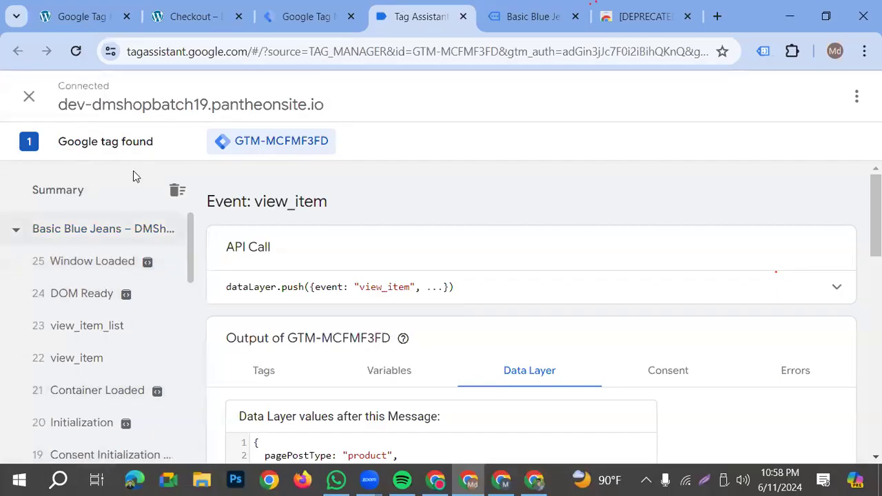
scroll(122, 258, down, 2)
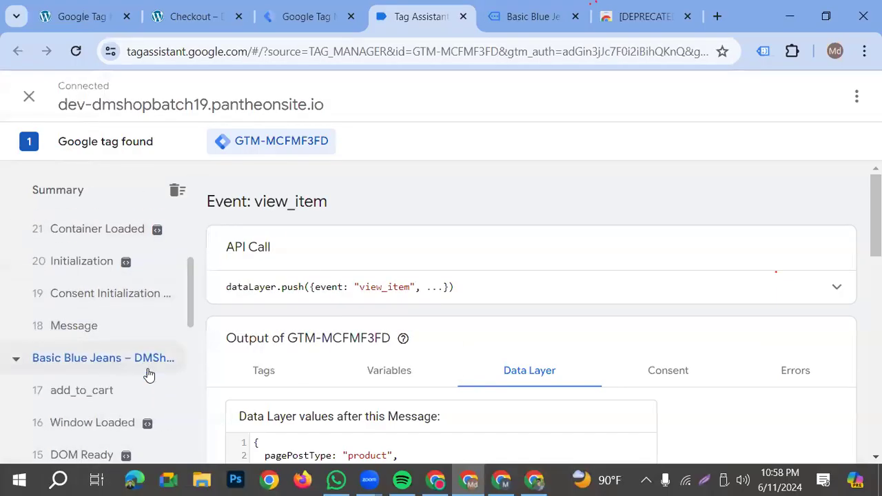
click(108, 392)
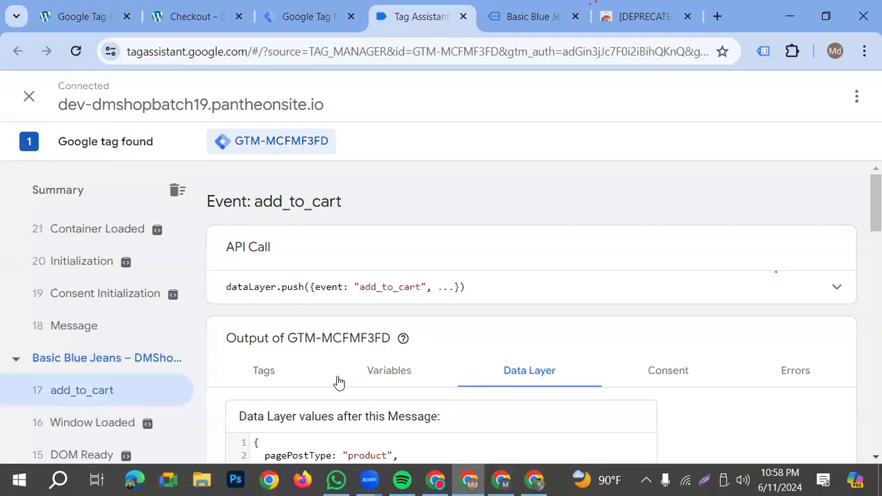
scroll(339, 382, down, 1)
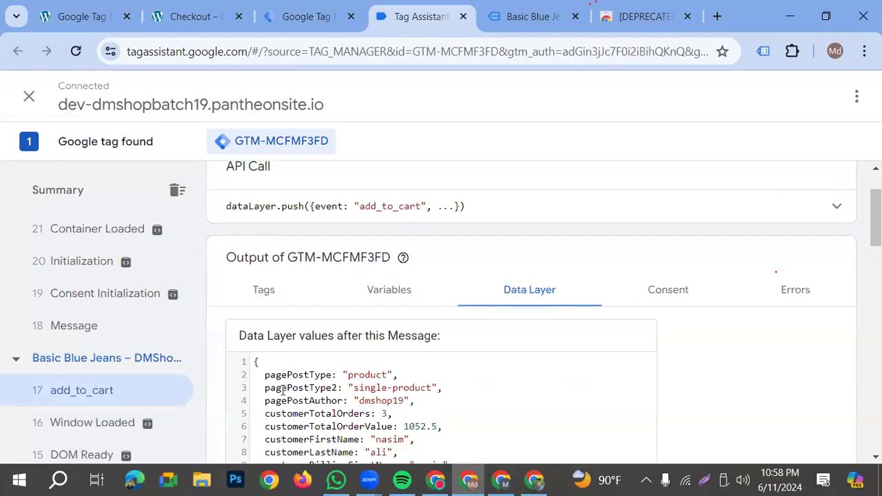
click(516, 15)
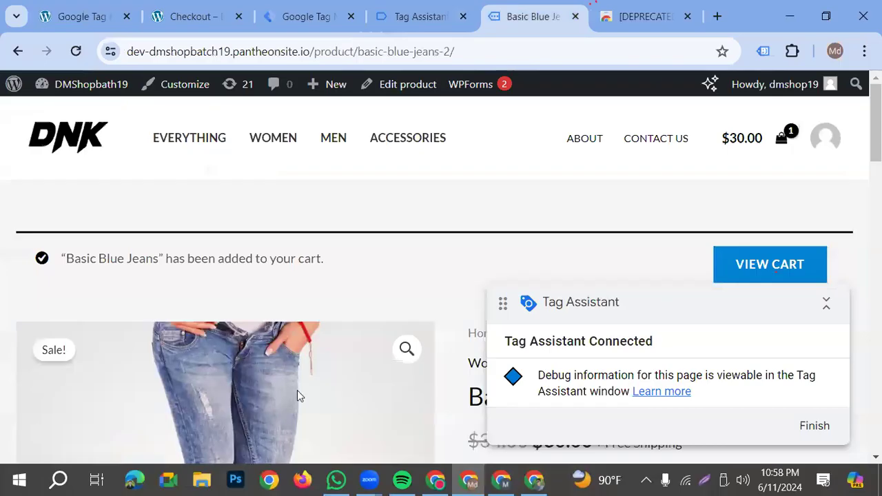
scroll(297, 395, down, 15)
scroll(351, 370, up, 12)
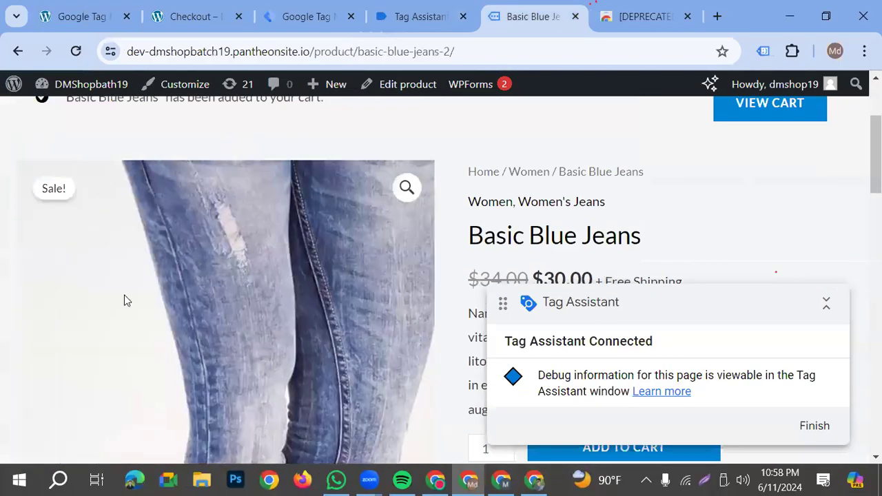
scroll(125, 301, up, 2)
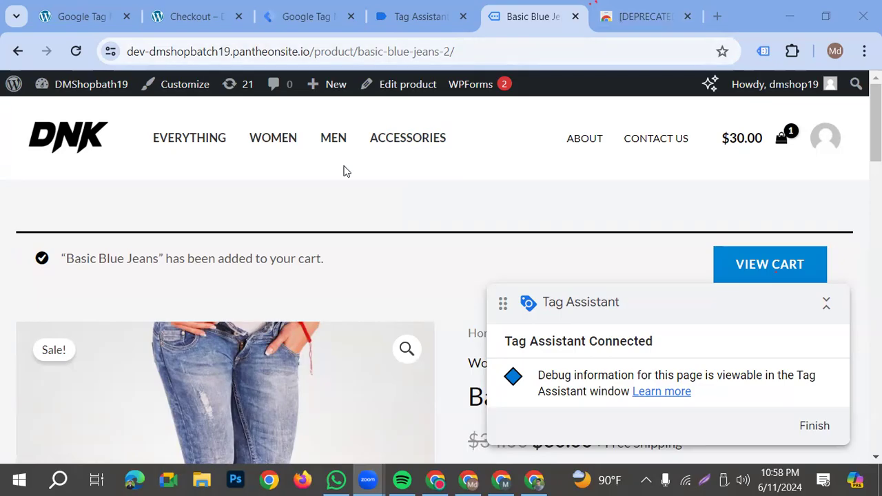
- Switch to Meta Ads Manager and open the batch 19 Traffic Ad Set to examine its budget, location and audience settings
click(502, 480)
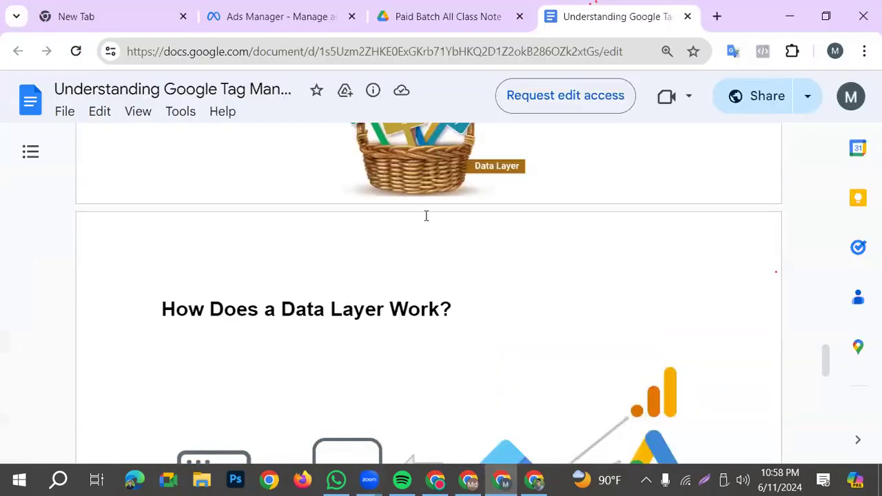
click(304, 14)
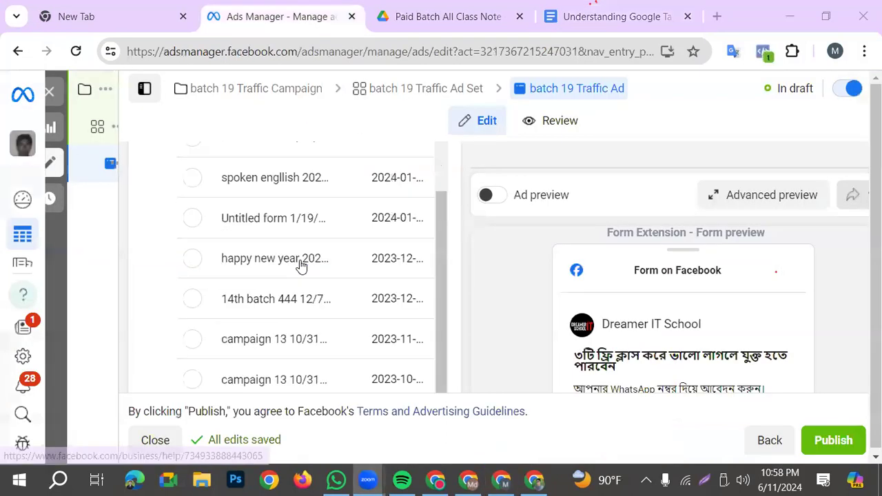
scroll(318, 166, up, 2)
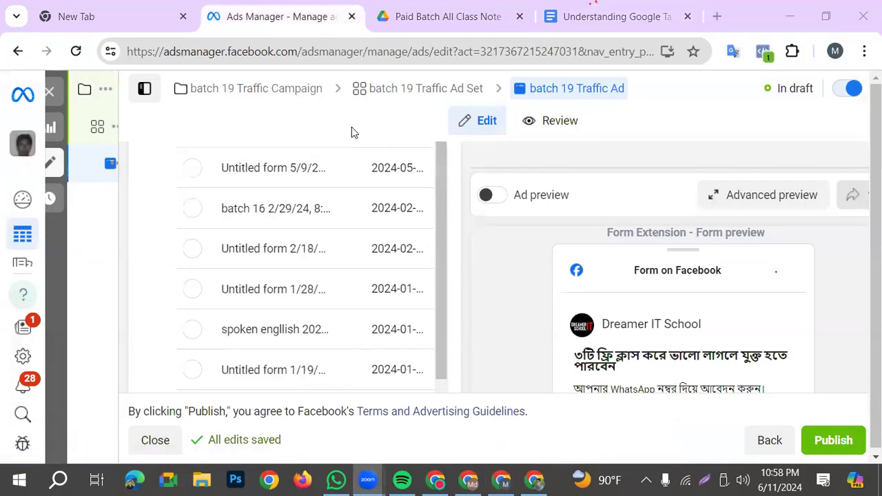
click(376, 100)
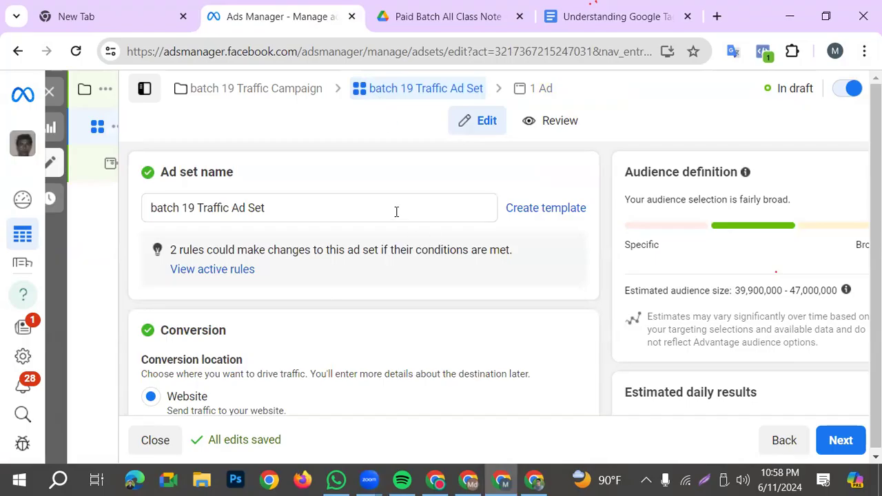
scroll(351, 315, down, 6)
scroll(350, 318, down, 10)
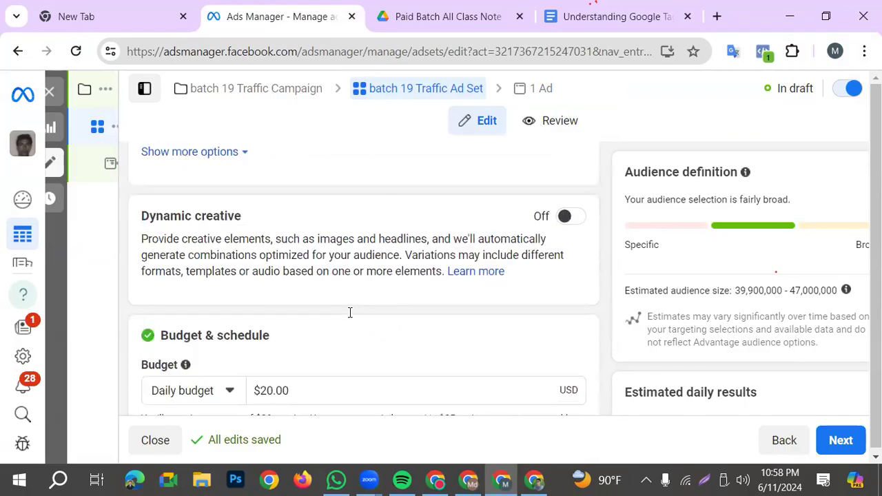
scroll(358, 311, down, 5)
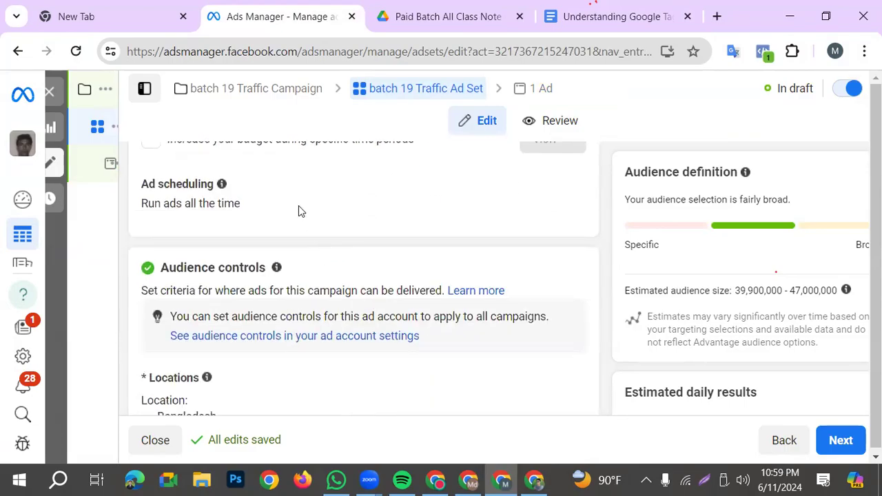
scroll(300, 211, down, 2)
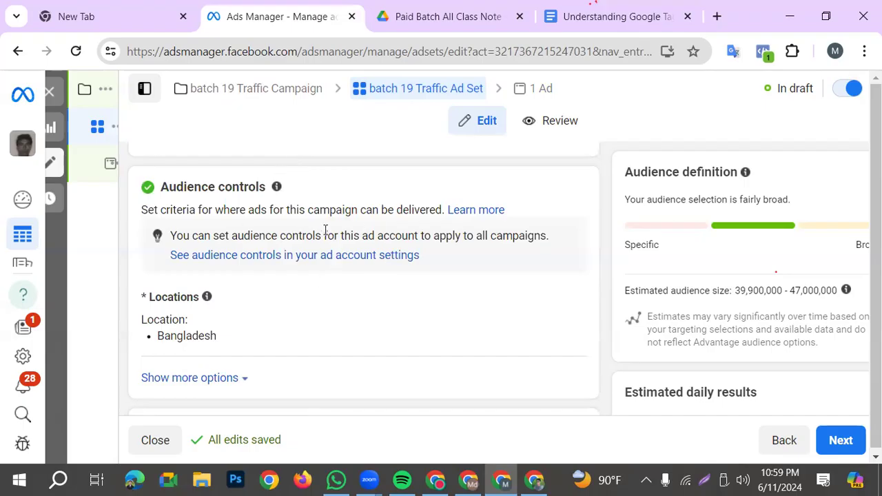
scroll(327, 248, down, 3)
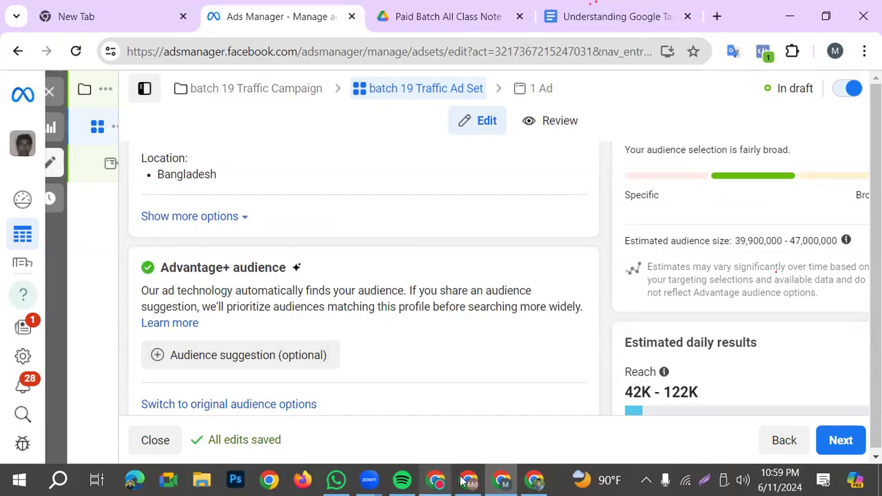
- Open ChatGPT in a new browser tab in the window with the Paid Batch 19 (DM) document
click(535, 480)
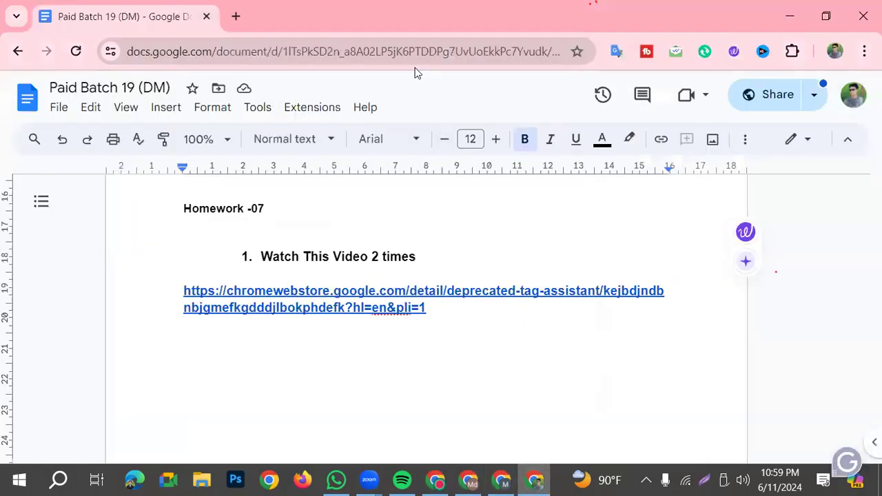
click(235, 8)
text(c)
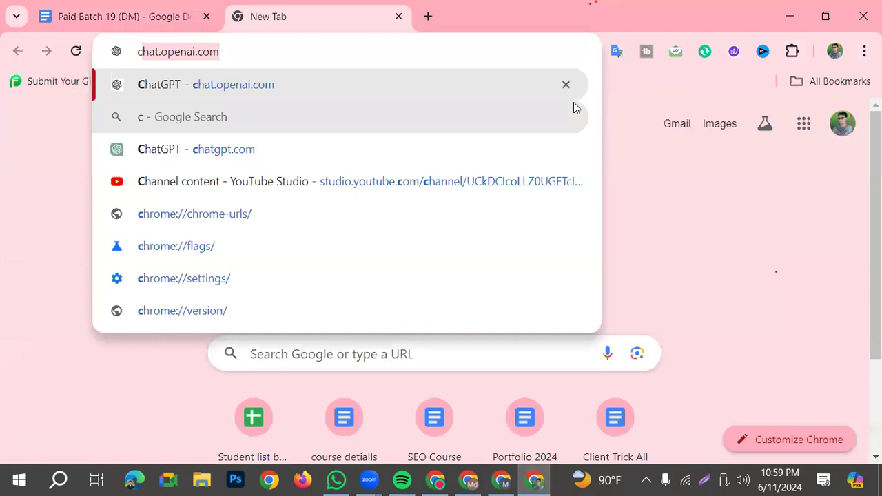
key(Return)
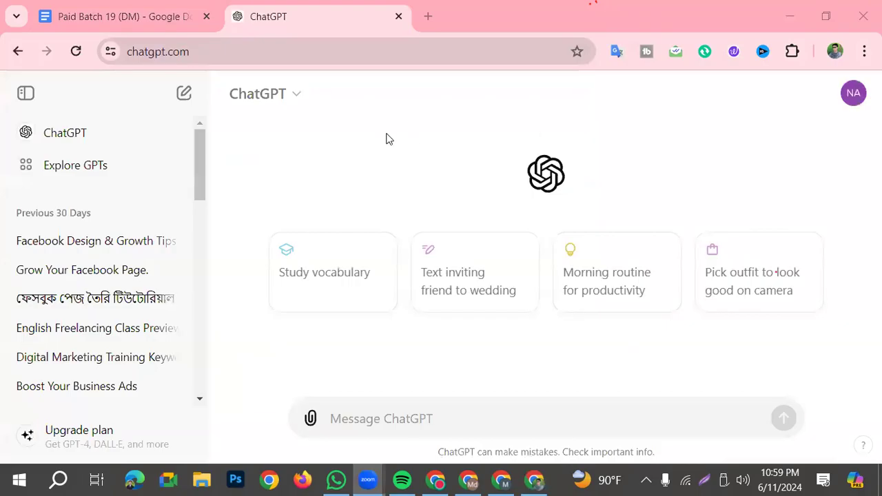
- Send ChatGPT the prompt "please write buyer persona for facebook ads Shoes"
click(414, 419)
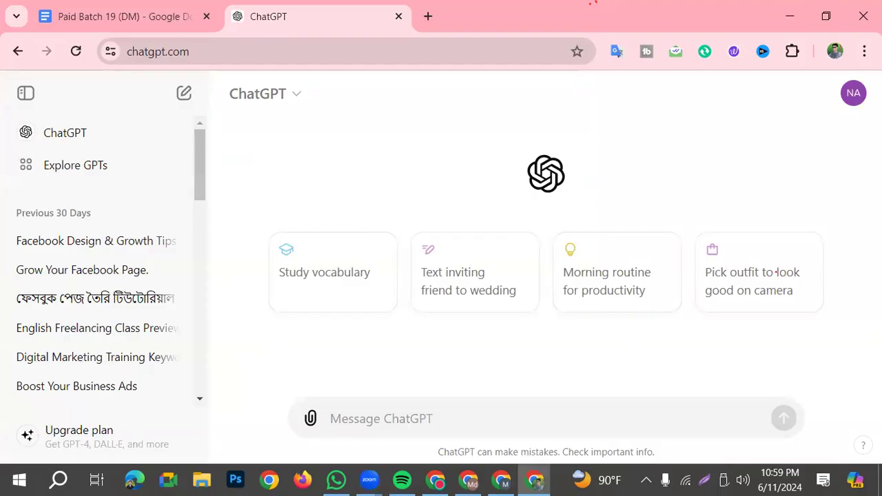
text(ple)
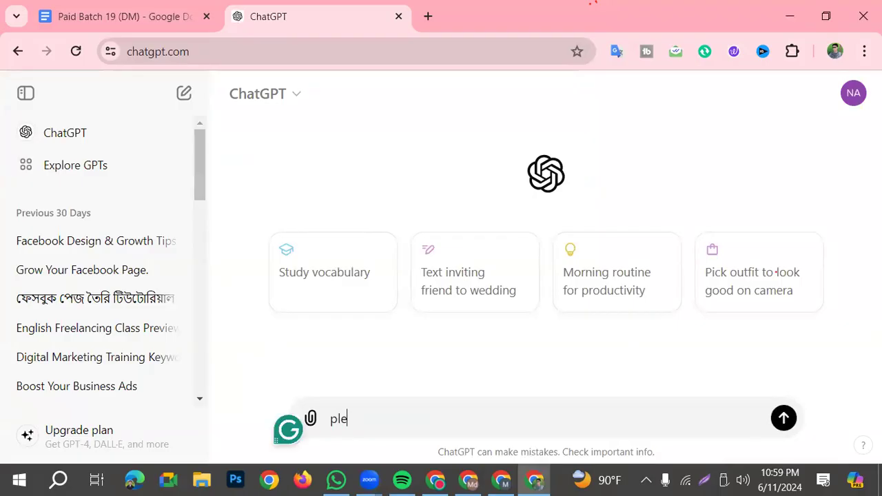
text(ase write )
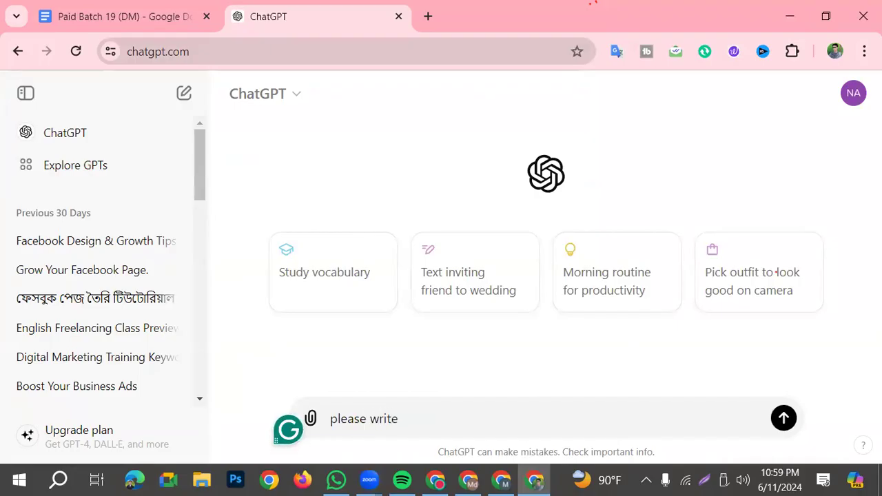
text(buyer per)
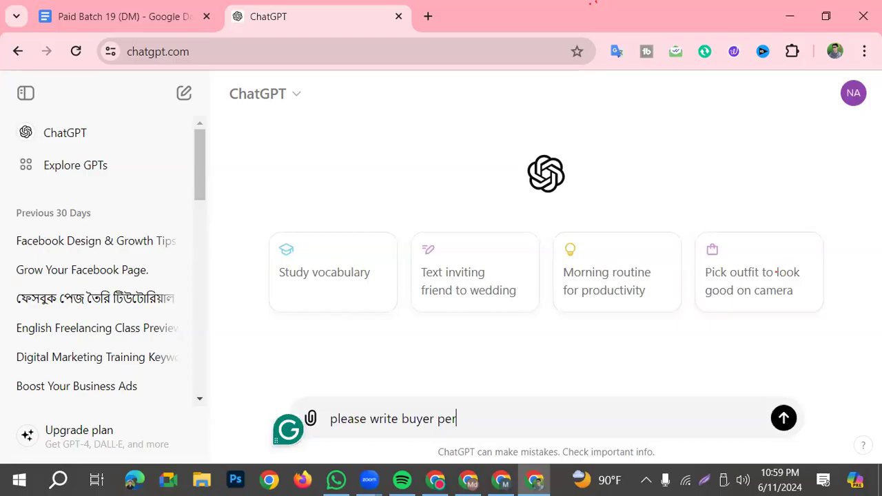
text(sona for facebook ads)
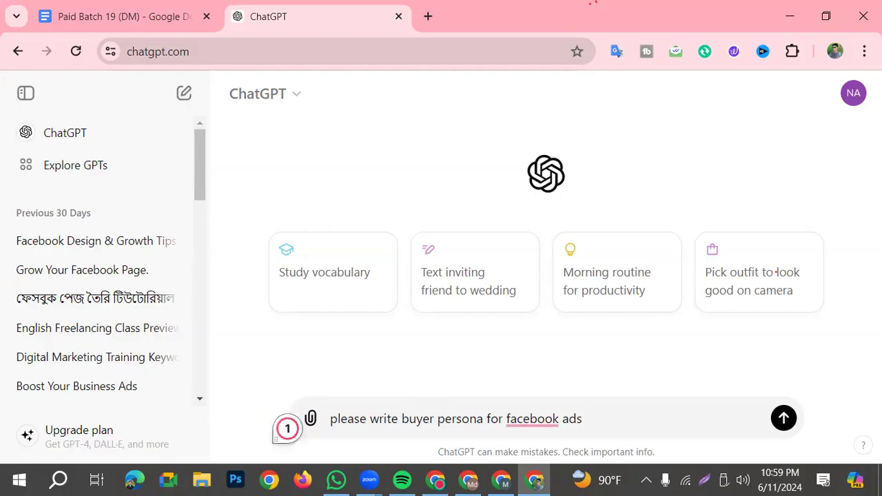
text(Ecoomm)
key(BackSpace)
key(BackSpace)
text(Sho)
key(Return)
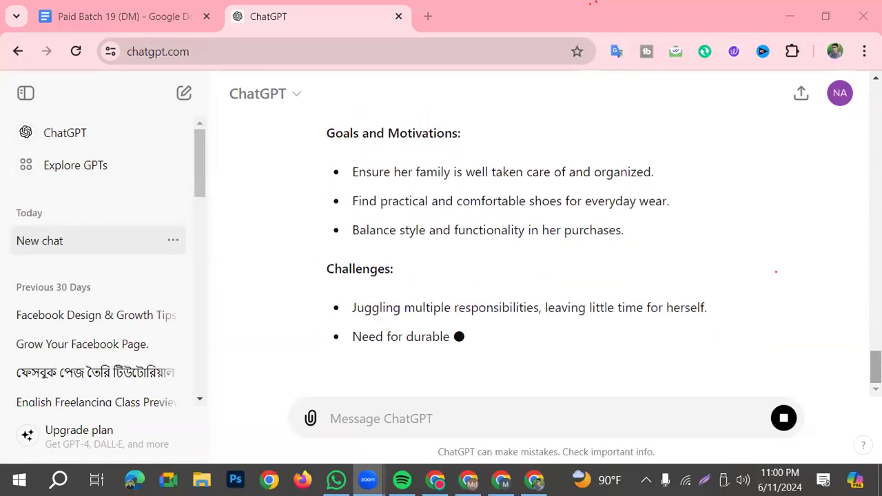
- Examine the Trendy Teenager persona in ChatGPT's answer, highlighting its title, name, age, occupation, location and marital status
scroll(483, 282, up, 10)
scroll(484, 282, up, 15)
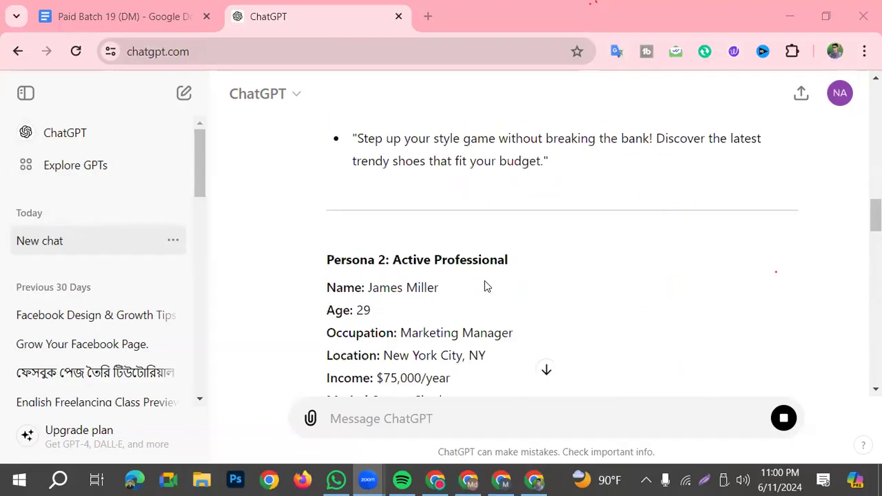
scroll(473, 308, up, 5)
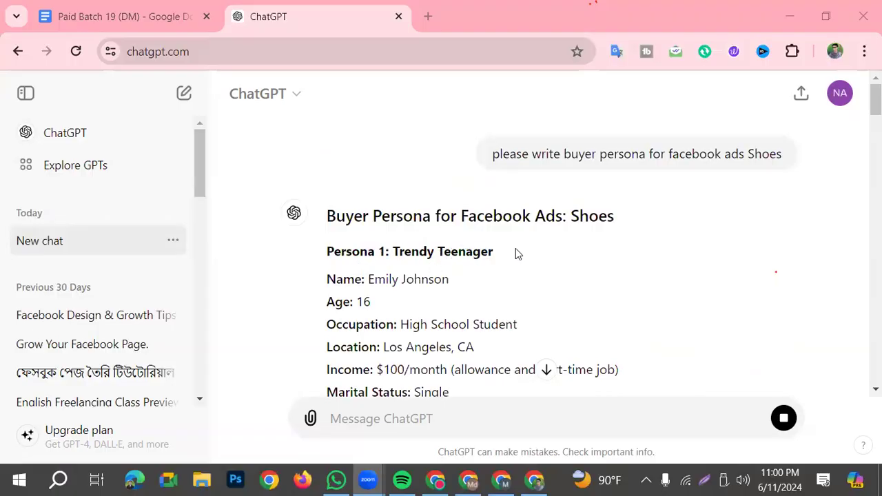
drag(494, 252, 402, 248)
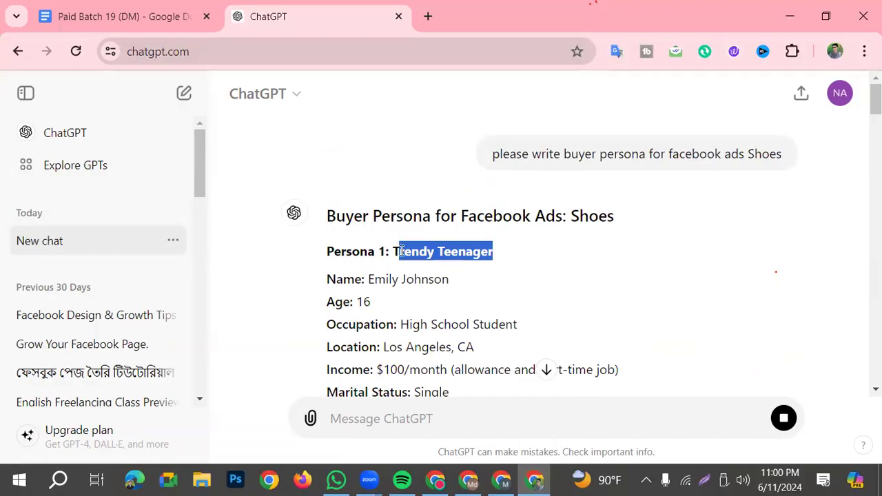
drag(368, 279, 451, 281)
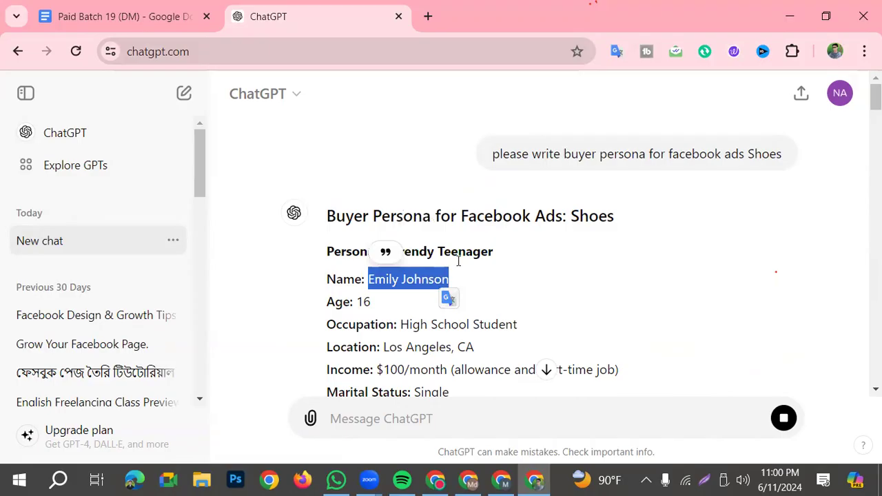
drag(371, 302, 321, 303)
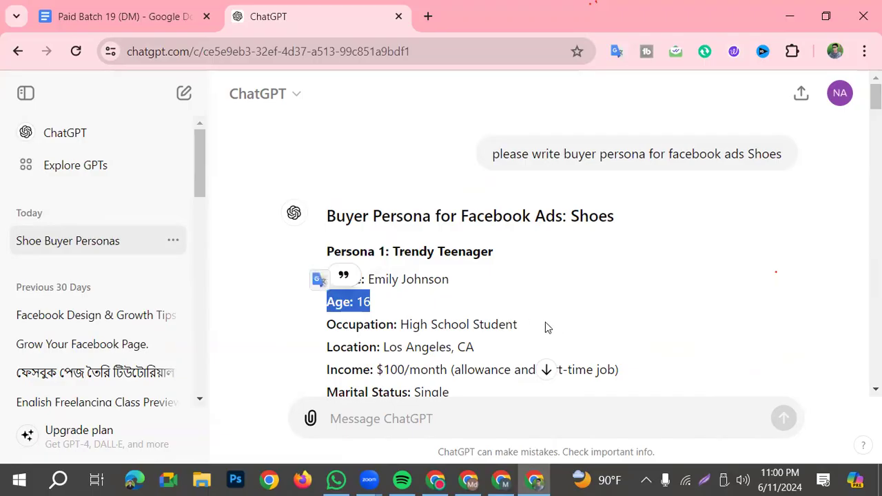
drag(518, 325, 410, 339)
click(506, 352)
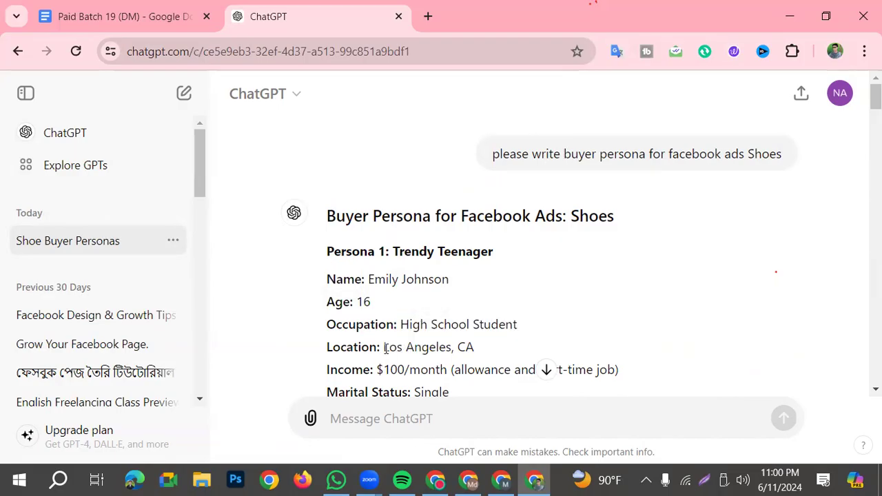
drag(384, 347, 477, 348)
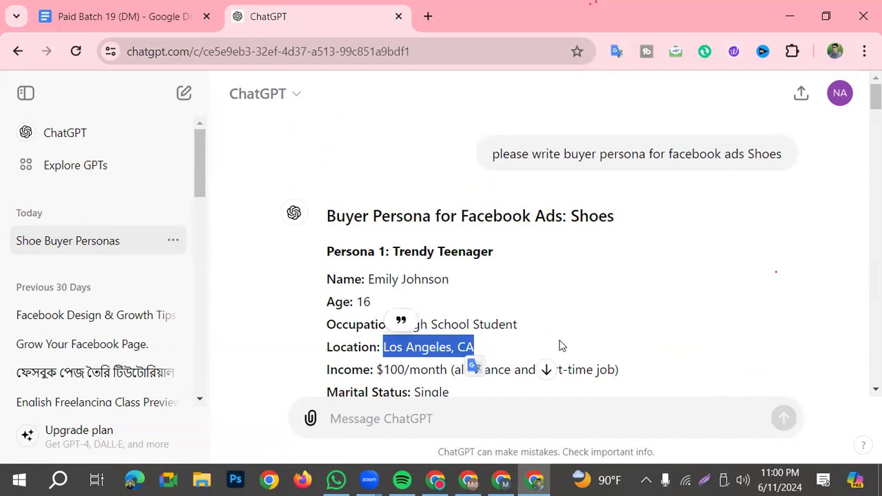
scroll(558, 345, down, 2)
click(413, 306)
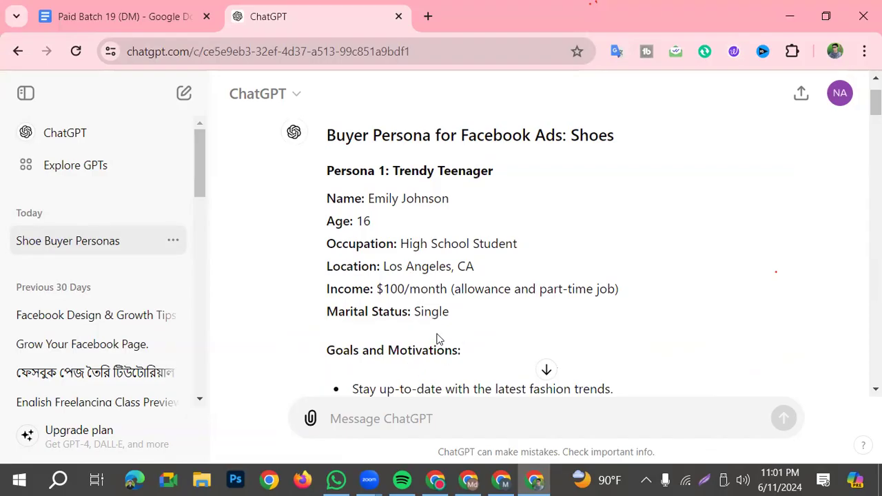
drag(453, 317, 319, 319)
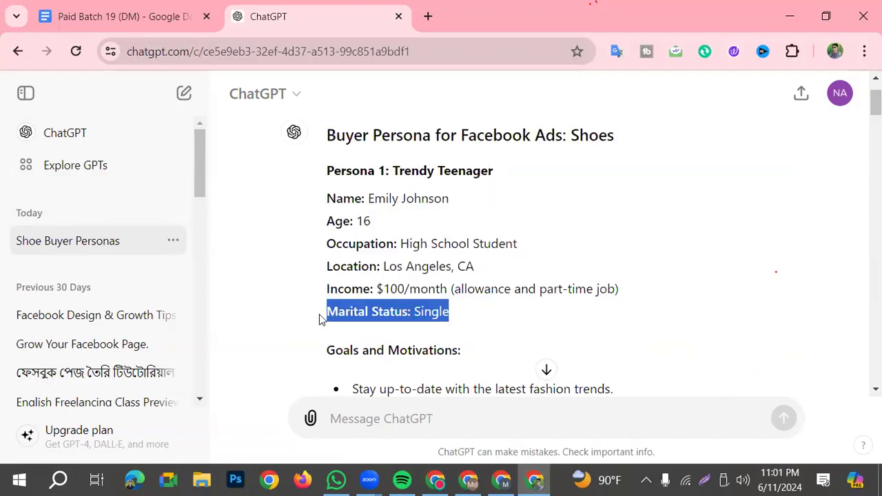
- Read through ChatGPT's shoe buyer personas, from goals and challenges to social media usage, preferred shoe types and marketing messages
scroll(663, 303, down, 2)
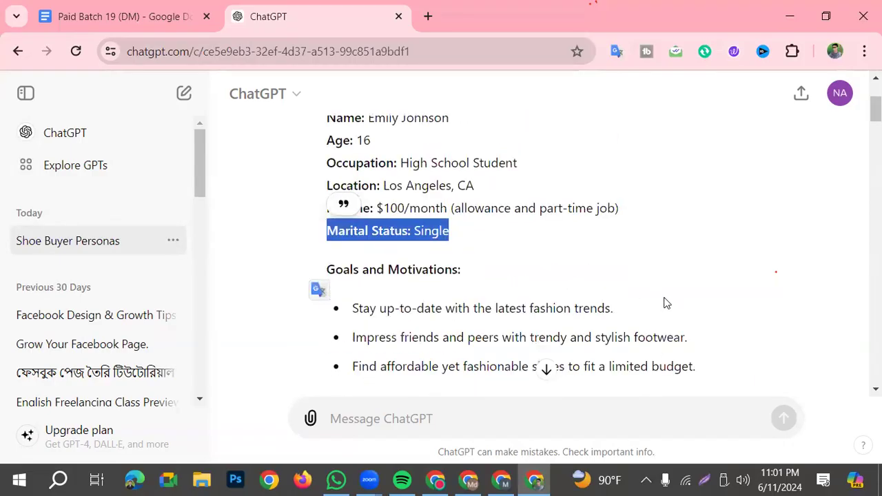
scroll(408, 308, down, 1)
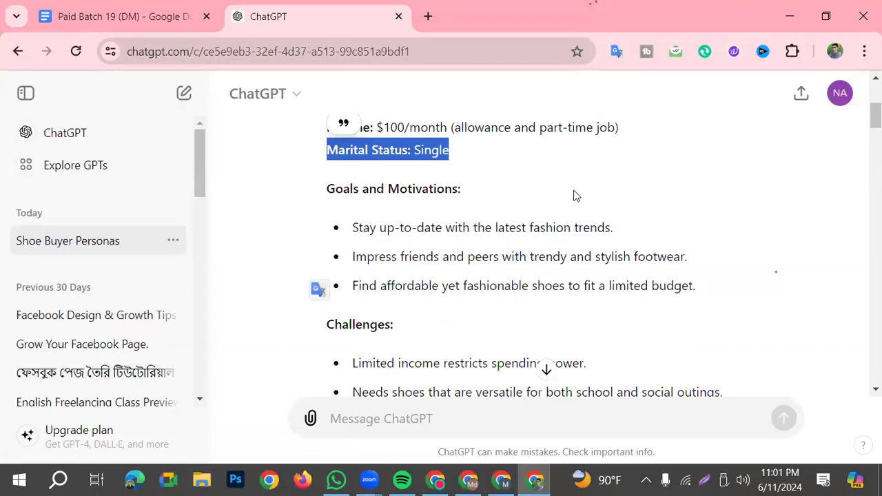
scroll(466, 319, down, 1)
scroll(444, 307, down, 1)
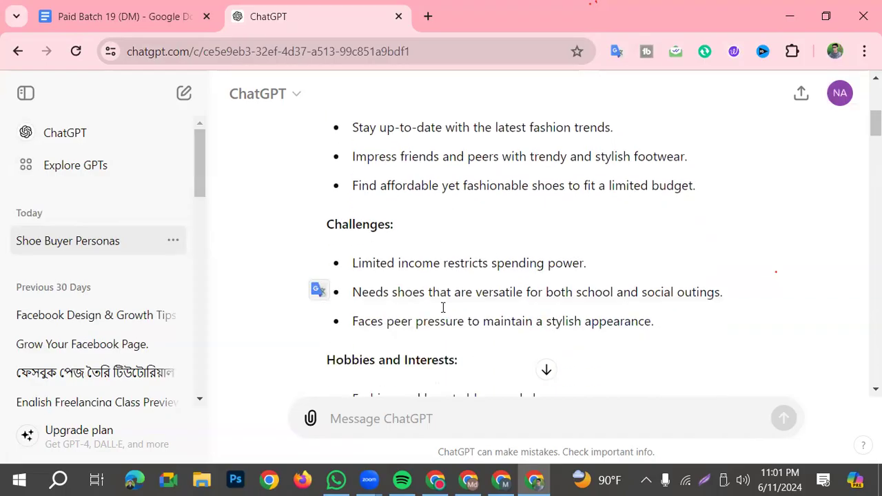
scroll(386, 262, down, 3)
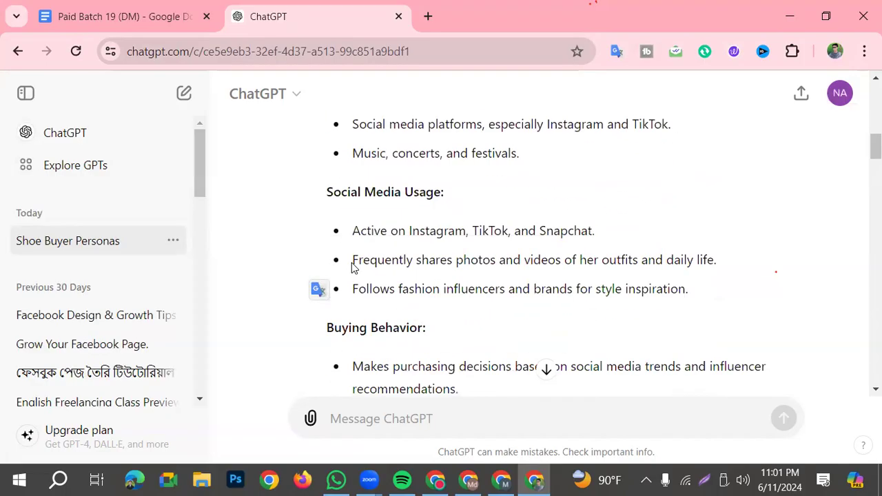
scroll(437, 313, up, 8)
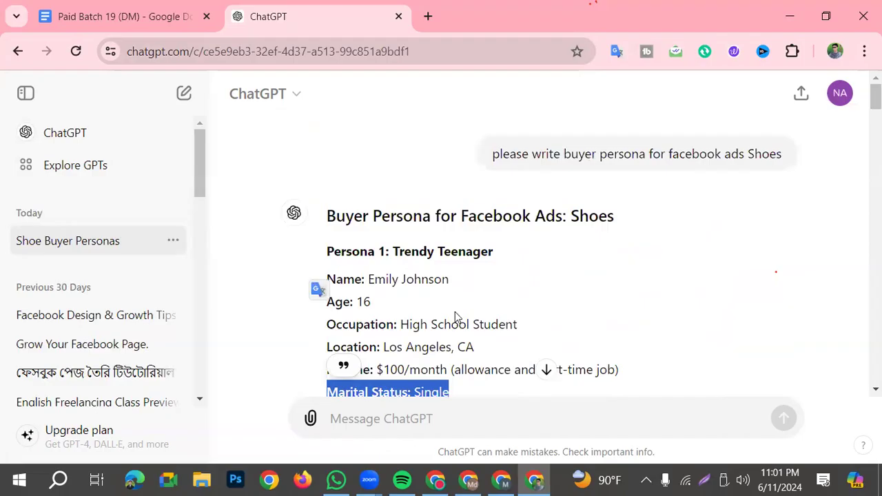
scroll(454, 319, down, 10)
scroll(453, 329, down, 15)
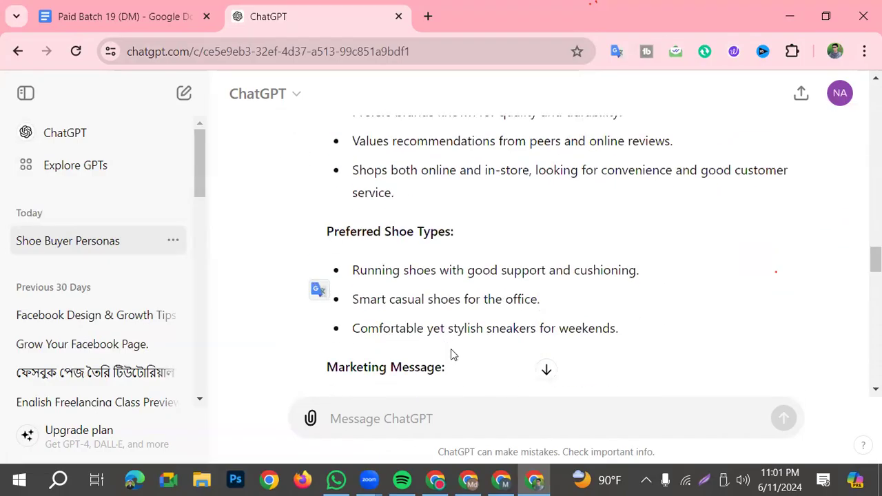
scroll(453, 355, down, 15)
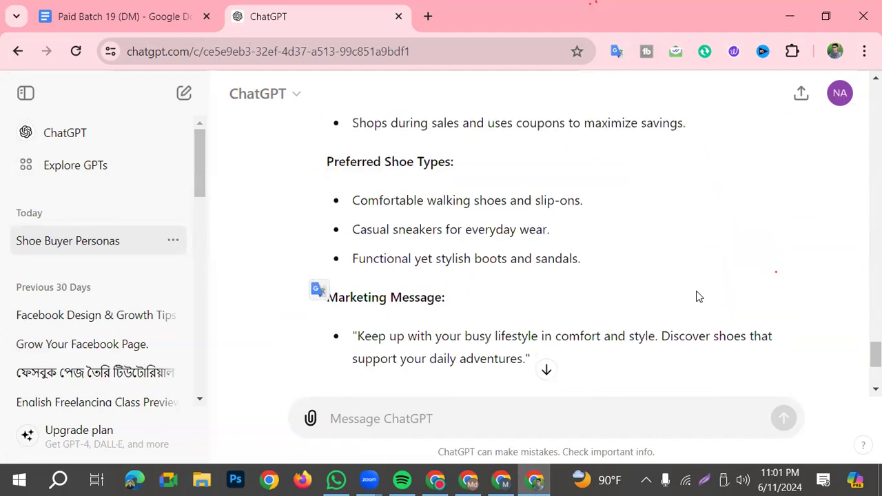
scroll(696, 296, down, 3)
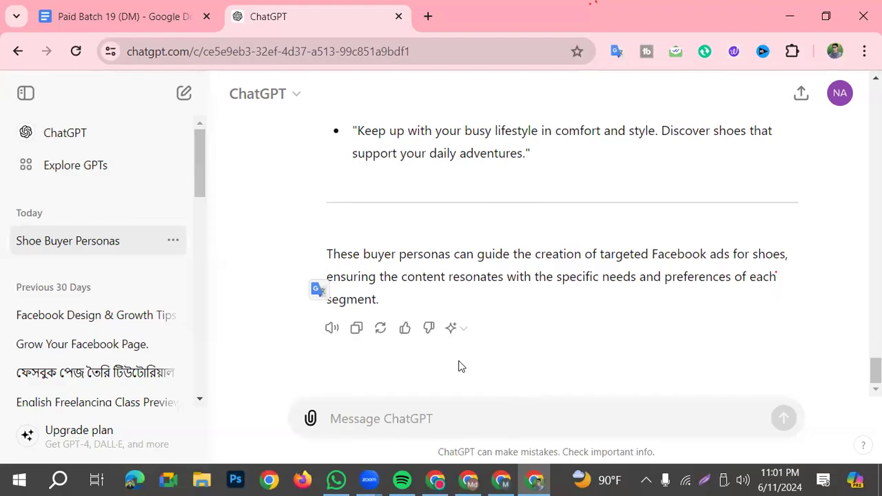
- Switch to another Chrome profile and open Google Translate there for Bengali to English translation
click(445, 429)
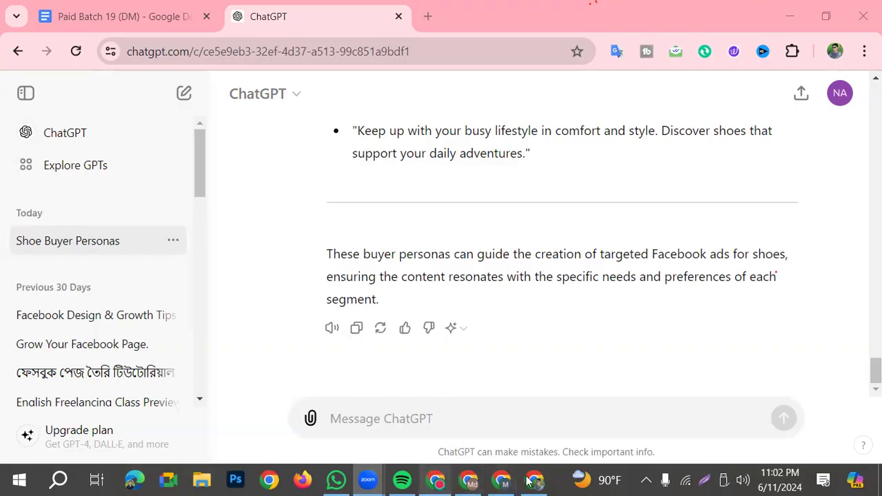
click(835, 51)
scroll(686, 311, down, 3)
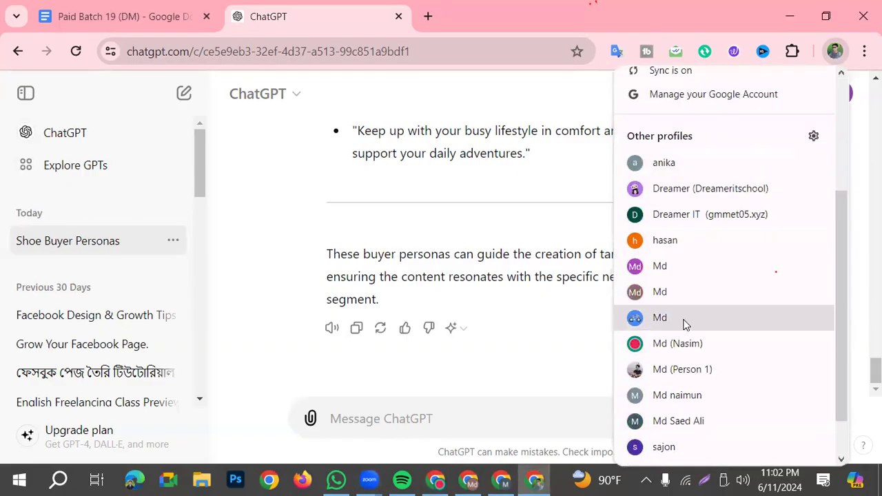
click(728, 375)
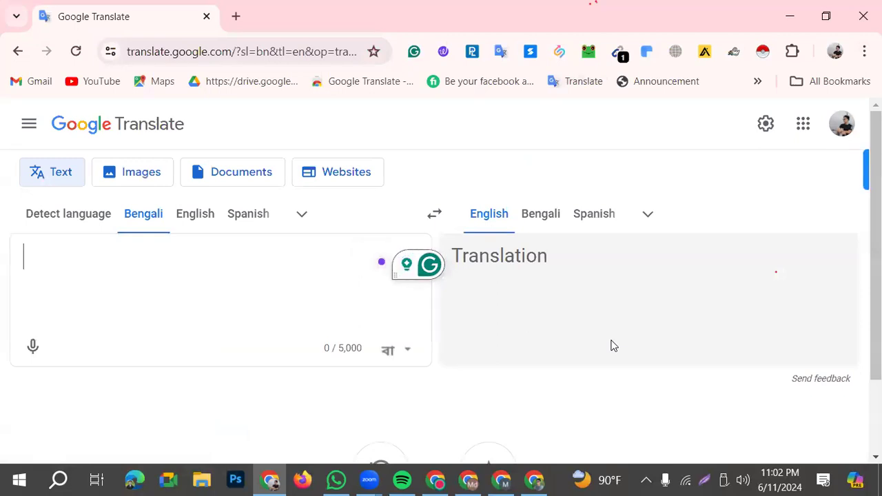
- Enter the Bengali sentence "আমি বাংলাদেশের মধ্যে ফেসবুকে এড রান করতে চাই।" as the text to translate into English
text(আমি )
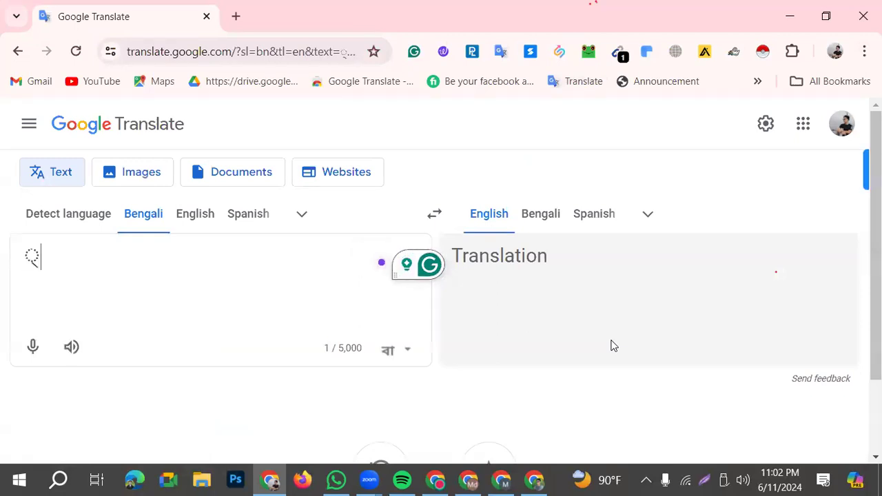
text(বাঙ)
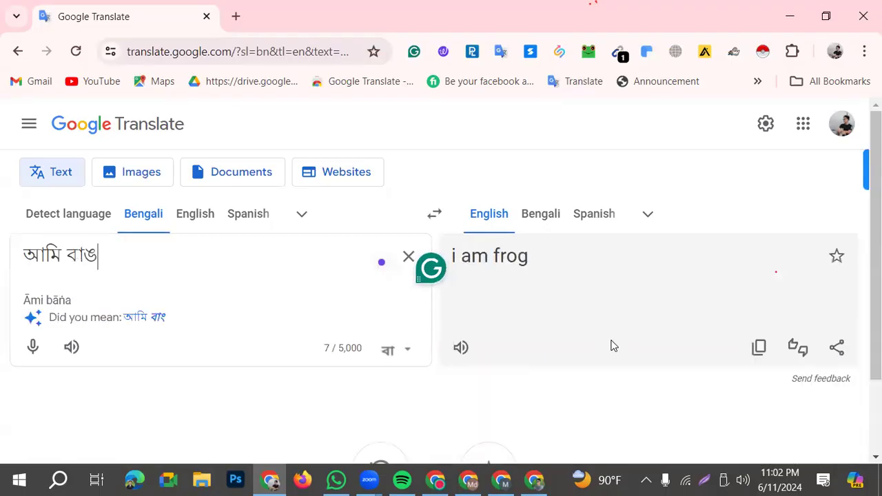
key(BackSpace)
text(ংলাদেশেরন)
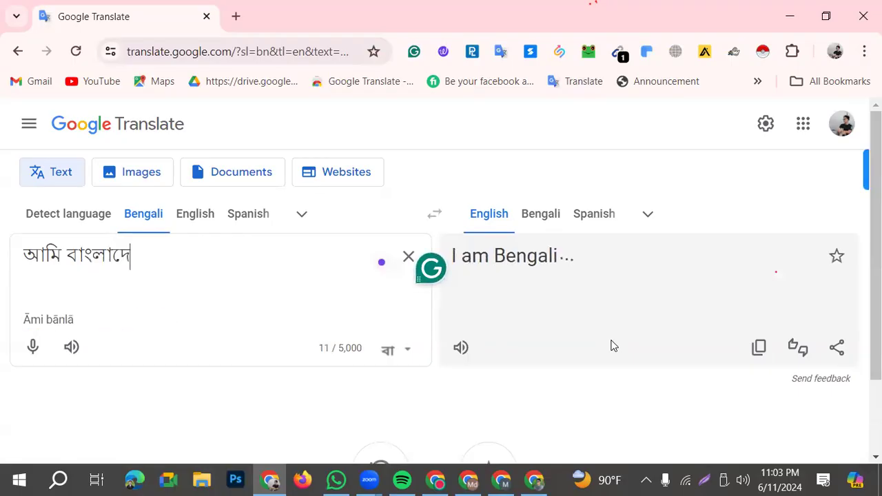
key(BackSpace)
key(BackSpace)
text(মদে)
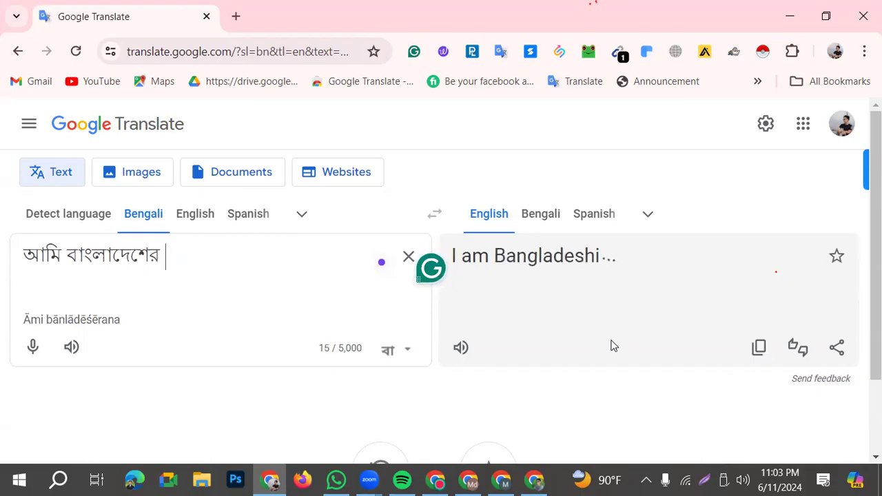
key(BackSpace)
key(BackSpace)
text(ধ্যে )
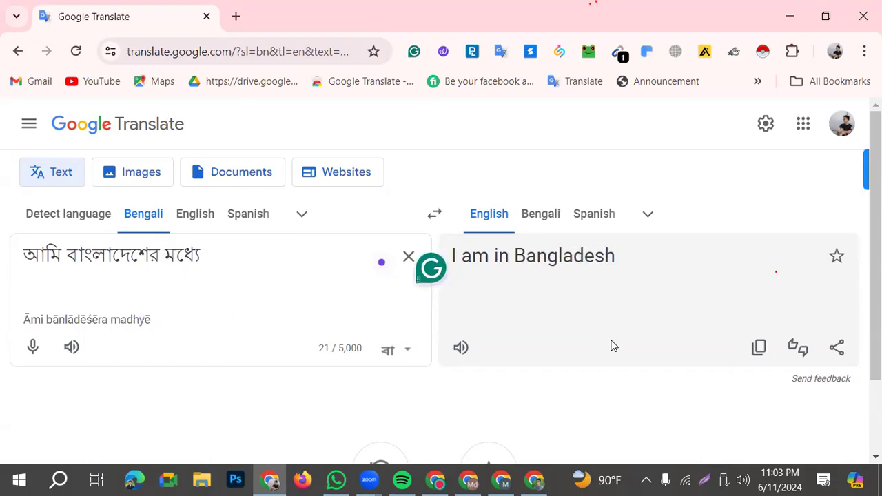
text(ফেসবুকে)
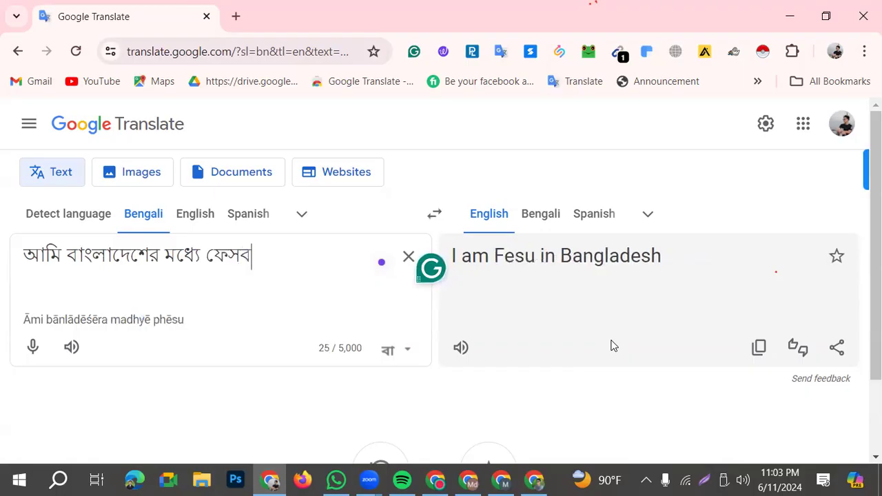
text( এড)
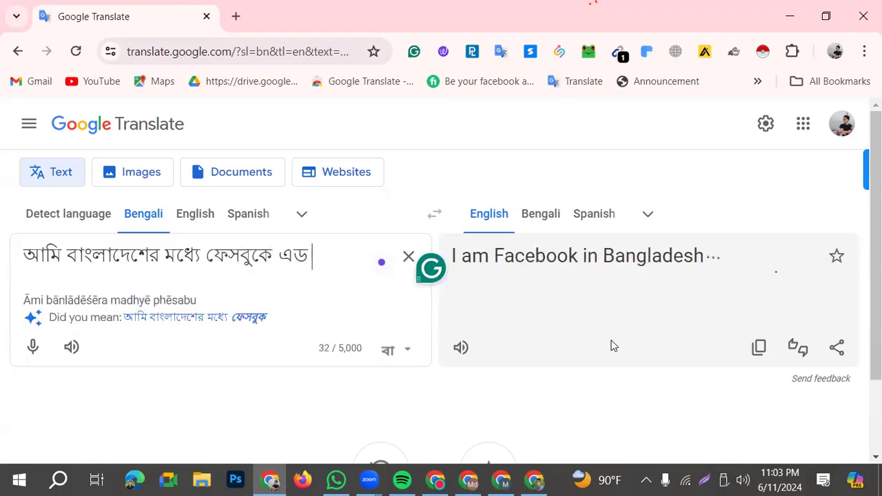
text( রান করতে)
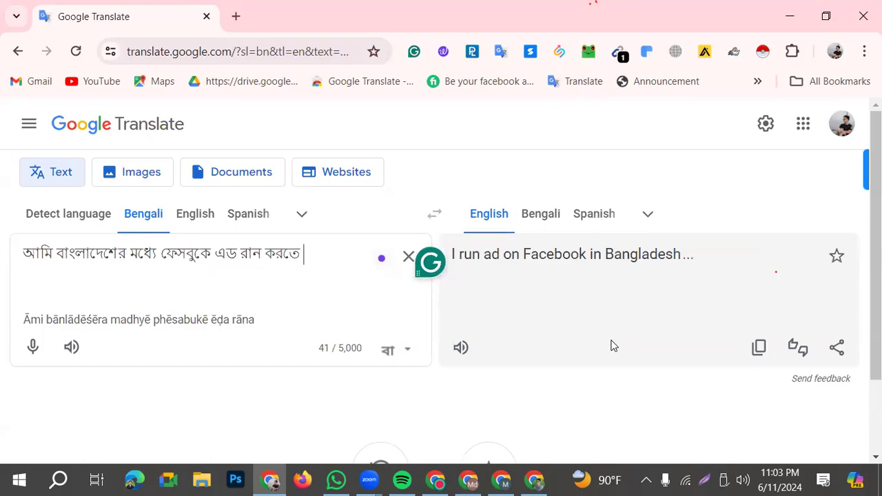
text( চাই)
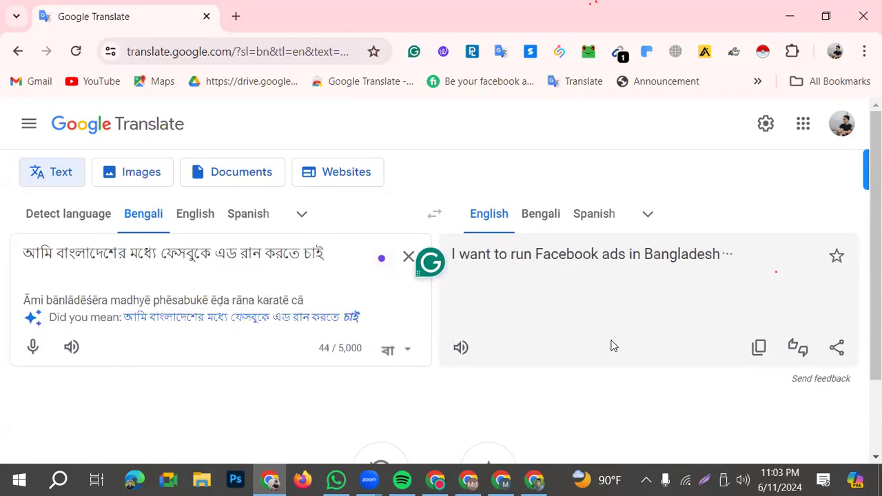
text(। )
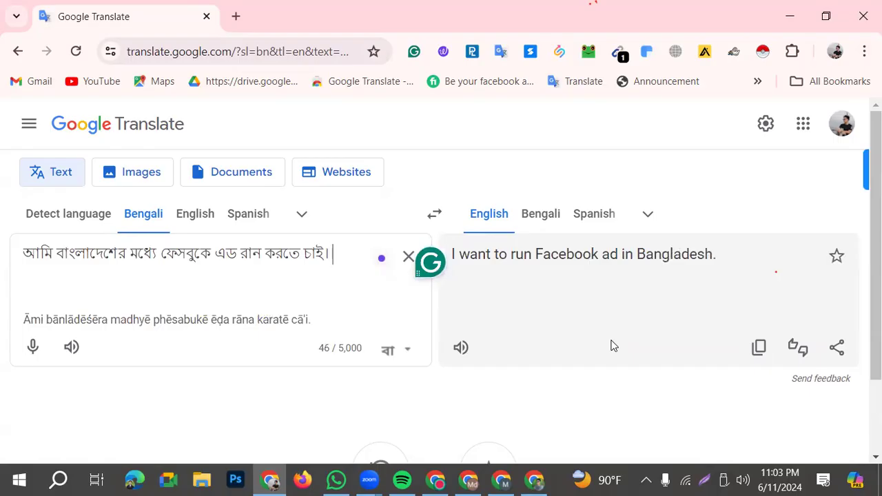
- Add the second Bengali sentence "আমার প্রডাক্ট হচ্ছে জুতা।" to the source text
text(আমার প)
text(্র)
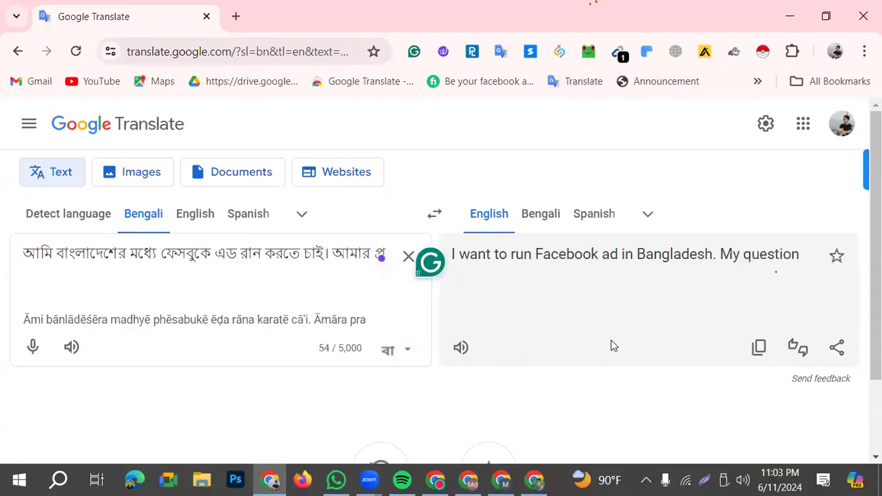
text(ডাক্ট হ)
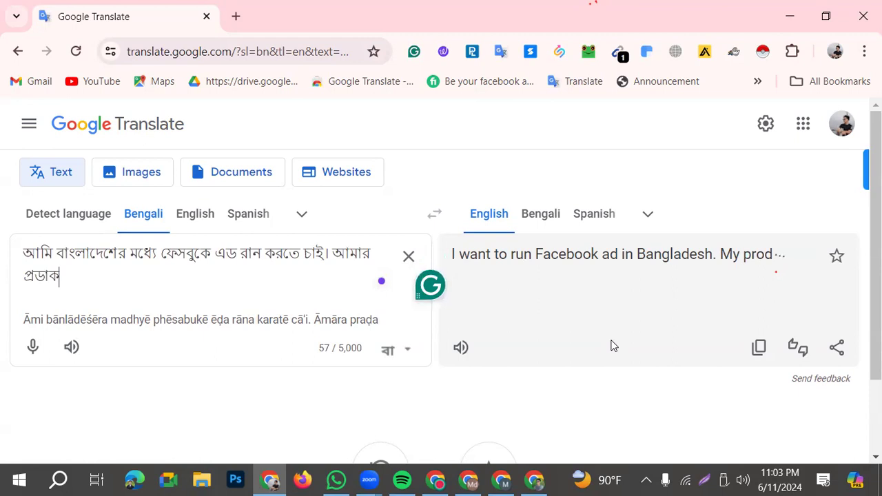
text(চ্ছে)
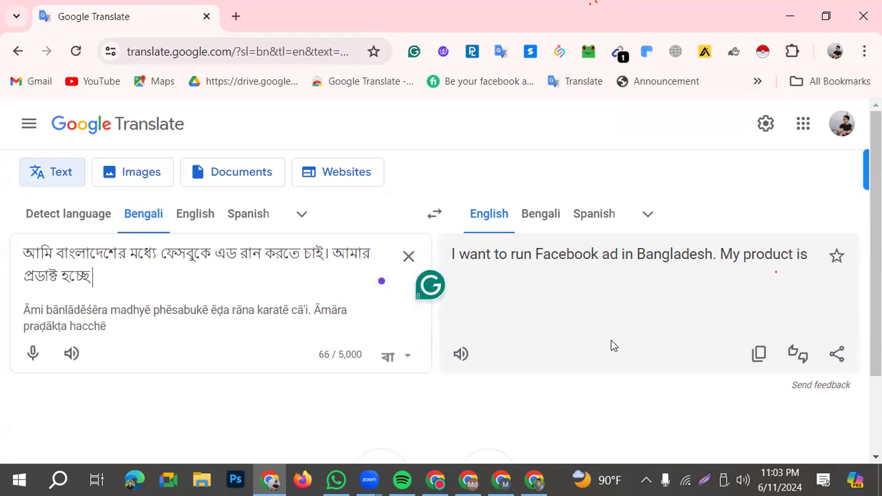
text( জুতা।)
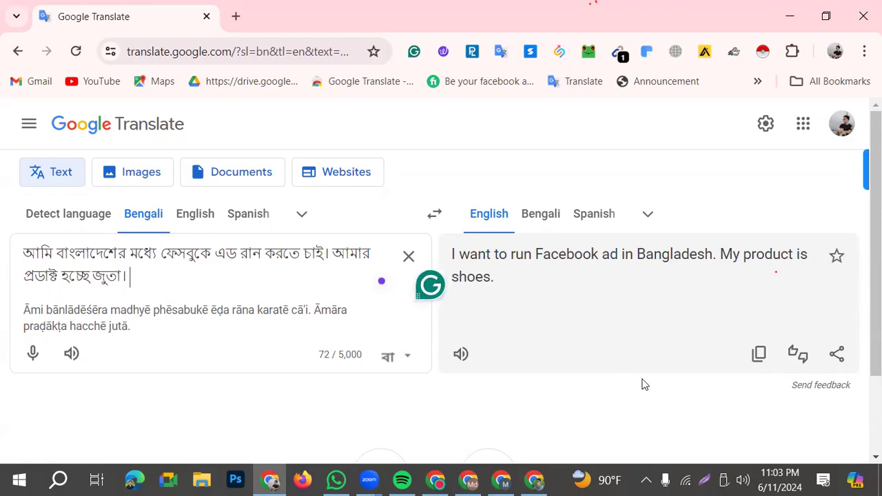
- Copy the whole English translation from Google Translate into the message field of the ChatGPT Shoe Buyer Personas chat
drag(494, 281, 449, 257)
key(ctrl+c)
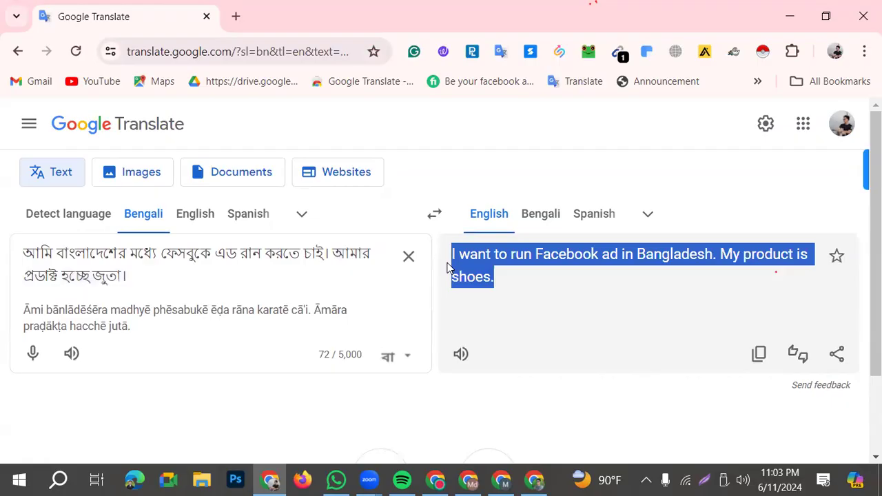
click(436, 481)
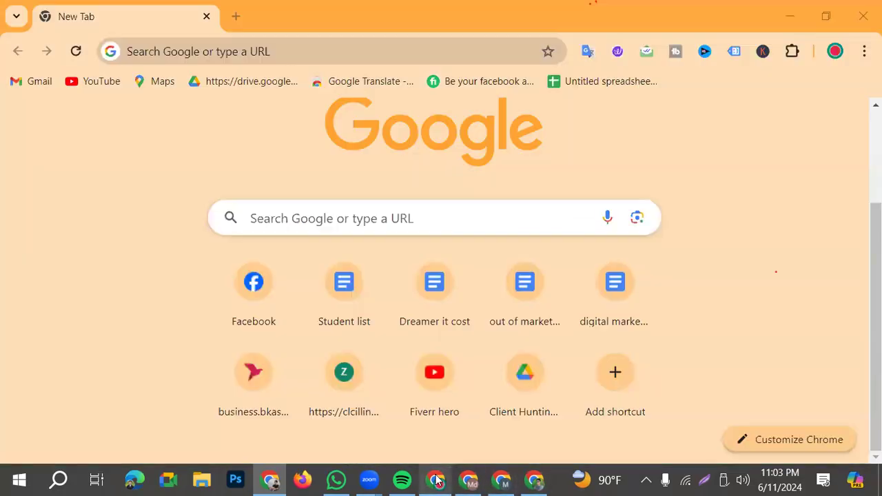
click(535, 480)
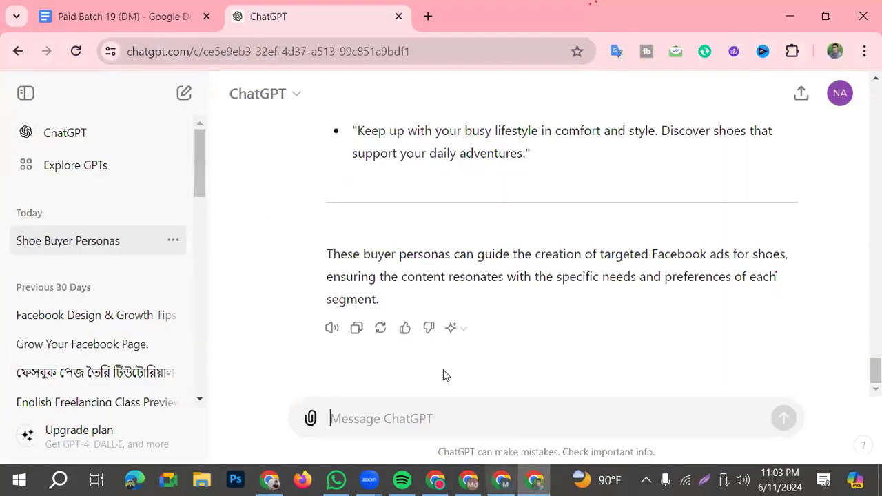
key(ctrl+v)
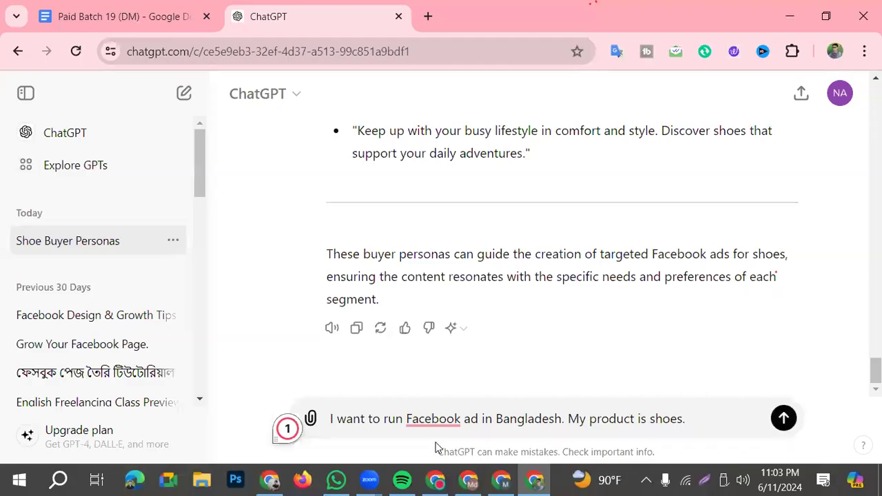
- Apply Grammarly's "the Facebook" correction to the prompt, send it, and view the beginning of ChatGPT's Bangladesh persona answer
mouse_move(443, 424)
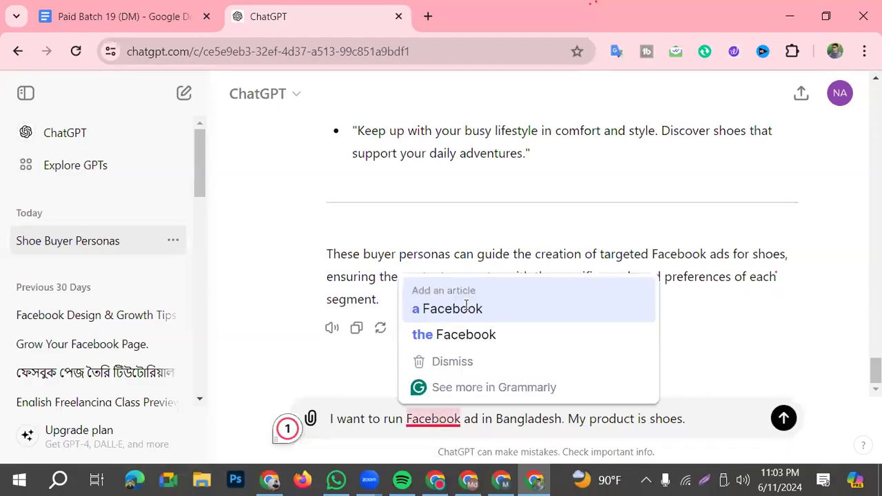
click(448, 335)
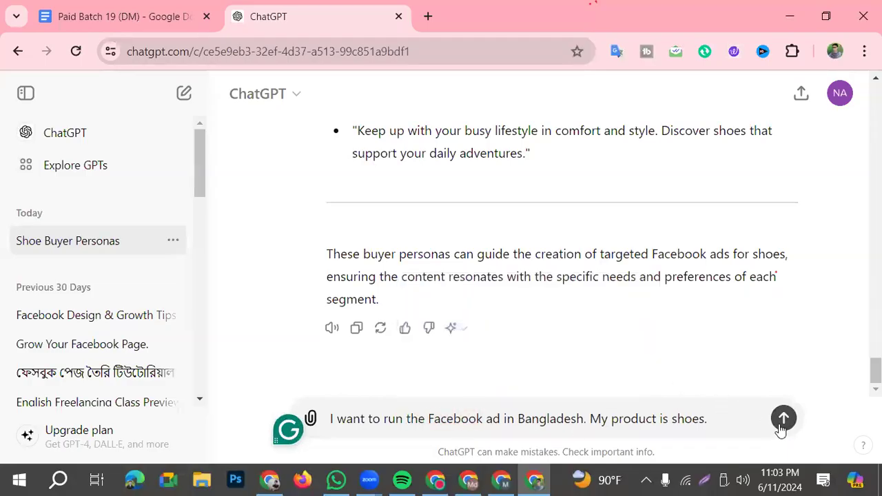
click(784, 420)
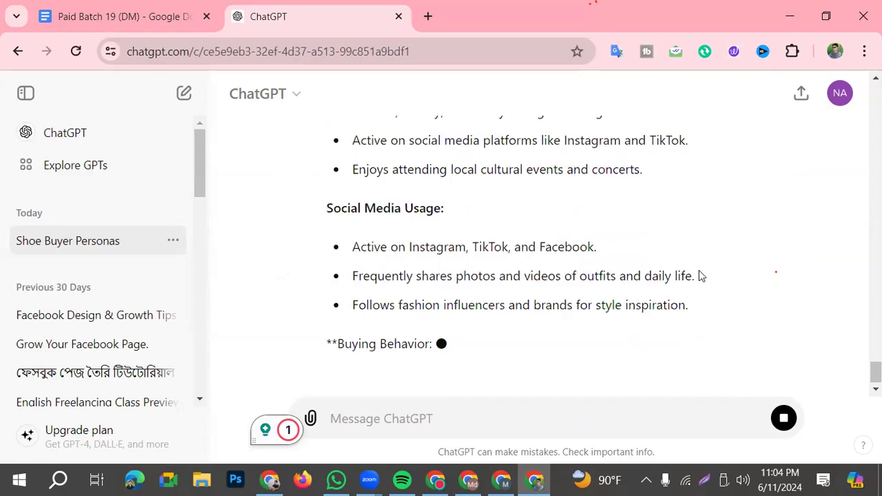
scroll(558, 324, up, 2)
scroll(554, 329, up, 5)
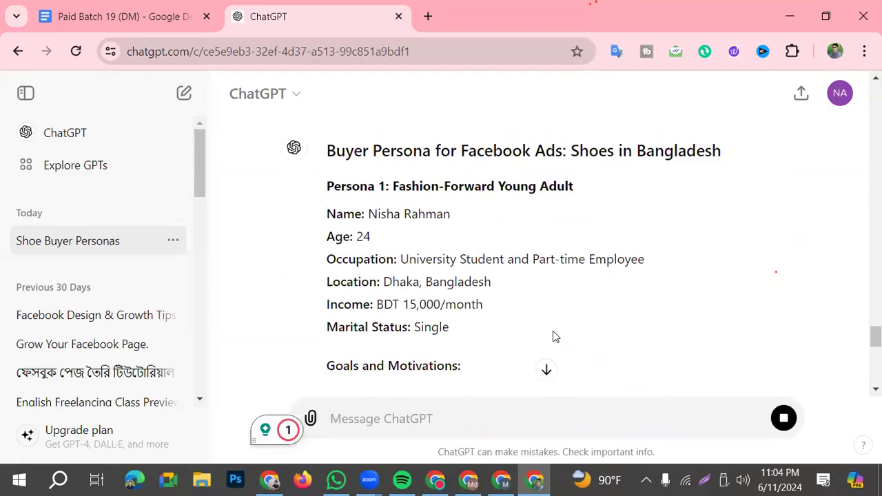
scroll(551, 329, down, 1)
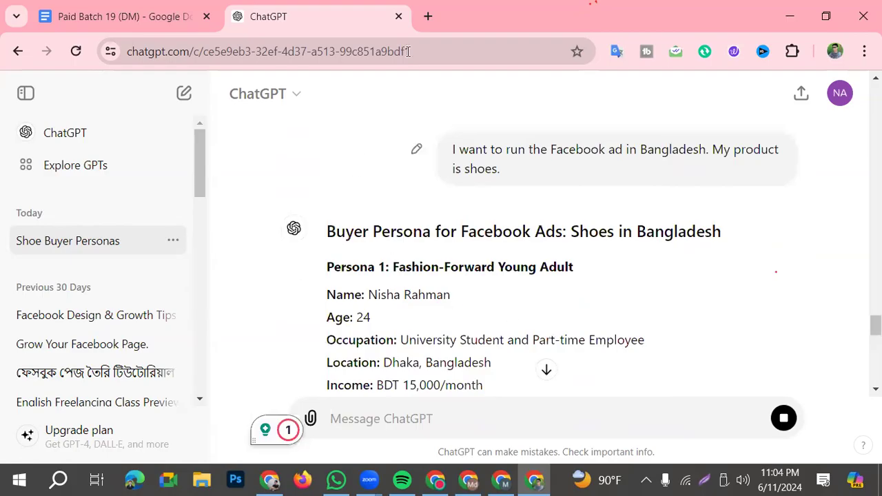
- Open Gemini at gemini.google.com/app in a new browser tab and paste the copied English shoe ad text as the prompt
click(429, 16)
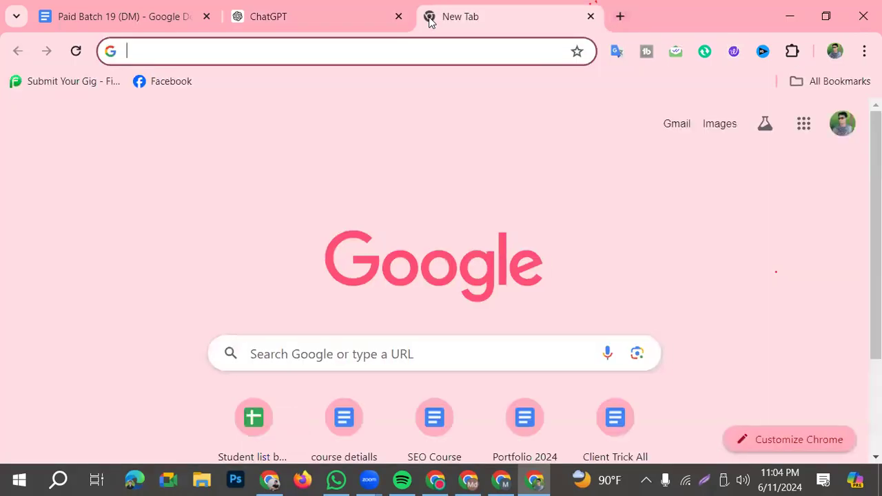
text(ক)
key(BackSpace)
text(gemini.google.com/app)
key(Return)
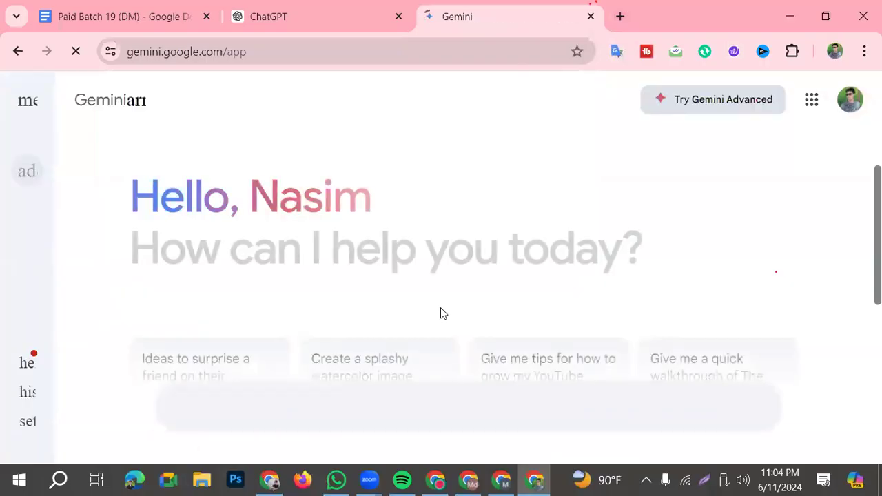
click(351, 404)
key(ctrl+v)
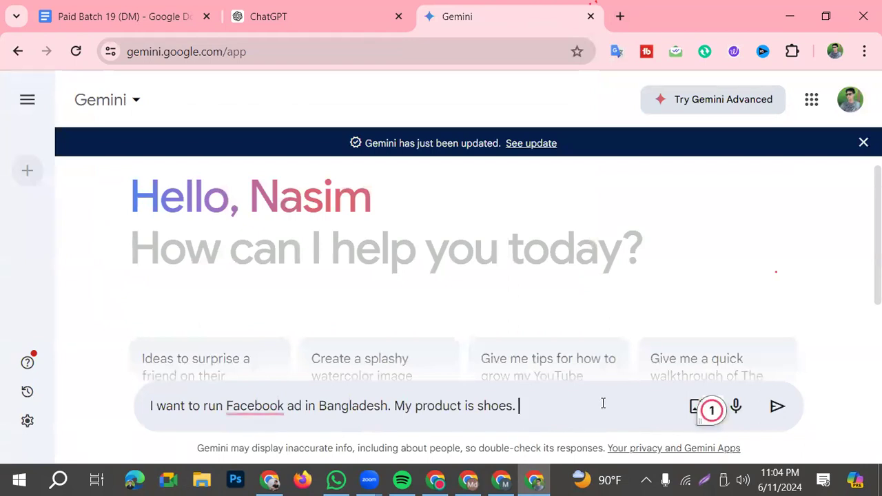
- Append "please target my buyer perosona" to the Gemini prompt, send it, and view the buyer persona breakdown in the answer
text(please)
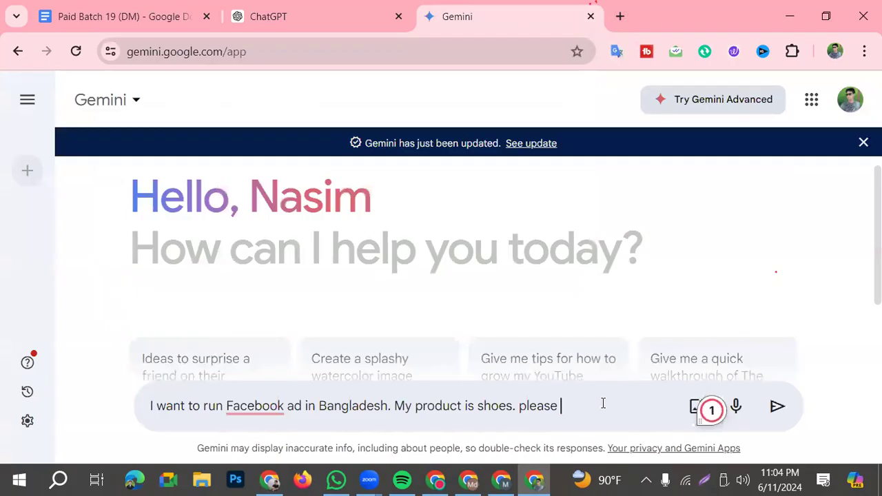
text( trag)
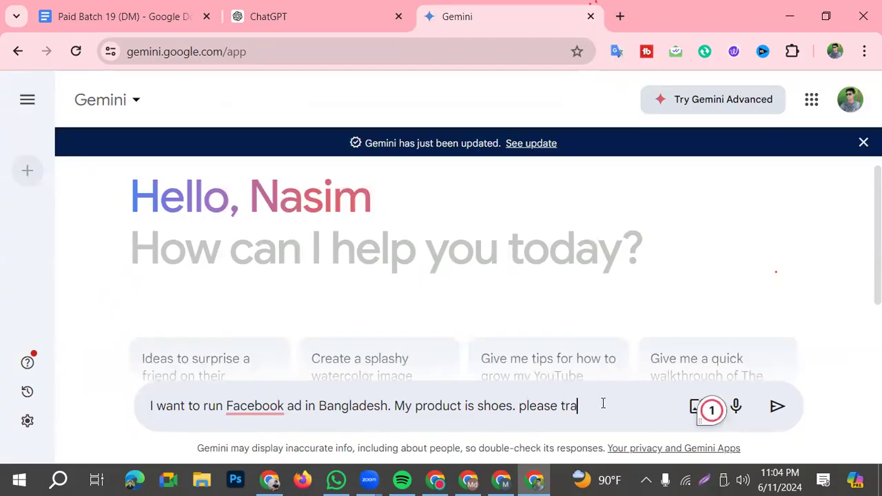
key(BackSpace)
key(BackSpace)
key(BackSpace)
text(arget)
text( in)
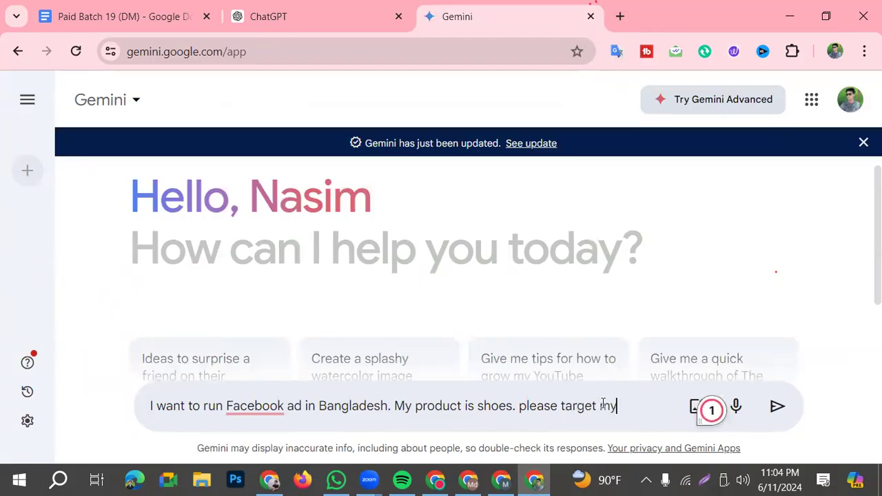
text( buer)
key(BackSpace)
key(BackSpace)
key(BackSpace)
text(yer peron)
key(BackSpace)
text(sona)
key(Return)
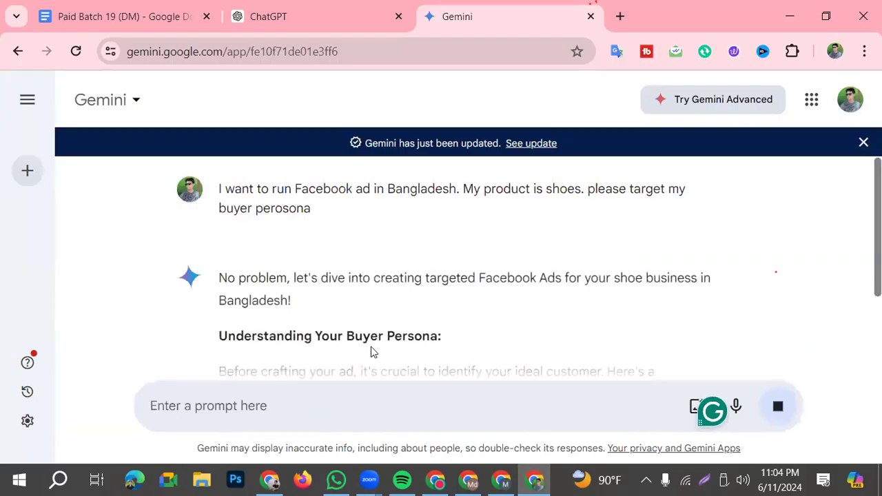
scroll(485, 314, down, 2)
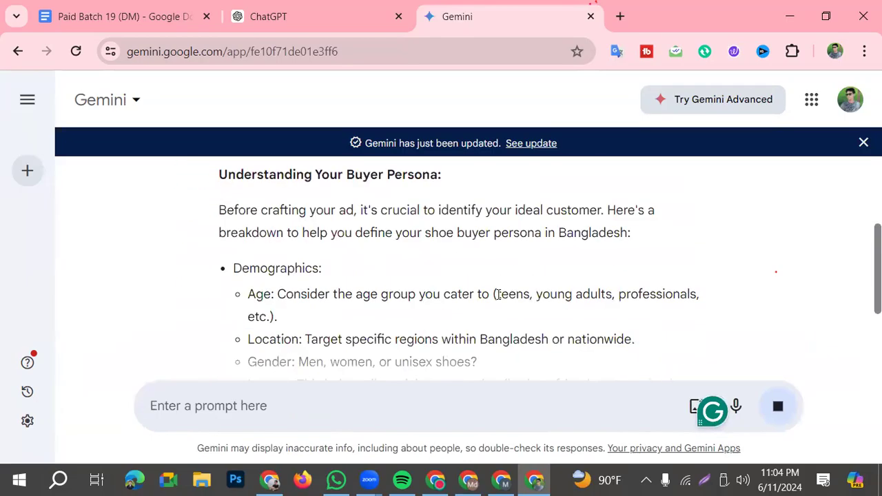
scroll(396, 335, down, 1)
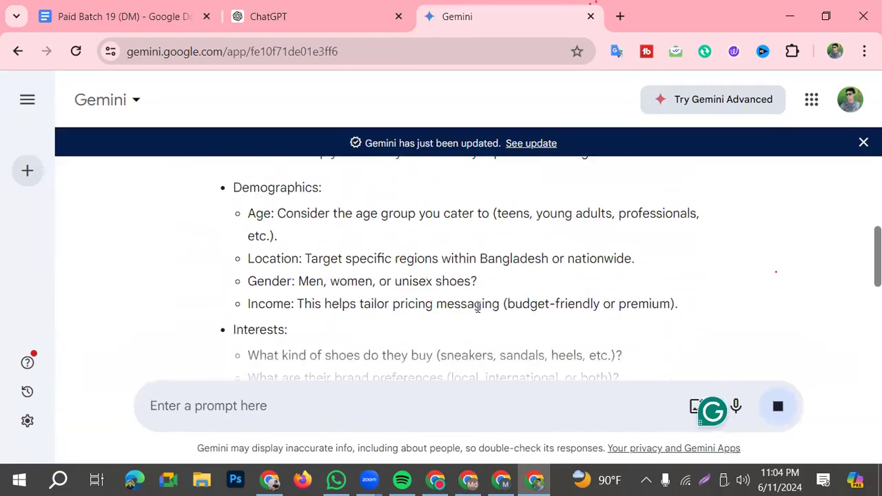
scroll(436, 293, up, 1)
scroll(233, 237, down, 1)
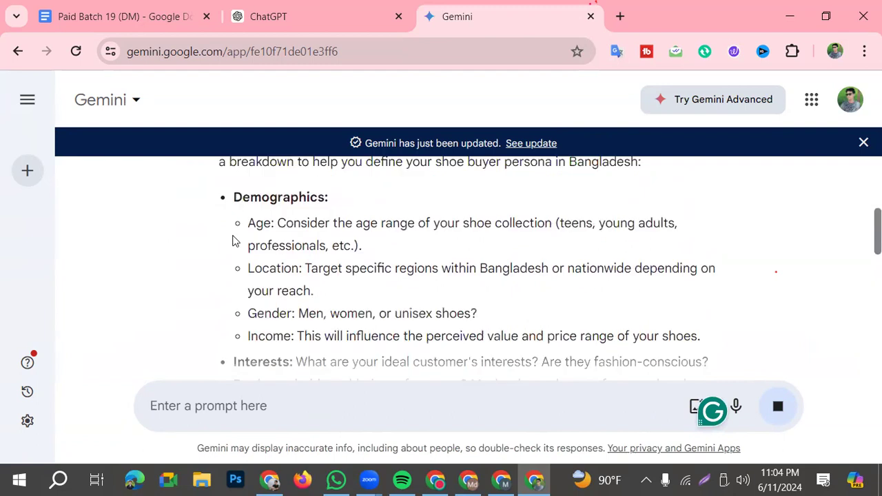
scroll(232, 241, down, 2)
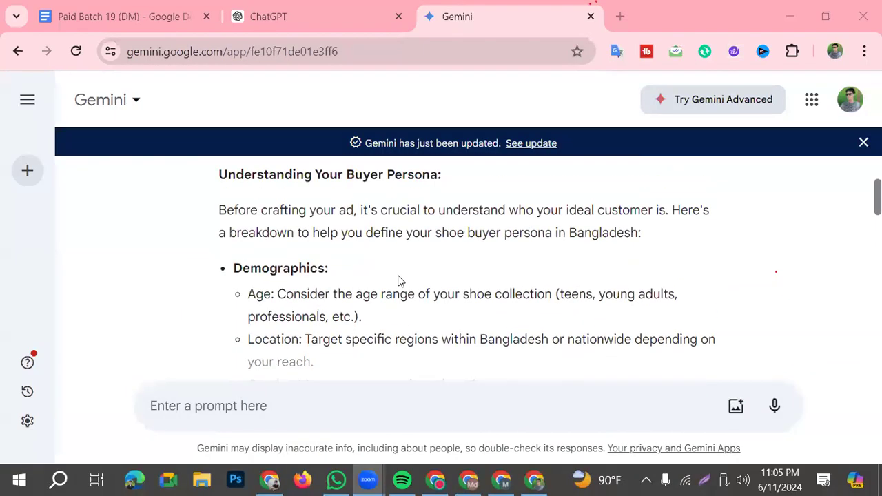
- Close the spare New Tab browser window, switch to Ads Manager, and expand the optional audience suggestion for batch 19 Traffic Ad Set
click(439, 480)
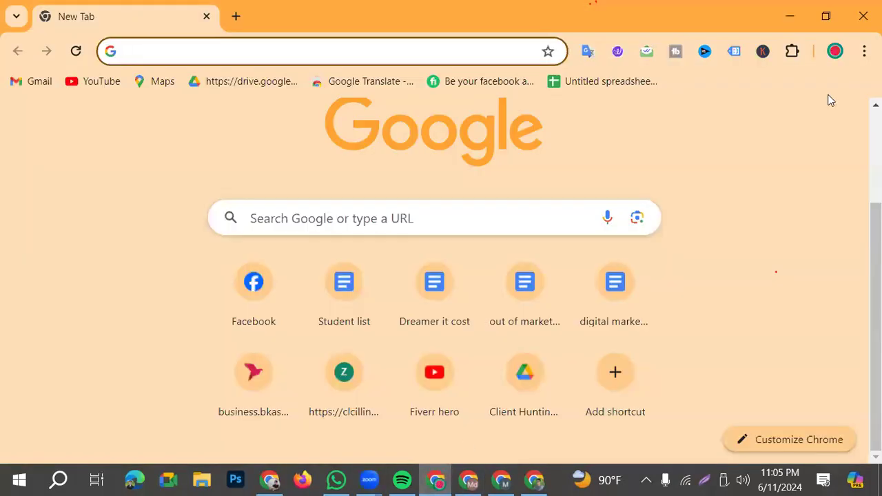
click(863, 16)
click(463, 481)
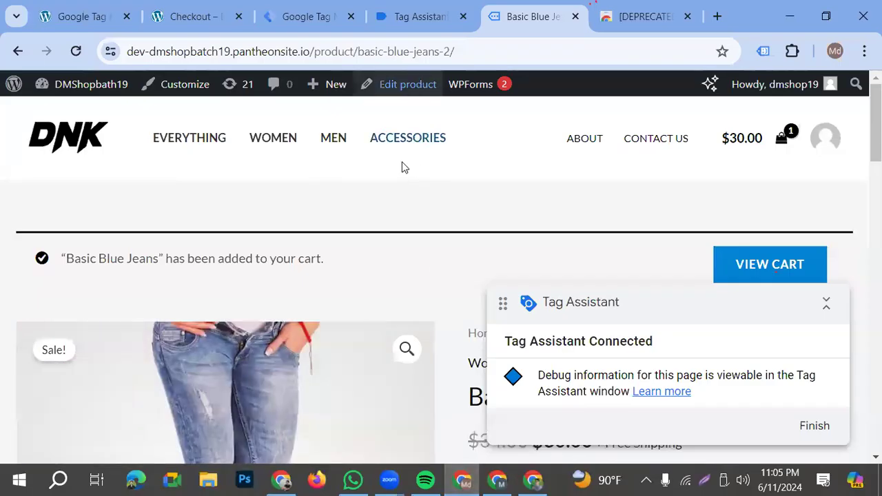
click(498, 481)
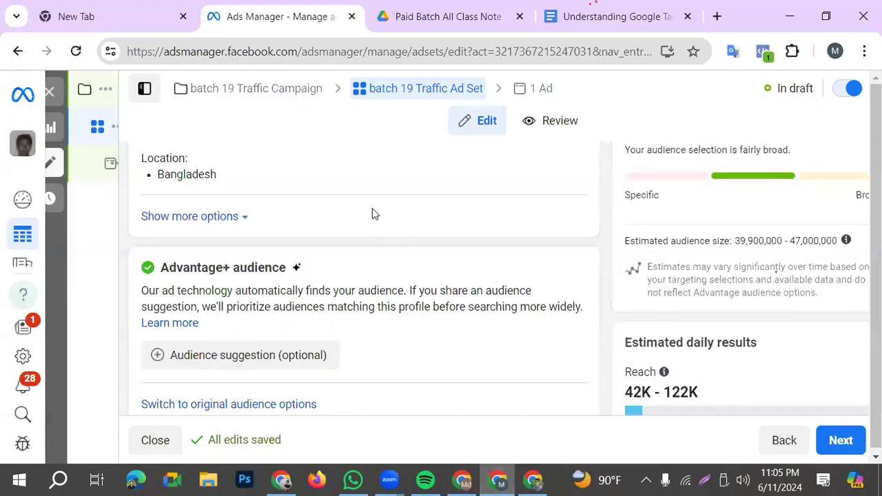
click(260, 358)
scroll(353, 311, down, 2)
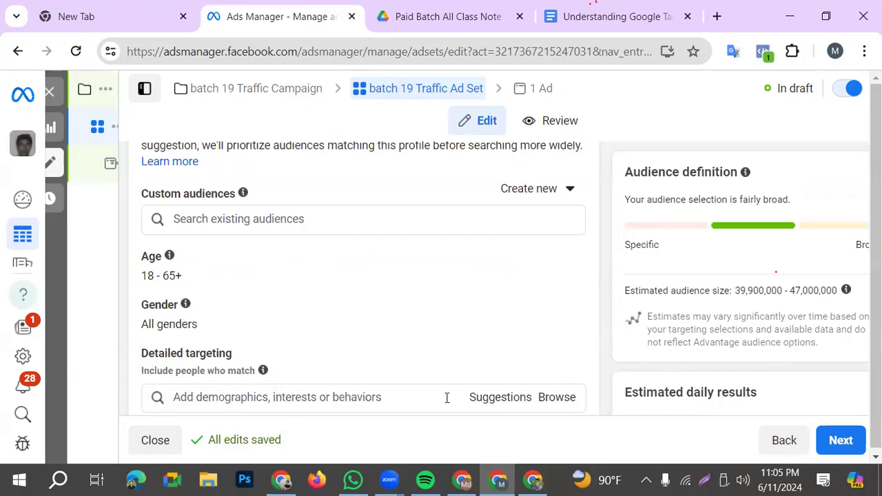
scroll(407, 323, down, 1)
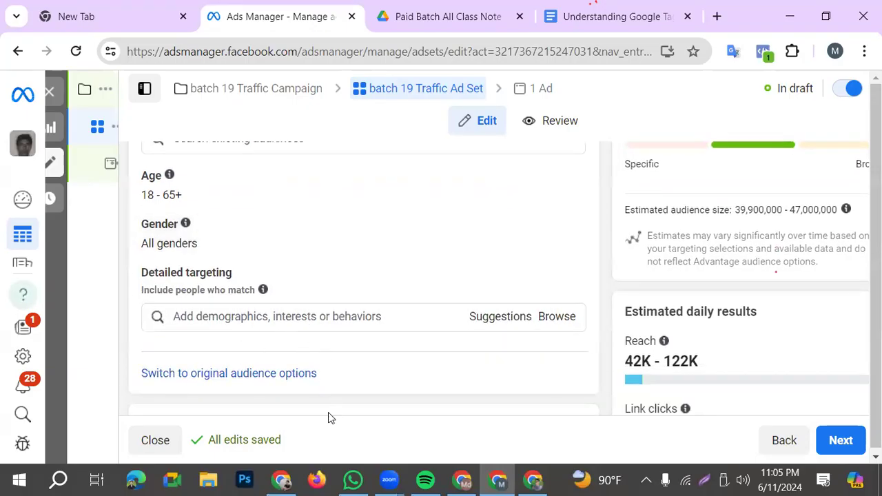
- Return to Gemini and review the Demographics part of its shoe buyer persona breakdown
click(464, 480)
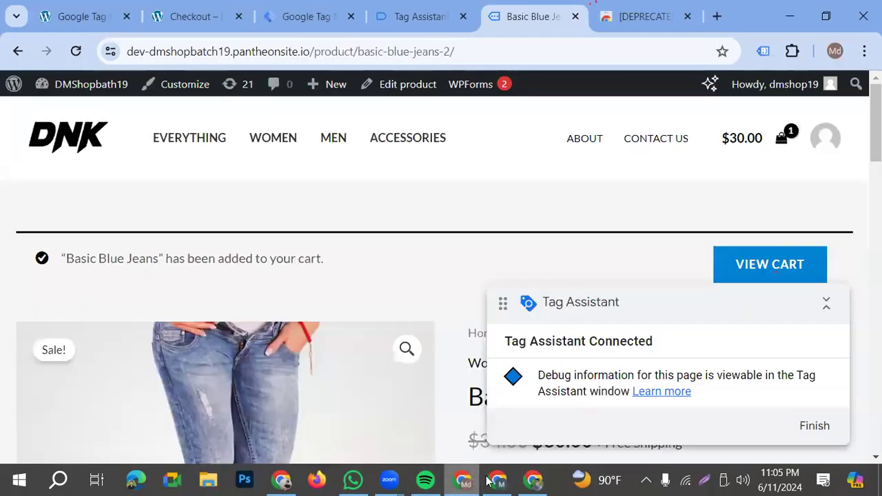
click(535, 480)
scroll(376, 300, down, 1)
scroll(362, 276, up, 2)
scroll(310, 267, up, 1)
scroll(414, 235, down, 2)
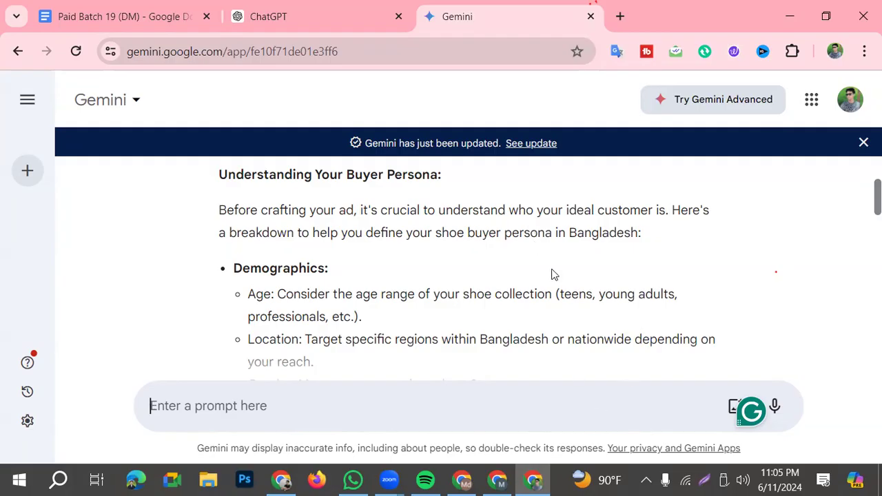
scroll(531, 276, down, 2)
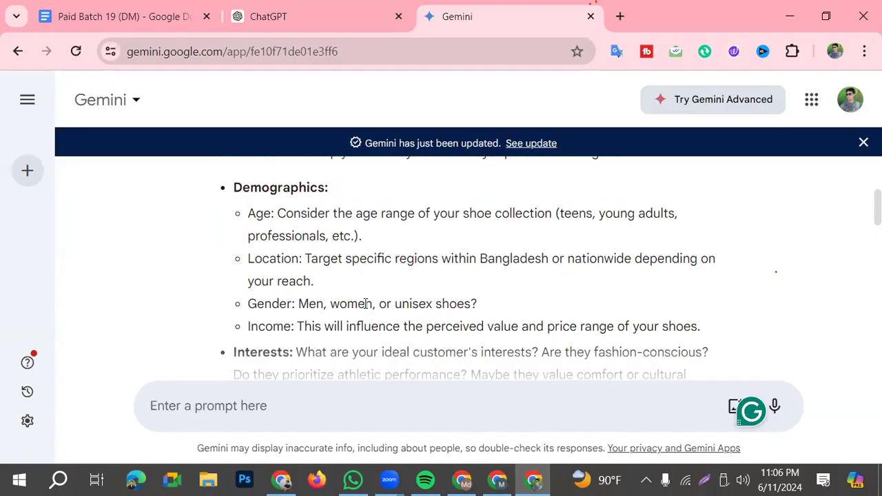
- Look up the Bengali translation of "unisex" from the Gender line and dismiss the translation
drag(392, 303, 432, 308)
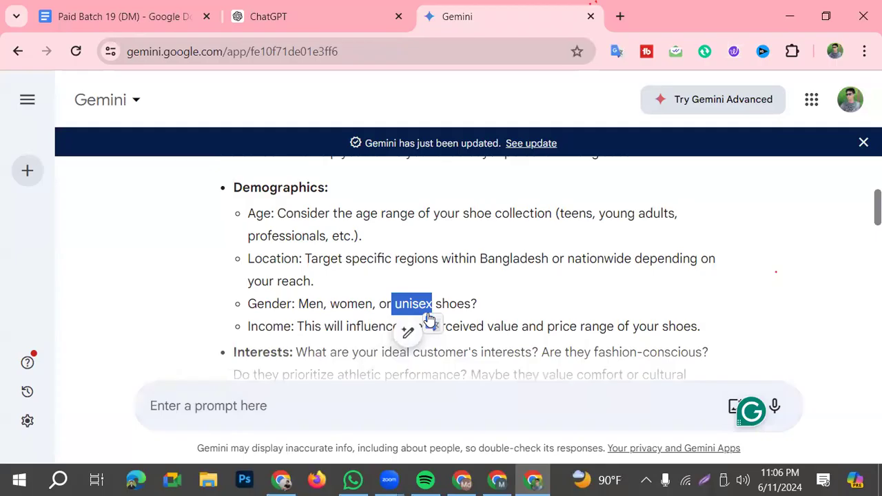
click(429, 320)
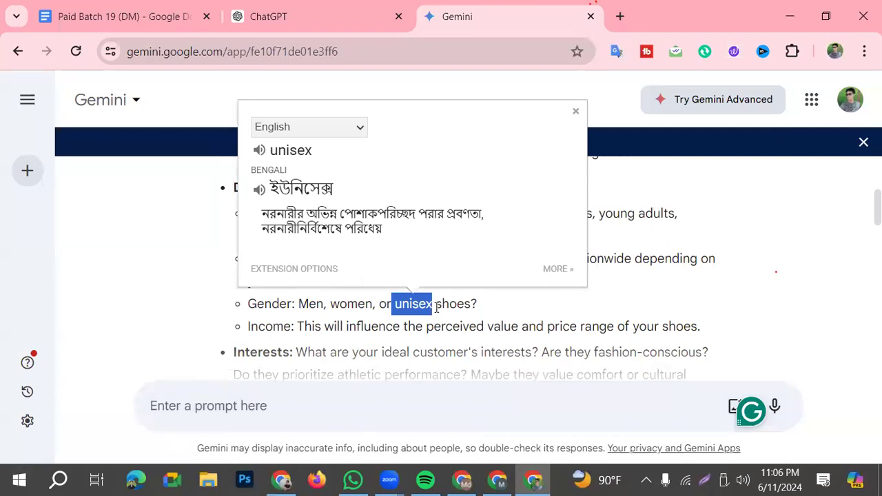
click(436, 307)
drag(398, 304, 434, 305)
click(542, 314)
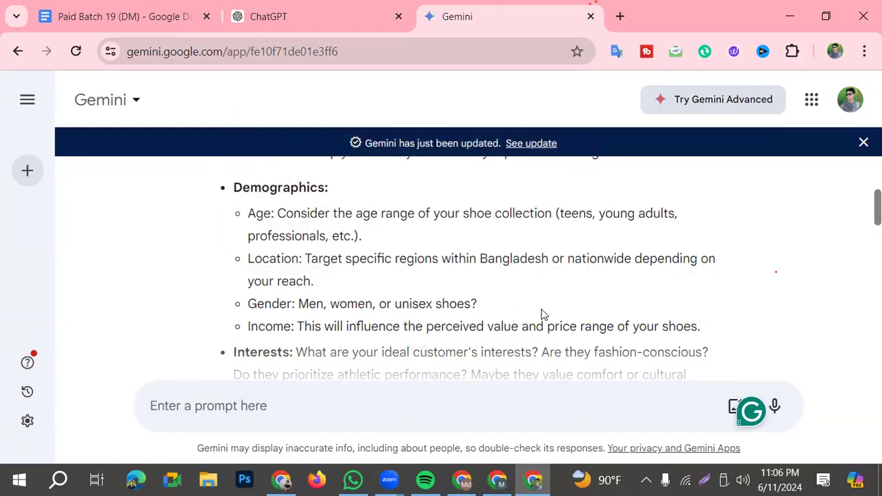
- Copy "fashion-conscious" from Gemini's Interests item and search for it in the ad set's Detailed targeting in Ads Manager
scroll(430, 304, down, 1)
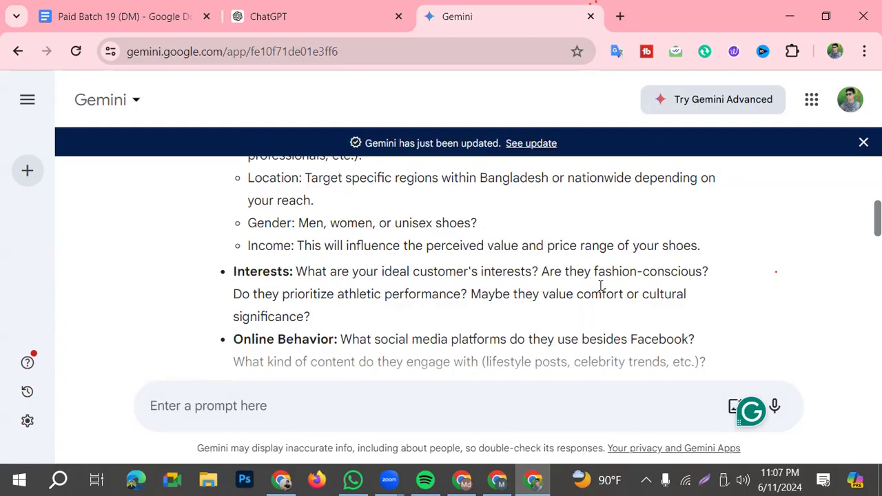
drag(592, 276, 700, 277)
key(ctrl+c)
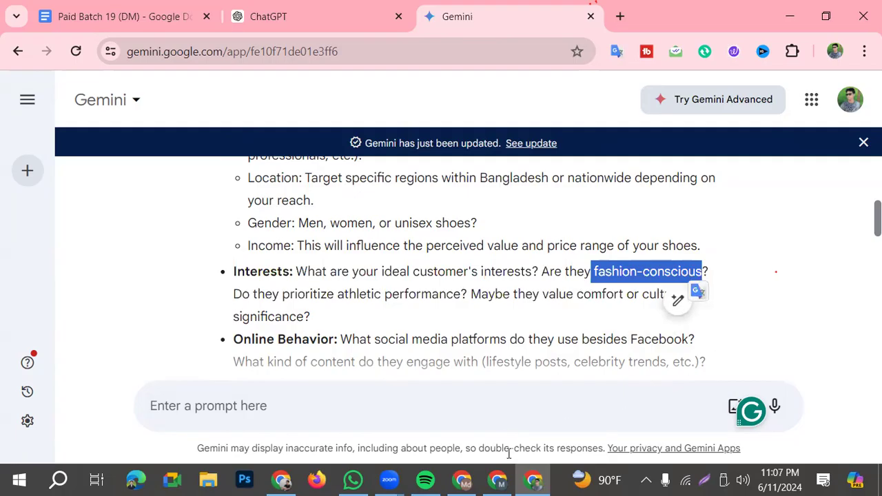
click(498, 480)
click(287, 321)
key(ctrl+v)
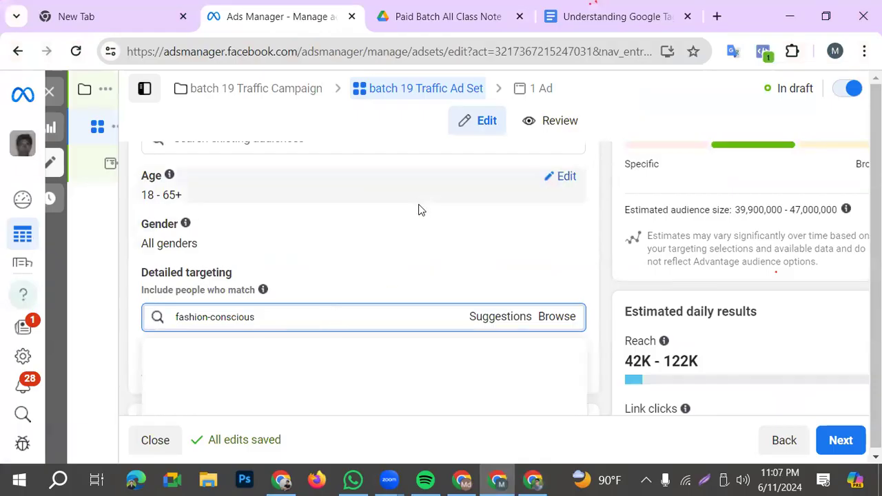
- Shorten the Detailed targeting search term to "fashion"
scroll(418, 211, down, 1)
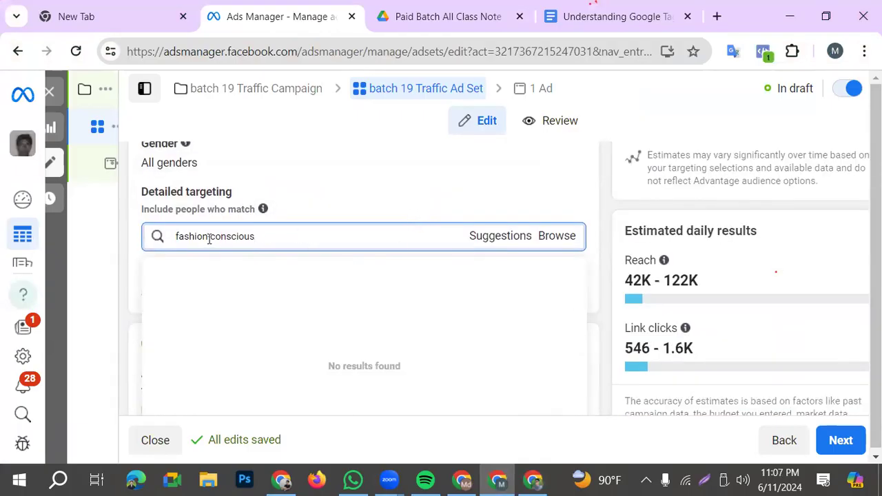
key(ctrl+a)
key(ctrl+c)
key(BackSpace)
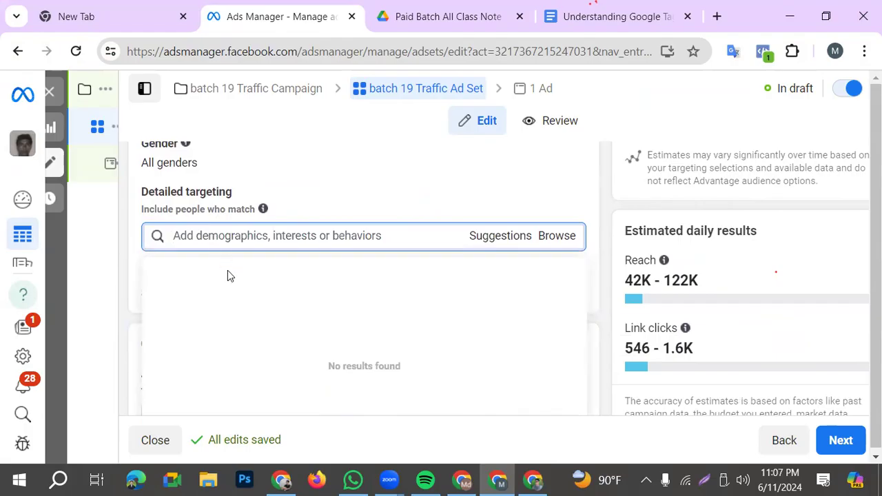
key(ctrl+v)
key(ctrl+a)
click(211, 237)
key(BackSpace)
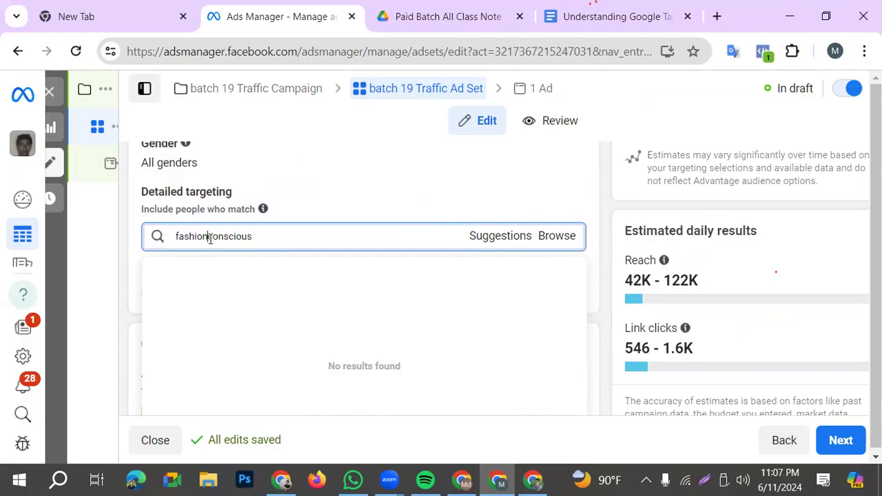
key(ctrl+a)
click(271, 236)
key(BackSpace)
key(BackSpace)
key(BackSpace)
key(BackSpace)
key(BackSpace)
key(BackSpace)
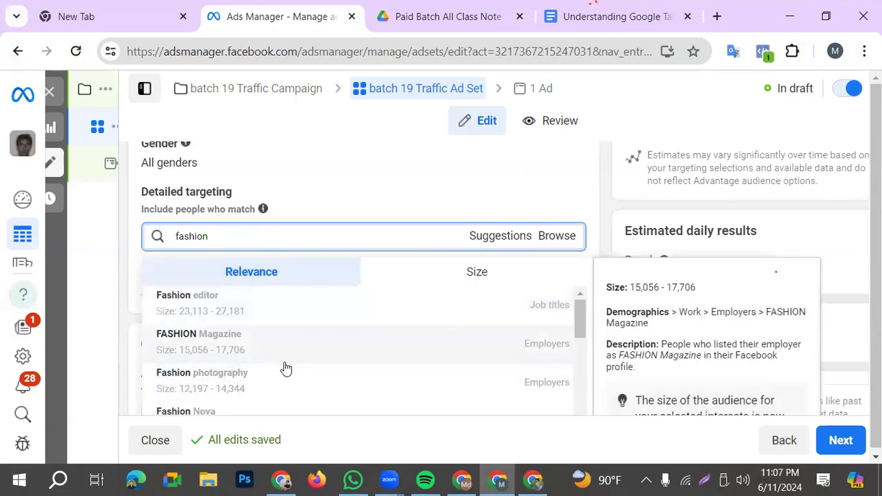
- Examine the relevance-sorted fashion targeting options, comparing their categories and audience sizes
scroll(284, 369, down, 1)
scroll(335, 356, down, 2)
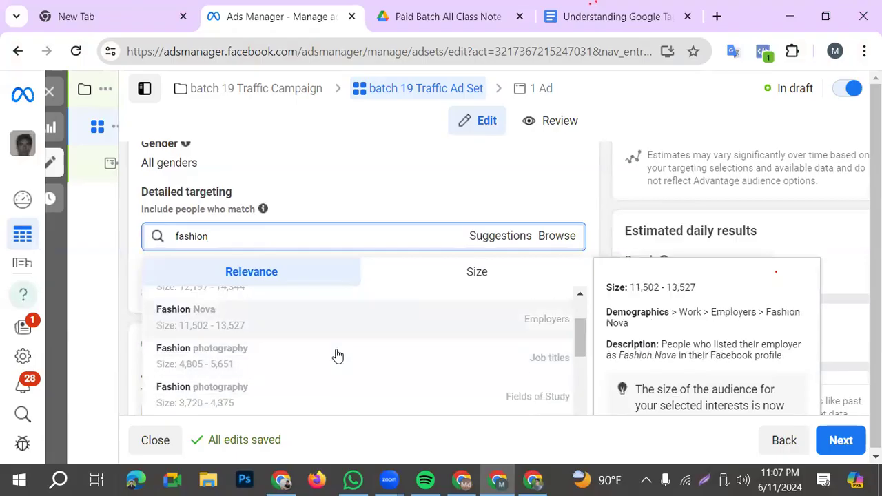
scroll(351, 352, down, 2)
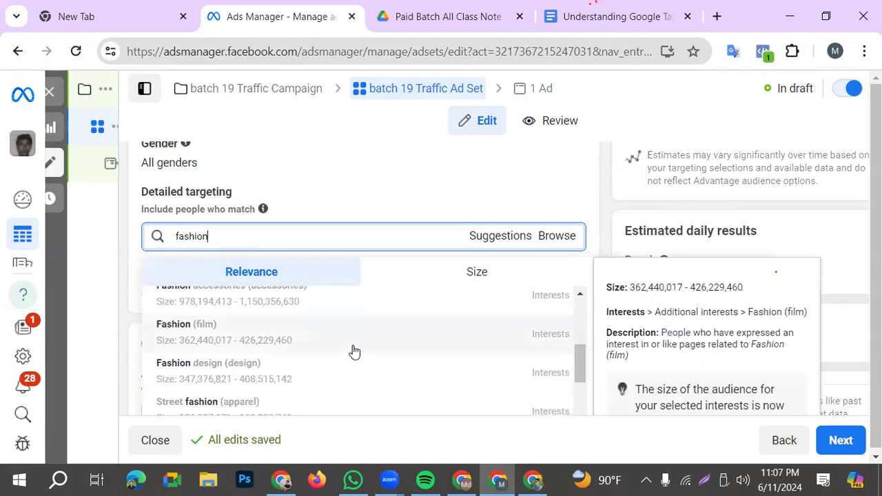
scroll(352, 374, down, 2)
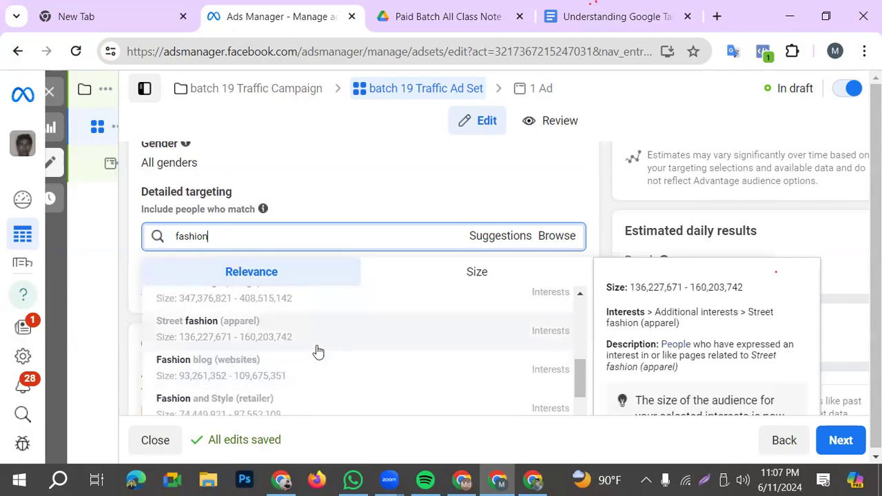
scroll(314, 360, down, 2)
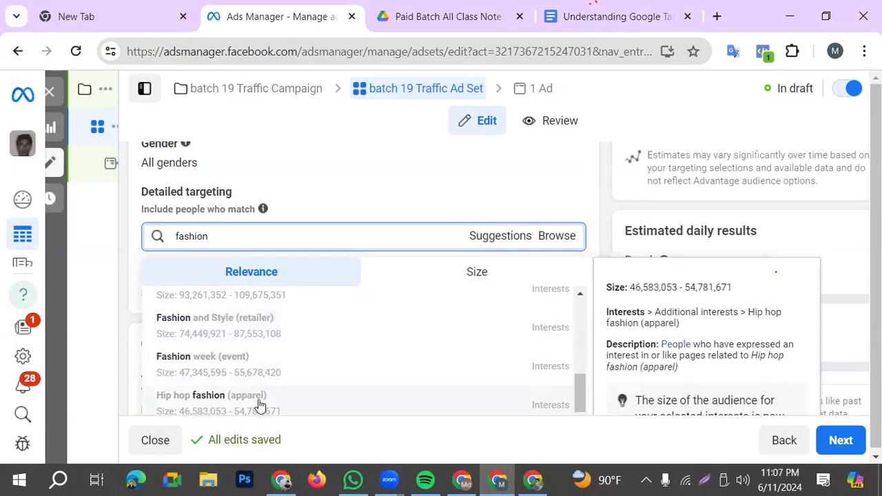
scroll(306, 371, down, 2)
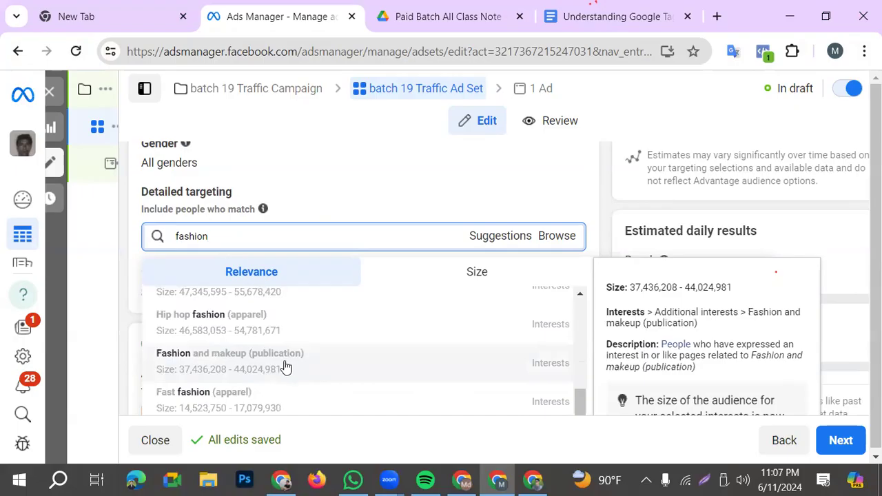
scroll(279, 364, down, 2)
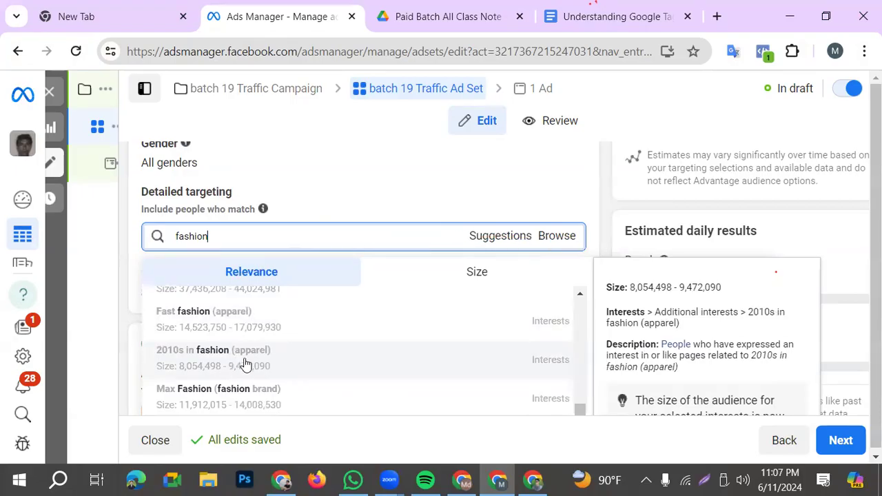
- Add the "Style & Fashion (publication)" interest to the ad set's Detailed targeting
scroll(262, 368, down, 2)
scroll(293, 382, down, 2)
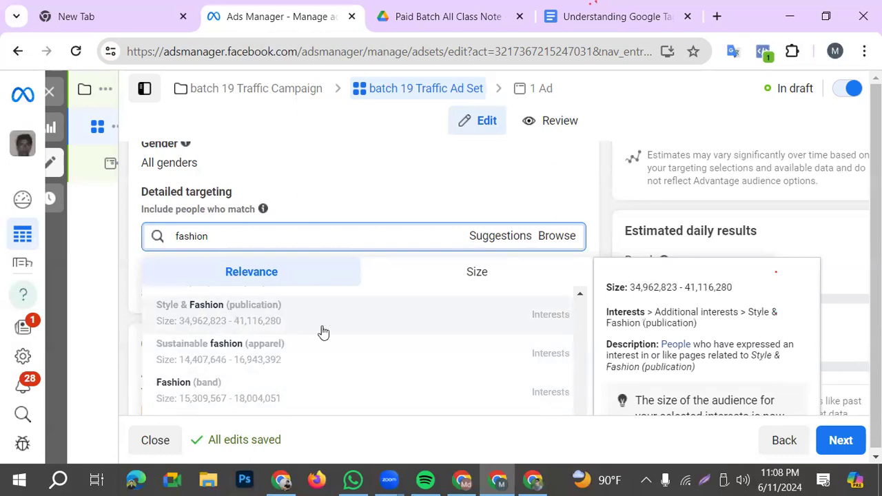
click(445, 308)
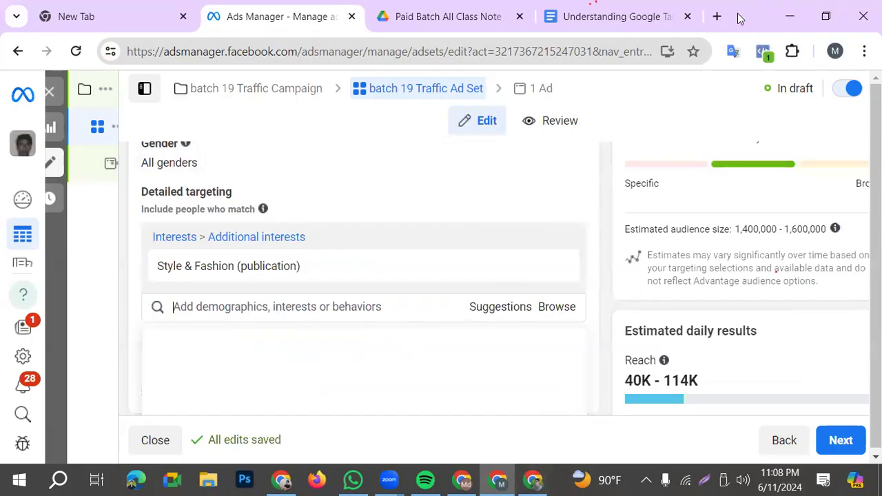
scroll(710, 400, down, 1)
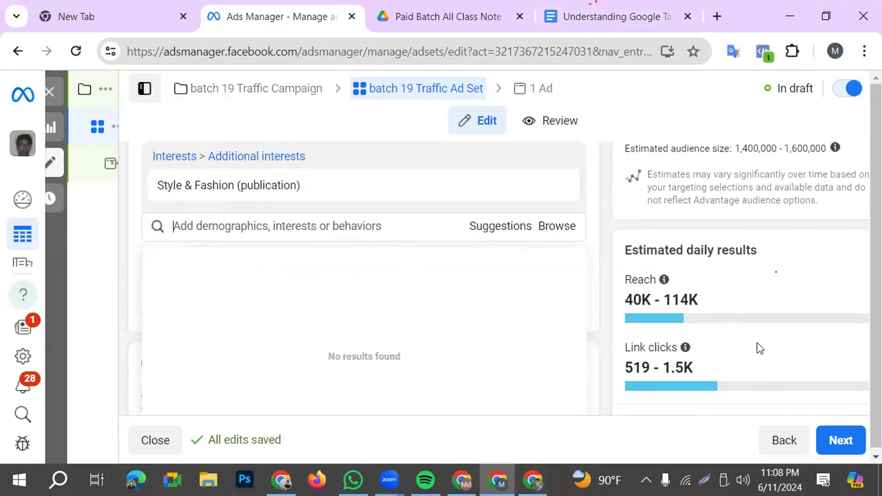
- Switch to Gemini and read the Demographics, Interests and Behaviors items under "Targeting Options on Facebook Ads"
click(586, 17)
click(416, 17)
click(284, 18)
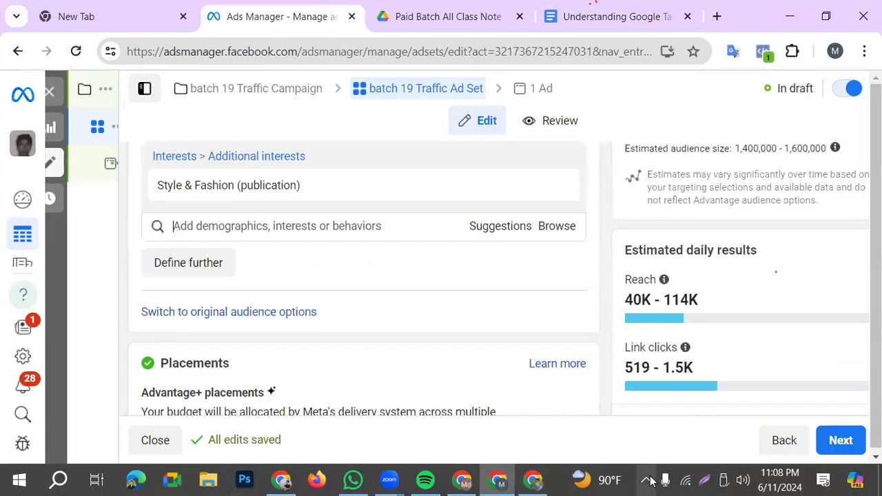
click(533, 480)
scroll(396, 323, down, 2)
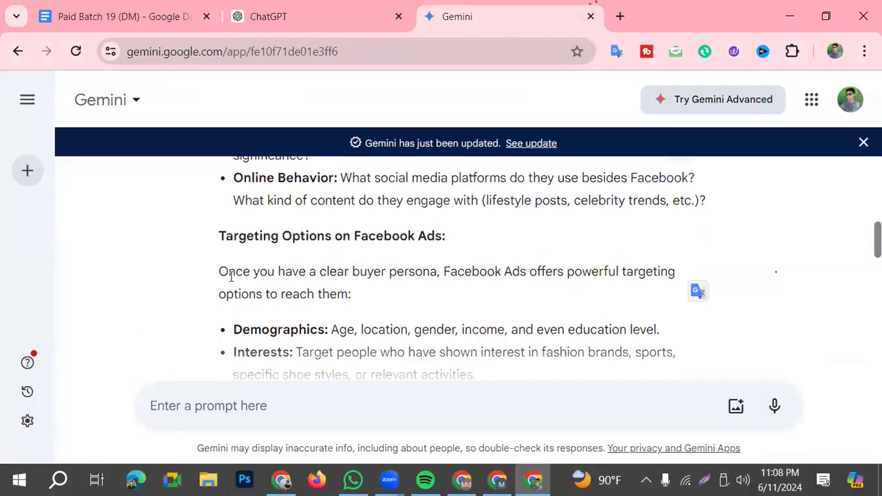
scroll(290, 279, down, 1)
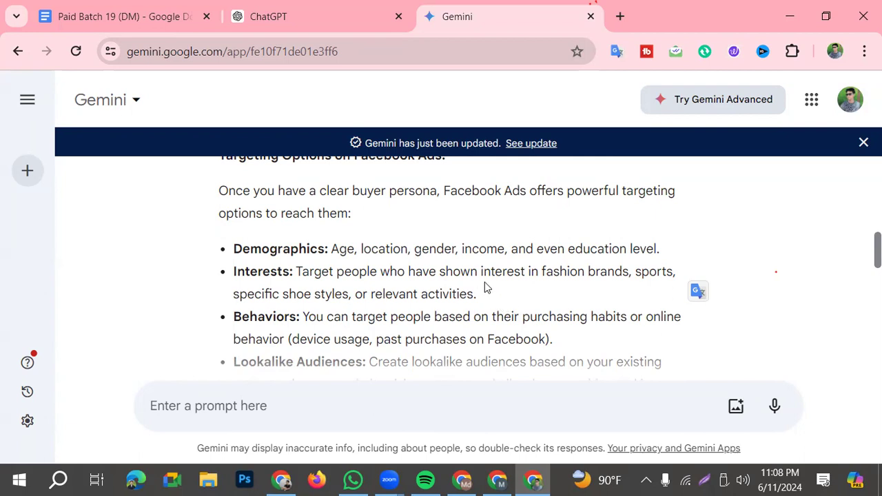
drag(497, 295, 297, 294)
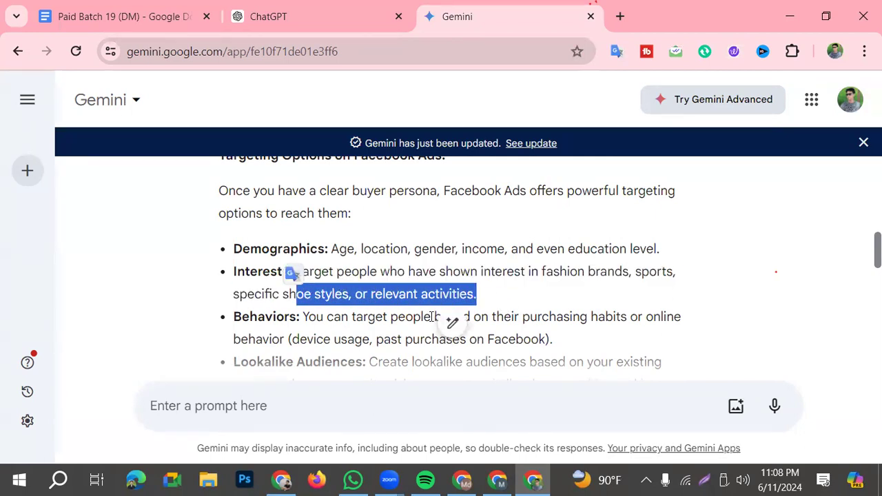
click(513, 301)
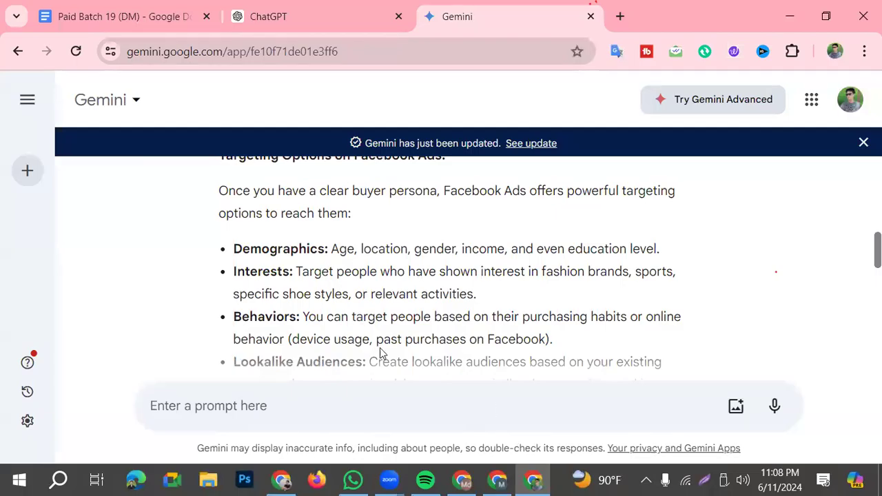
scroll(348, 333, down, 1)
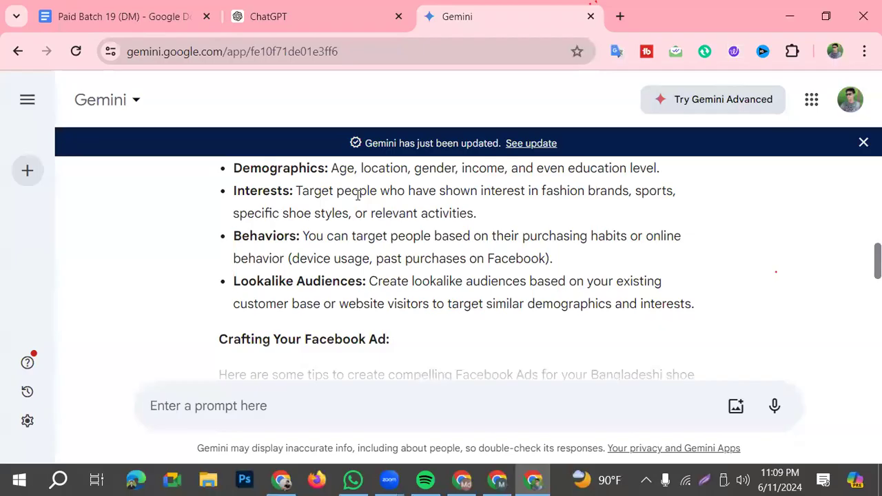
- Switch back to Ads Manager and search the Detailed targeting for "iphone"
click(498, 481)
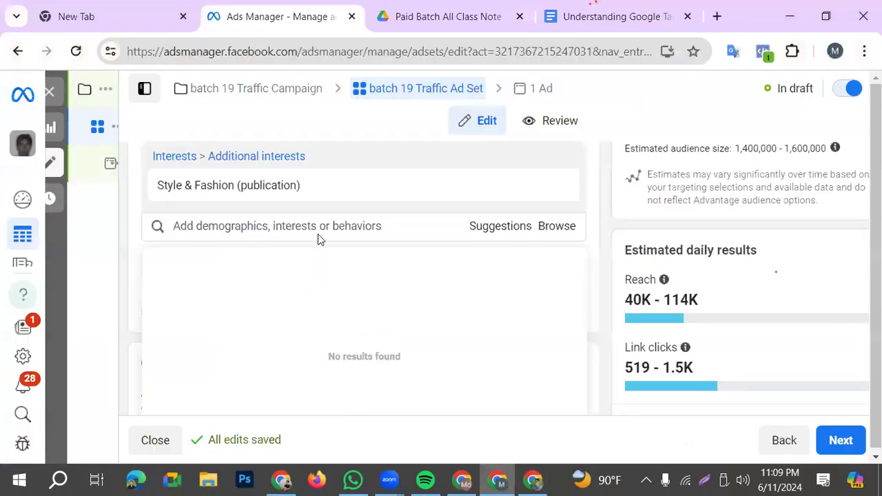
text(ip)
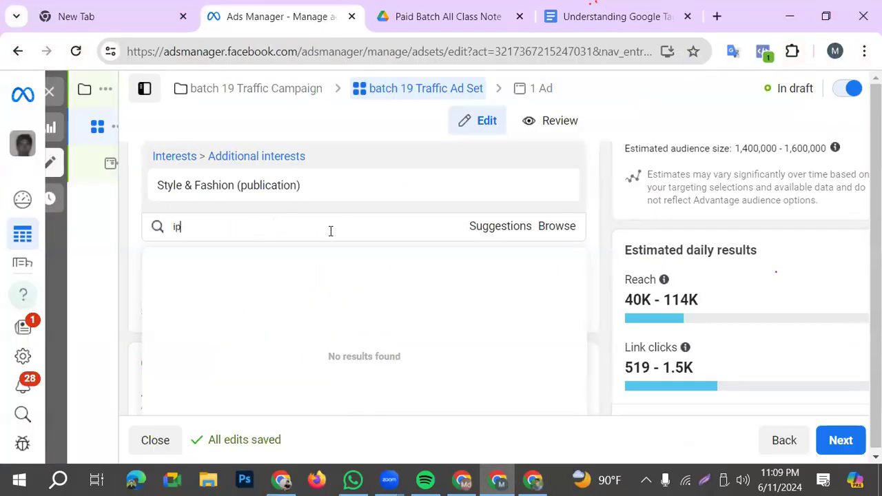
text(hone)
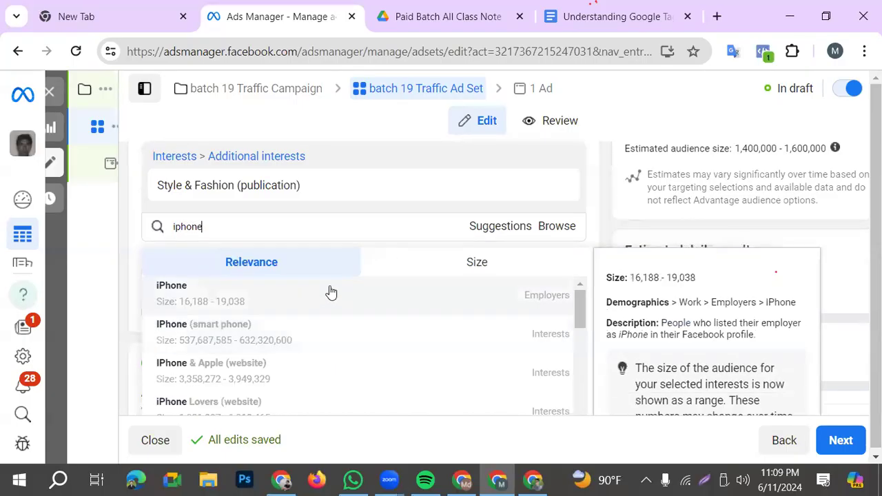
- Examine the relevance-sorted iPhone targeting options, comparing interests with device-ownership behaviors and their audience sizes
scroll(401, 323, down, 1)
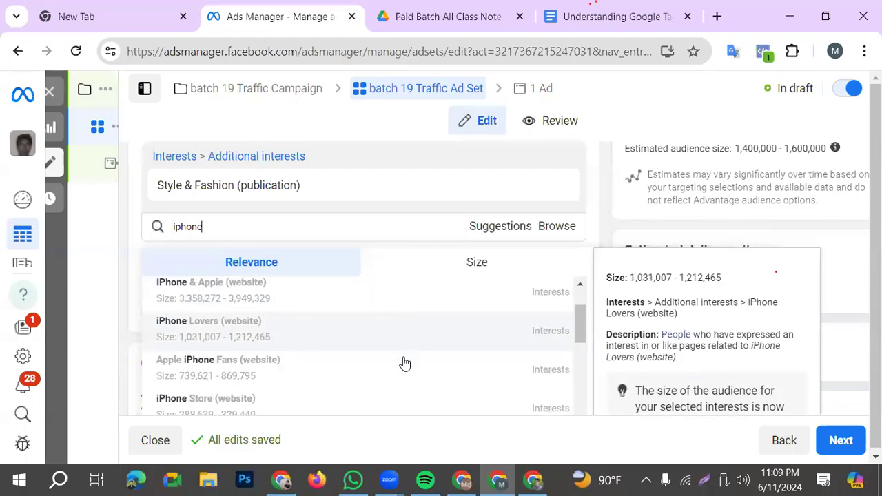
scroll(388, 365, down, 2)
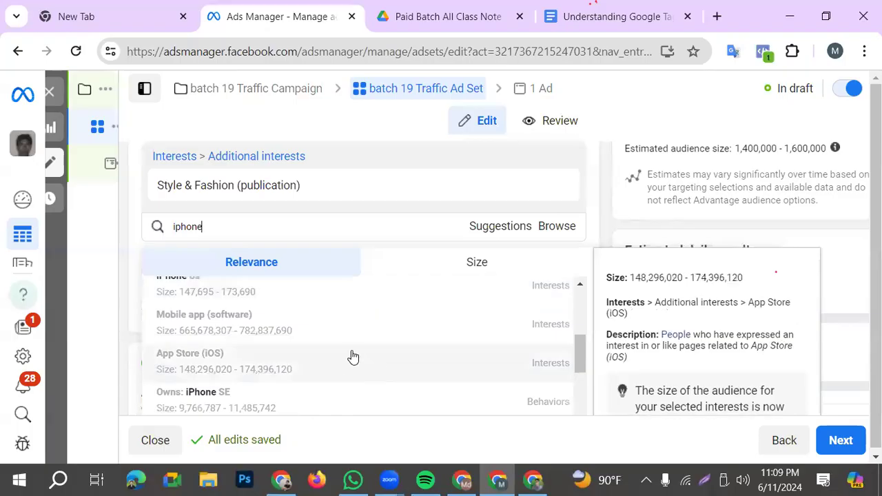
scroll(307, 344, down, 1)
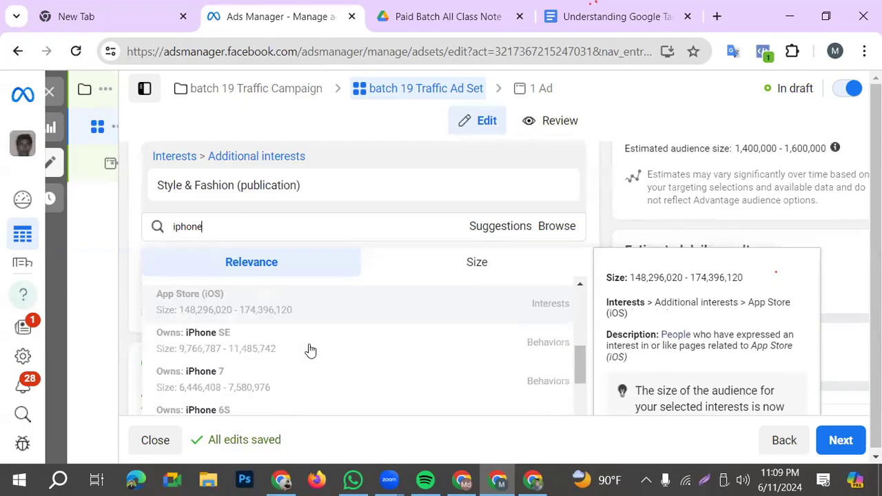
scroll(308, 345, down, 2)
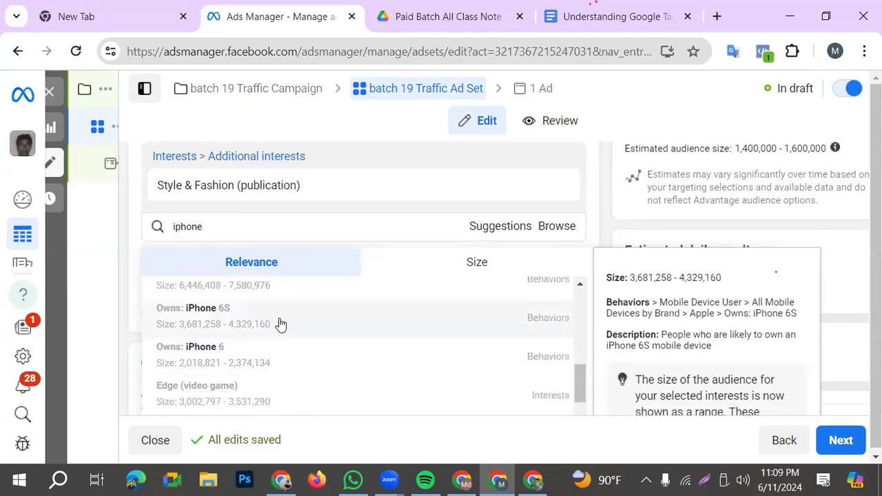
scroll(280, 324, up, 5)
scroll(413, 349, up, 1)
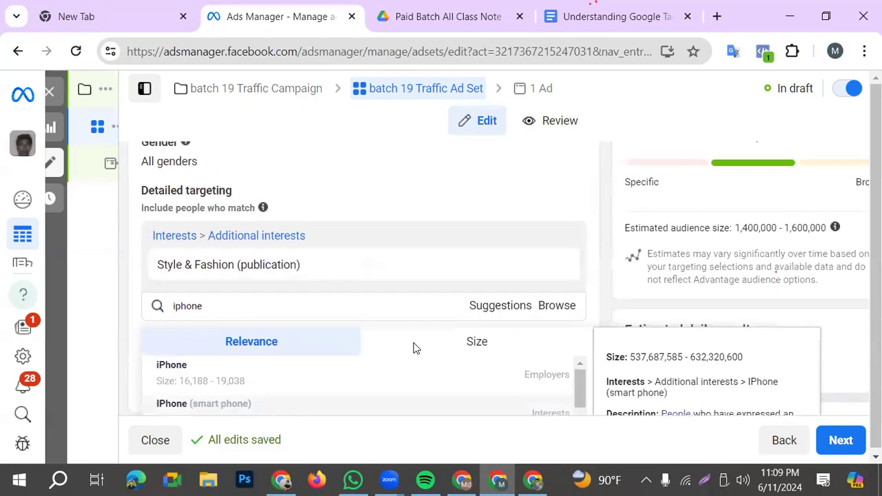
scroll(414, 348, down, 2)
scroll(429, 230, down, 10)
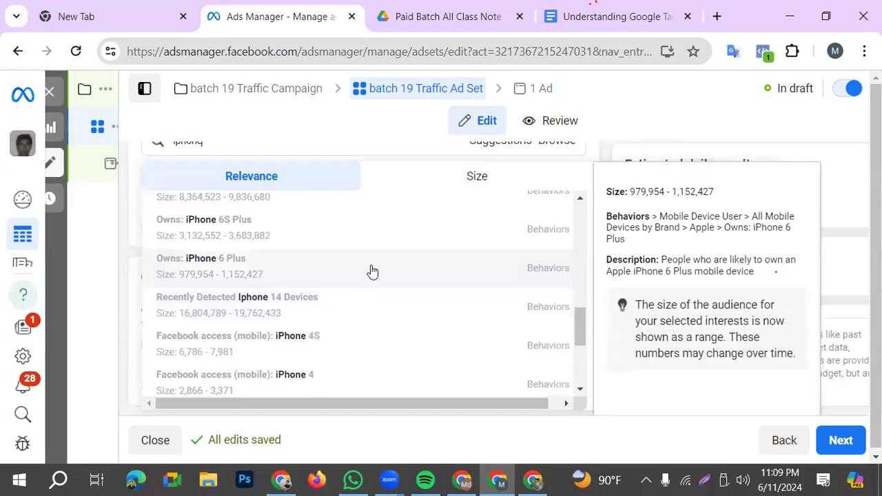
scroll(306, 270, up, 2)
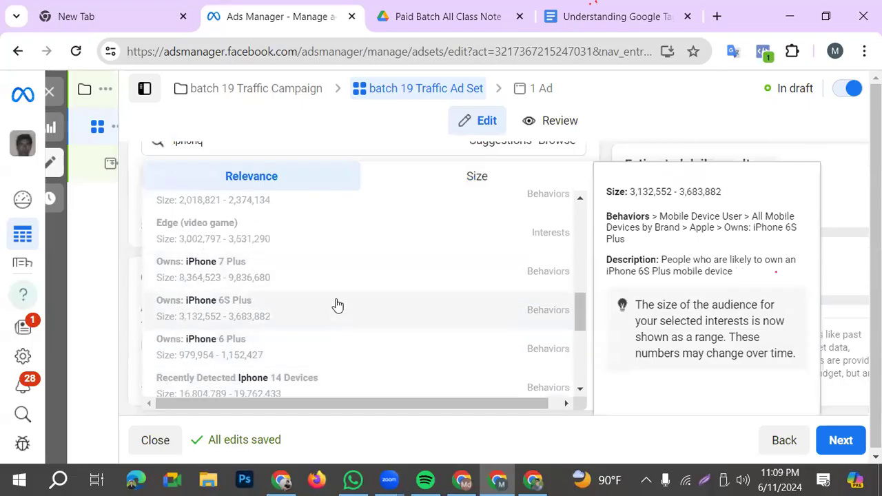
scroll(335, 289, up, 3)
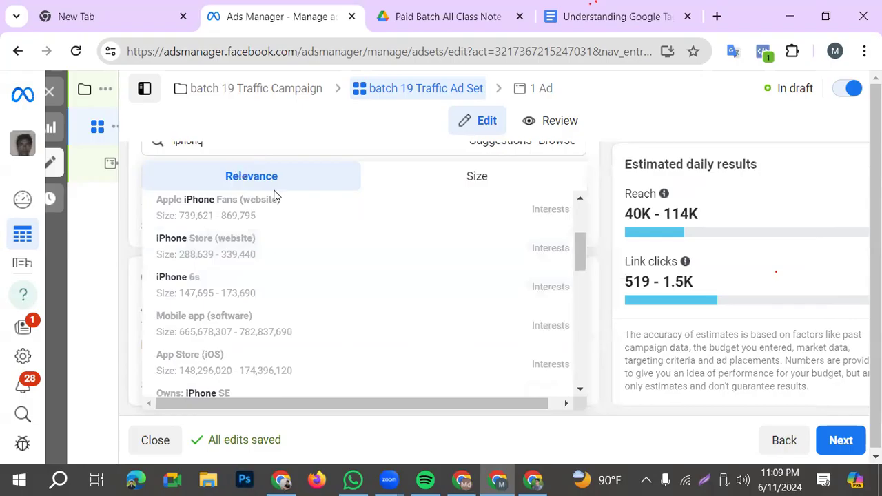
scroll(275, 196, up, 2)
- Replace the Detailed targeting search term with "realme" and look through the suggested options
drag(211, 300, 3, 370)
key(BackSpace)
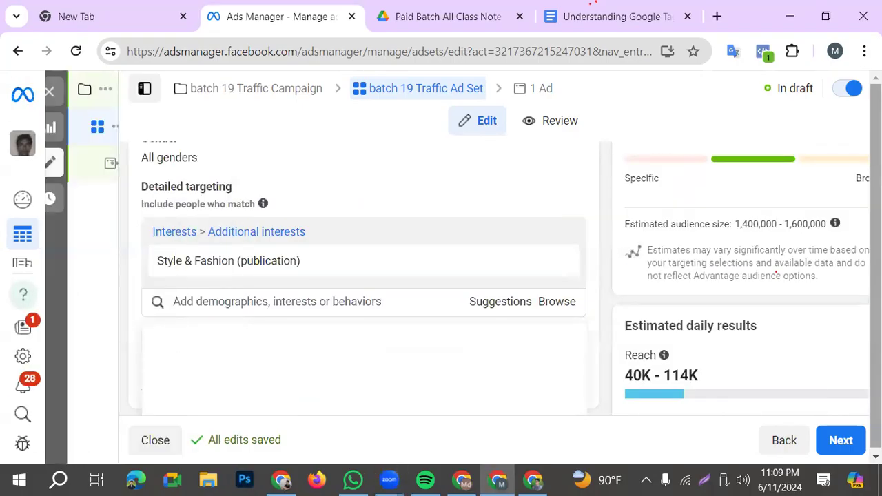
text(realme)
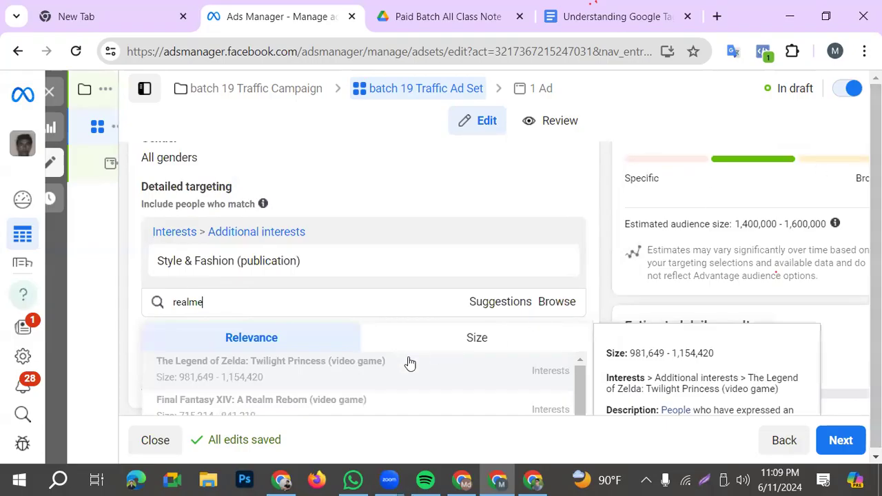
scroll(354, 329, down, 3)
scroll(349, 317, down, 2)
scroll(349, 317, down, 1)
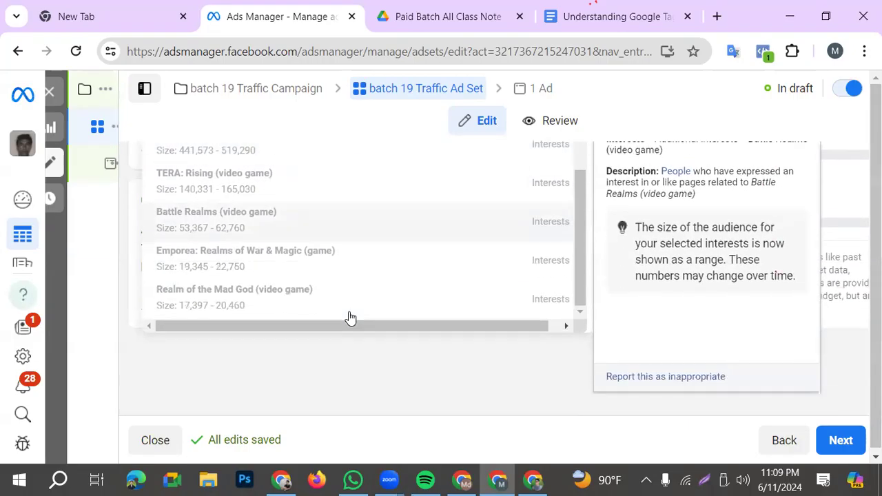
scroll(403, 268, up, 6)
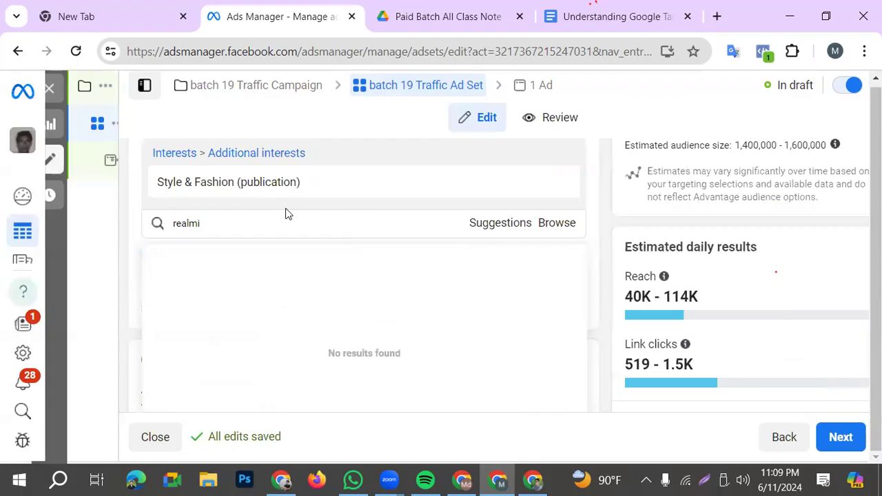
- Search the Detailed targeting for "redme", then shorten the term to "redm" to find the Redmi phone brand
key(BackSpace)
key(BackSpace)
key(BackSpace)
key(BackSpace)
key(BackSpace)
text(e)
text(dme)
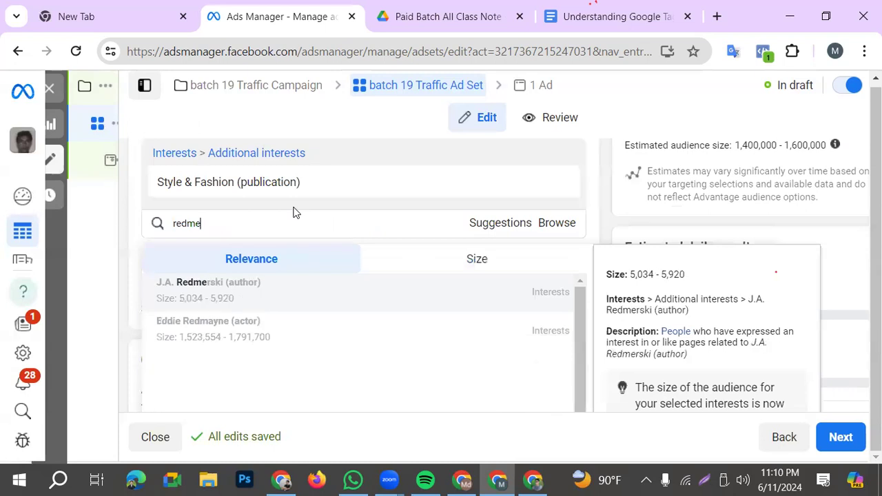
key(BackSpace)
text(u)
key(BackSpace)
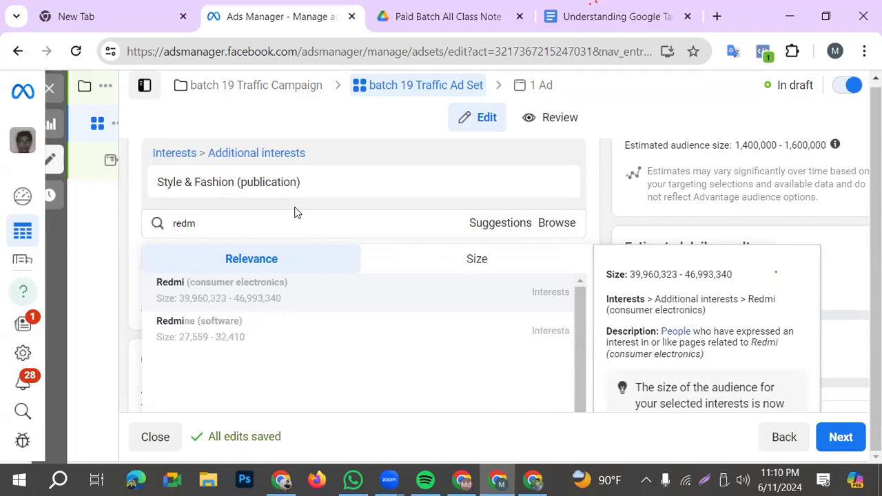
- Replace the Detailed targeting search term with "samsung" and look through the Galaxy device-ownership behaviors
key(BackSpace)
key(BackSpace)
key(BackSpace)
key(BackSpace)
text(sam)
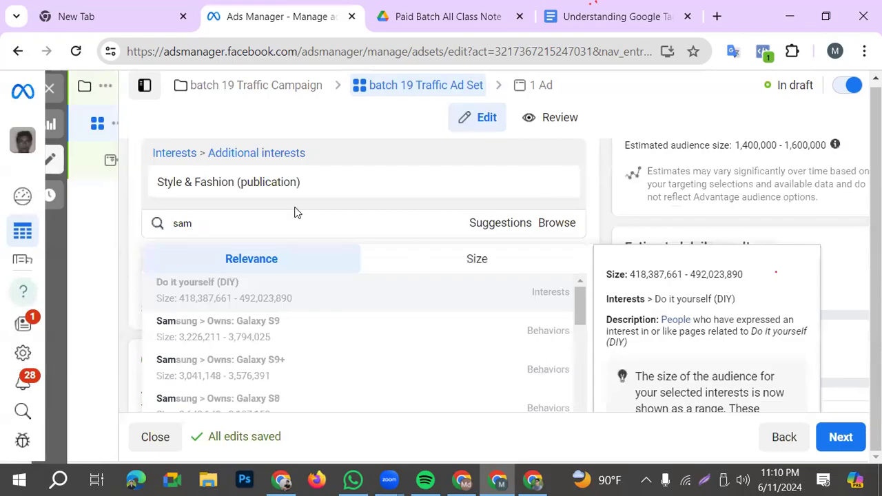
text(sung)
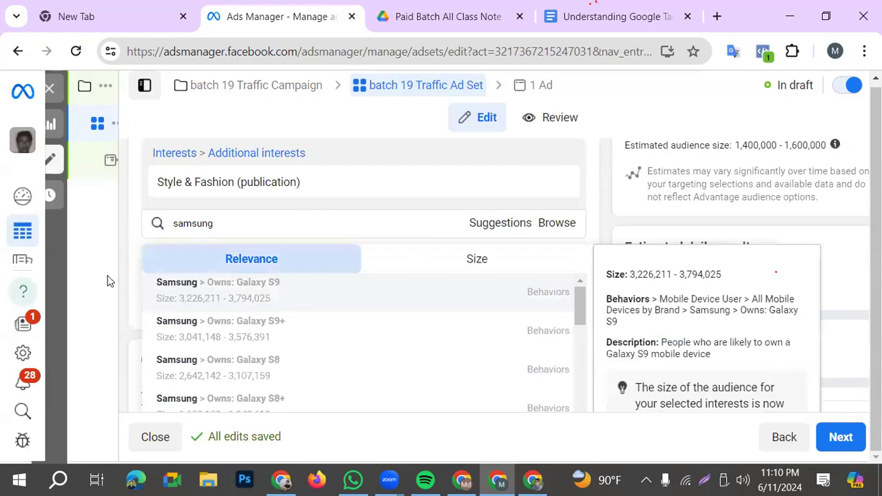
scroll(372, 299, down, 2)
scroll(372, 299, up, 2)
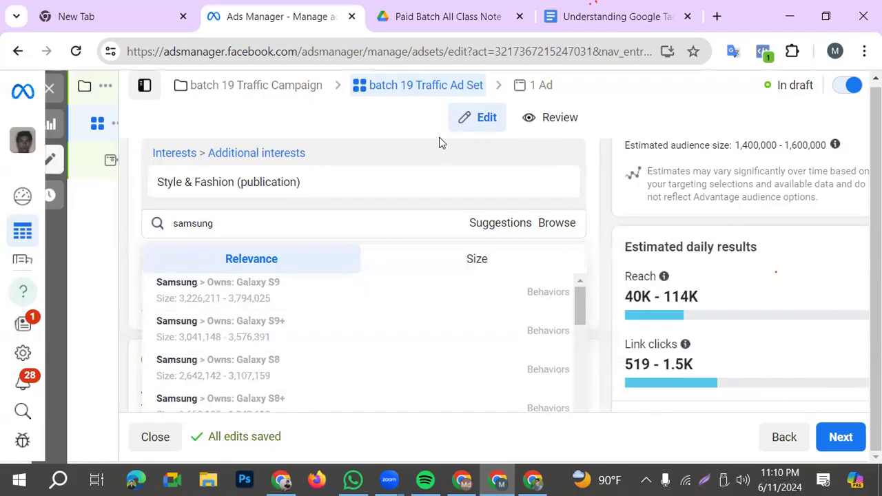
- Switch to Gemini and read the ad creation tips under "Crafting Your Facebook Ad"
key(alt+Tab)
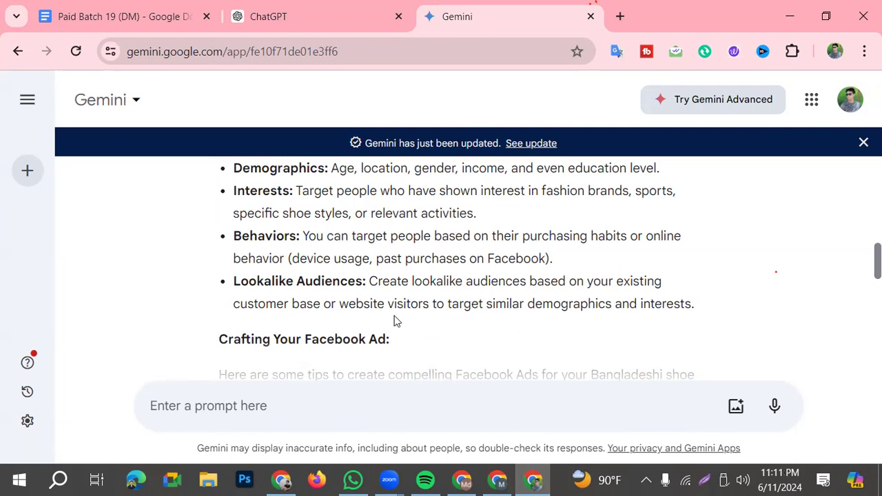
scroll(394, 320, down, 1)
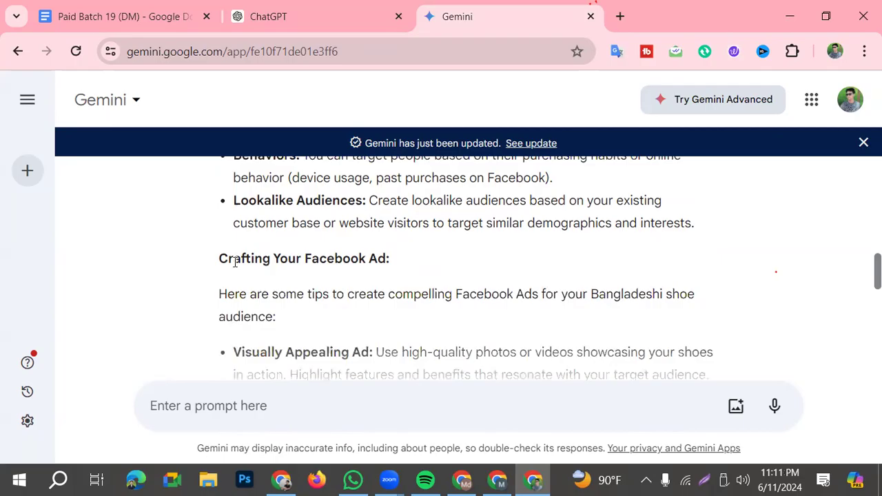
drag(215, 262, 442, 258)
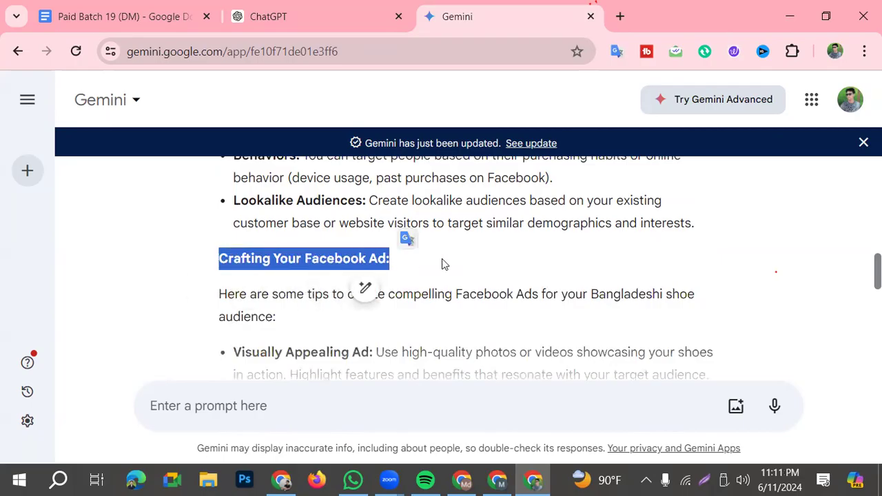
scroll(516, 286, down, 1)
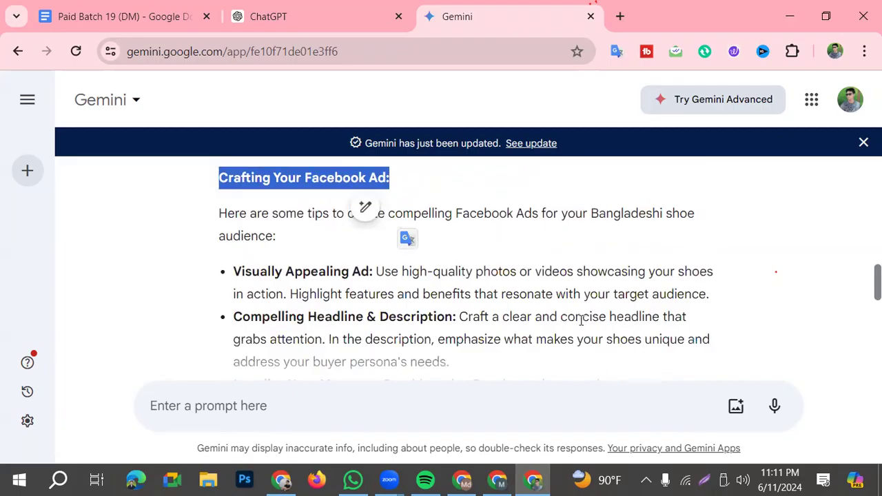
drag(392, 274, 585, 278)
click(580, 277)
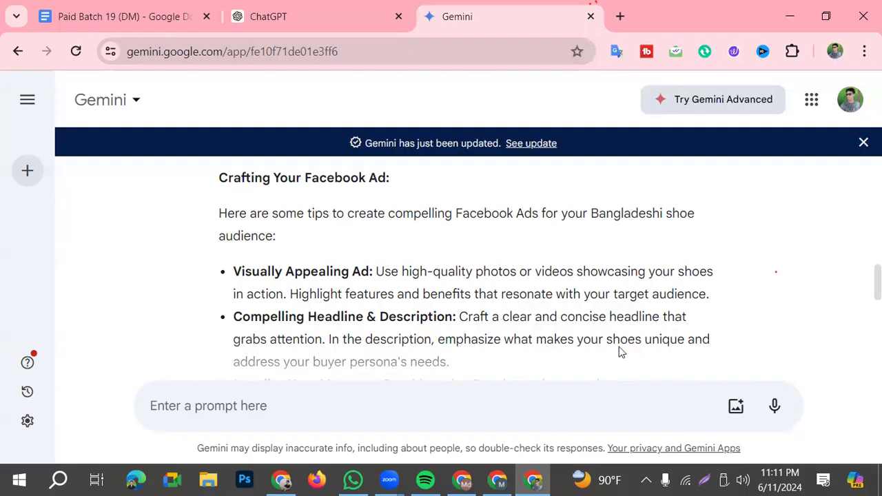
scroll(458, 337, down, 1)
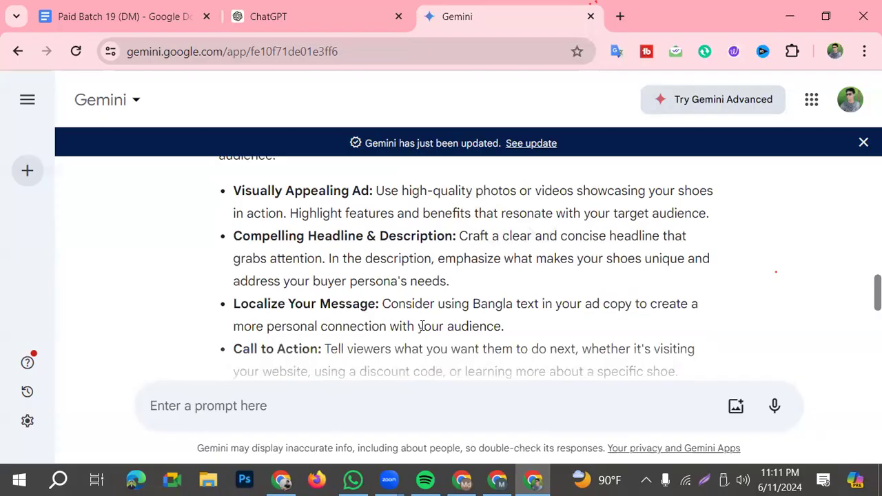
- Highlight the Compelling Headline & Description tip in the Gemini answer and read on through the call-to-action and additional tips
drag(454, 284, 233, 259)
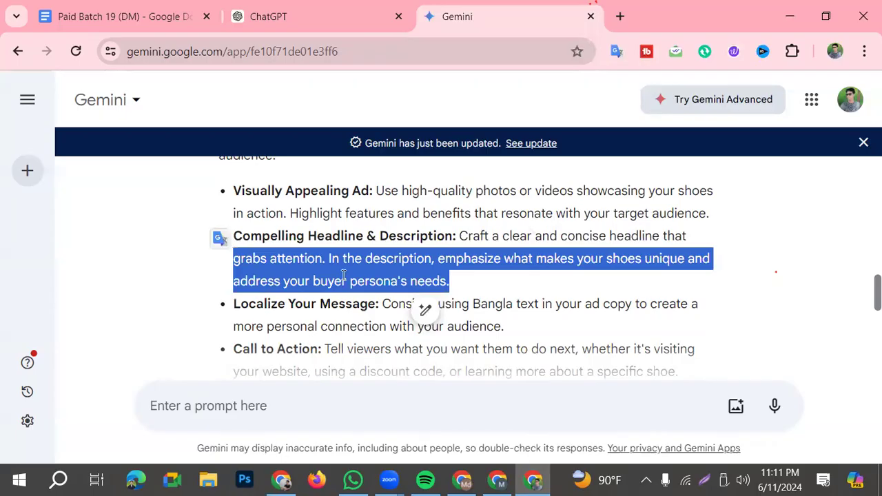
click(491, 291)
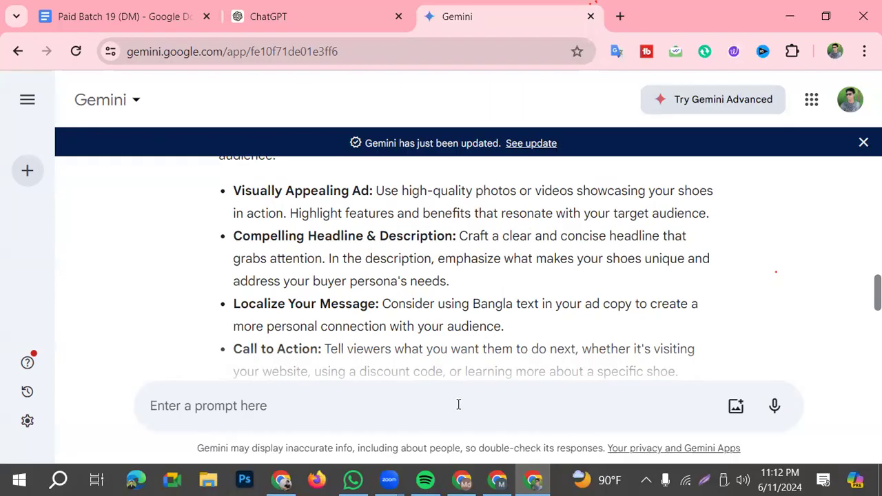
scroll(441, 282, down, 2)
scroll(414, 279, down, 1)
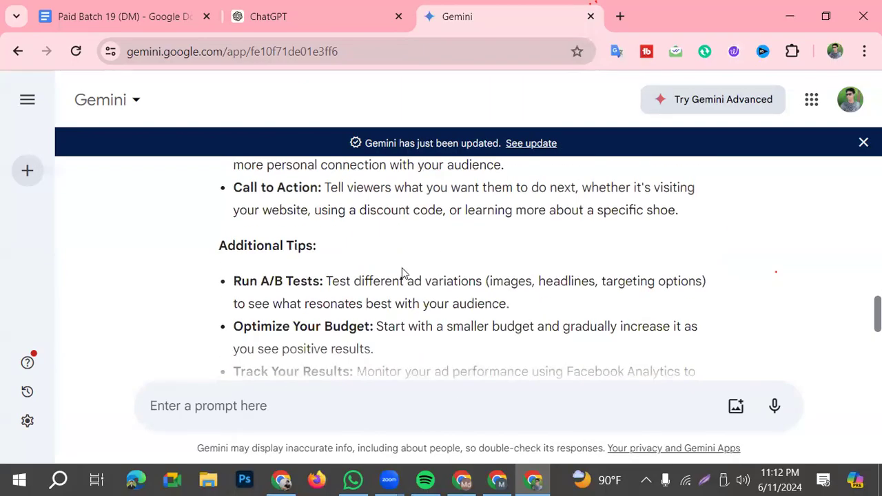
scroll(402, 267, up, 1)
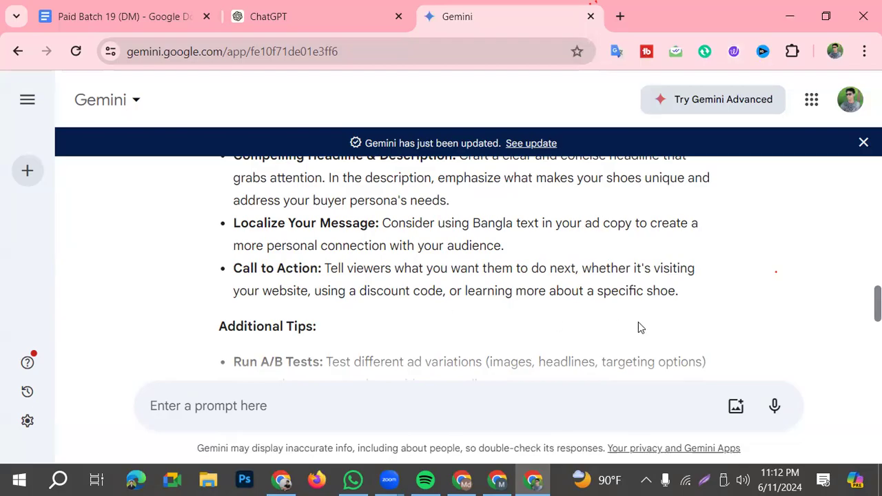
- Switch to Ads Manager and open the ad inside the batch 19 Traffic Ad Set
click(499, 481)
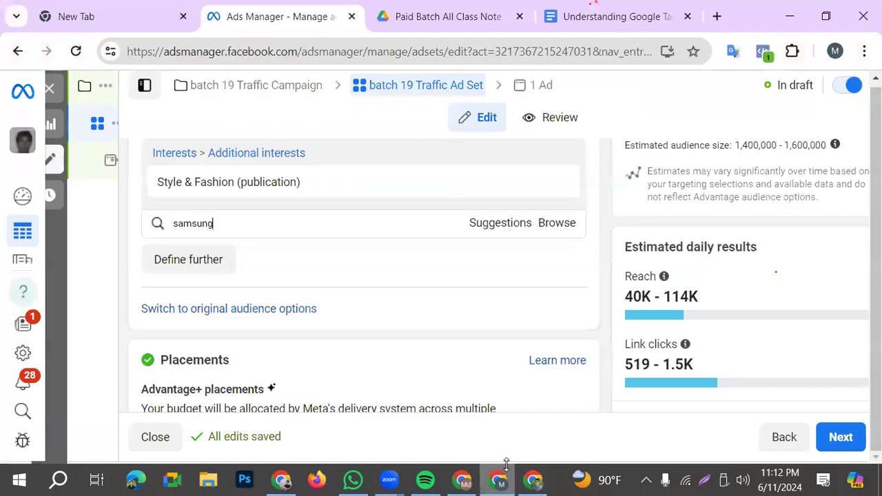
scroll(395, 312, up, 15)
scroll(397, 316, up, 10)
scroll(398, 320, up, 5)
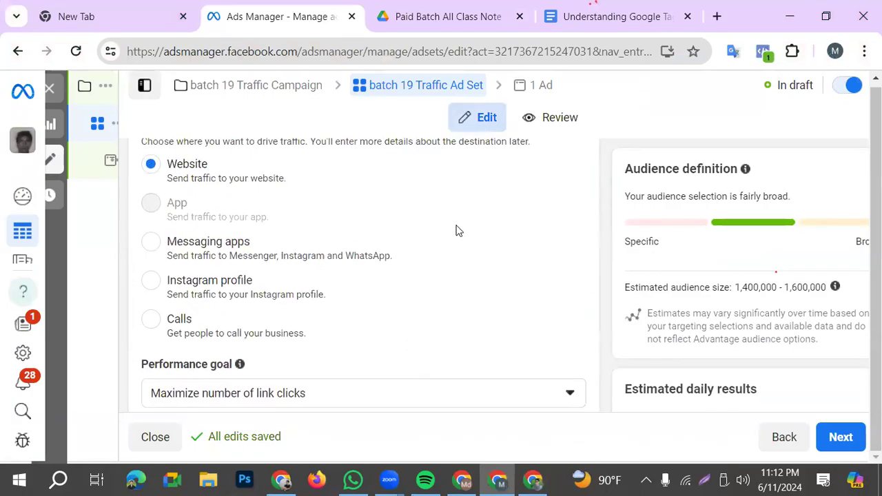
click(533, 87)
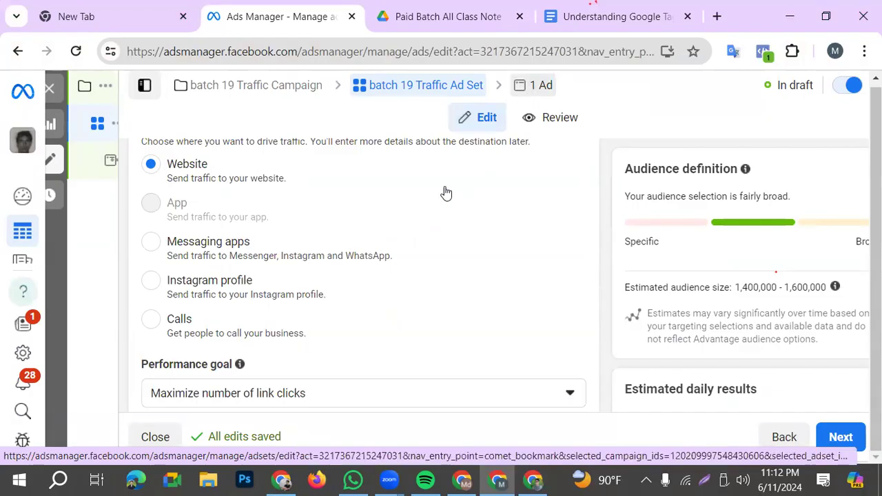
- Look through the ad's media, primary text, headline and description fields
scroll(364, 295, down, 5)
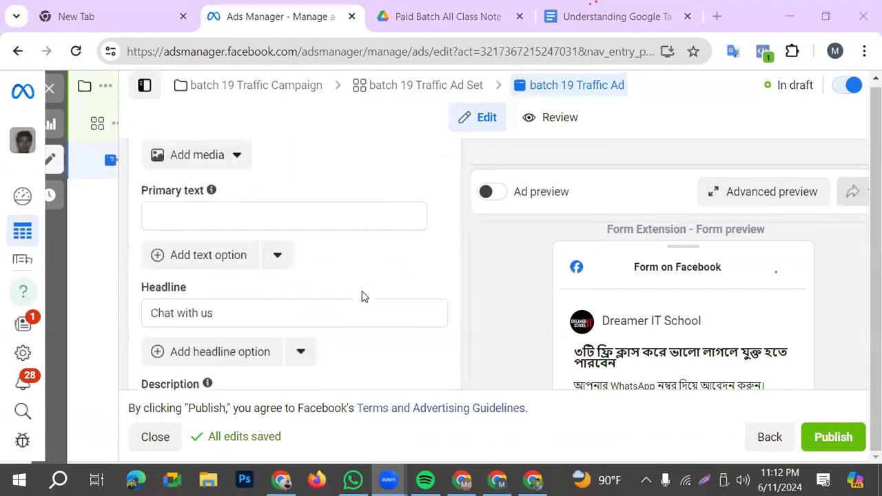
scroll(364, 296, down, 2)
scroll(231, 234, up, 2)
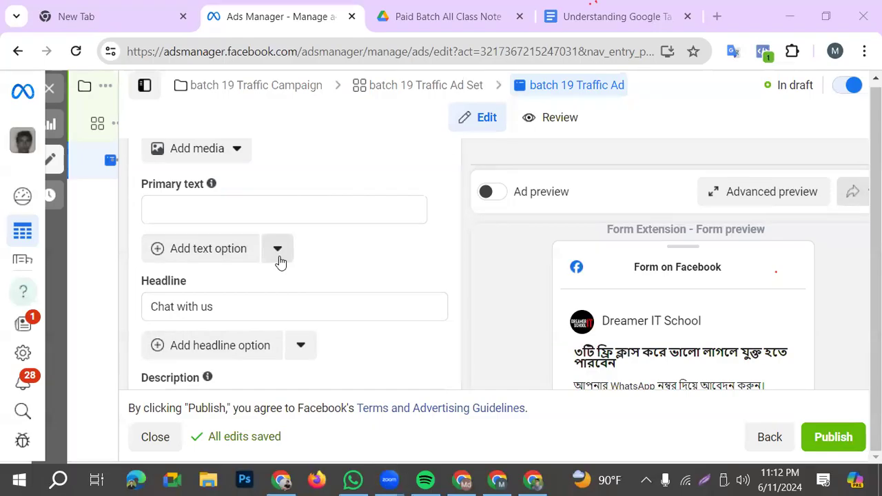
scroll(277, 261, down, 3)
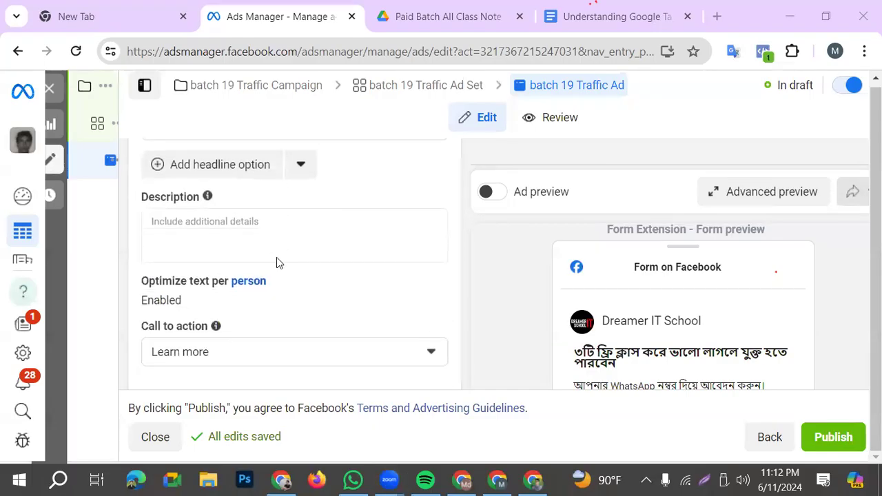
- Try Apply now and Book now as the ad's call to action, and return it to Learn more
scroll(277, 261, down, 1)
click(264, 298)
click(244, 349)
click(271, 283)
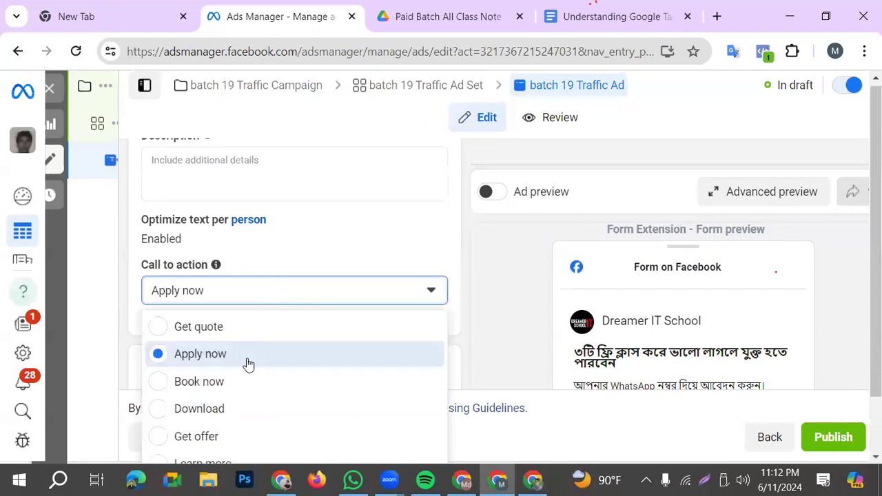
click(222, 388)
click(298, 301)
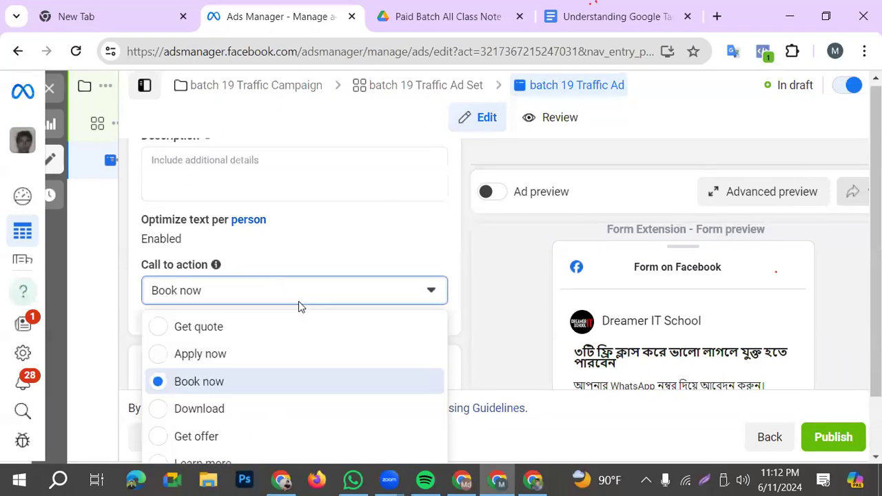
scroll(303, 306, down, 3)
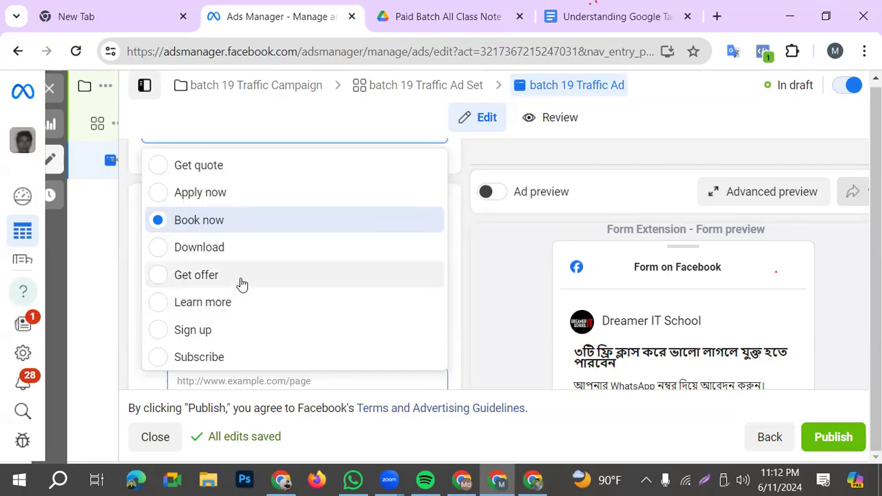
click(301, 293)
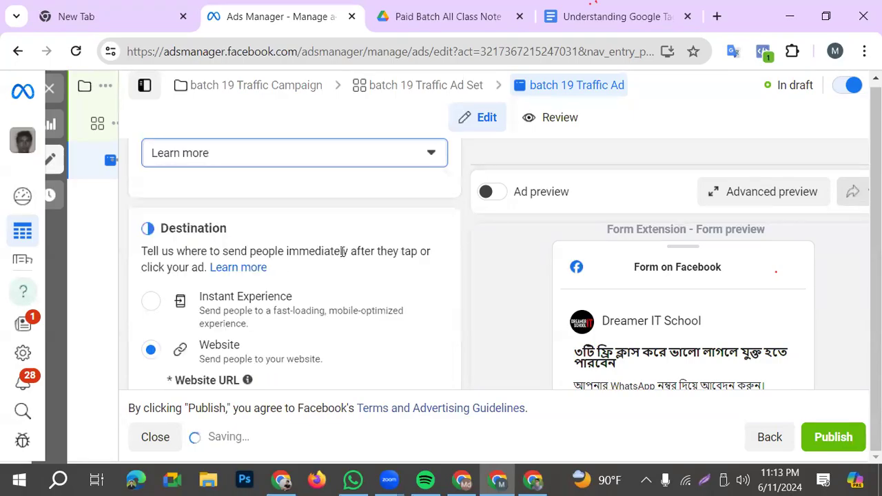
- Examine the Website URL field in the ad's Destination settings
scroll(340, 252, down, 3)
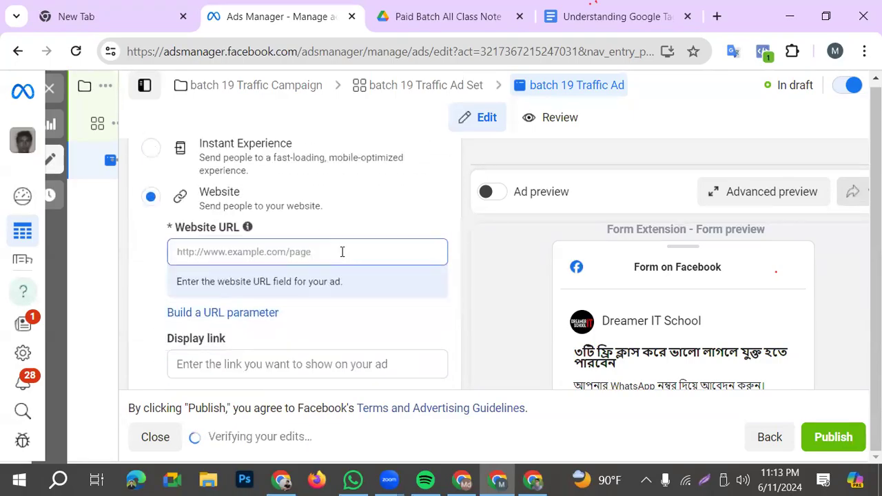
click(235, 242)
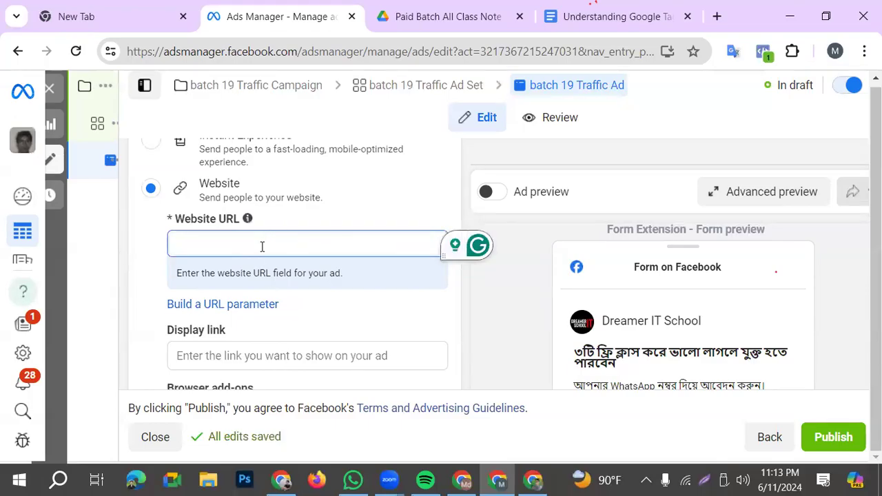
scroll(264, 247, up, 2)
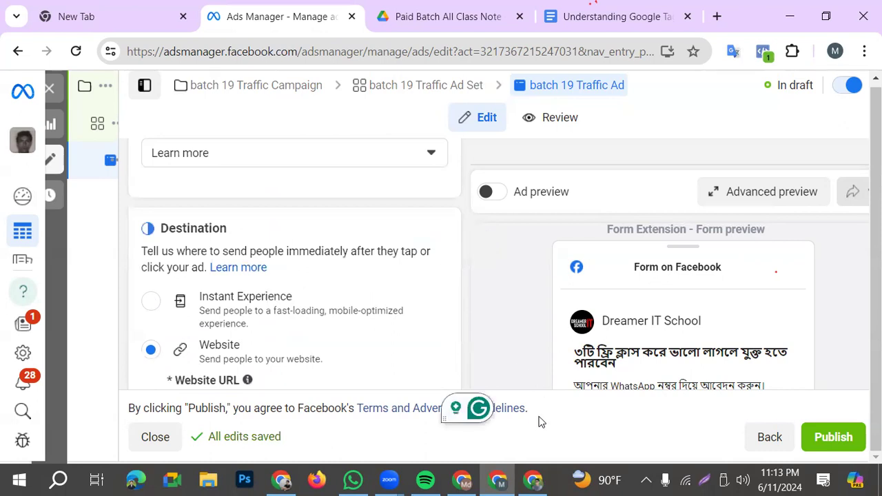
- Switch to Gemini and read the Additional Tips and Remember sections to the end of the answer
click(533, 480)
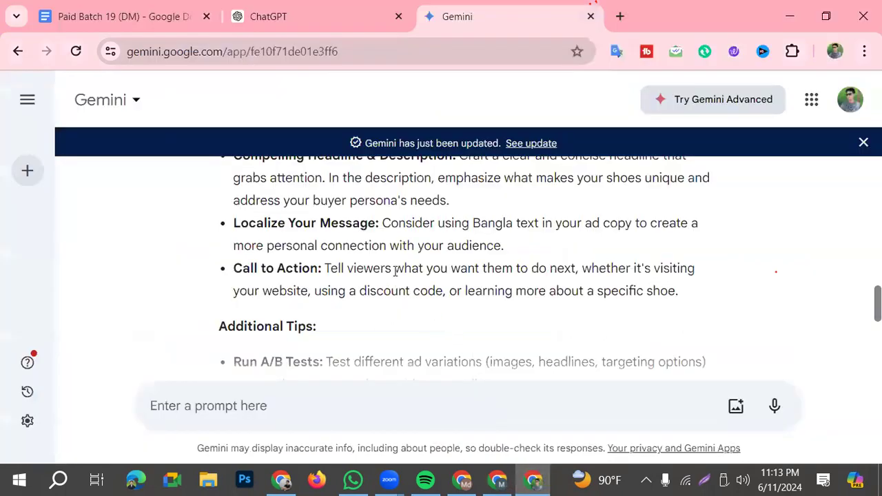
scroll(395, 270, down, 1)
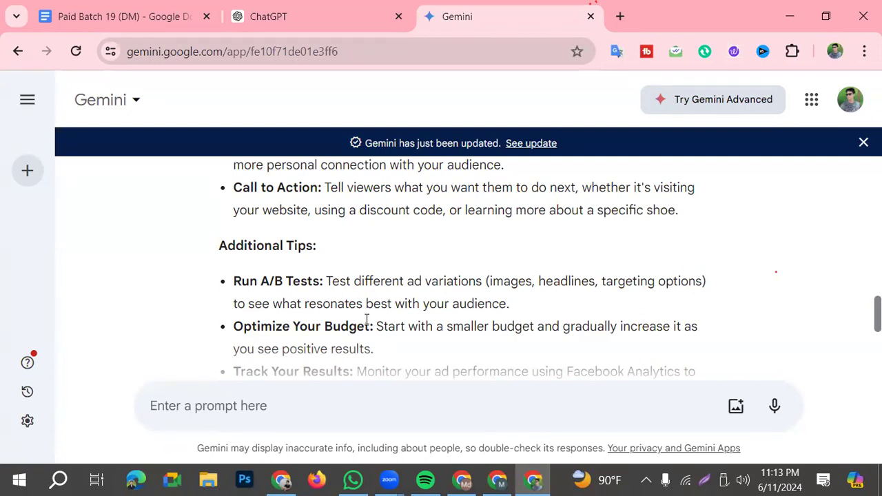
scroll(404, 296, down, 1)
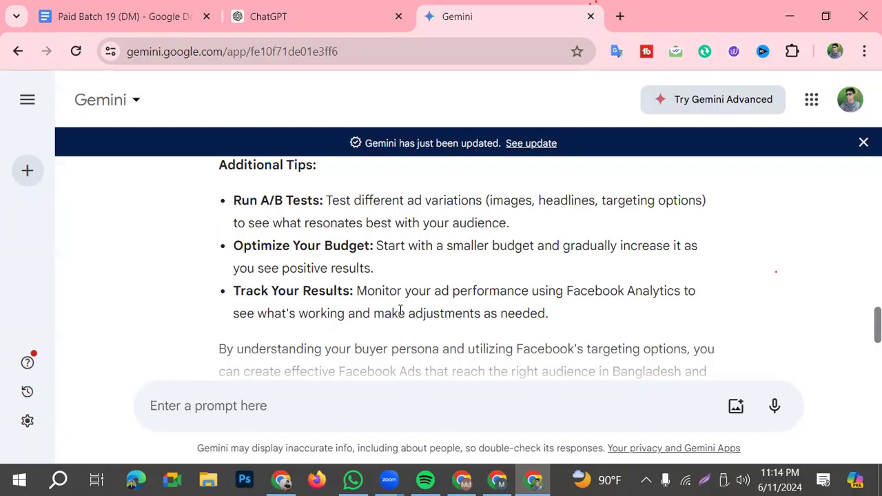
scroll(310, 296, down, 2)
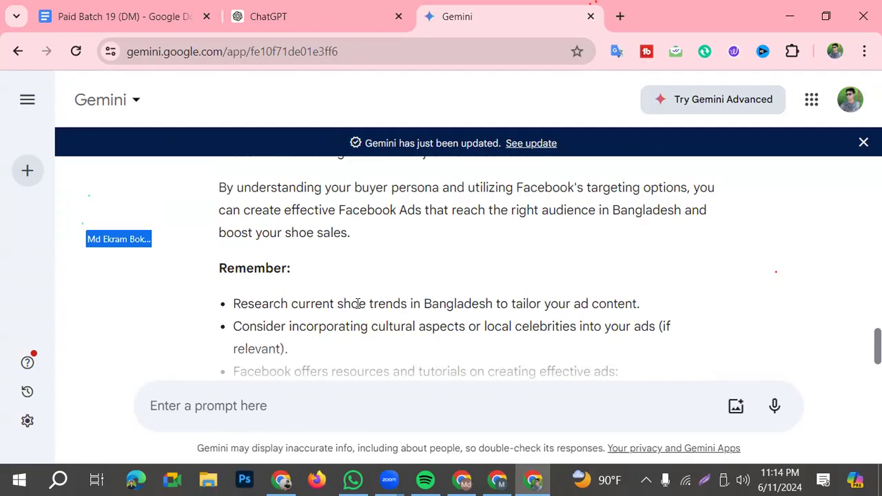
scroll(290, 319, down, 2)
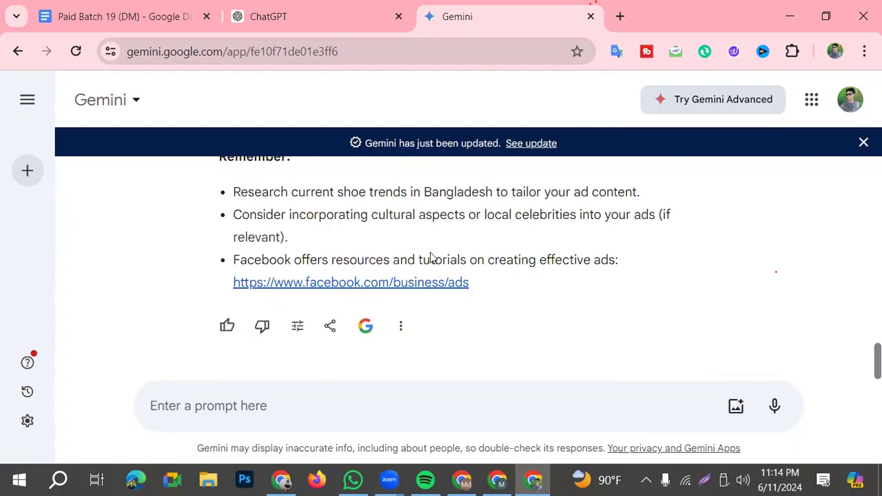
- Highlight the Gemini answer from Additional Tips to the closing Facebook ads link, and clear the selection
scroll(427, 256, up, 1)
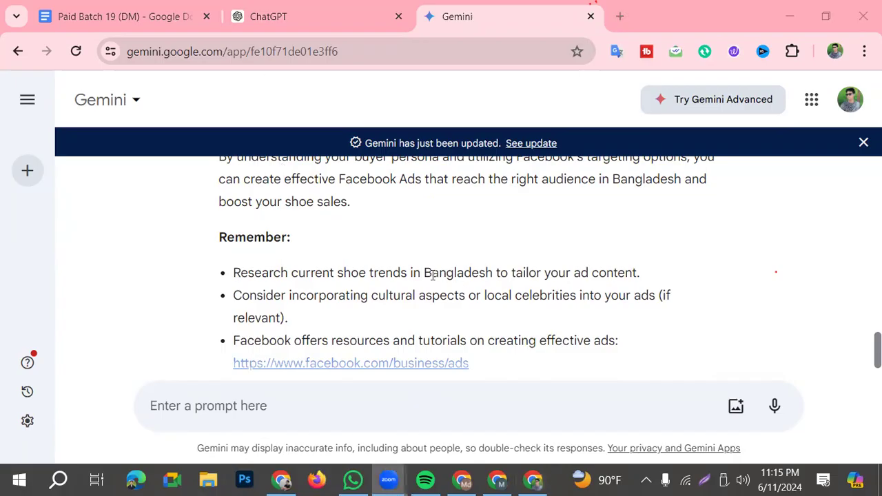
scroll(431, 283, up, 1)
scroll(410, 295, up, 1)
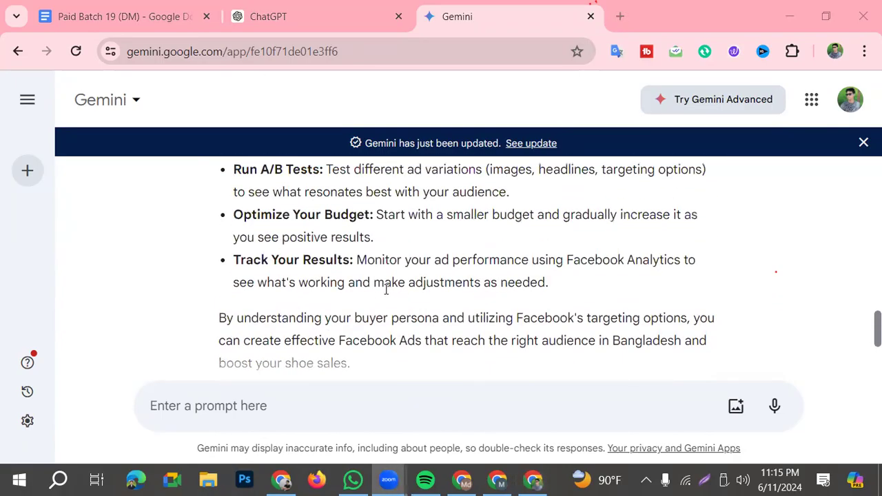
scroll(373, 289, up, 1)
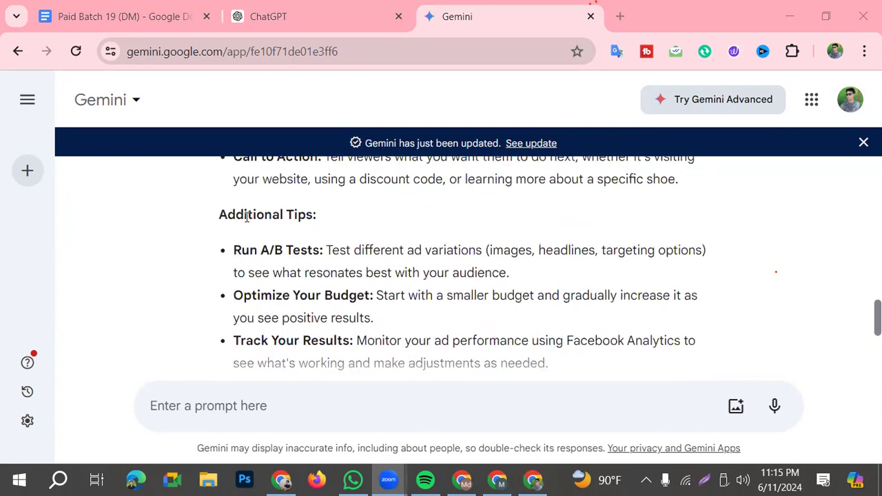
drag(219, 215, 501, 277)
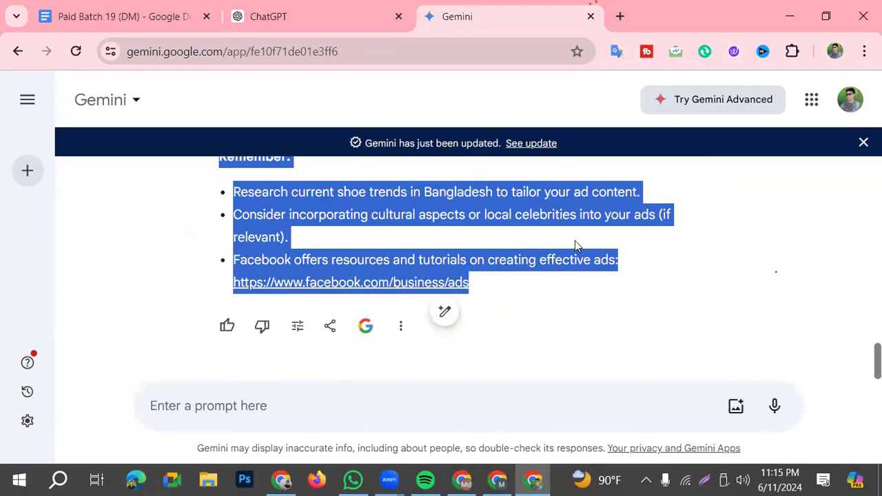
scroll(558, 254, up, 1)
click(354, 244)
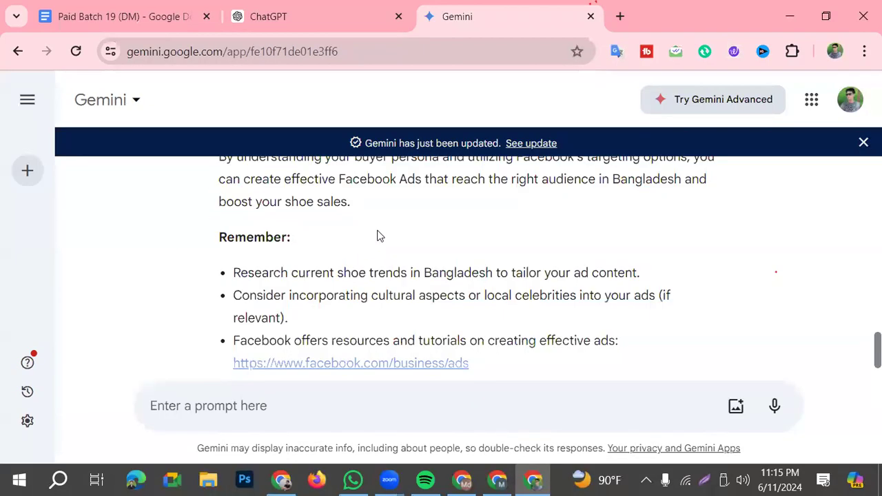
- Reread the Gemini answer from the opening shoe ad prompt through the persona, targeting and ad crafting tips
scroll(378, 237, up, 2)
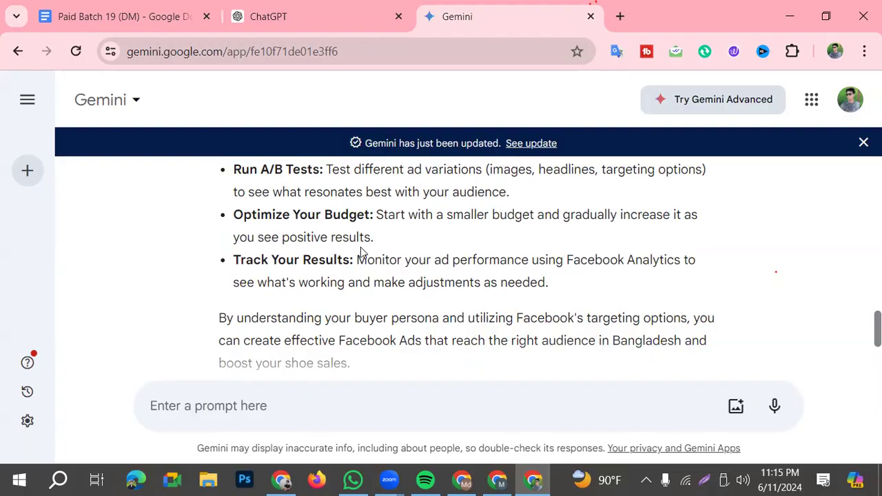
scroll(346, 236, up, 2)
scroll(319, 225, up, 10)
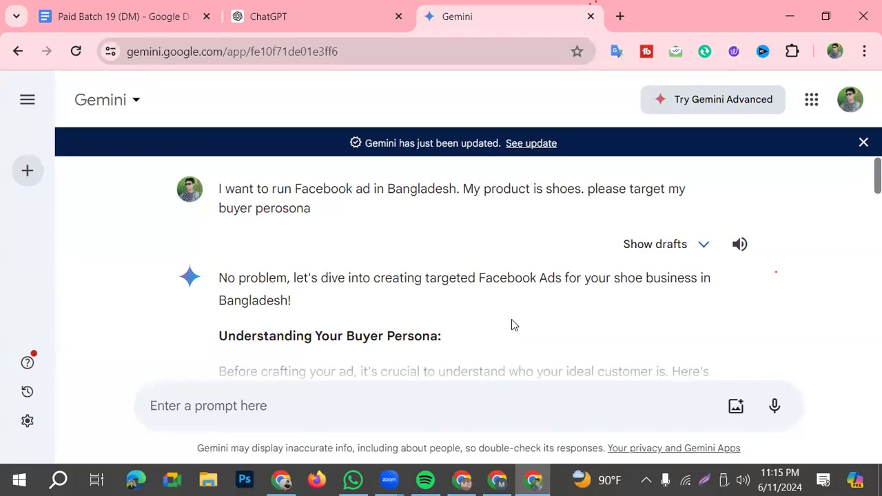
scroll(530, 331, down, 3)
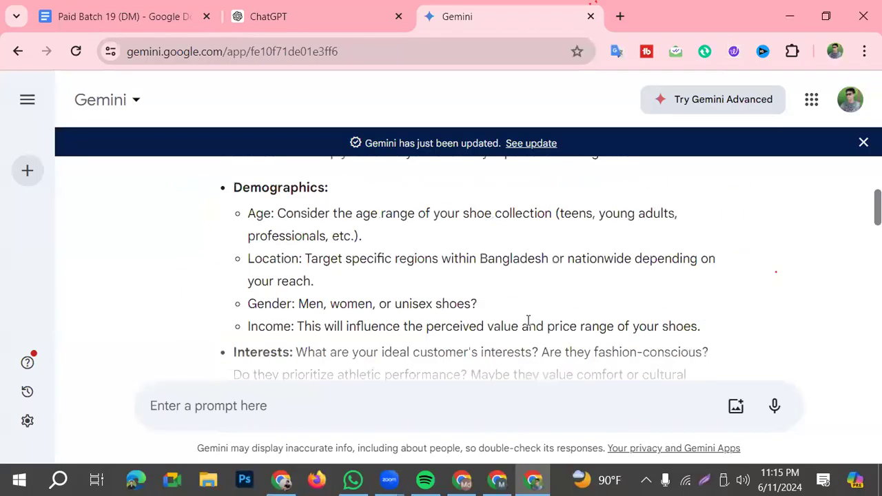
scroll(327, 272, down, 3)
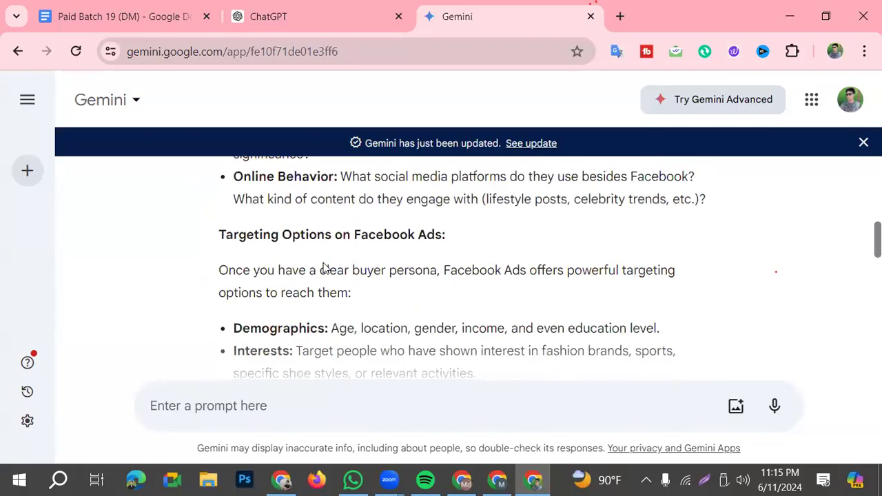
scroll(276, 269, down, 3)
scroll(276, 349, down, 3)
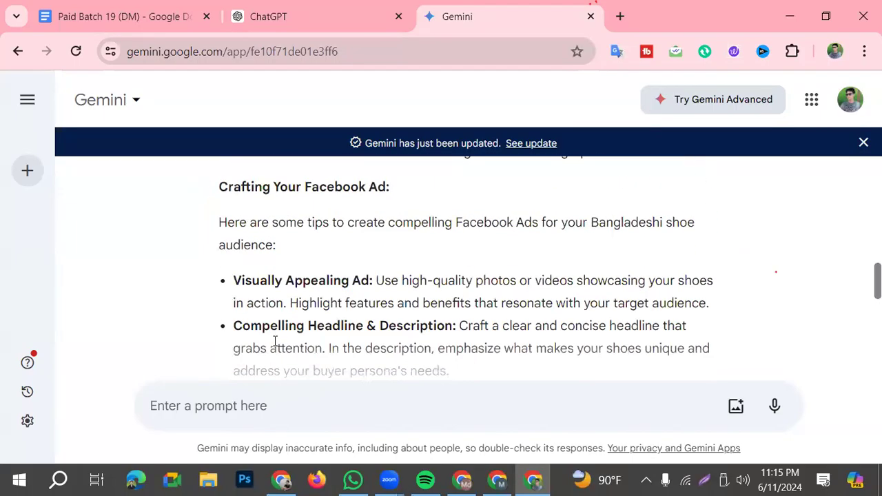
scroll(200, 338, down, 3)
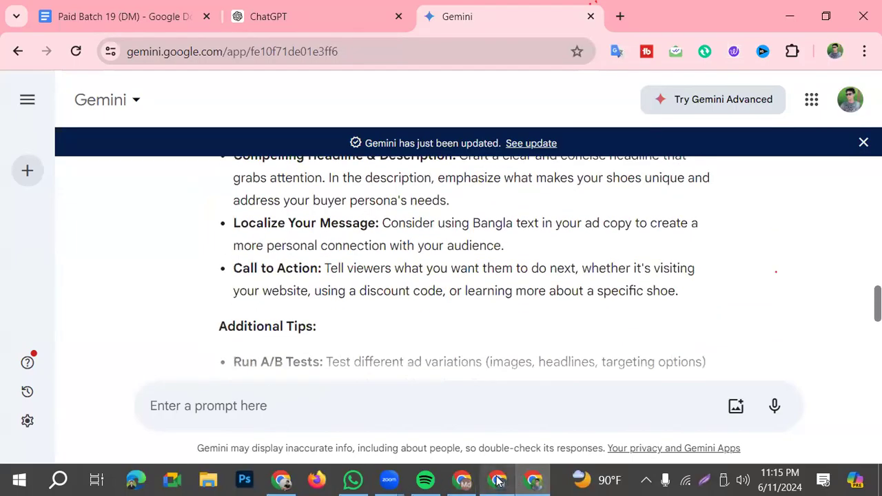
- Switch to Ads Manager and view the ad's Destination section with its website options
click(499, 480)
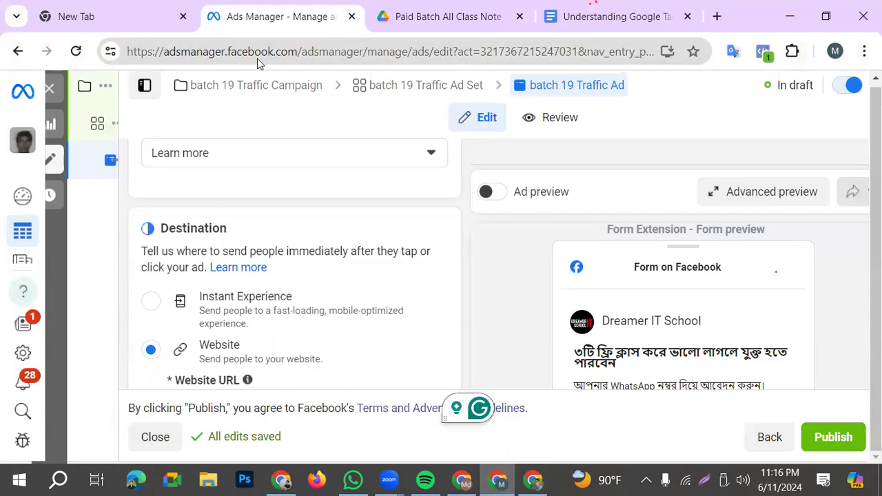
scroll(207, 207, down, 1)
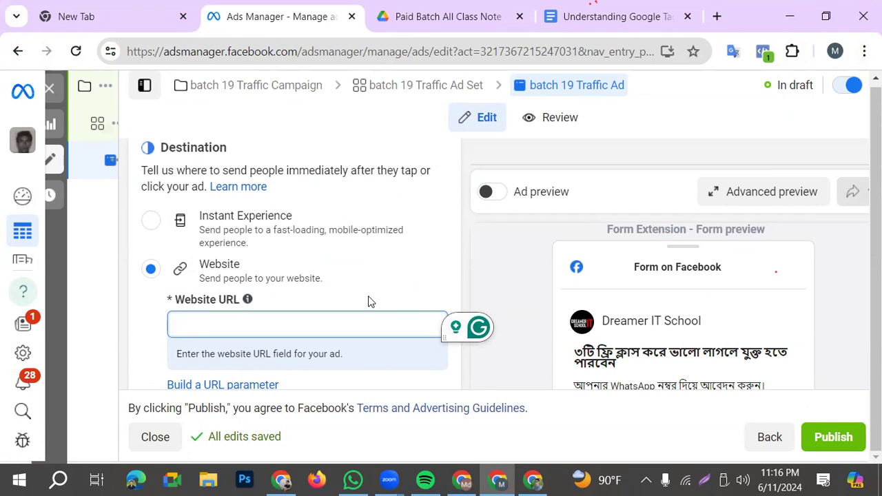
- View the ad's Website URL and Display link settings and put the cursor in the Display link field
scroll(392, 301, down, 2)
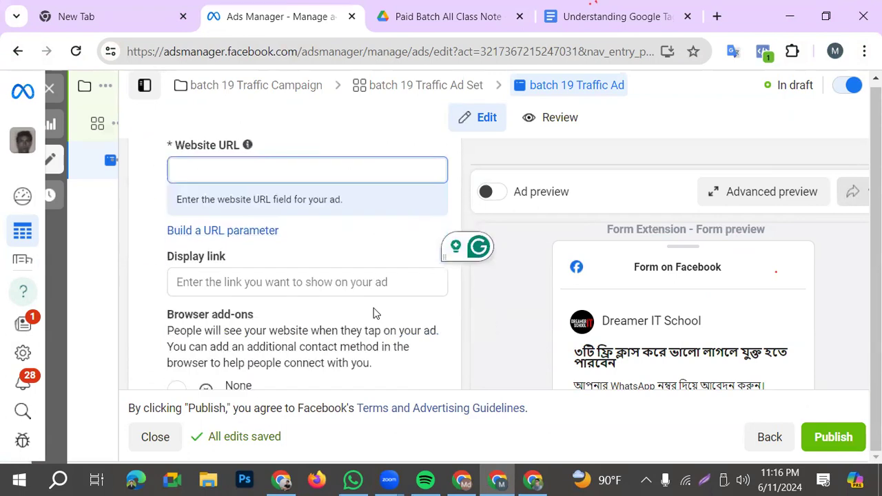
click(273, 276)
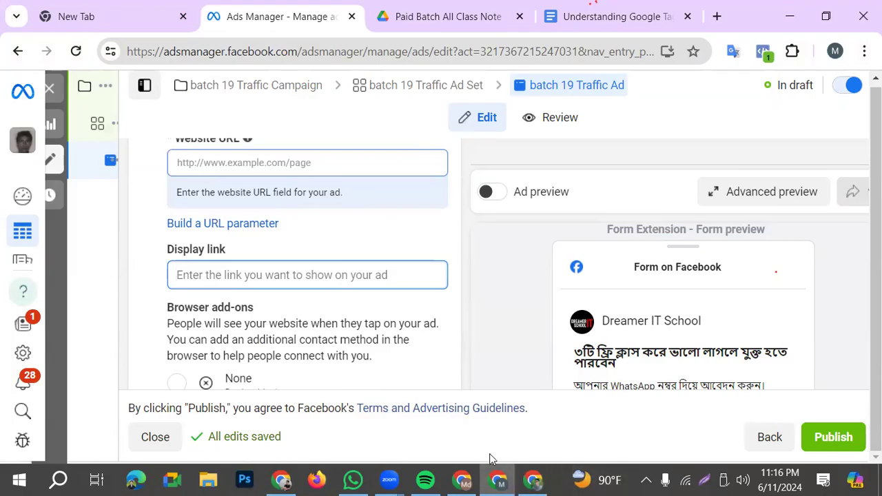
- Switch to the DNK shop's Checkout page, look through the order confirmation, and highlight the site's domain in the page address
click(464, 481)
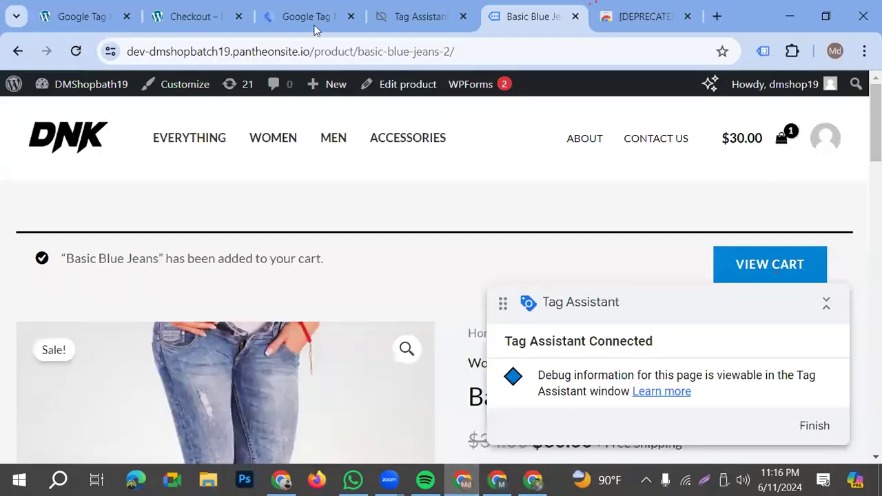
click(209, 8)
scroll(323, 393, down, 12)
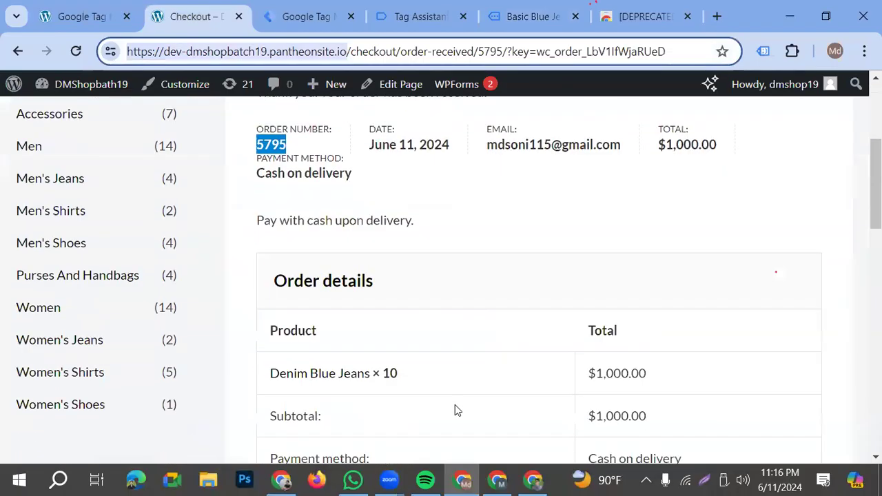
scroll(476, 416, up, 12)
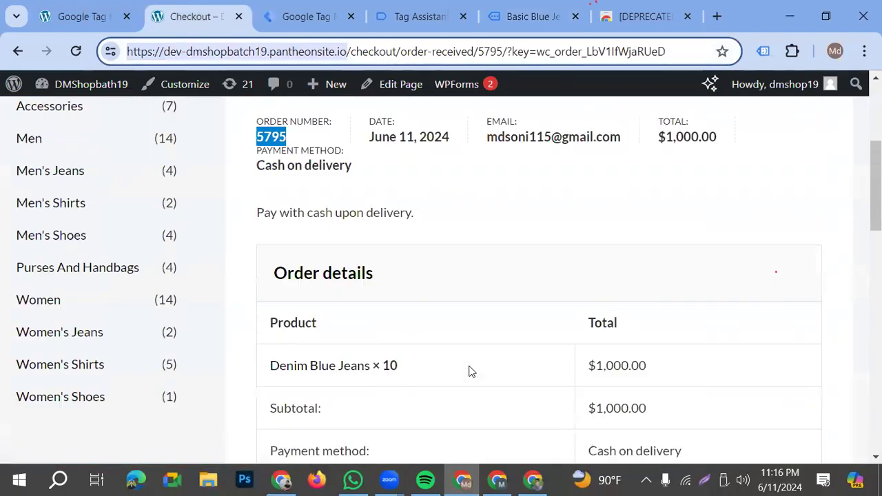
click(220, 203)
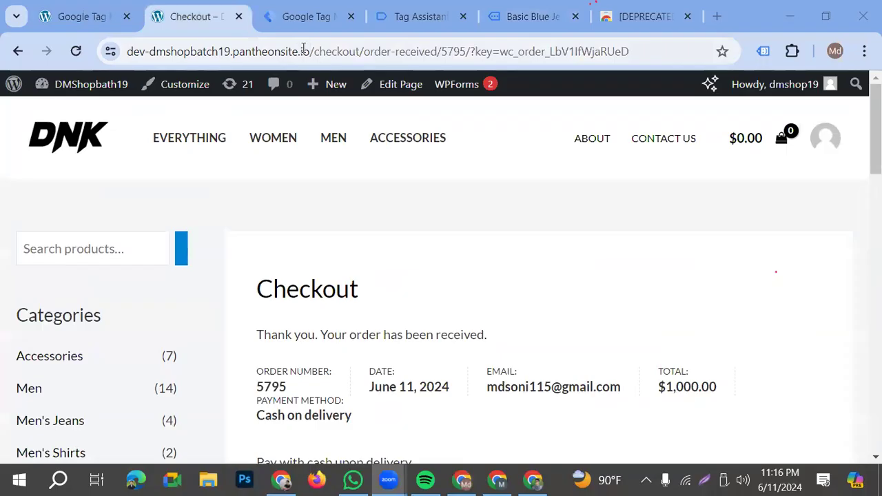
drag(314, 51, 129, 51)
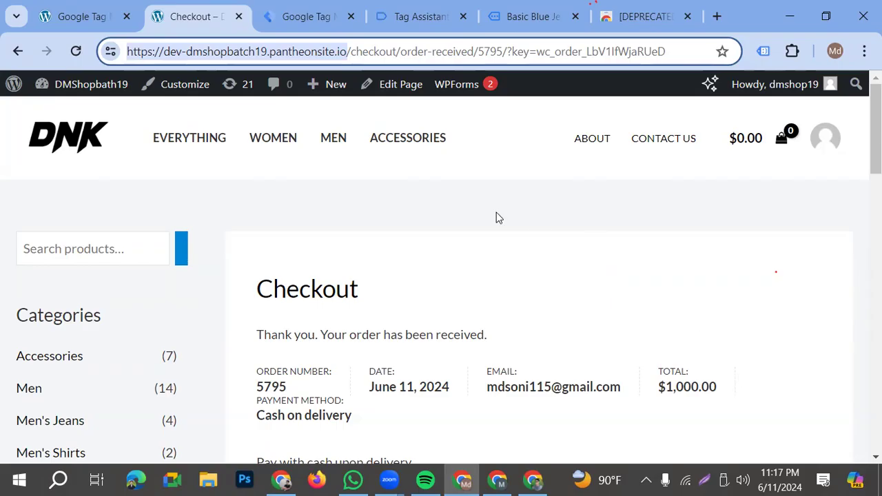
key(alt+Tab)
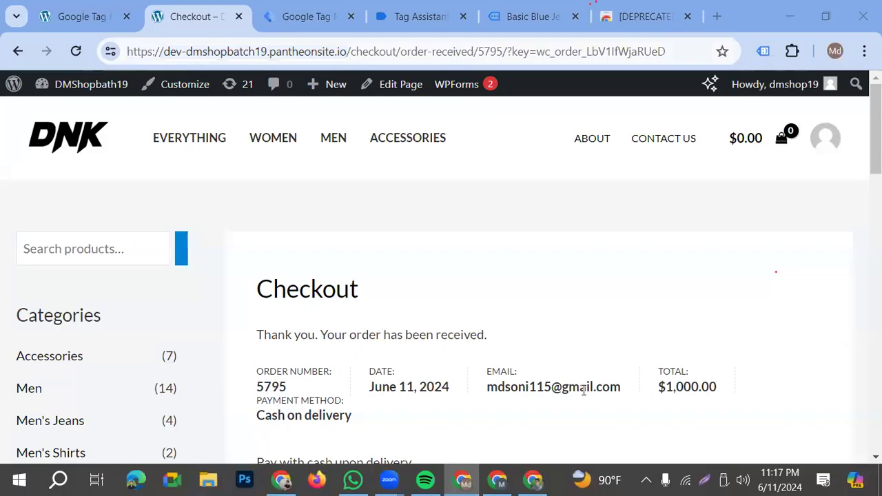